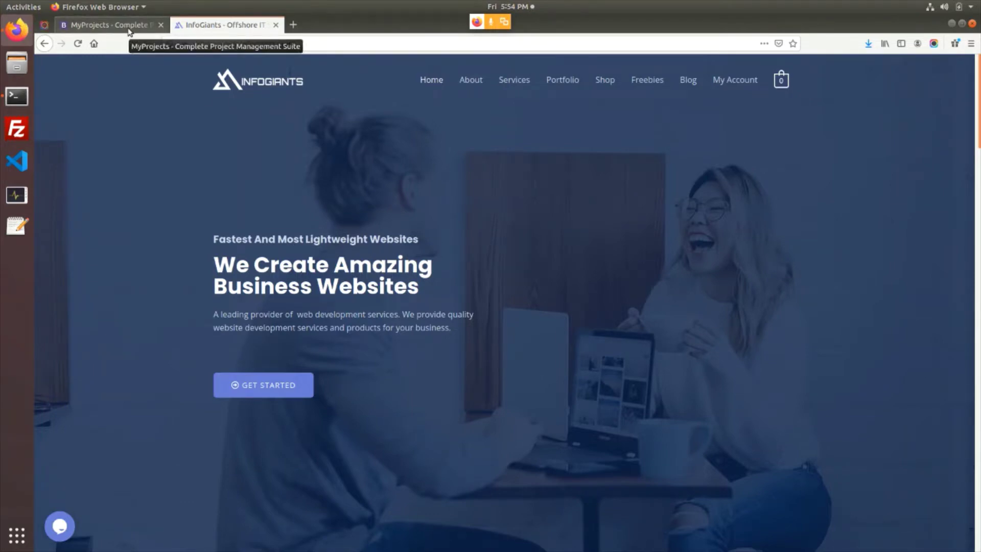
Take a quick look at the MyProjects site in the other tab
{"action": "left_click", "coordinate": [130, 32]}
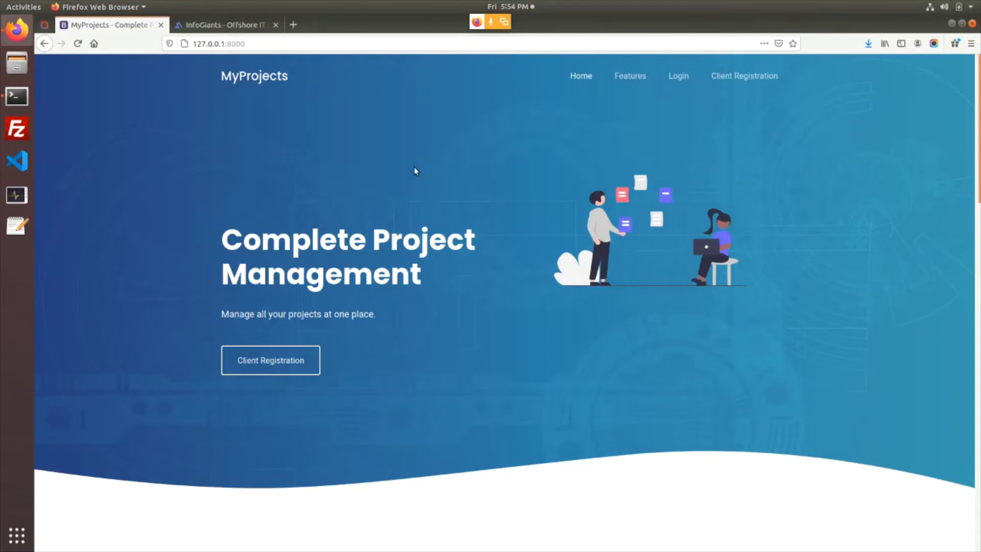
{"action": "scroll", "coordinate": [444, 174], "scroll_direction": "down", "scroll_amount": 6}
{"action": "scroll", "coordinate": [394, 183], "scroll_direction": "up", "scroll_amount": 8}
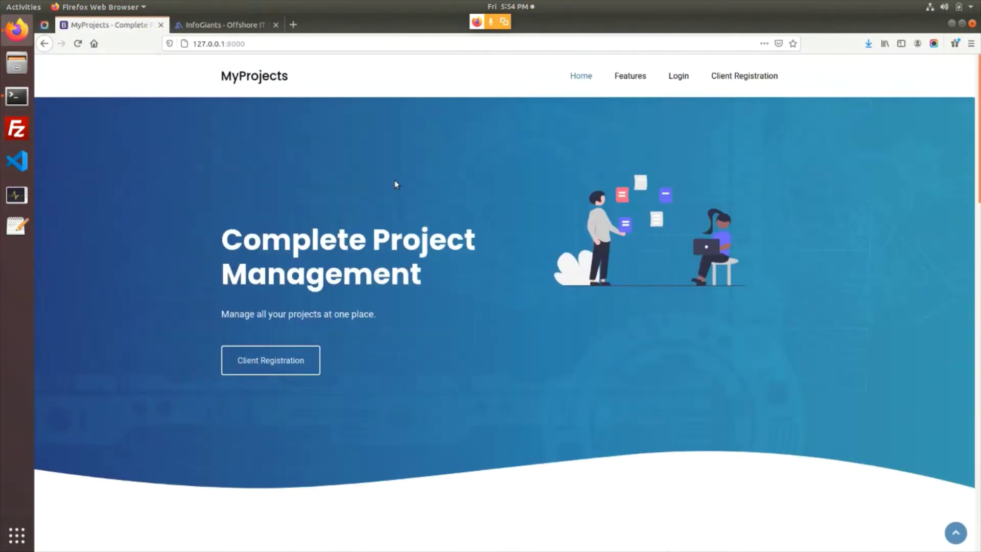
Return to the InfoGiants site and dismiss the newsletter subscription popup
{"action": "left_click", "coordinate": [217, 26]}
{"action": "scroll", "coordinate": [396, 164], "scroll_direction": "down", "scroll_amount": 4}
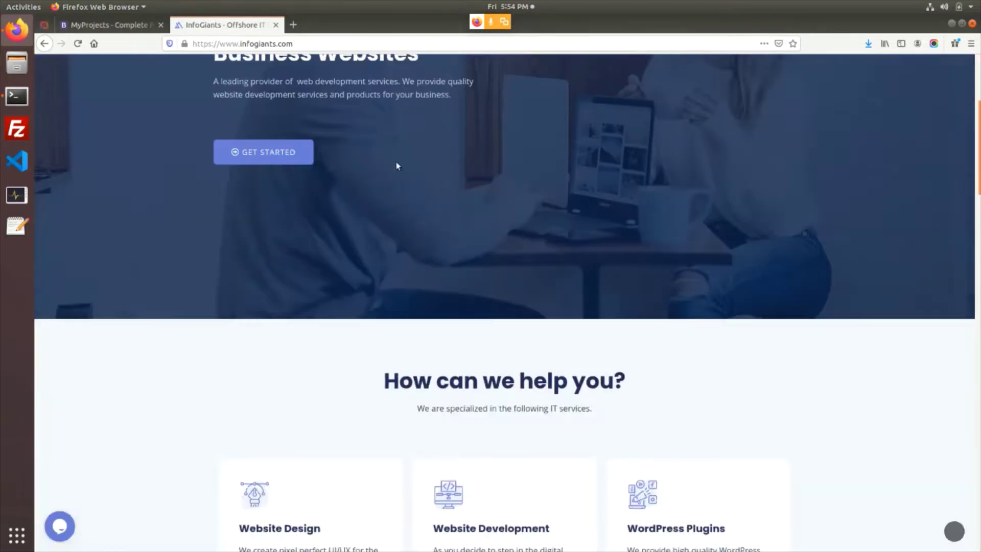
{"action": "scroll", "coordinate": [450, 197], "scroll_direction": "up", "scroll_amount": 4}
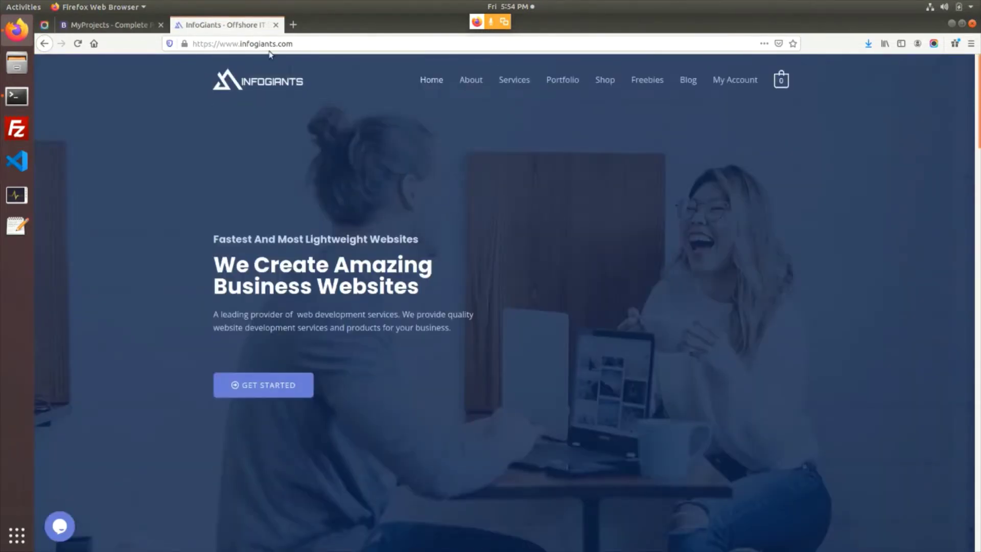
{"action": "left_click", "coordinate": [271, 44]}
{"action": "left_click", "coordinate": [112, 109]}
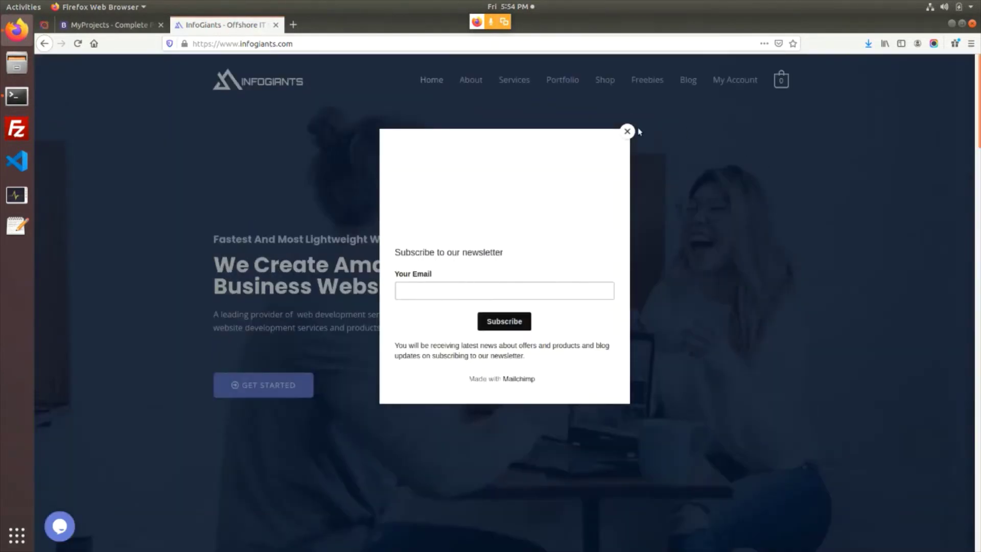
{"action": "left_click", "coordinate": [627, 131]}
Browse the InfoGiants Free products category, then return to the home page
{"action": "left_click", "coordinate": [646, 82]}
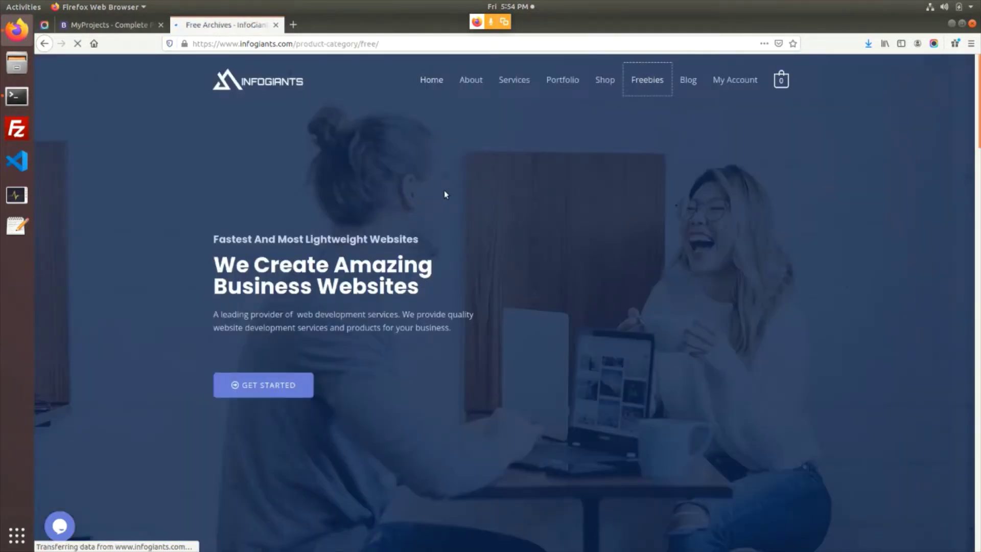
{"action": "scroll", "coordinate": [396, 293], "scroll_direction": "down", "scroll_amount": 5}
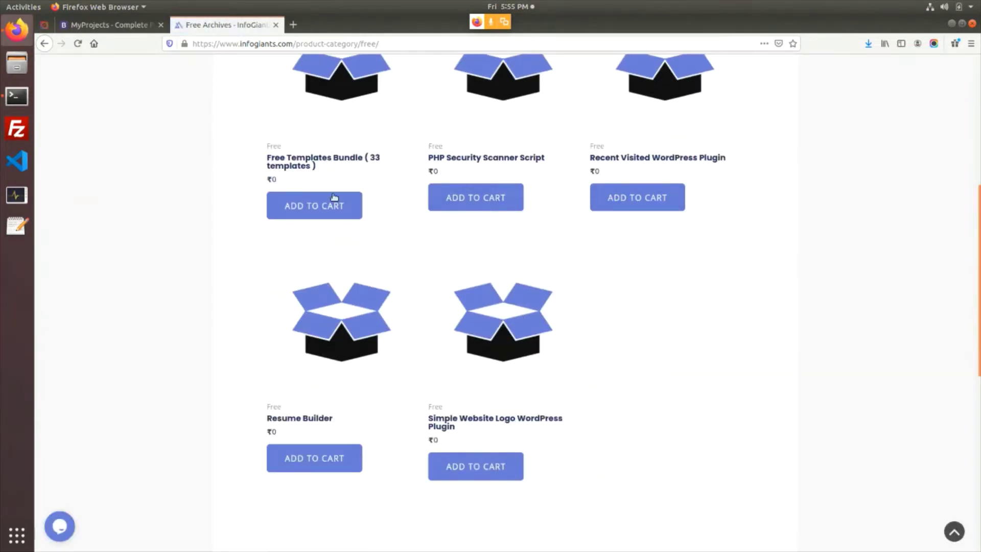
{"action": "scroll", "coordinate": [134, 256], "scroll_direction": "up", "scroll_amount": 3}
{"action": "scroll", "coordinate": [242, 264], "scroll_direction": "up", "scroll_amount": 3}
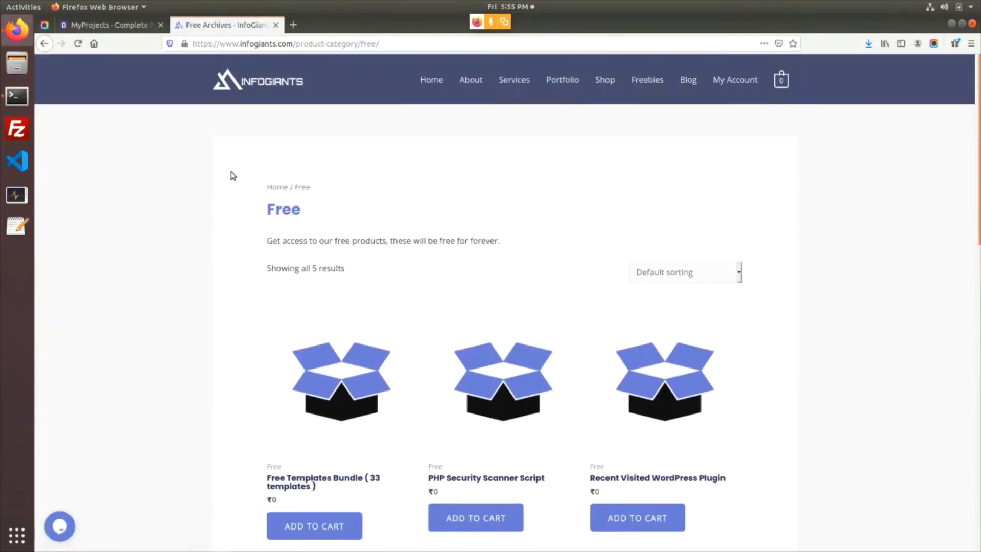
{"action": "left_click", "coordinate": [260, 82]}
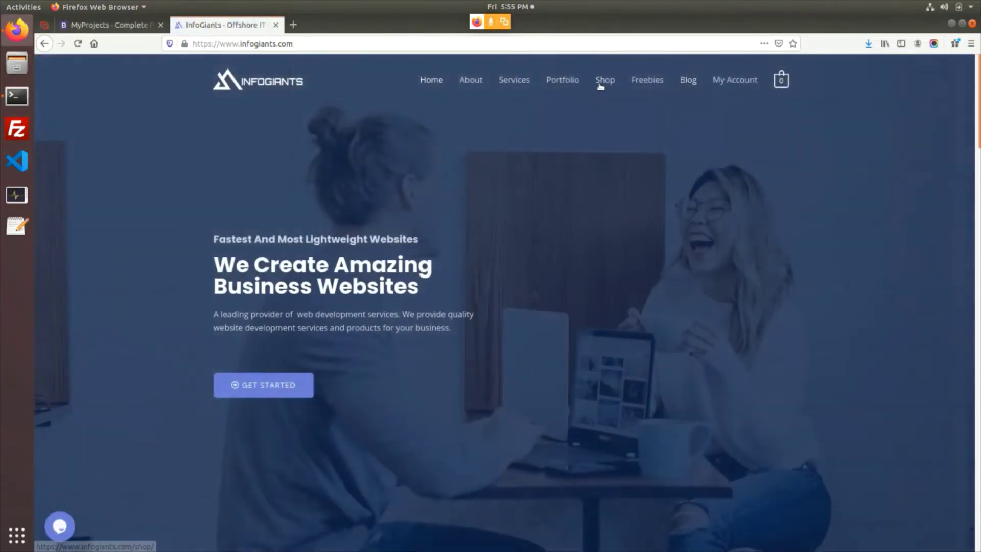
Look through the InfoGiants technical blog and go back home via the logo
{"action": "left_click", "coordinate": [692, 84]}
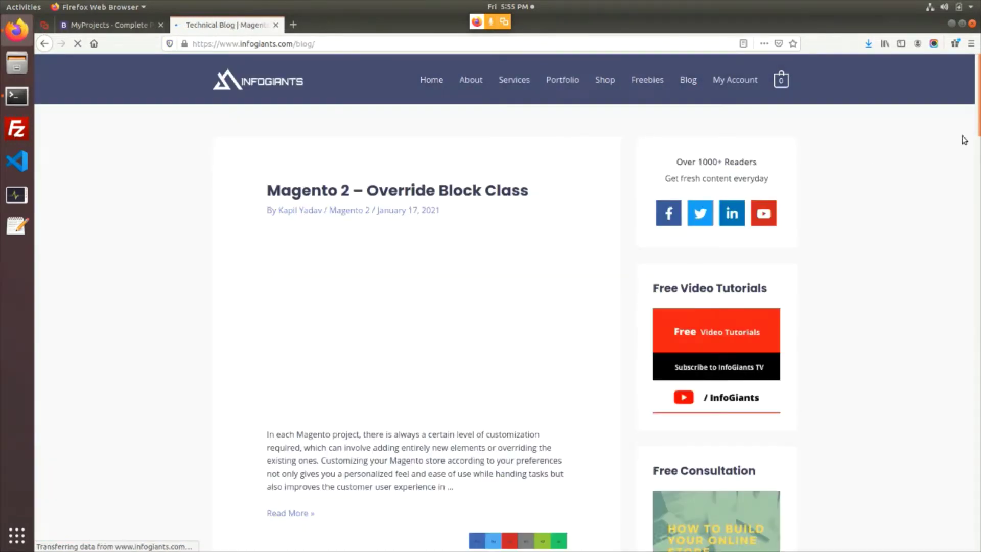
{"action": "left_click_drag", "start_coordinate": [978, 128], "coordinate": [979, 162]}
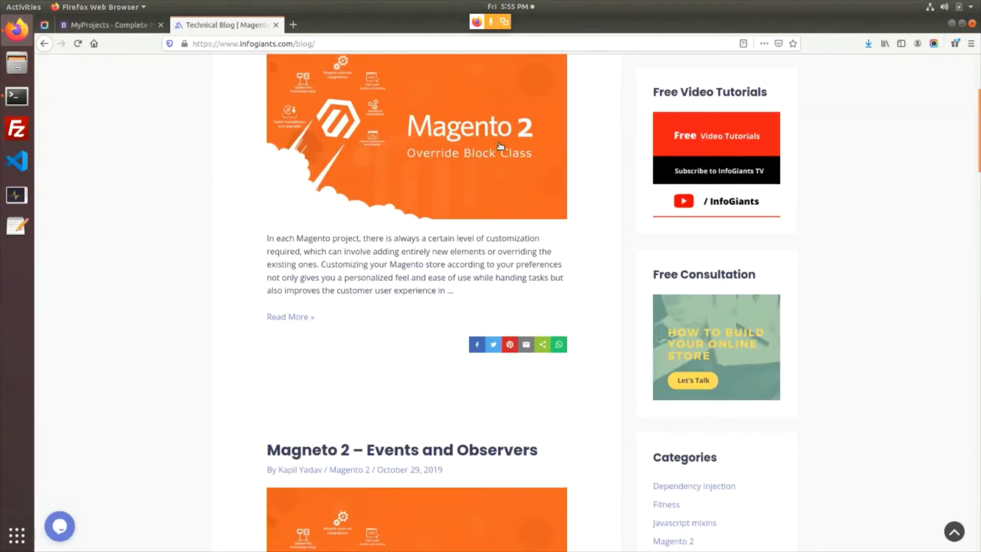
{"action": "scroll", "coordinate": [388, 148], "scroll_direction": "up", "scroll_amount": 4}
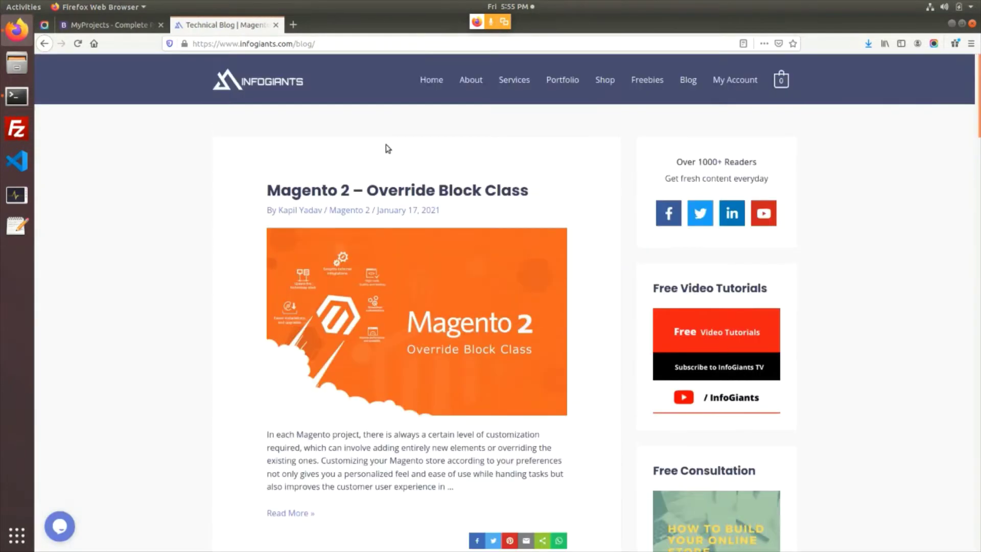
{"action": "left_click", "coordinate": [282, 88]}
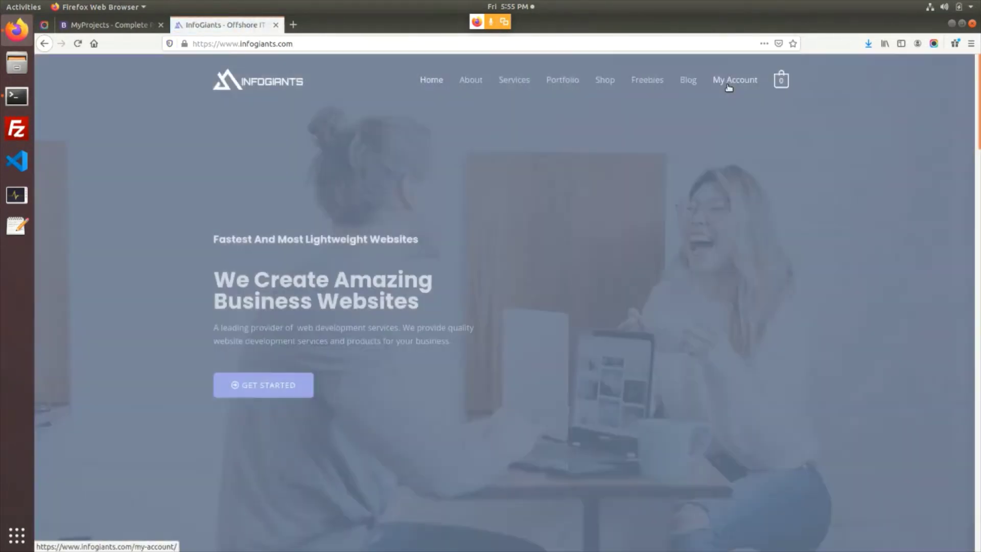
View the Request Quote contact page, return home, and bring up the MyProjects tab
{"action": "left_click_drag", "start_coordinate": [979, 102], "coordinate": [980, 505]}
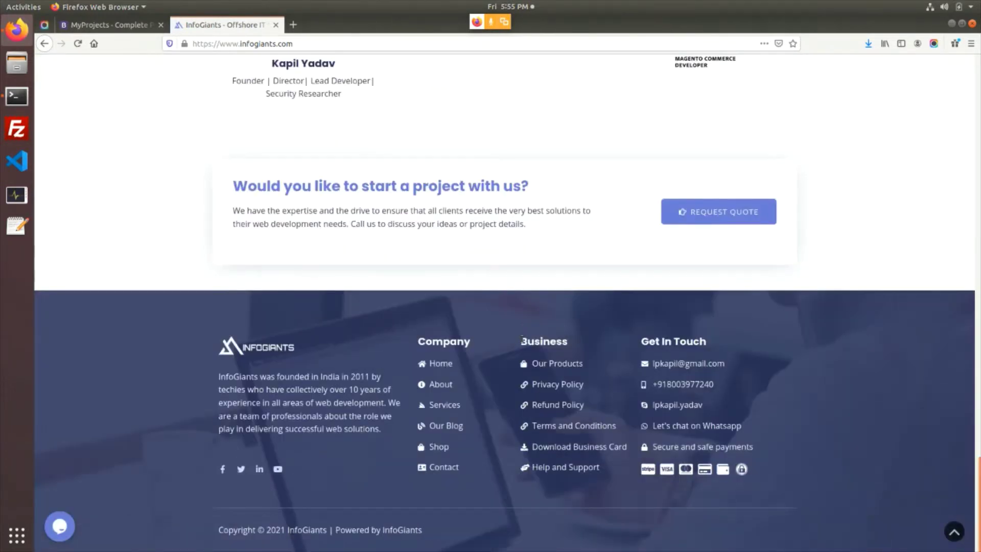
{"action": "scroll", "coordinate": [705, 425], "scroll_direction": "up", "scroll_amount": 3}
{"action": "left_click", "coordinate": [712, 388]}
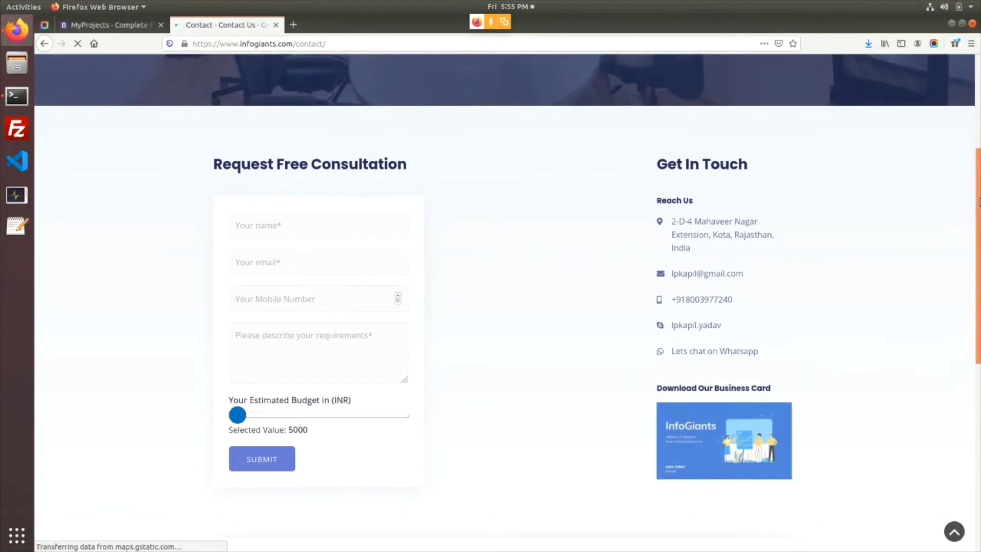
{"action": "left_click_drag", "start_coordinate": [979, 202], "coordinate": [817, 100]}
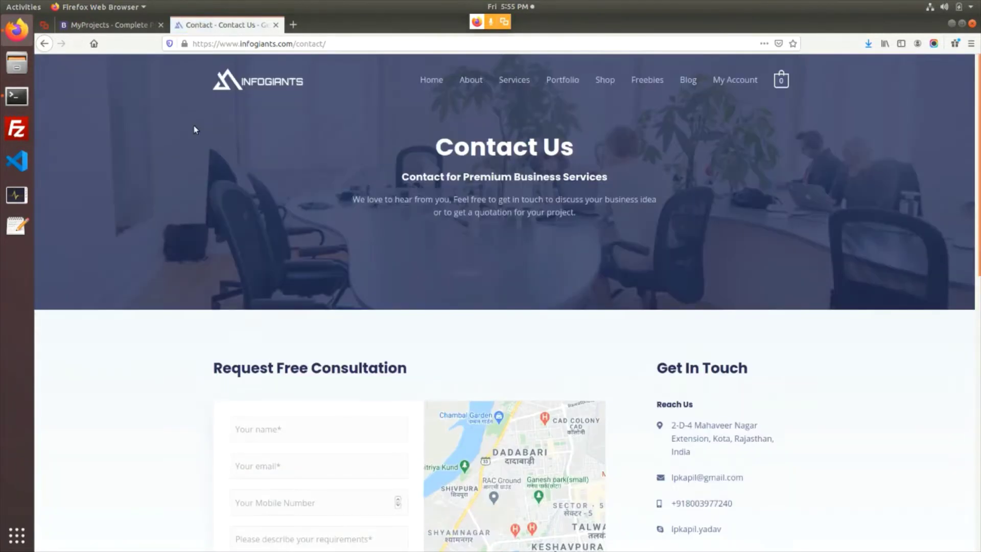
{"action": "left_click", "coordinate": [231, 88]}
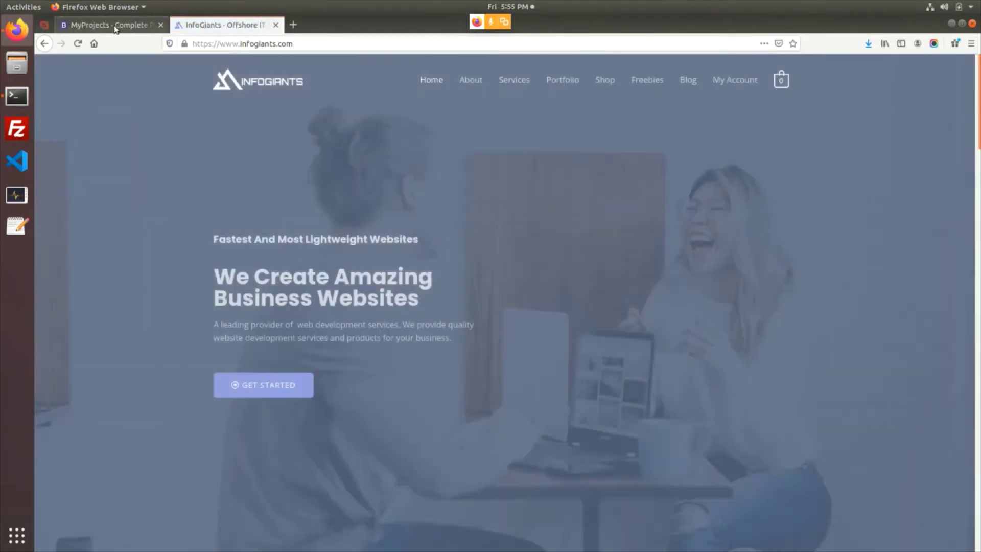
{"action": "left_click", "coordinate": [116, 25]}
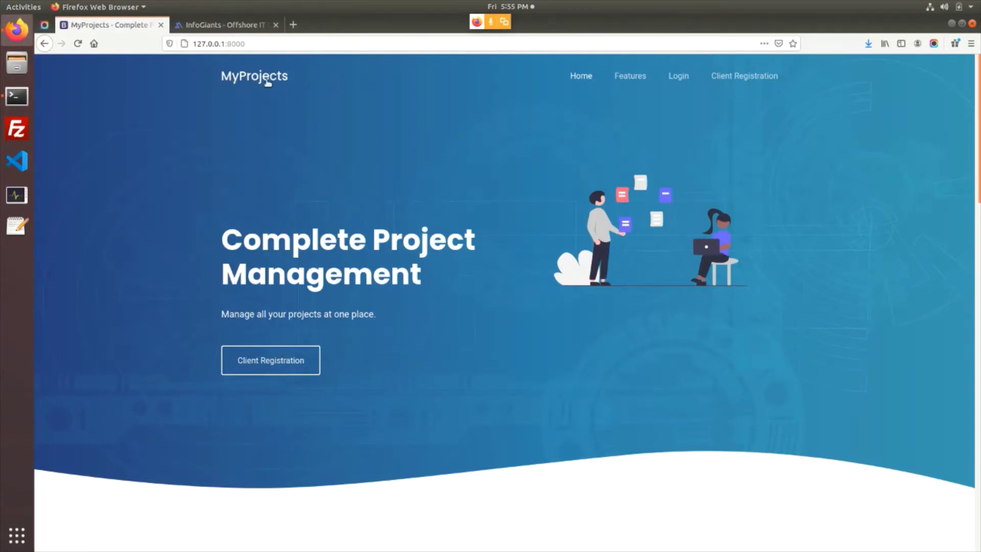
Scroll the MyProjects home page, view Features, and return home
{"action": "left_click_drag", "start_coordinate": [973, 125], "coordinate": [973, 494]}
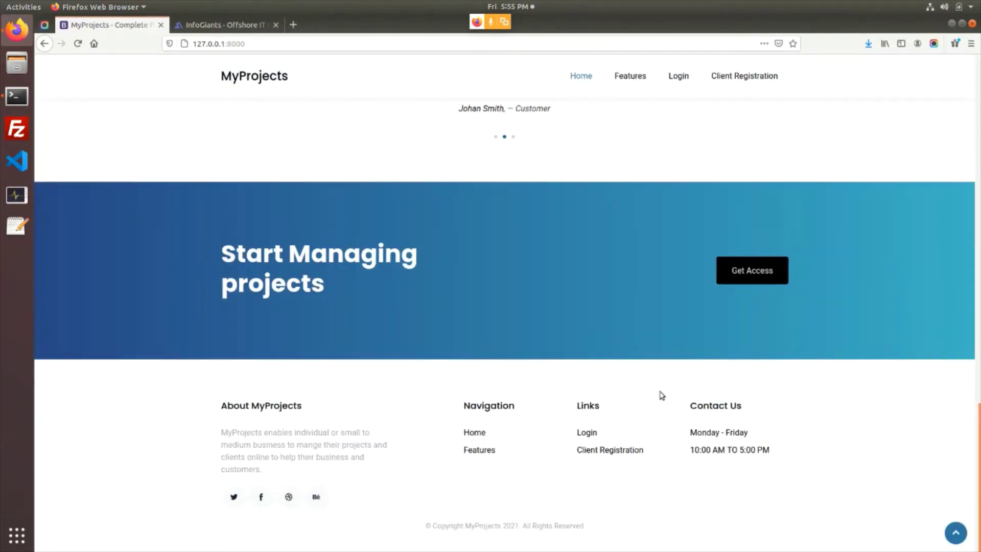
{"action": "left_click_drag", "start_coordinate": [977, 452], "coordinate": [977, 145]}
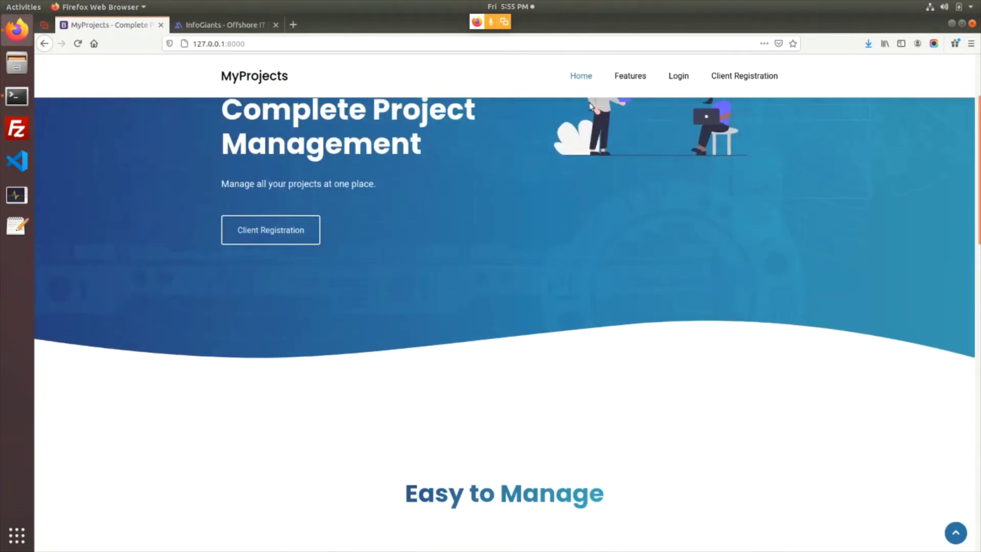
{"action": "left_click", "coordinate": [626, 78]}
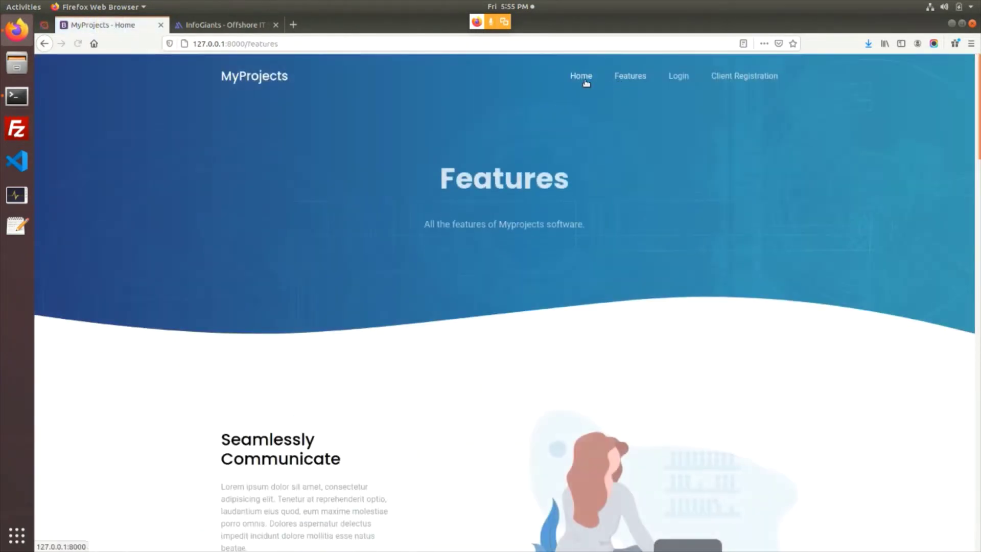
{"action": "left_click", "coordinate": [582, 76]}
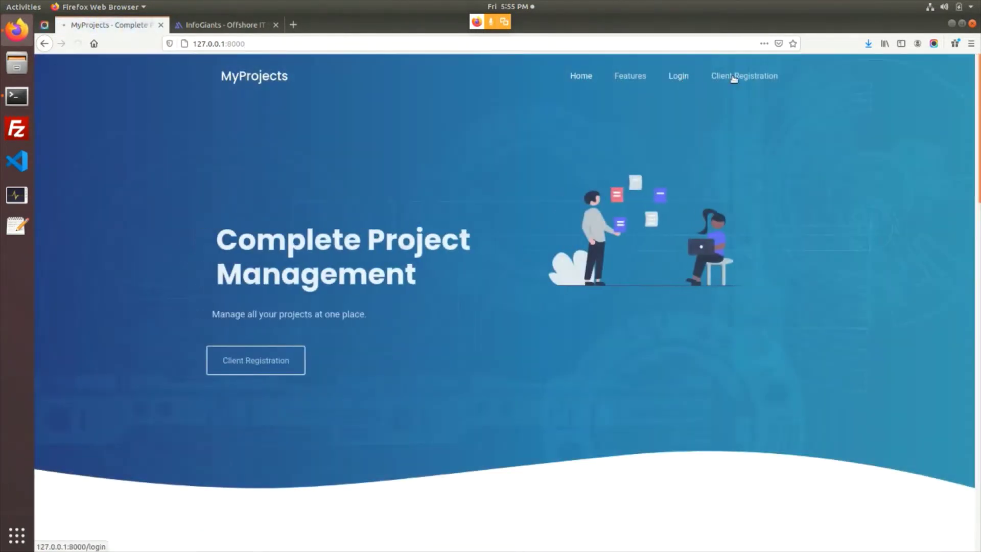
Look over the Login and Client Registration pages, ending on Login
{"action": "left_click", "coordinate": [734, 78]}
{"action": "left_click", "coordinate": [743, 77]}
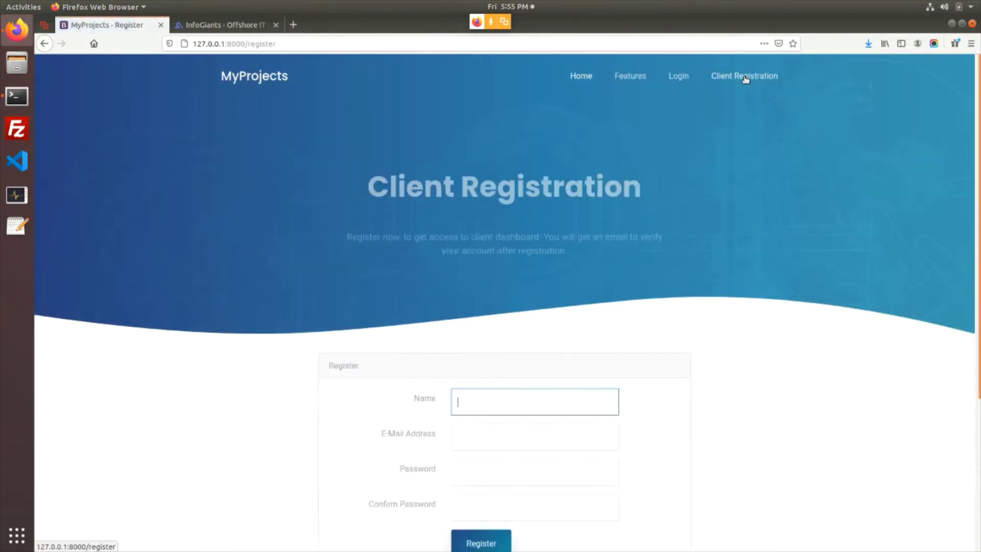
{"action": "left_click", "coordinate": [679, 78]}
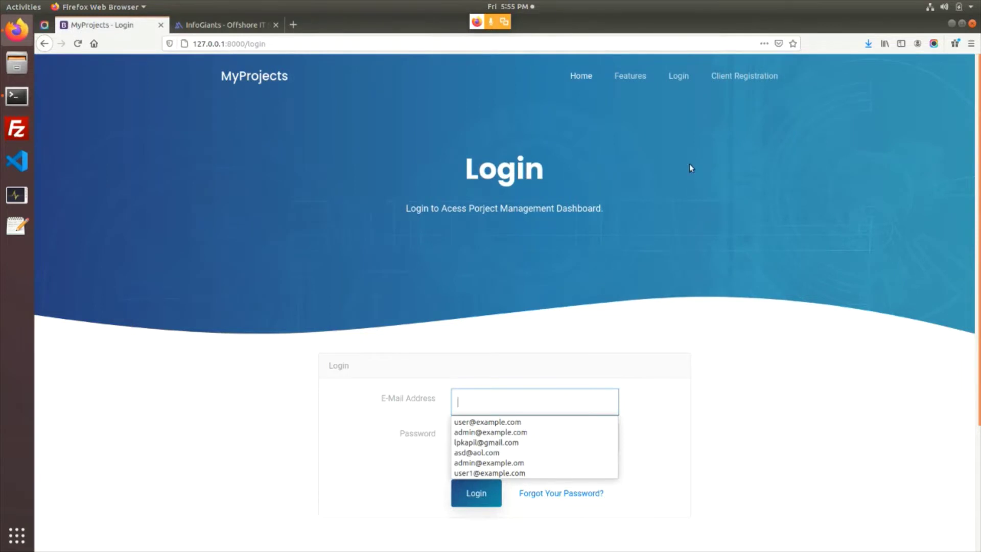
{"action": "left_click", "coordinate": [729, 81]}
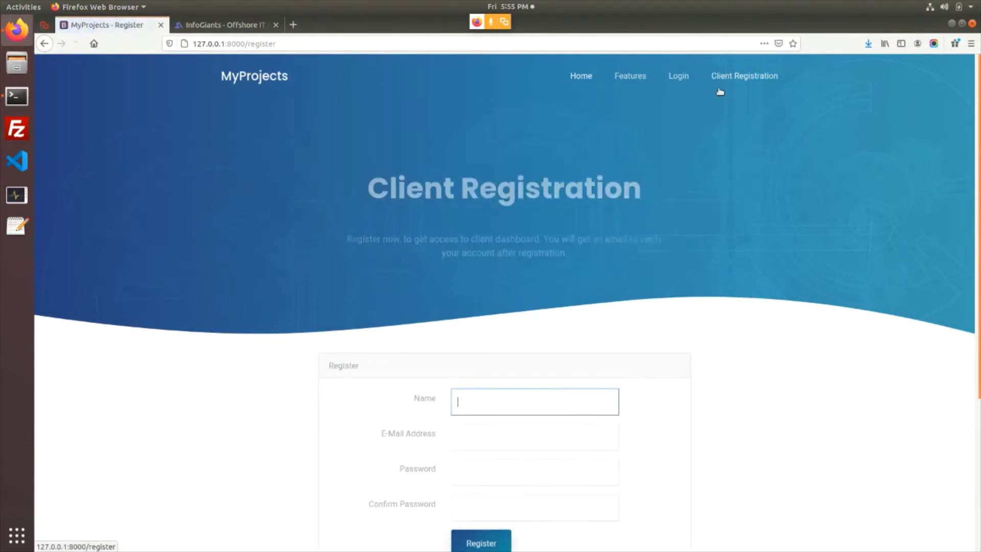
{"action": "scroll", "coordinate": [521, 265], "scroll_direction": "down", "scroll_amount": 2}
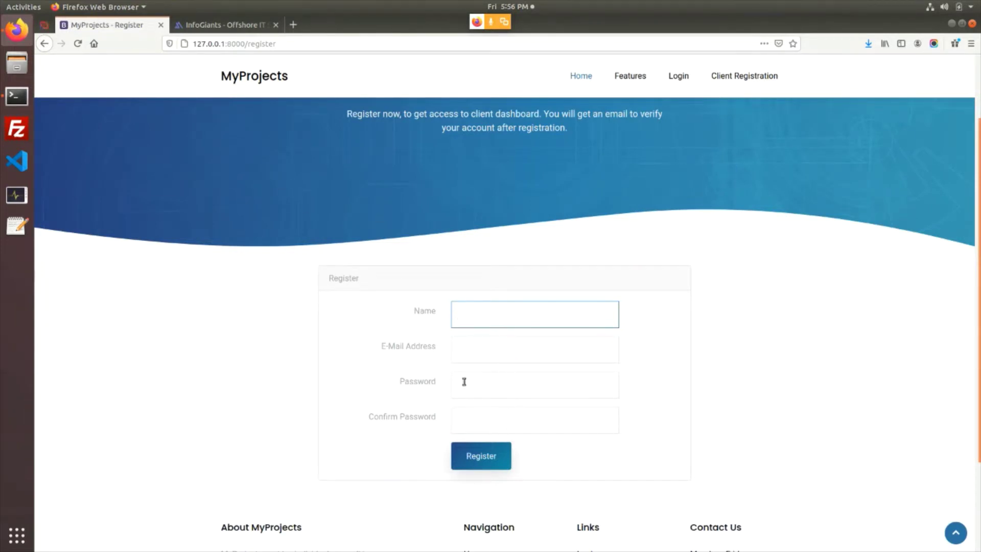
{"action": "left_click", "coordinate": [684, 75]}
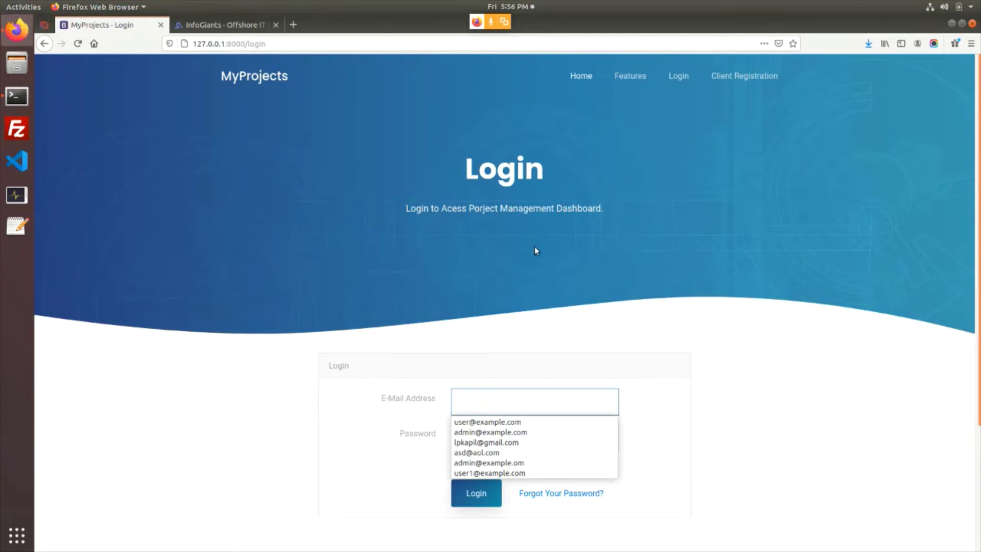
Log in with the suggested admin e-mail and password, decline saving the login, and open Your Store
{"action": "type", "text": "admin"}
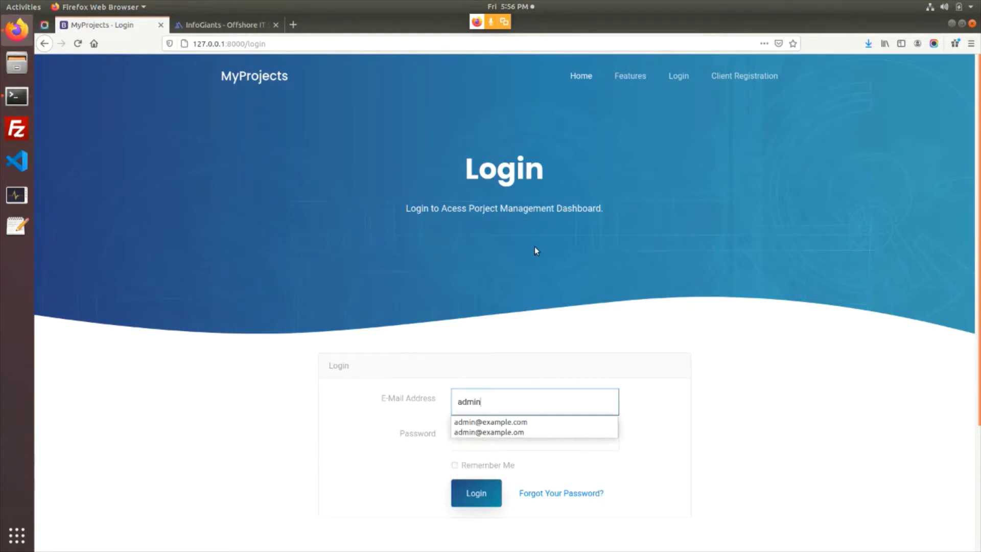
{"action": "key", "text": "Down"}
{"action": "key", "text": "Tab"}
{"action": "type", "text": "•••"}
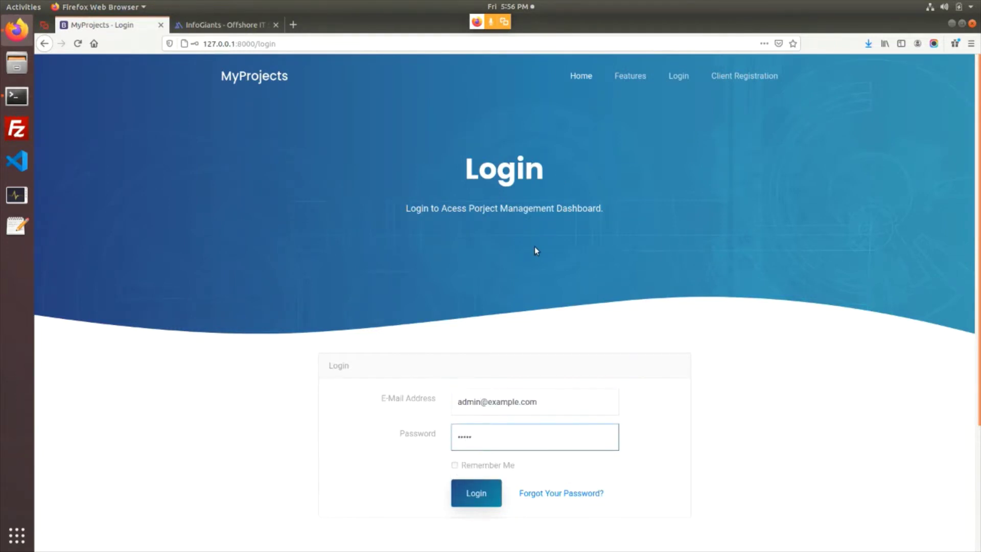
{"action": "key", "text": "Return"}
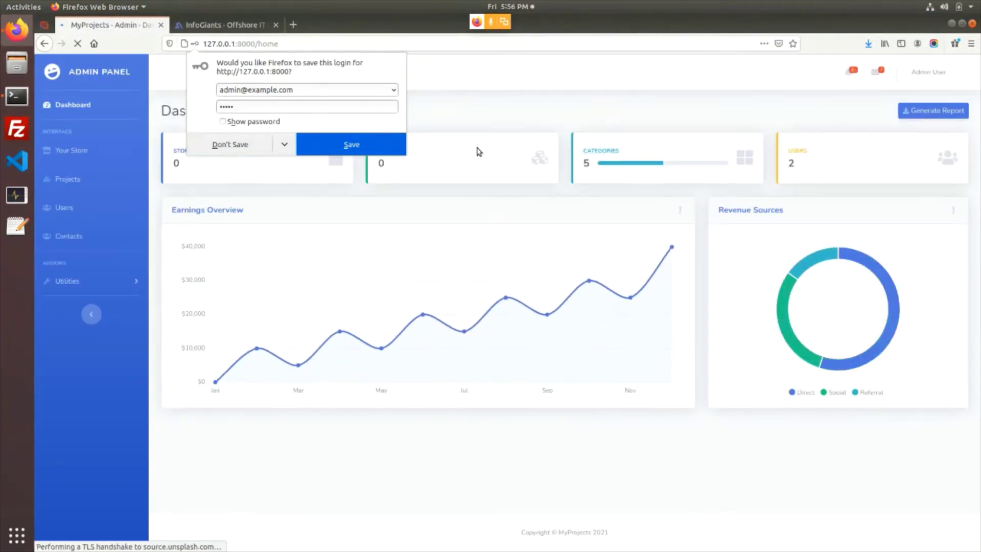
{"action": "left_click", "coordinate": [477, 148]}
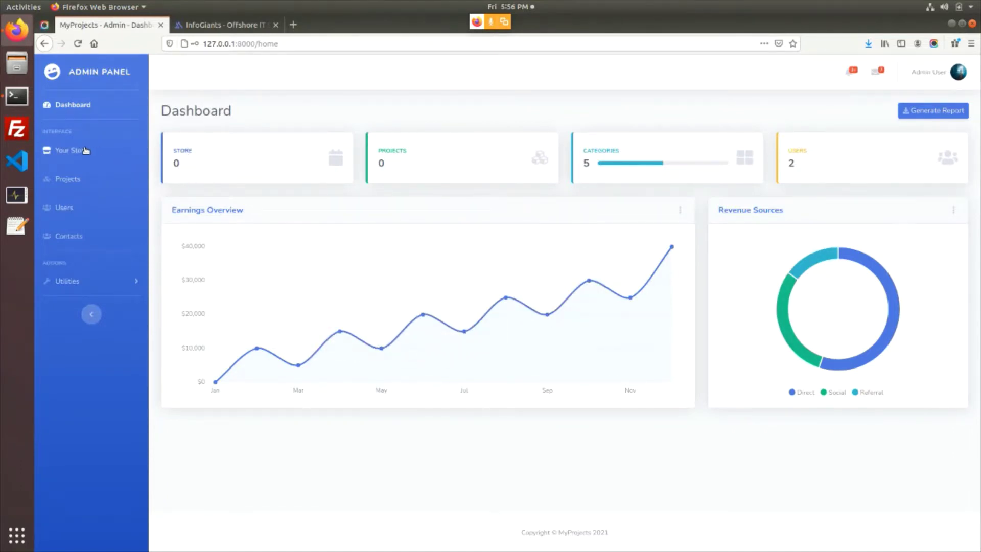
{"action": "left_click", "coordinate": [67, 152]}
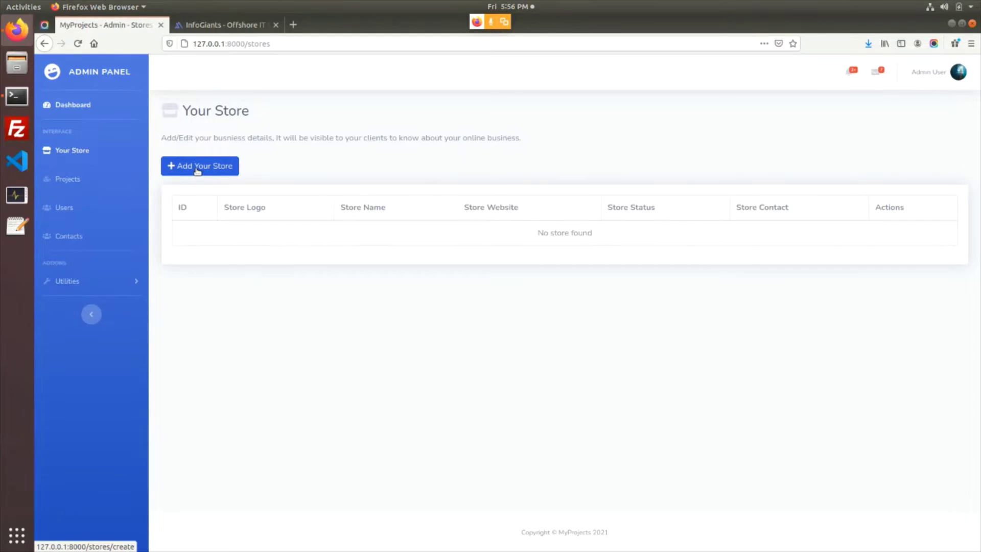
Start a new store with logo fevicon.png, name InfoGiants, and the saved website address
{"action": "left_click", "coordinate": [197, 170]}
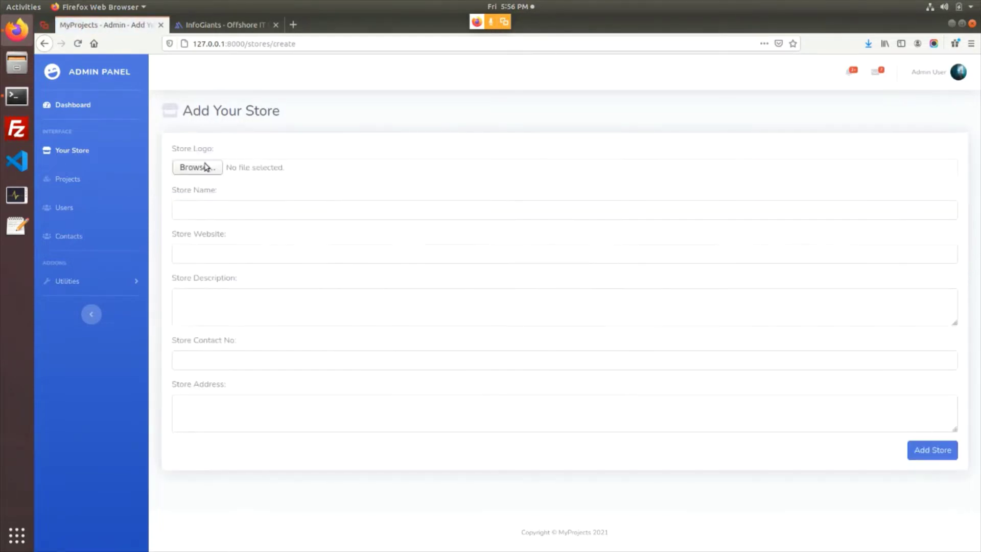
{"action": "left_click", "coordinate": [204, 167]}
{"action": "left_click", "coordinate": [465, 200]}
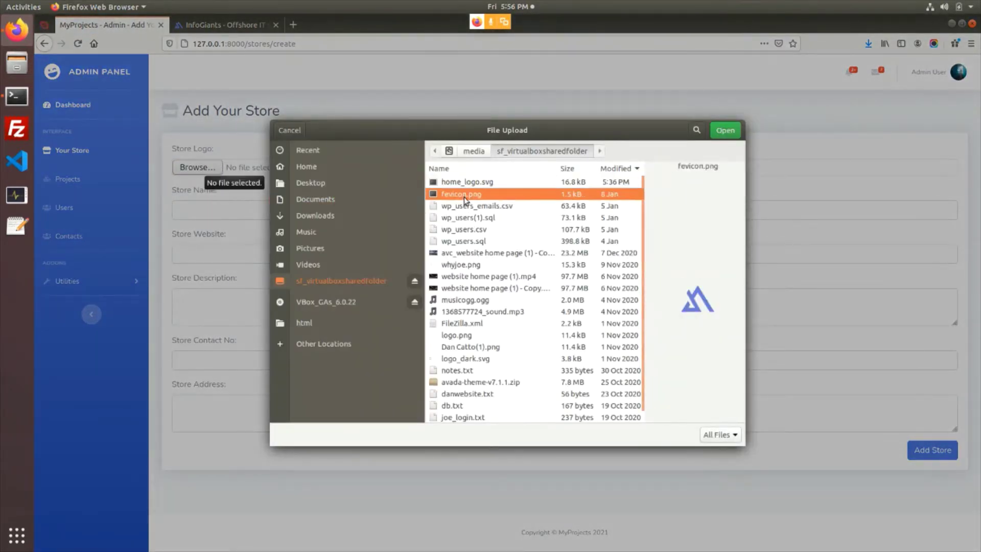
{"action": "left_click", "coordinate": [726, 130]}
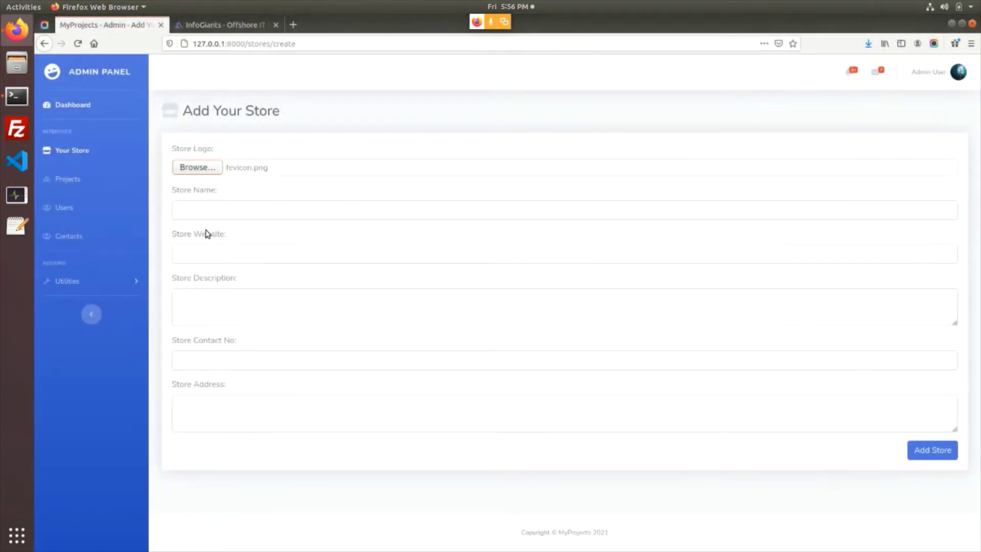
{"action": "left_click", "coordinate": [198, 213]}
{"action": "left_click", "coordinate": [201, 224]}
{"action": "left_click", "coordinate": [207, 251]}
{"action": "left_click", "coordinate": [215, 270]}
Copy the company description from the InfoGiants footer into Store Description
{"action": "left_click", "coordinate": [208, 298]}
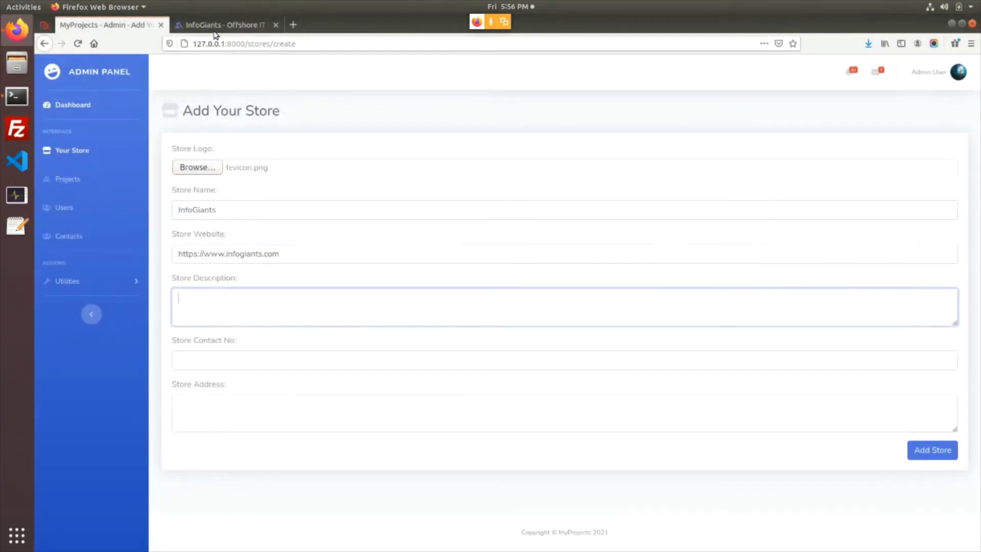
{"action": "left_click", "coordinate": [219, 24]}
{"action": "scroll", "coordinate": [795, 248], "scroll_direction": "down", "scroll_amount": 4}
{"action": "left_click_drag", "start_coordinate": [979, 176], "coordinate": [979, 541]}
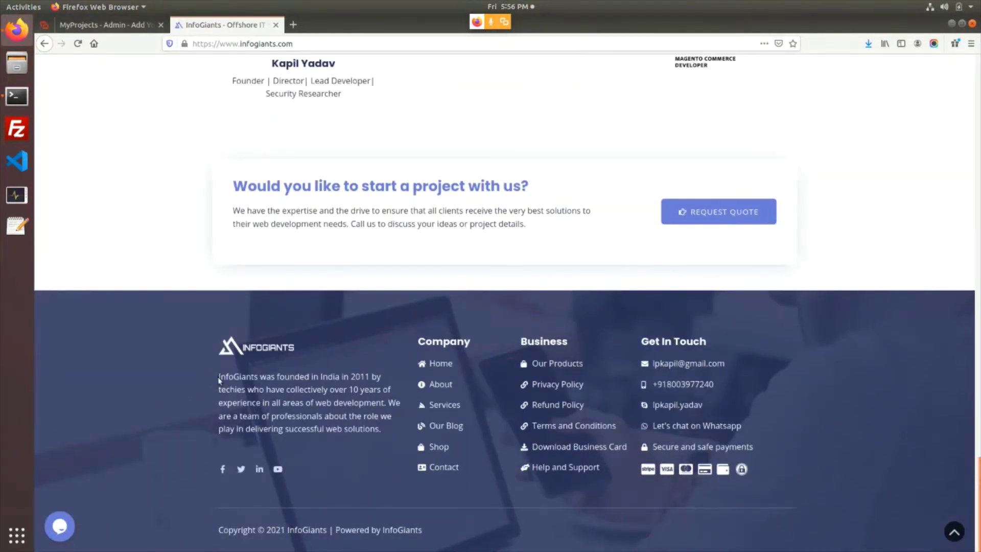
{"action": "left_click_drag", "start_coordinate": [219, 380], "coordinate": [392, 435]}
{"action": "key", "text": "ctrl+c"}
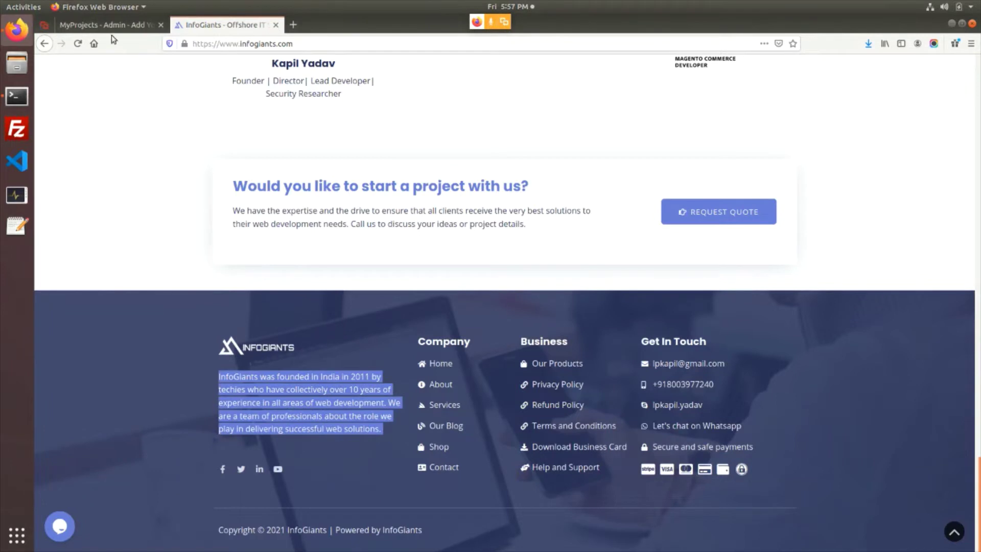
{"action": "left_click", "coordinate": [110, 26]}
{"action": "key", "text": "ctrl+v"}
Fill in the saved contact number and address 'Address', then save the store
{"action": "left_click", "coordinate": [237, 367]}
{"action": "left_click", "coordinate": [237, 366]}
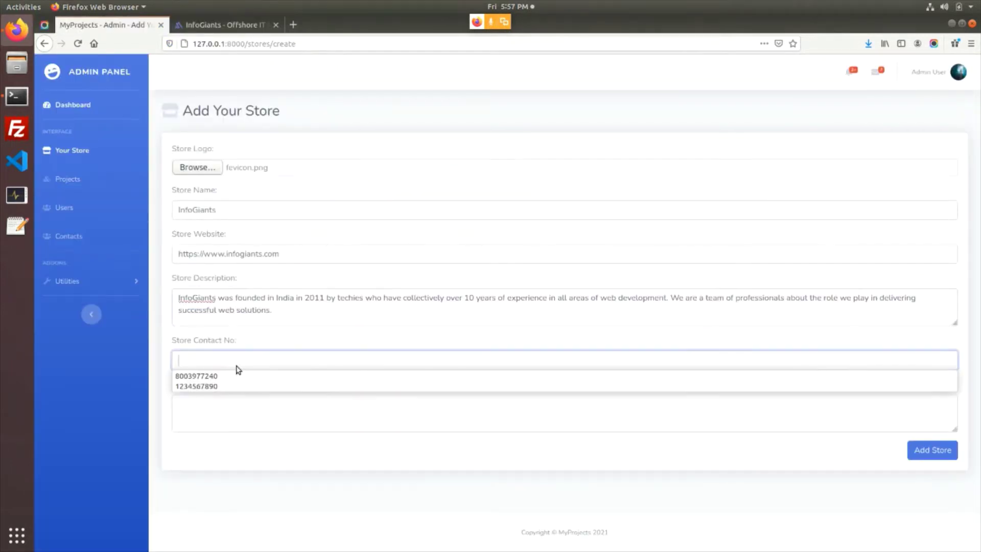
{"action": "left_click", "coordinate": [236, 379]}
{"action": "left_click", "coordinate": [235, 414]}
{"action": "type", "text": "Add"}
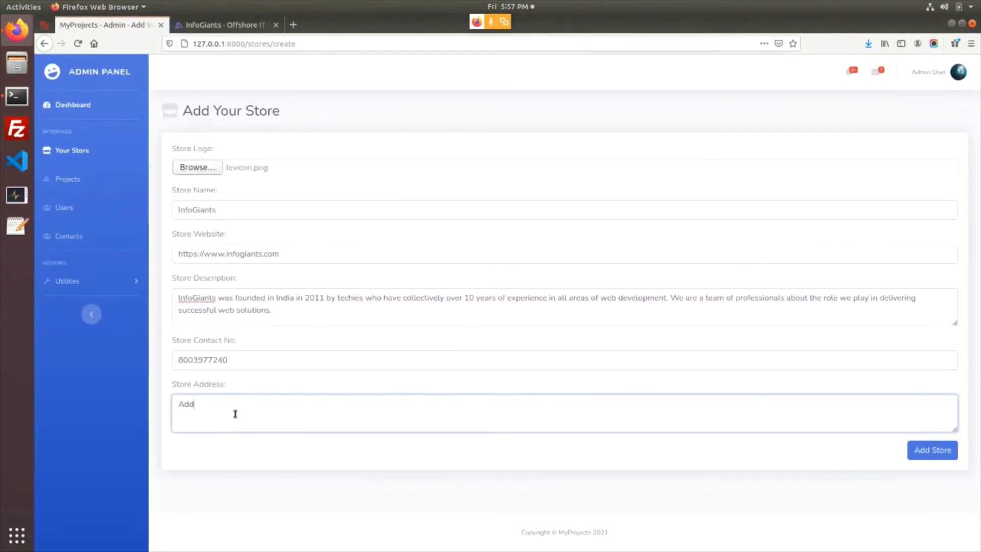
{"action": "type", "text": "ress"}
{"action": "left_click", "coordinate": [939, 452]}
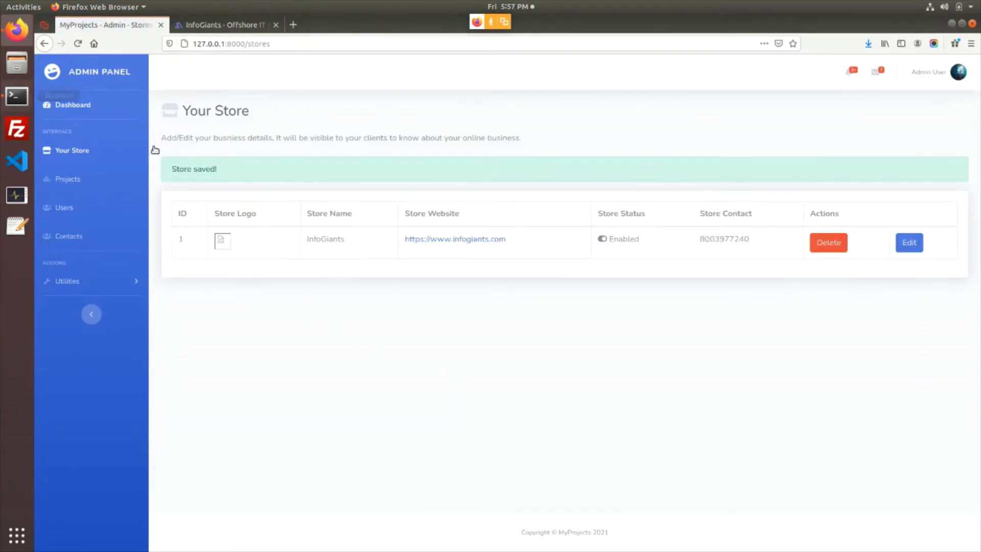
Stop the Laravel server and run chmod -R 777 ./* on the project files
{"action": "left_click", "coordinate": [17, 96]}
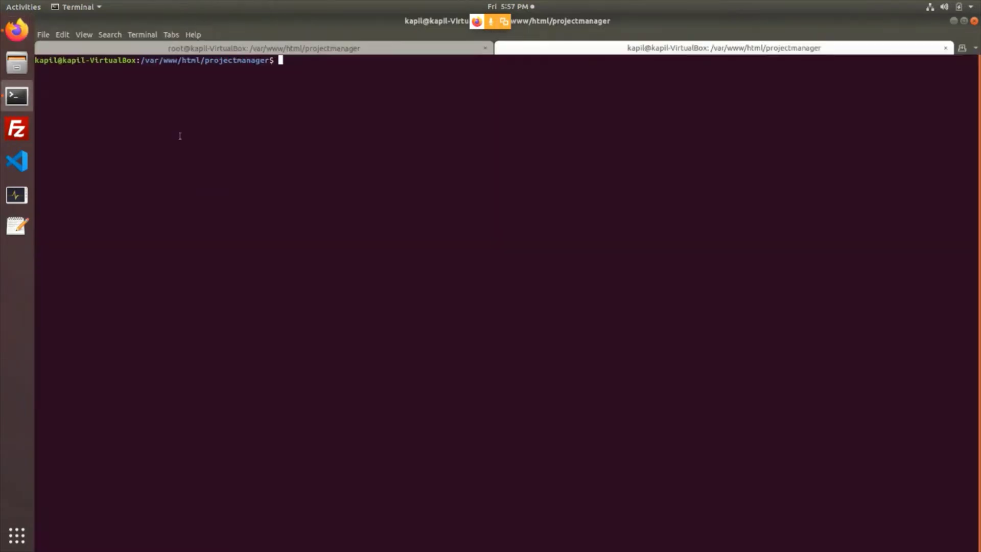
{"action": "left_click", "coordinate": [283, 47]}
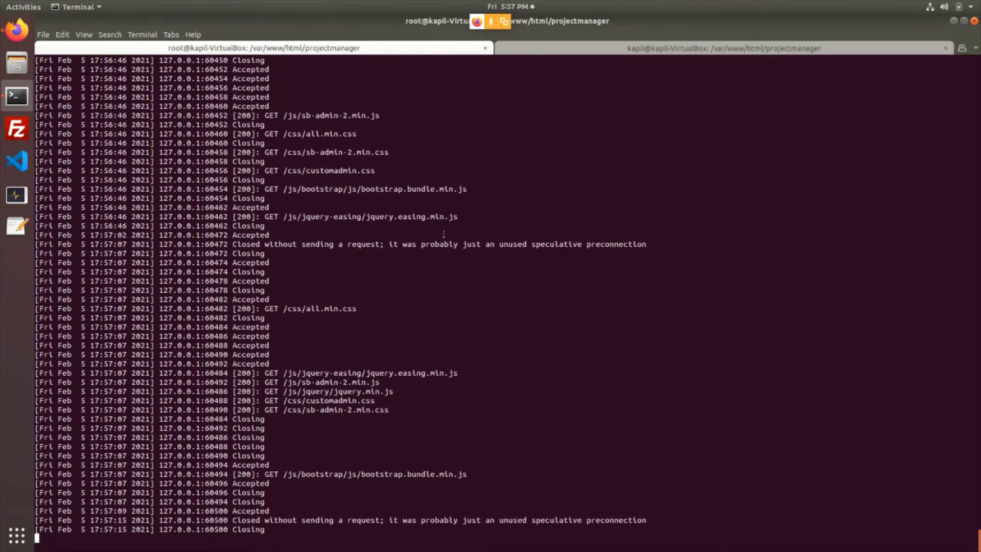
{"action": "key", "text": "ctrl+c"}
{"action": "key", "text": "ctrl+l"}
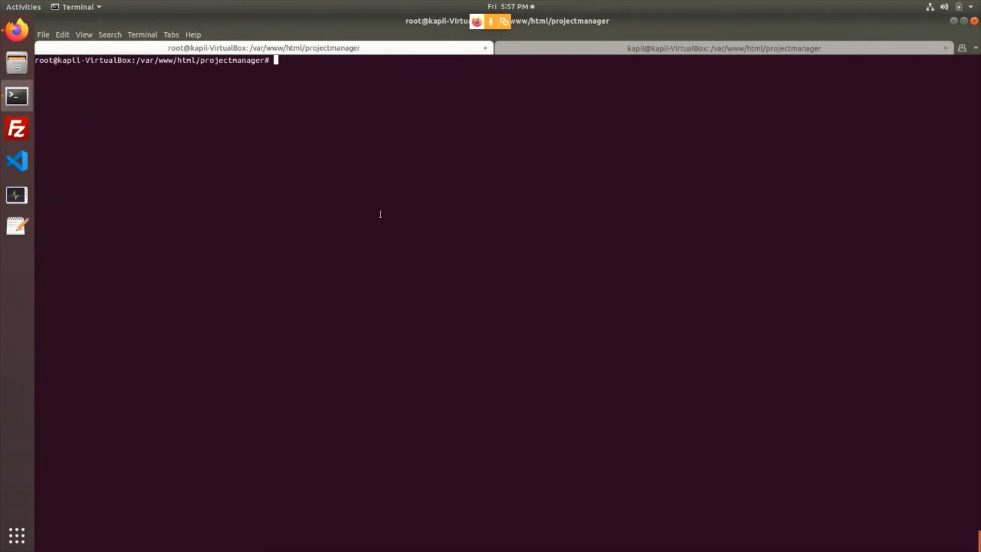
{"action": "type", "text": "chmod -R 777 ./*"}
{"action": "key", "text": "Return"}
Restart php artisan serve and reload the store list page
{"action": "key", "text": "Up"}
{"action": "key", "text": "Return"}
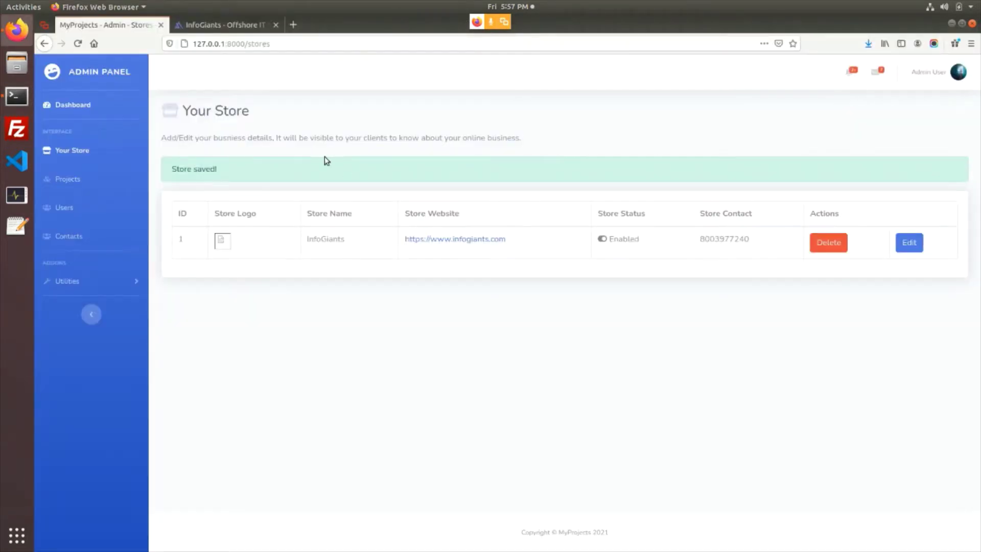
{"action": "key", "text": "F5"}
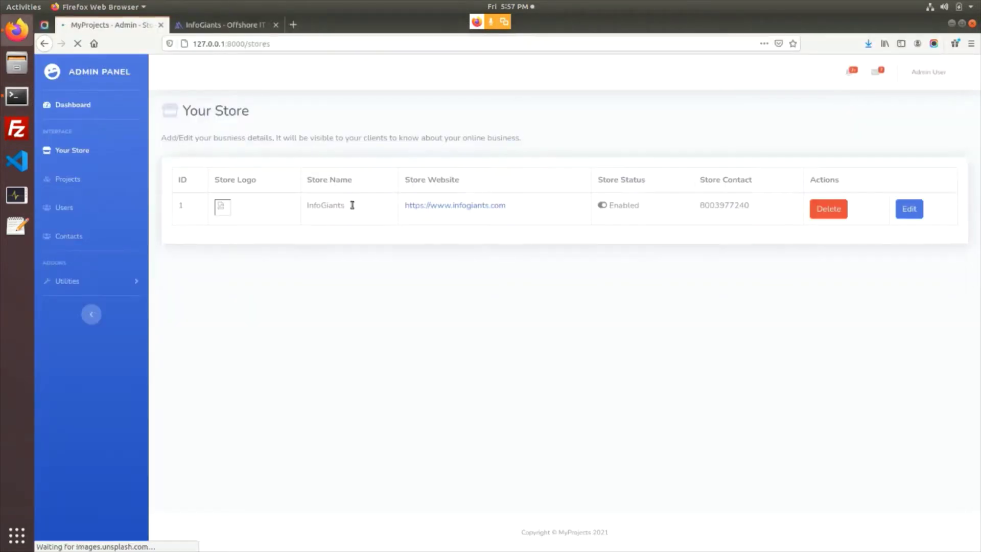
Re-upload fevicon.png as the InfoGiants store logo and save the update
{"action": "left_click", "coordinate": [901, 212]}
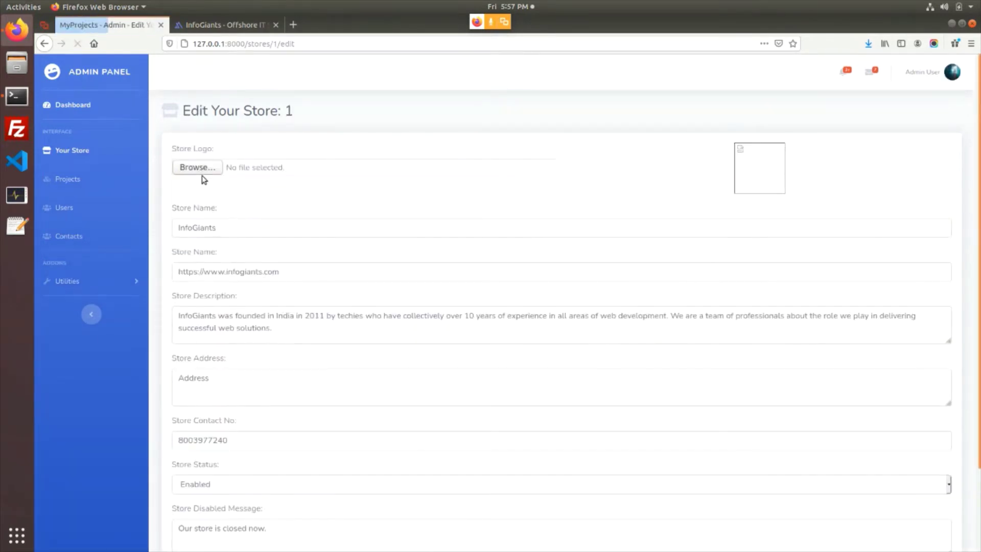
{"action": "left_click", "coordinate": [197, 167]}
{"action": "key", "text": "Down"}
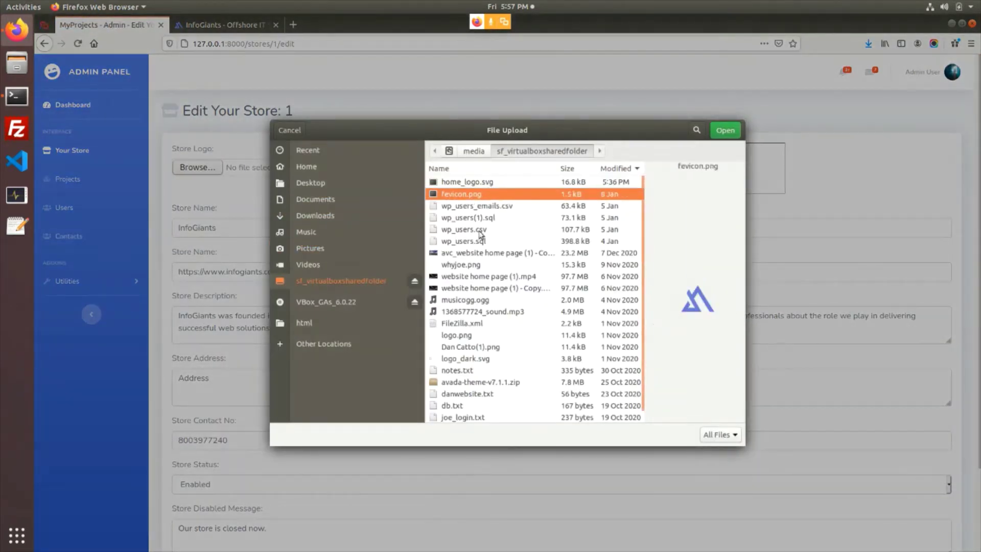
{"action": "left_click", "coordinate": [723, 130]}
{"action": "scroll", "coordinate": [343, 270], "scroll_direction": "down", "scroll_amount": 2}
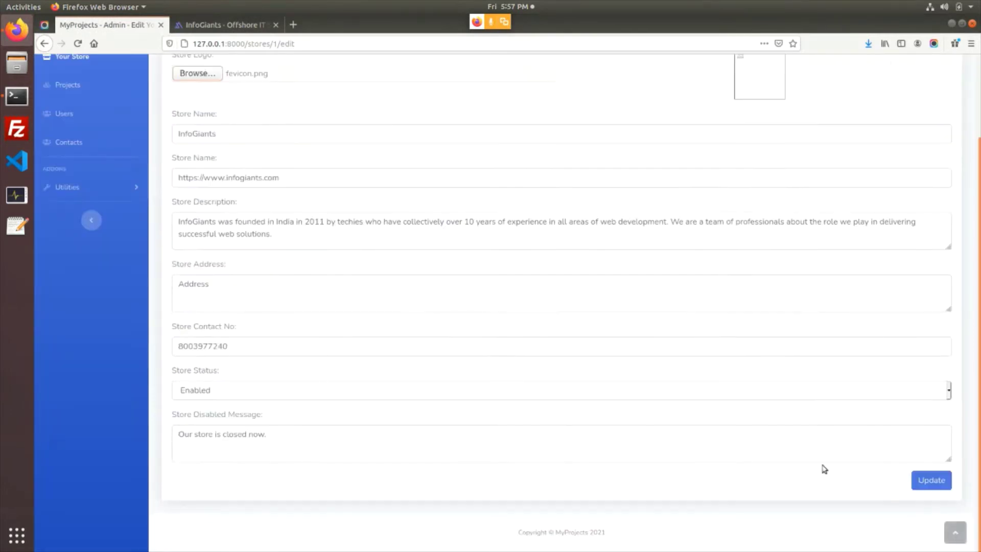
{"action": "left_click", "coordinate": [917, 482]}
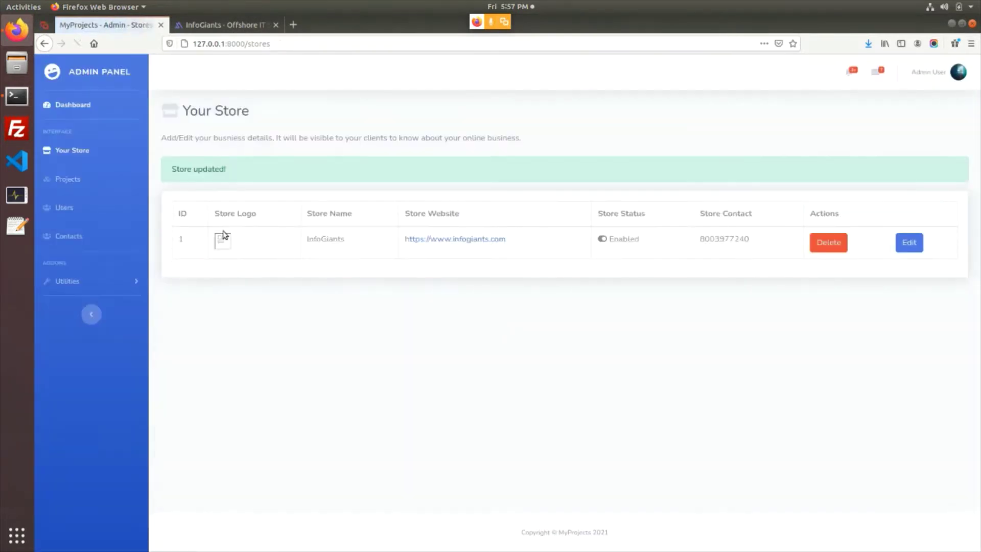
Check the broken logo by loading its image address in a separate tab
{"action": "right_click", "coordinate": [227, 244]}
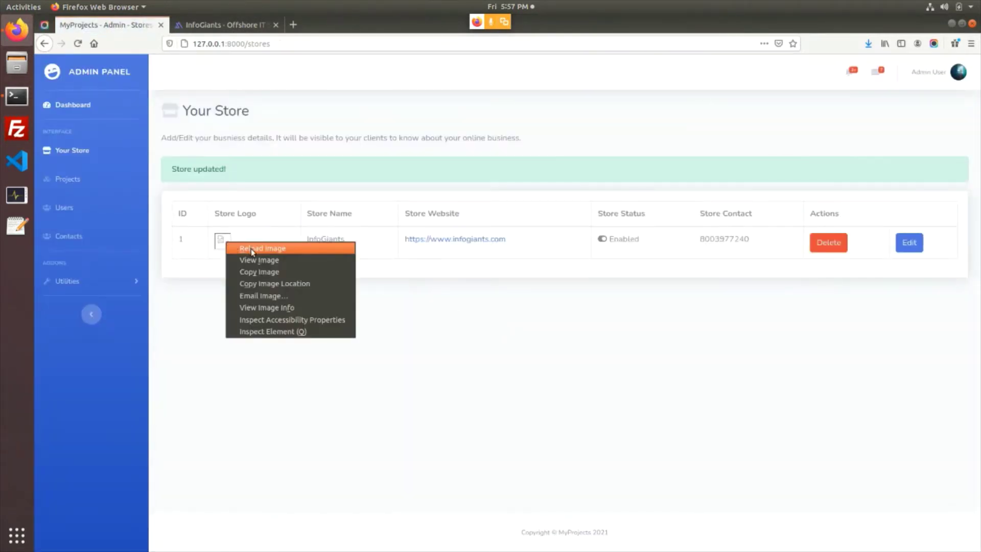
{"action": "left_click", "coordinate": [268, 285]}
{"action": "key", "text": "ctrl+t"}
{"action": "key", "text": "ctrl+v"}
{"action": "key", "text": "Return"}
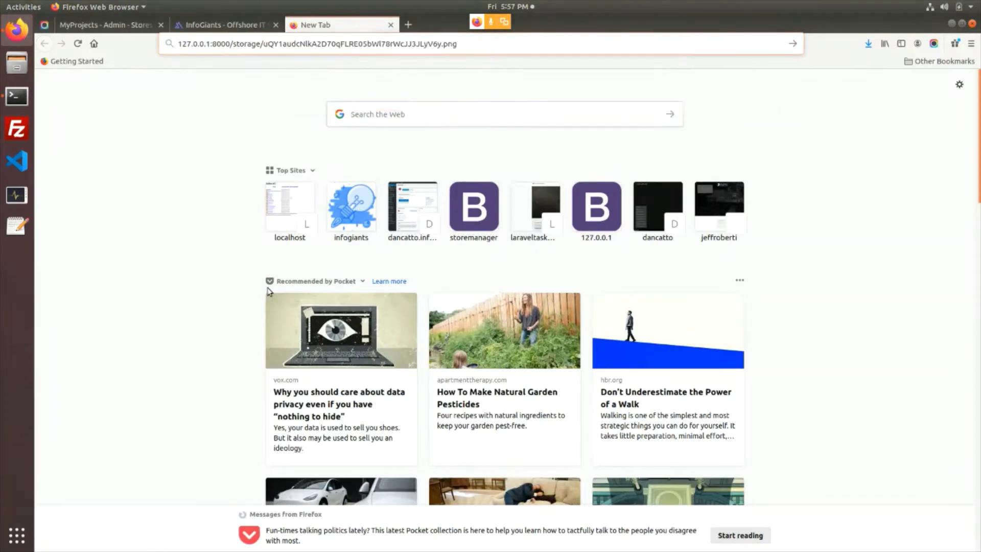
{"action": "key", "text": "ctrl+w"}
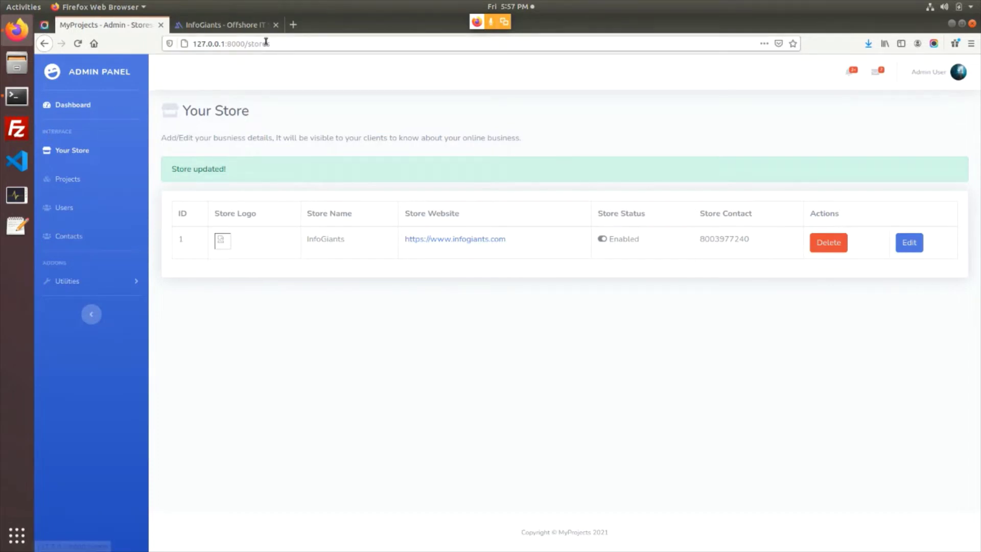
{"action": "left_click", "coordinate": [293, 25]}
Open github.com/lpkapil/projectmanager and select the README's rm -rf storage command
{"action": "type", "text": "github.com/lp"}
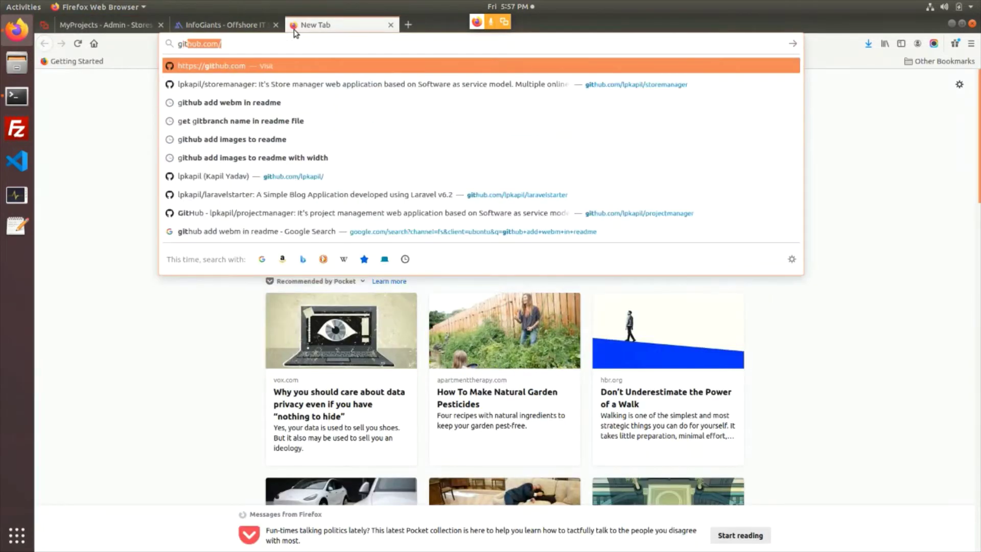
{"action": "type", "text": "kapil/projectmanager"}
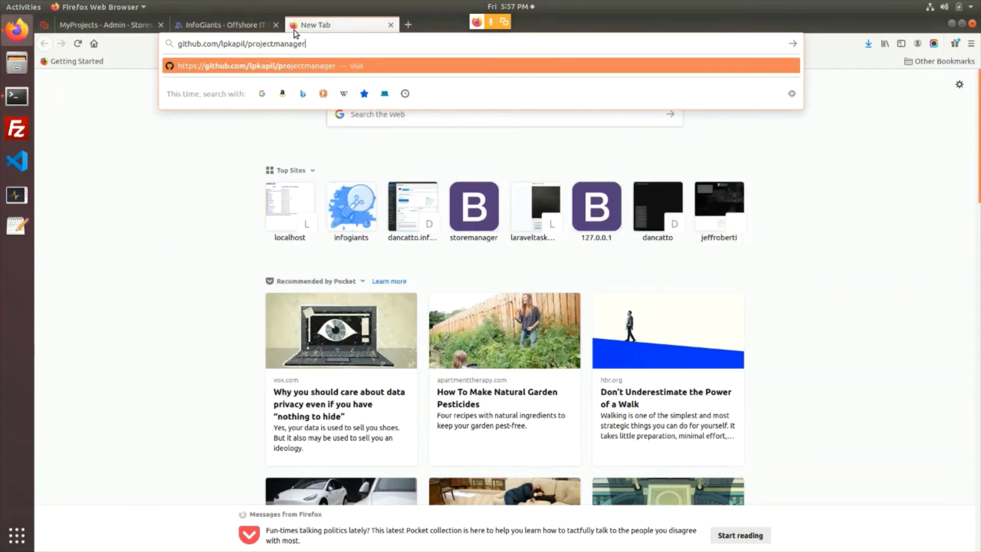
{"action": "key", "text": "Return"}
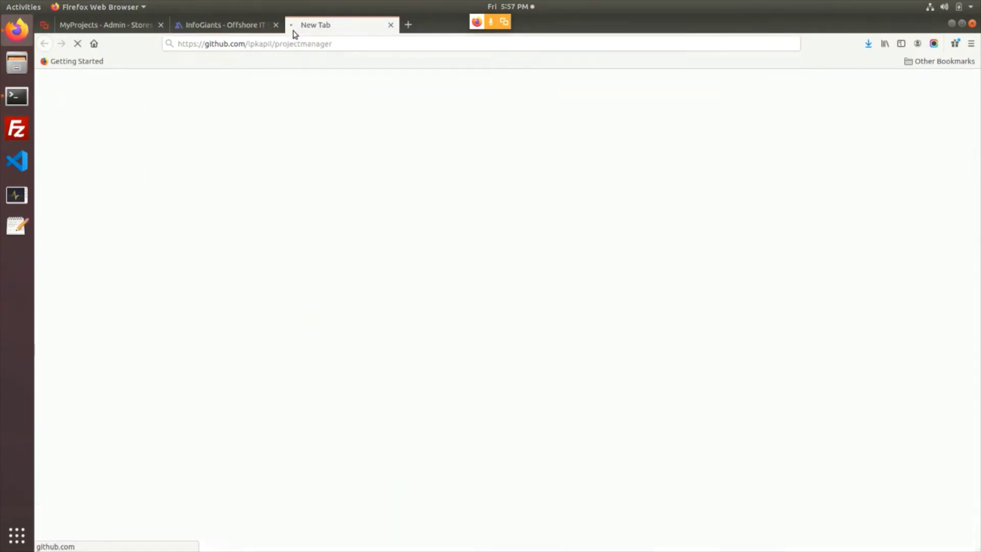
{"action": "scroll", "coordinate": [307, 306], "scroll_direction": "down", "scroll_amount": 10}
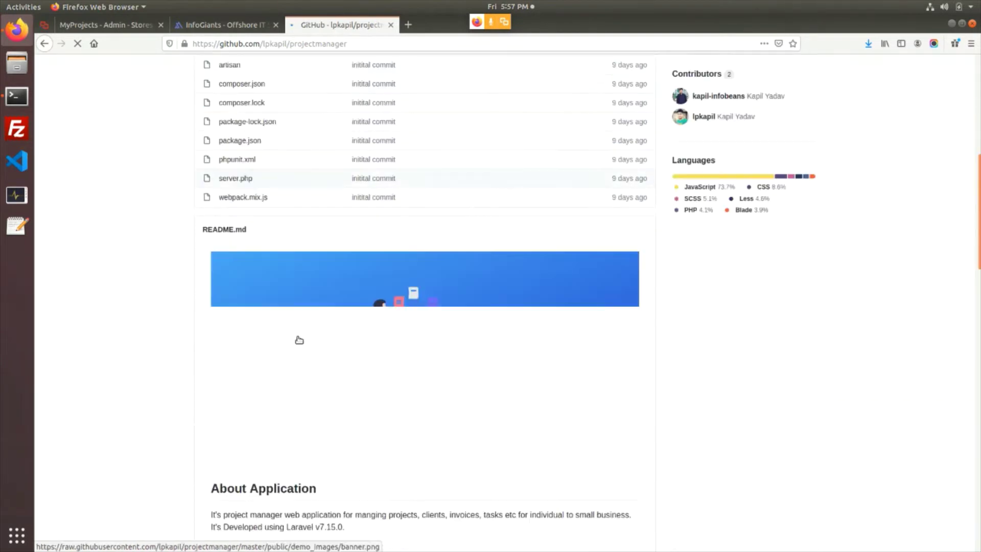
{"action": "scroll", "coordinate": [280, 352], "scroll_direction": "down", "scroll_amount": 12}
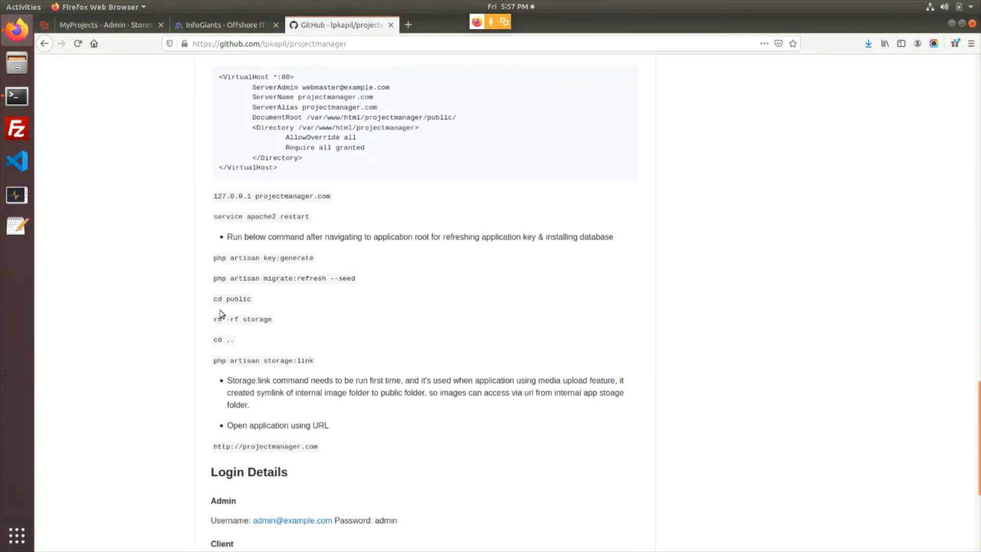
{"action": "left_click_drag", "start_coordinate": [215, 317], "coordinate": [271, 319]}
{"action": "left_click", "coordinate": [17, 95]}
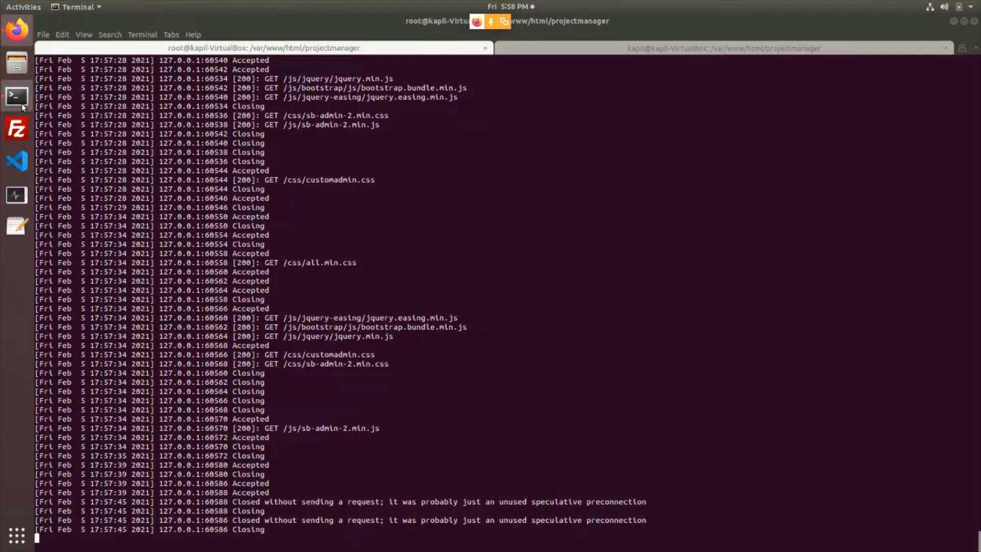
Stop the server, delete public/storage with rm -rf storage, and return to the project root
{"action": "key", "text": "ctrl+c"}
{"action": "type", "text": "cd p"}
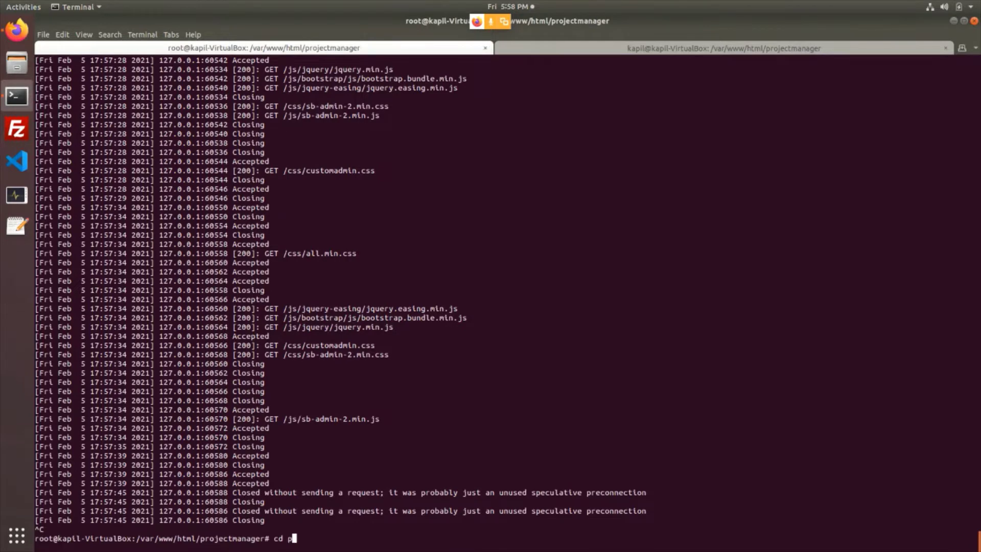
{"action": "type", "text": "ublic/"}
{"action": "key", "text": "Return"}
{"action": "middle_click", "coordinate": [501, 457]}
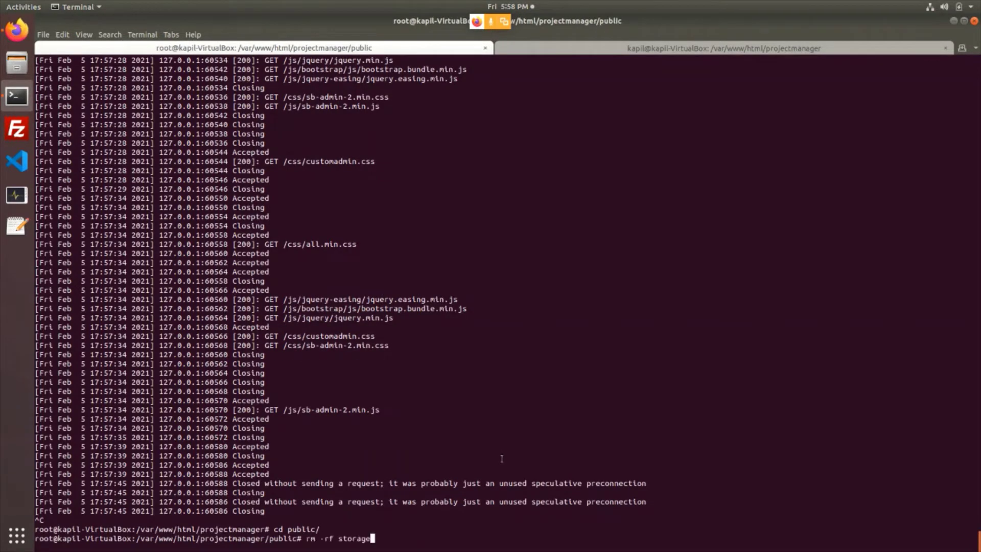
{"action": "key", "text": "Return"}
{"action": "key", "text": "alt+Tab"}
{"action": "key", "text": "alt+Tab"}
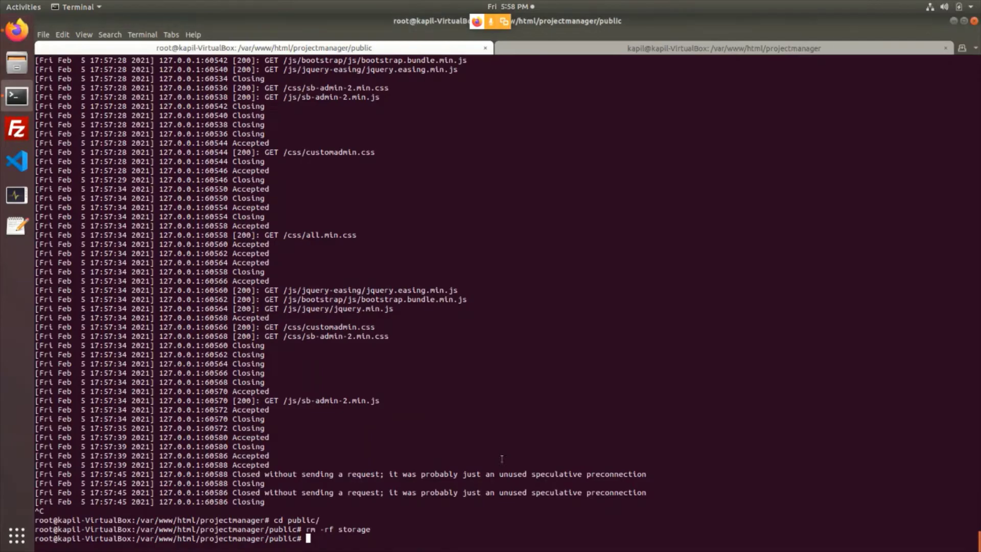
{"action": "type", "text": "cd .."}
{"action": "key", "text": "Return"}
{"action": "key", "text": "alt+Tab"}
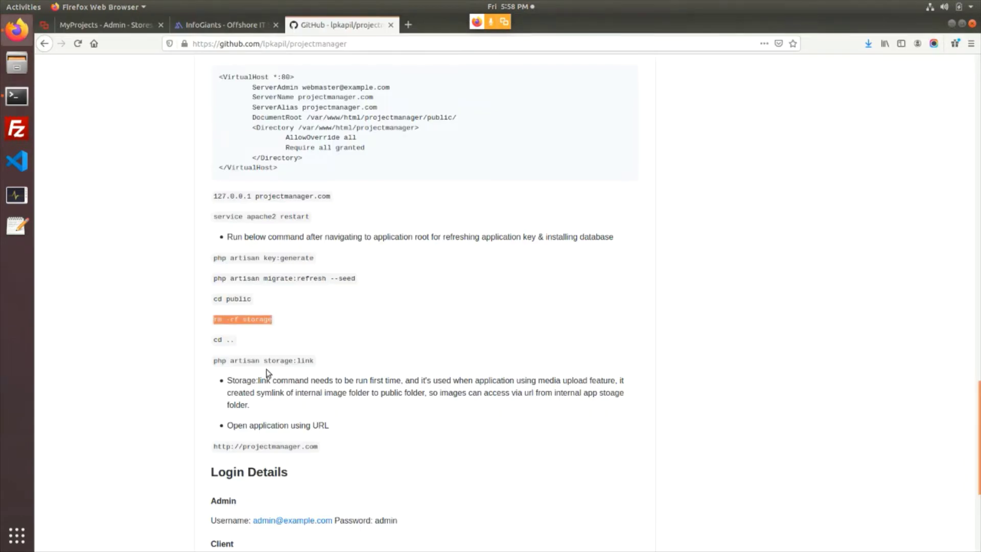
Copy php artisan storage:link from the README and run it in the terminal
{"action": "left_click_drag", "start_coordinate": [214, 363], "coordinate": [320, 364]}
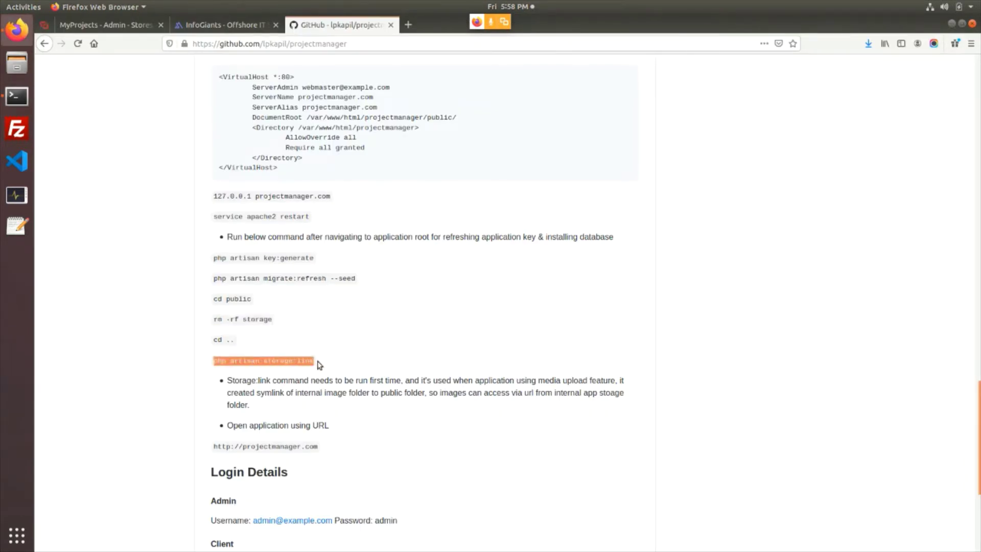
{"action": "right_click", "coordinate": [320, 364]}
{"action": "left_click", "coordinate": [340, 368]}
{"action": "key", "text": "alt+Tab"}
{"action": "key", "text": "ctrl+shift+v"}
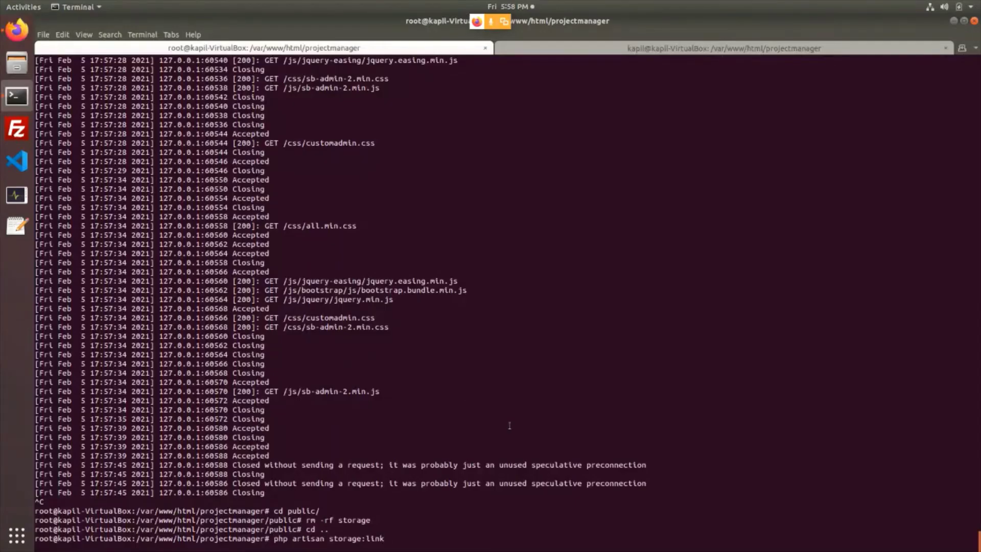
{"action": "key", "text": "Return"}
Rerun chmod -R 777 ./* and recall the earlier commands to restart the server
{"action": "key", "text": "ctrl+l"}
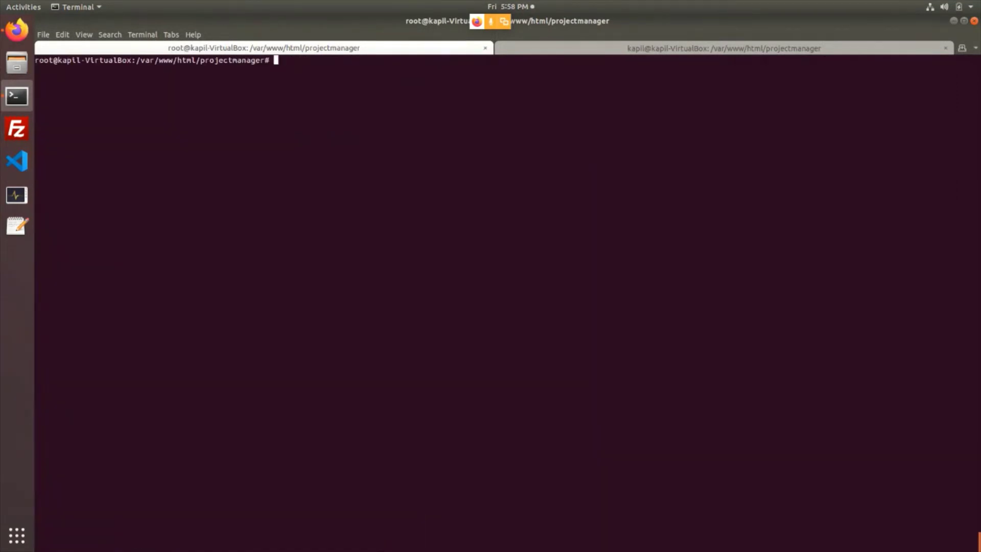
{"action": "key", "text": "Up"}
{"action": "key", "text": "Up"}
{"action": "key", "text": "Up"}
{"action": "key", "text": "Return"}
{"action": "key", "text": "ctrl+l"}
{"action": "key", "text": "Up"}
{"action": "key", "text": "Up"}
{"action": "key", "text": "Up"}
{"action": "key", "text": "Up"}
{"action": "key", "text": "Up"}
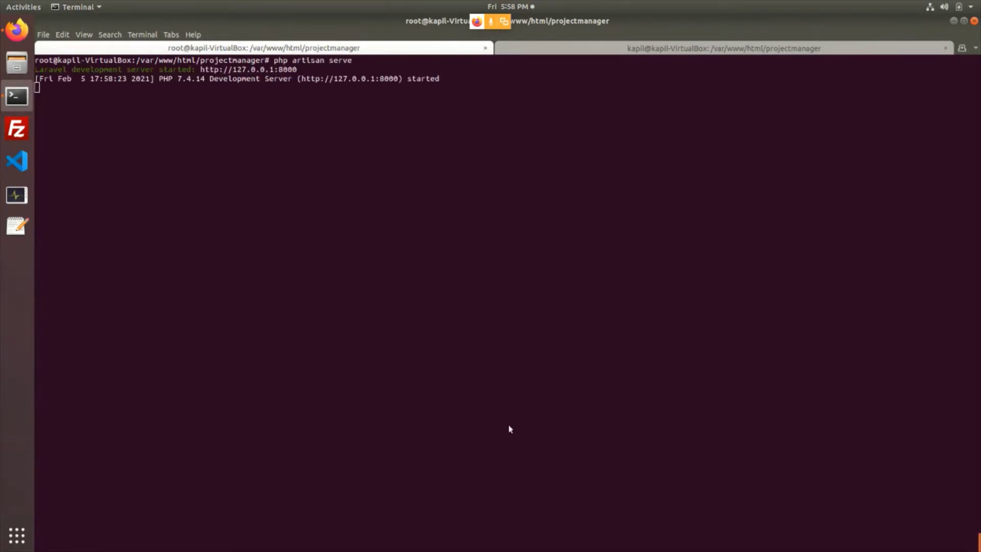
{"action": "key", "text": "alt+Tab"}
Reload Your Store in MyProjects and reopen the InfoGiants store's edit page
{"action": "left_click", "coordinate": [209, 29]}
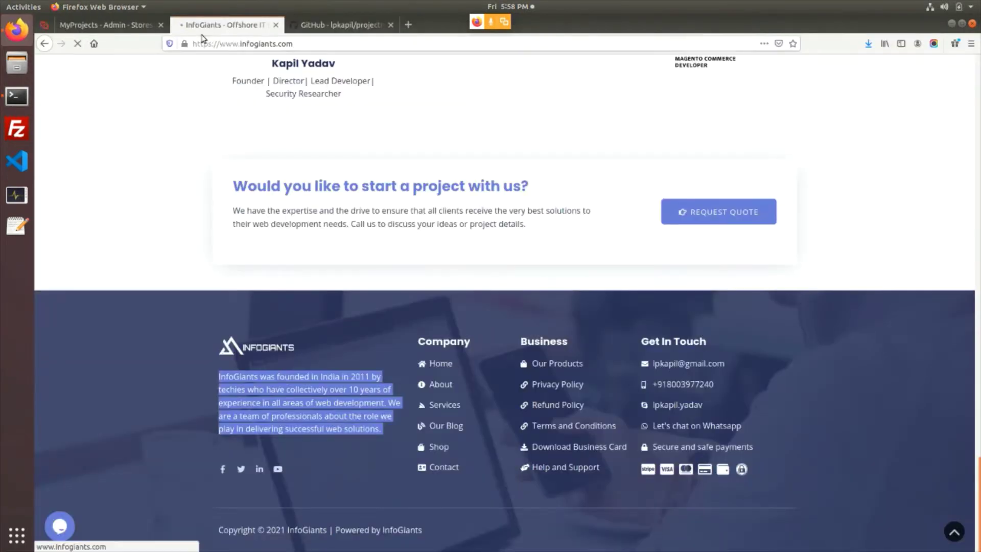
{"action": "left_click", "coordinate": [120, 25]}
{"action": "key", "text": "F5"}
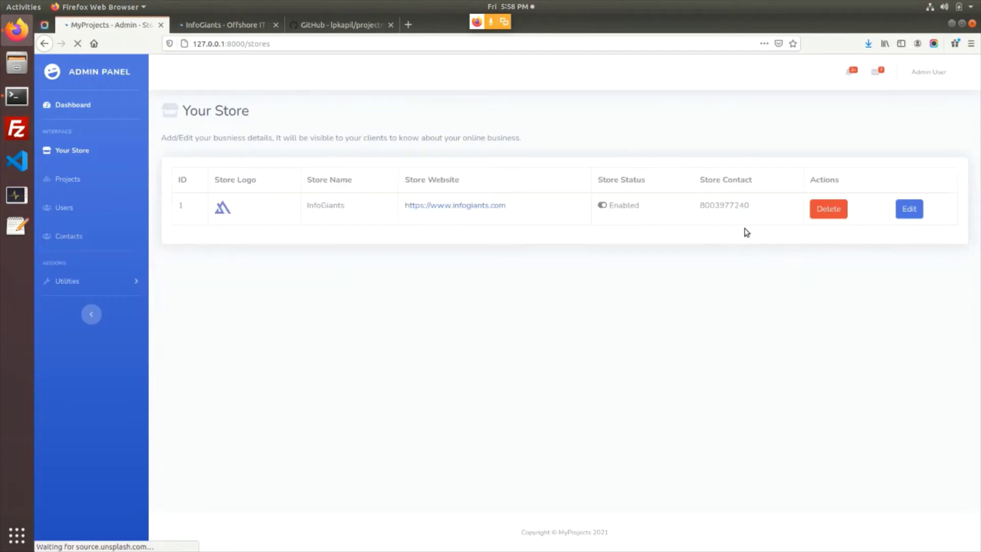
{"action": "left_click", "coordinate": [906, 211]}
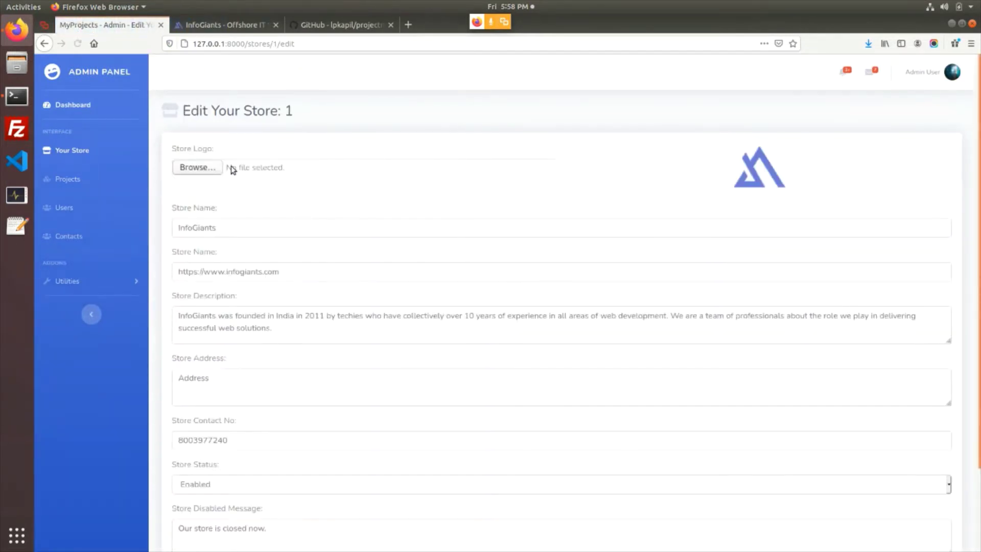
{"action": "left_click", "coordinate": [44, 44]}
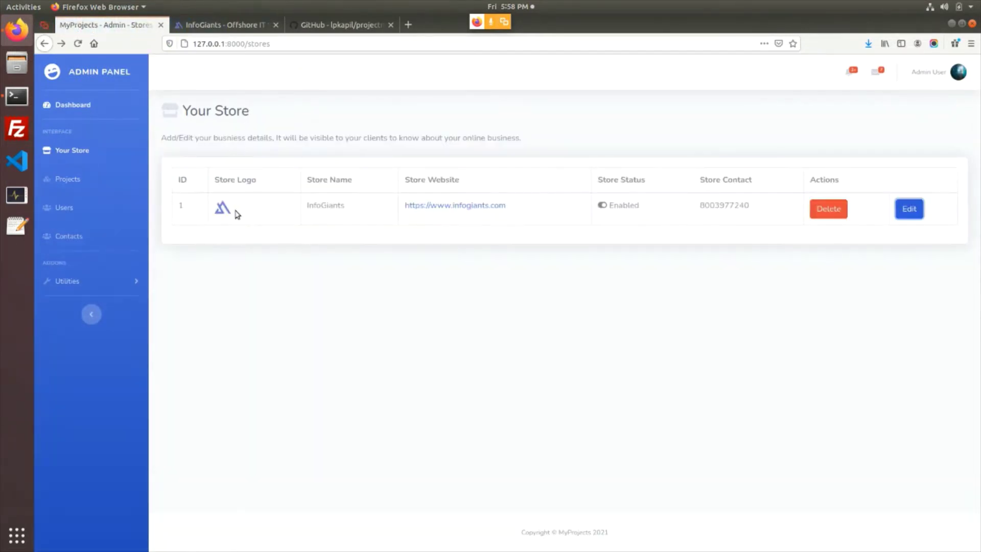
{"action": "left_click", "coordinate": [907, 209]}
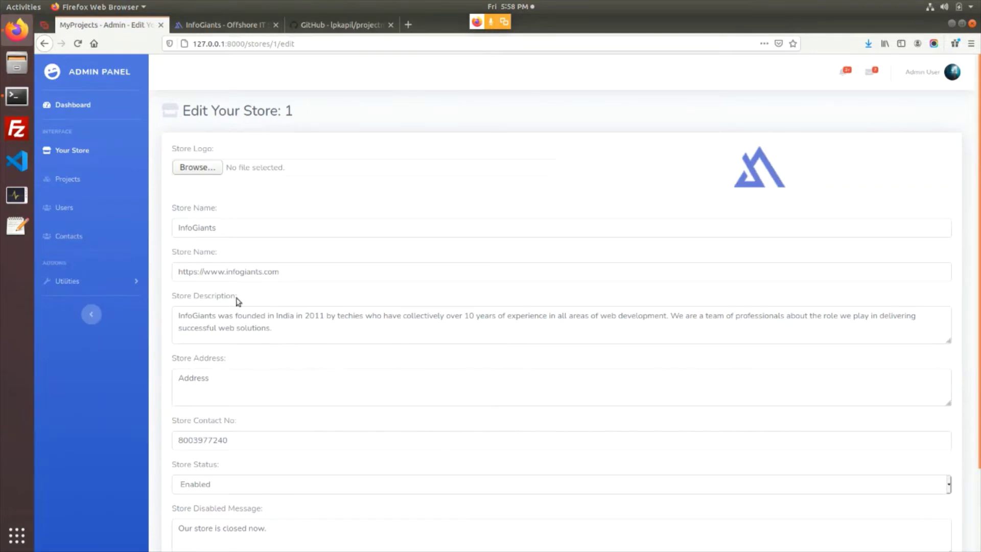
Close the GitHub tab and go to the admin Projects page
{"action": "scroll", "coordinate": [239, 235], "scroll_direction": "down", "scroll_amount": 3}
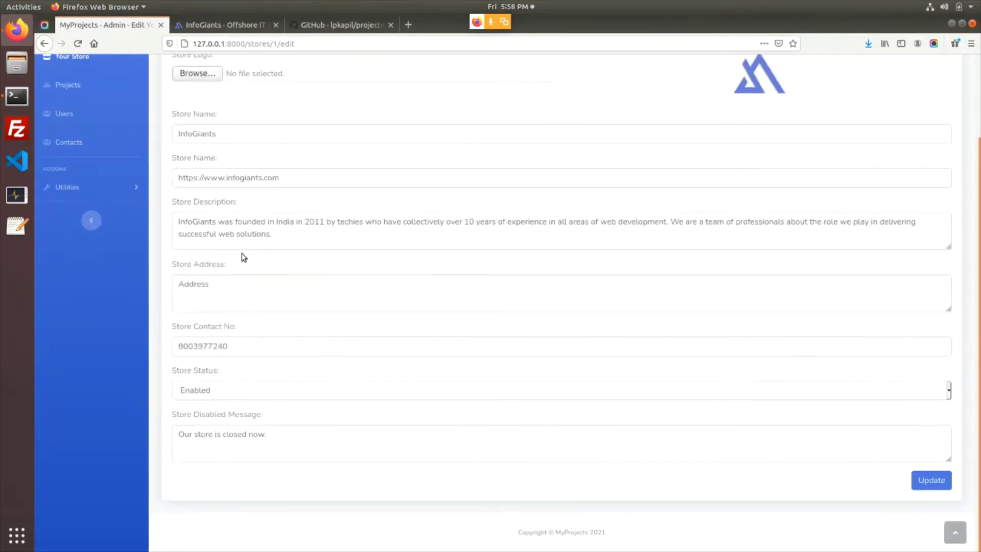
{"action": "scroll", "coordinate": [243, 257], "scroll_direction": "up", "scroll_amount": 3}
{"action": "left_click", "coordinate": [390, 24]}
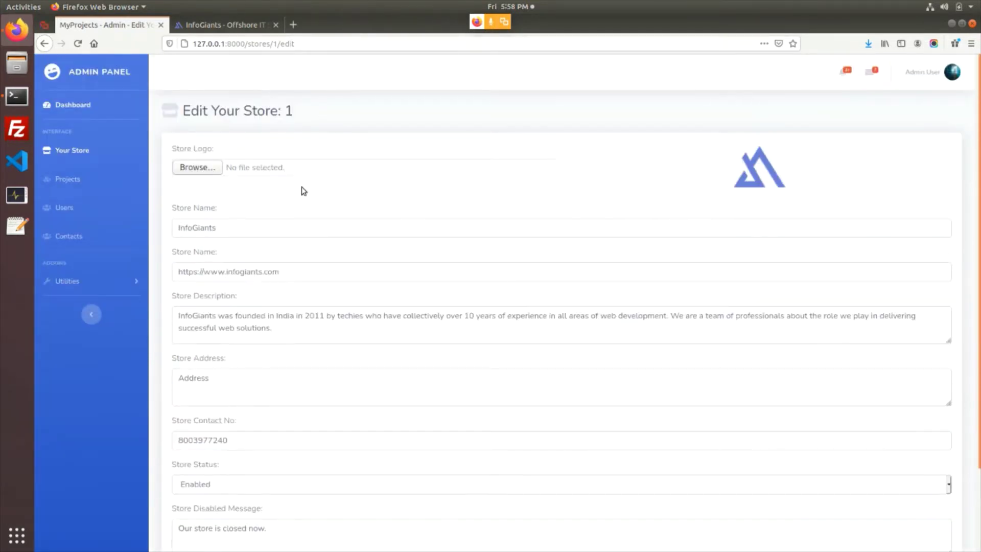
{"action": "left_click", "coordinate": [71, 180]}
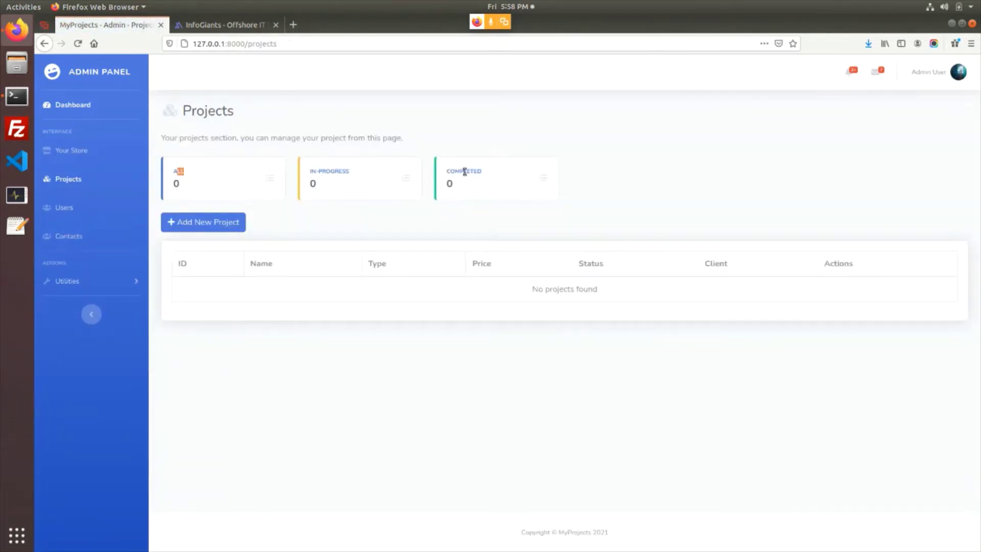
Start a new project, keeping Fixed Price type and In-Progress status, and view the categories
{"action": "left_click_drag", "start_coordinate": [464, 172], "coordinate": [474, 193]}
{"action": "left_click", "coordinate": [212, 222]}
{"action": "left_click", "coordinate": [272, 168]}
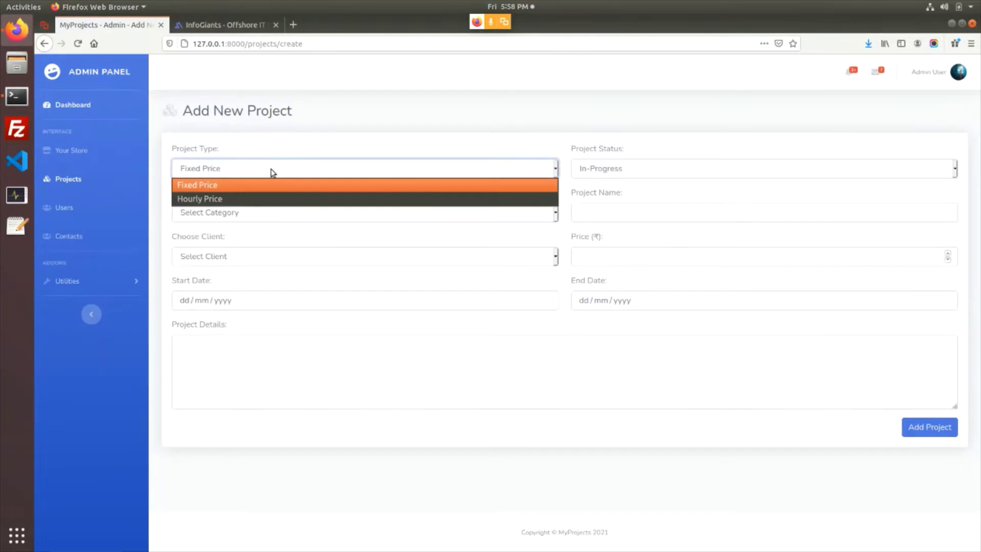
{"action": "left_click", "coordinate": [270, 169]}
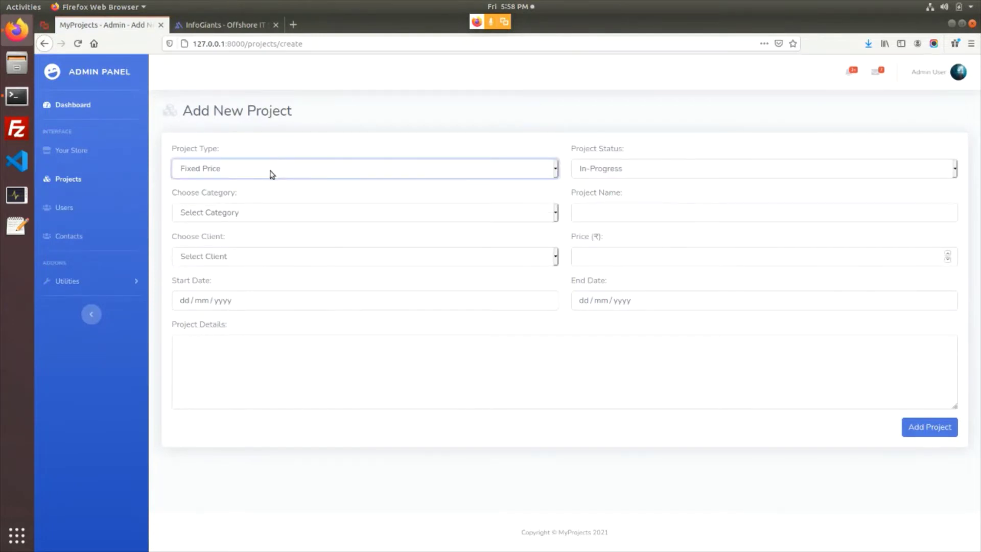
{"action": "left_click", "coordinate": [271, 174]}
{"action": "left_click", "coordinate": [271, 171]}
{"action": "left_click", "coordinate": [601, 173]}
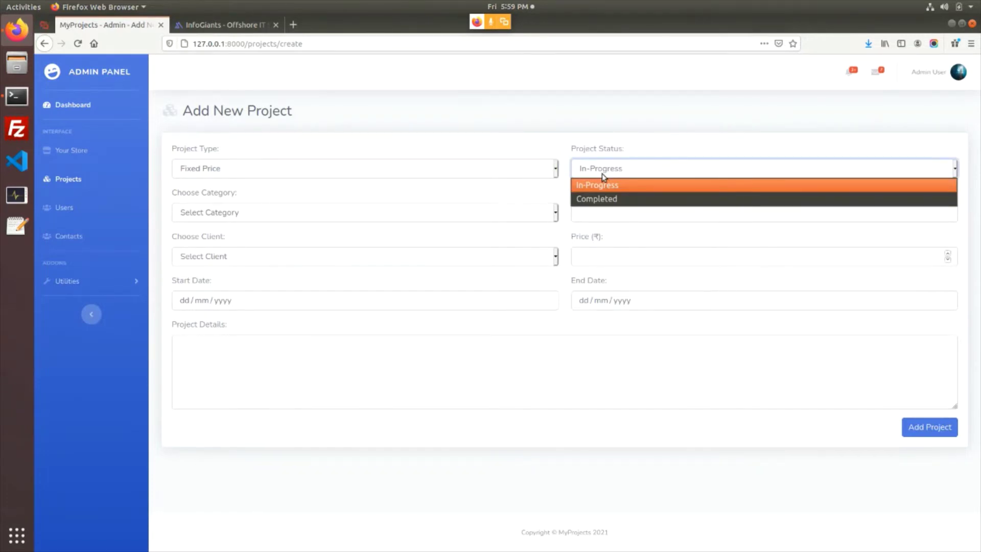
{"action": "left_click", "coordinate": [601, 173]}
{"action": "left_click", "coordinate": [438, 210]}
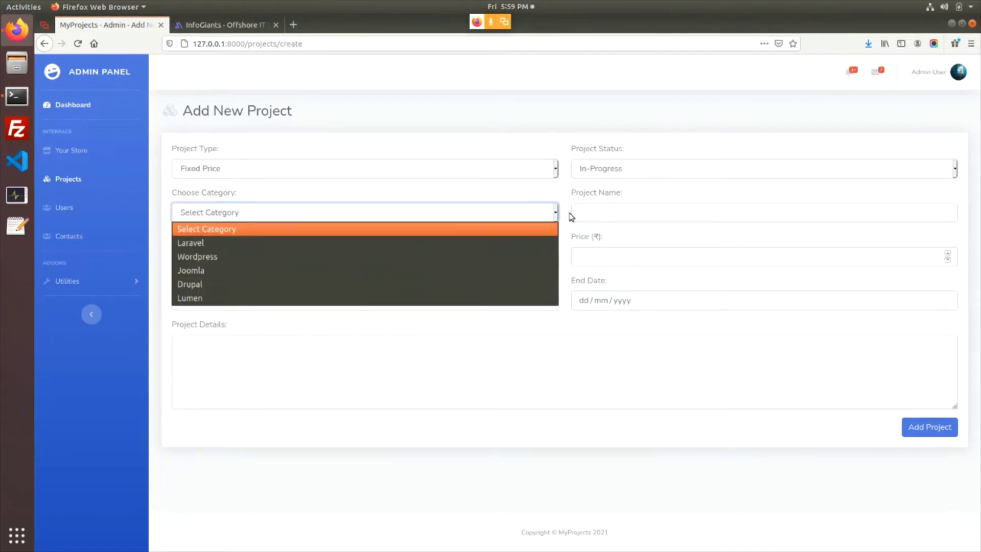
{"action": "left_click", "coordinate": [594, 218]}
Name the project 'Project One', leave the client unchosen, and switch to Users
{"action": "left_click", "coordinate": [595, 217]}
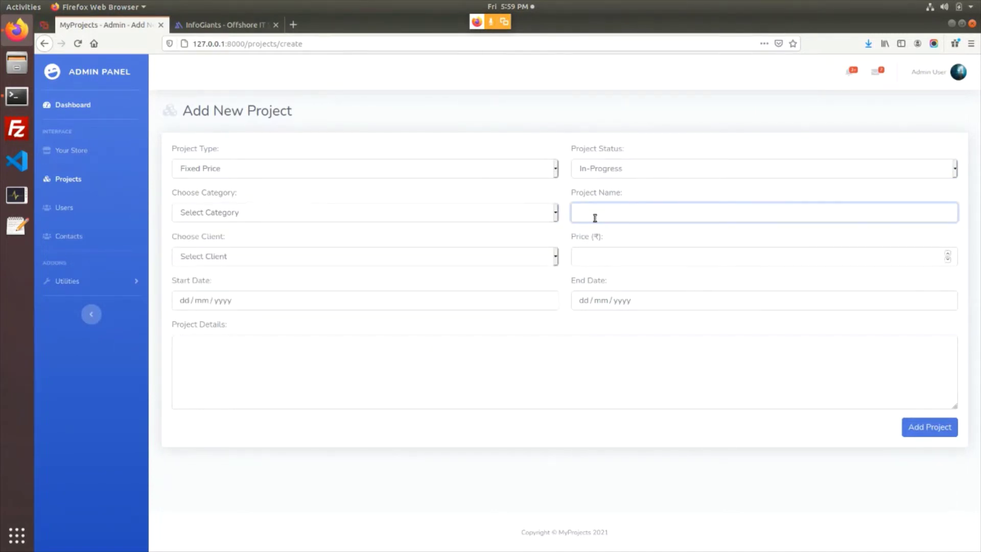
{"action": "type", "text": "Pro"}
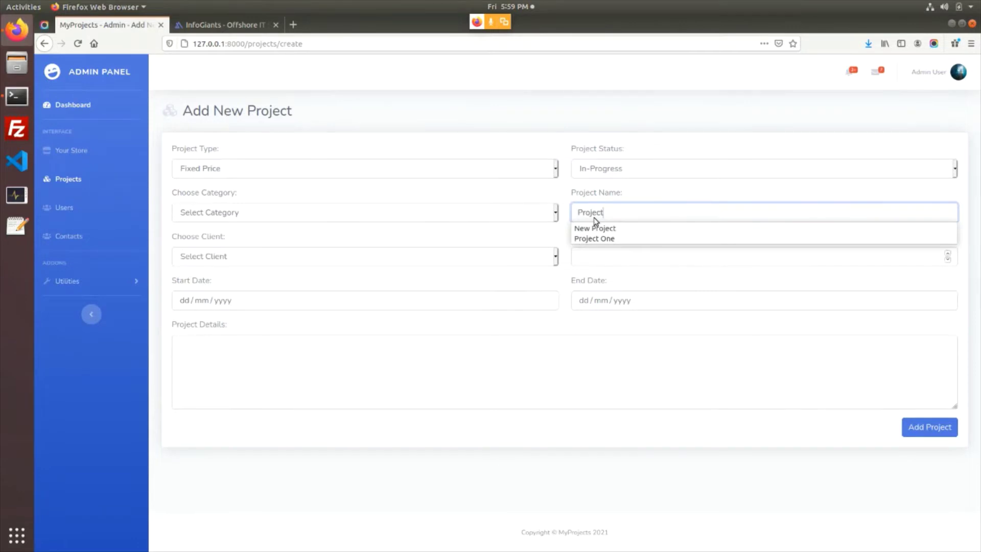
{"action": "type", "text": "ject"}
{"action": "key", "text": "Down"}
{"action": "key", "text": "Down"}
{"action": "key", "text": "Return"}
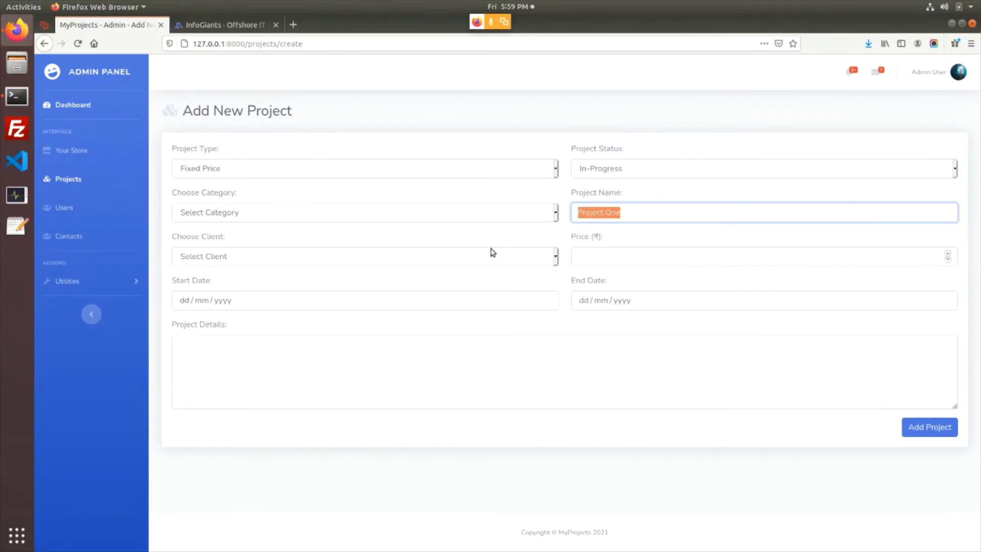
{"action": "left_click", "coordinate": [485, 256]}
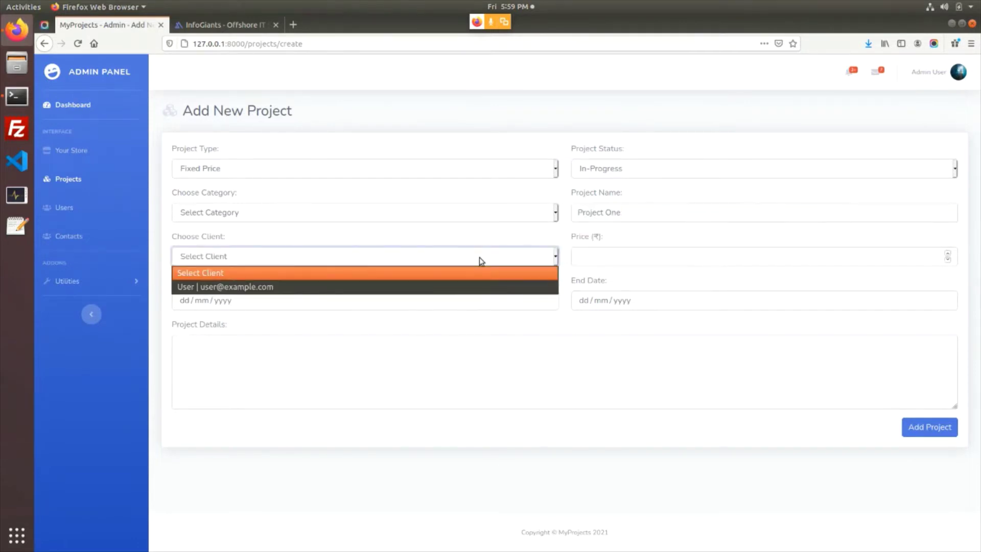
{"action": "left_click", "coordinate": [448, 257]}
{"action": "left_click", "coordinate": [68, 208]}
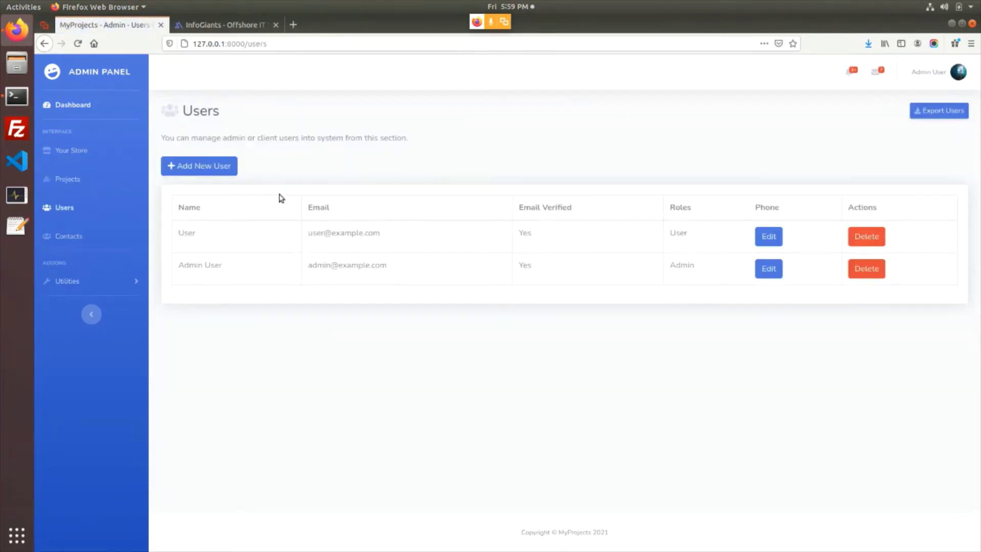
Start a new user, clicking through name, e-mail and password fields and ticking the User role
{"action": "left_click", "coordinate": [207, 164]}
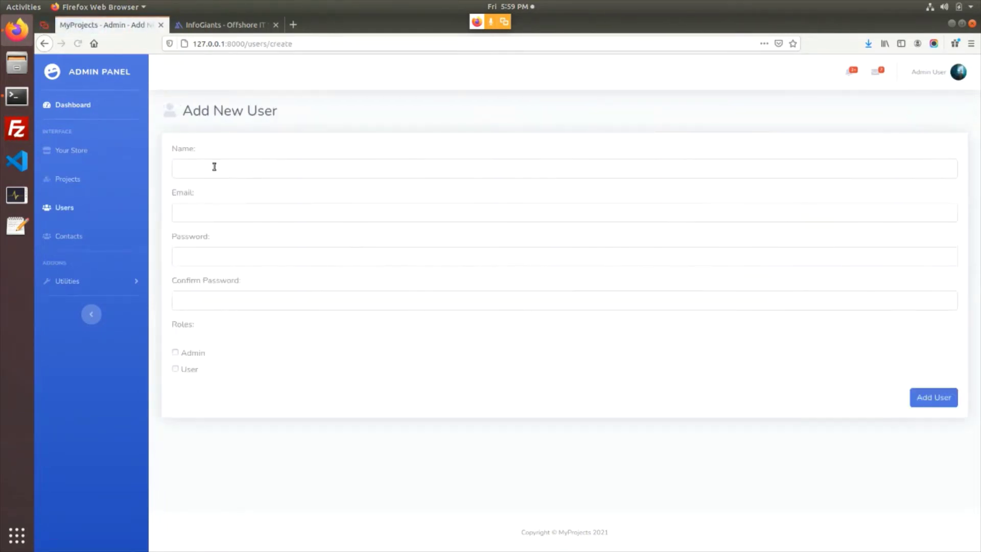
{"action": "left_click", "coordinate": [224, 171]}
{"action": "left_click", "coordinate": [217, 206]}
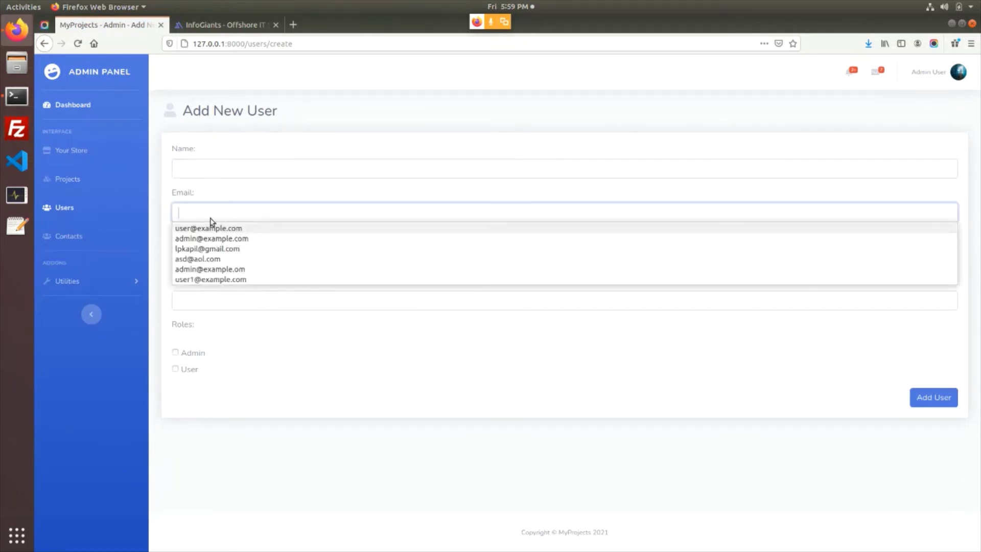
{"action": "left_click", "coordinate": [204, 258]}
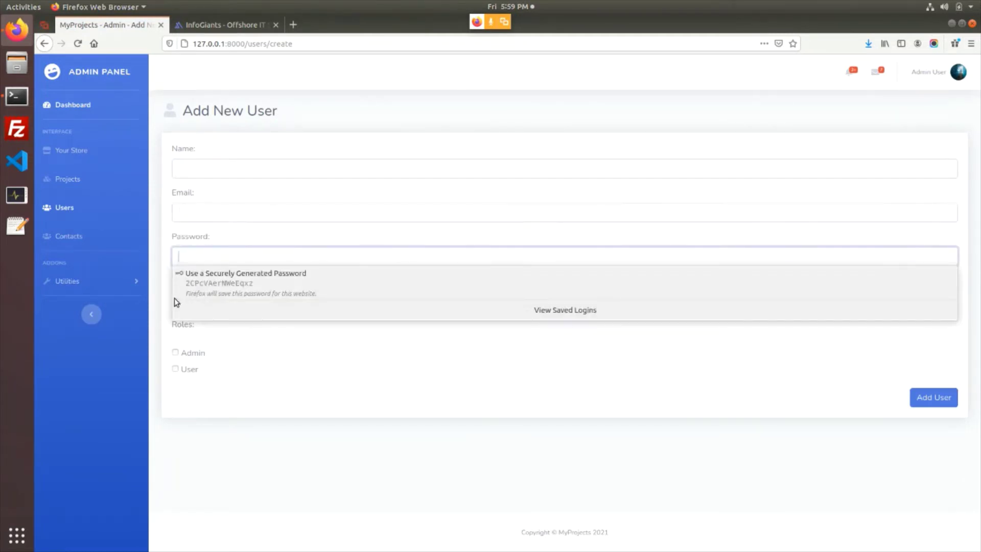
{"action": "left_click", "coordinate": [165, 300]}
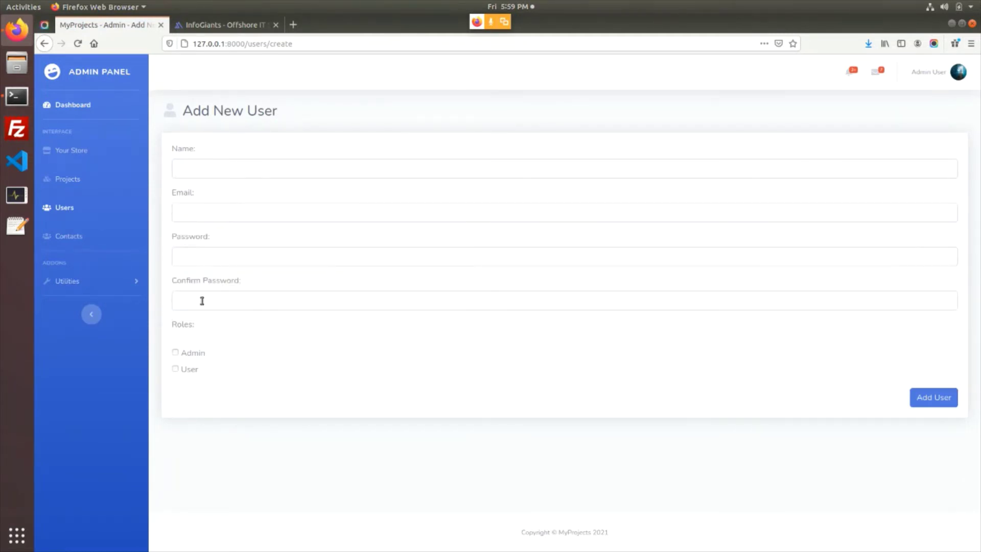
{"action": "left_click", "coordinate": [175, 369]}
{"action": "left_click", "coordinate": [176, 369]}
Leave the form unsaved, highlight the client user's e-mail in Users, and go to Projects
{"action": "left_click", "coordinate": [70, 212]}
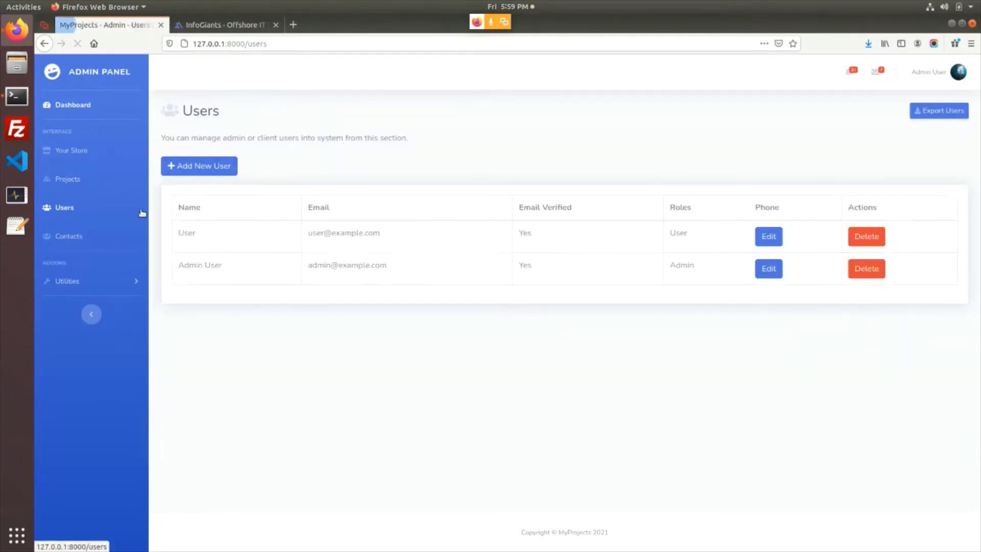
{"action": "left_click", "coordinate": [200, 168]}
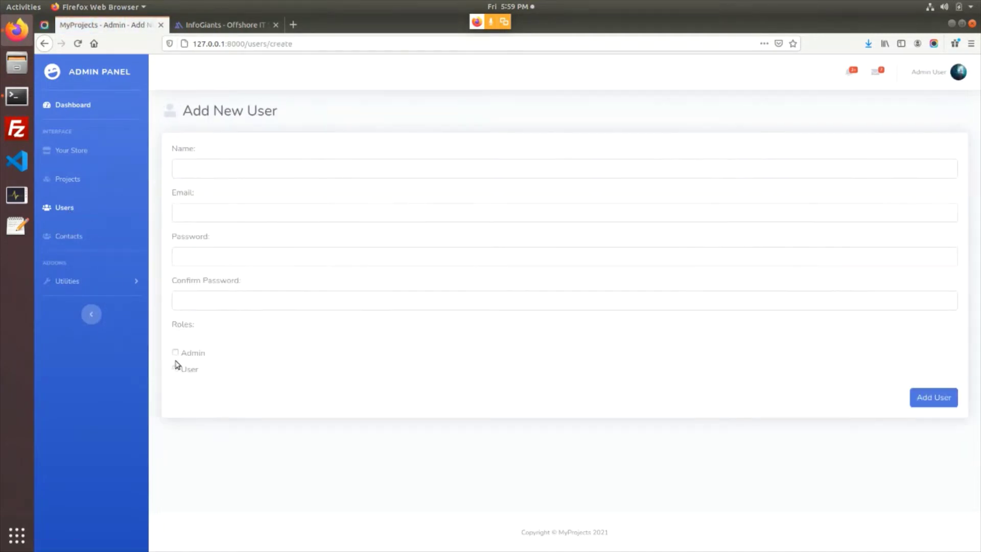
{"action": "left_click", "coordinate": [72, 208]}
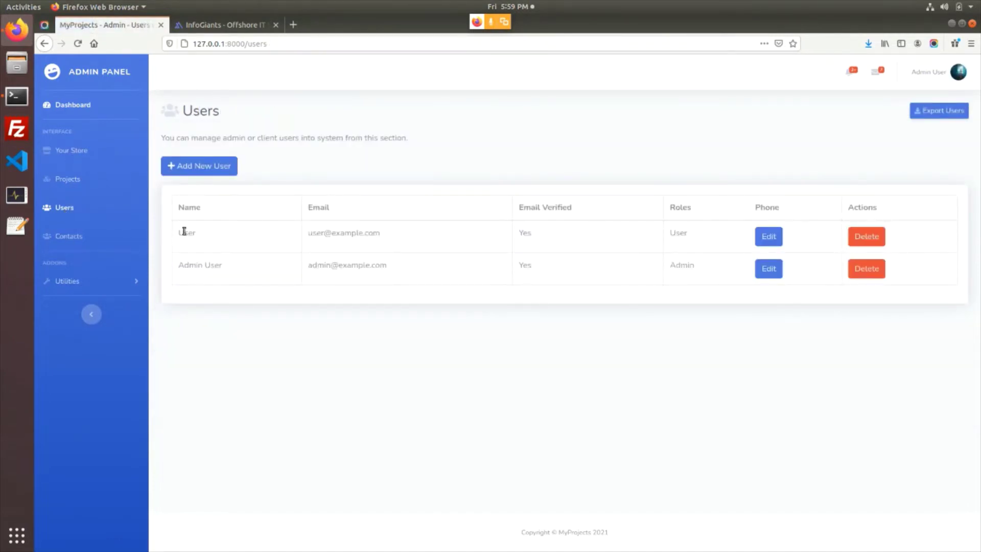
{"action": "left_click_drag", "start_coordinate": [187, 233], "coordinate": [396, 238]}
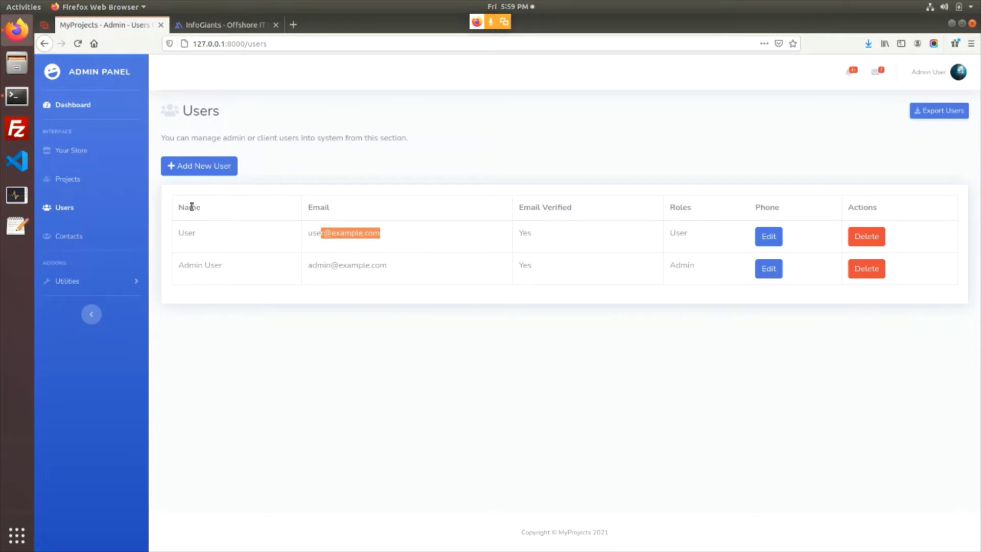
{"action": "left_click", "coordinate": [71, 180]}
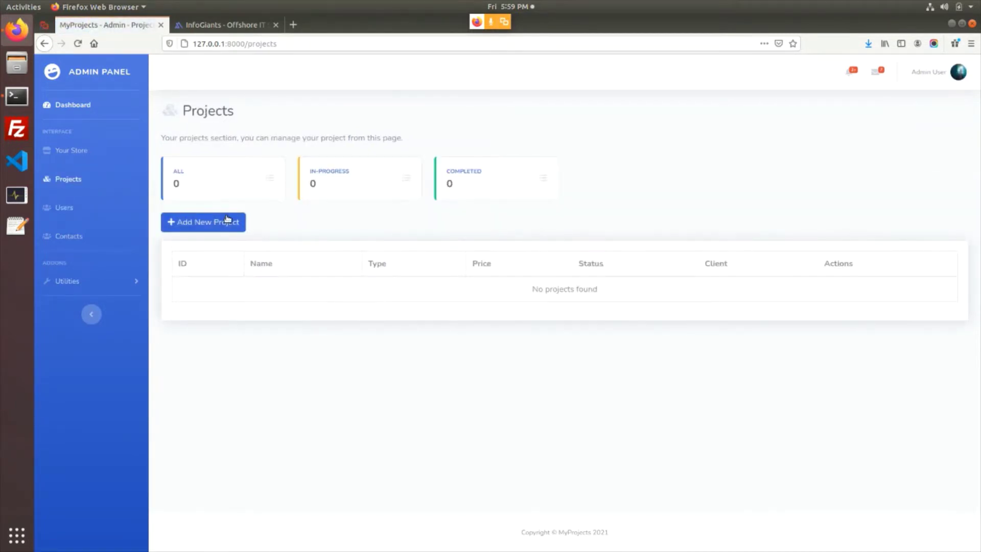
Start a project named New Project, assign the client, and select the 10000 price
{"action": "left_click", "coordinate": [227, 220]}
{"action": "left_click", "coordinate": [613, 211]}
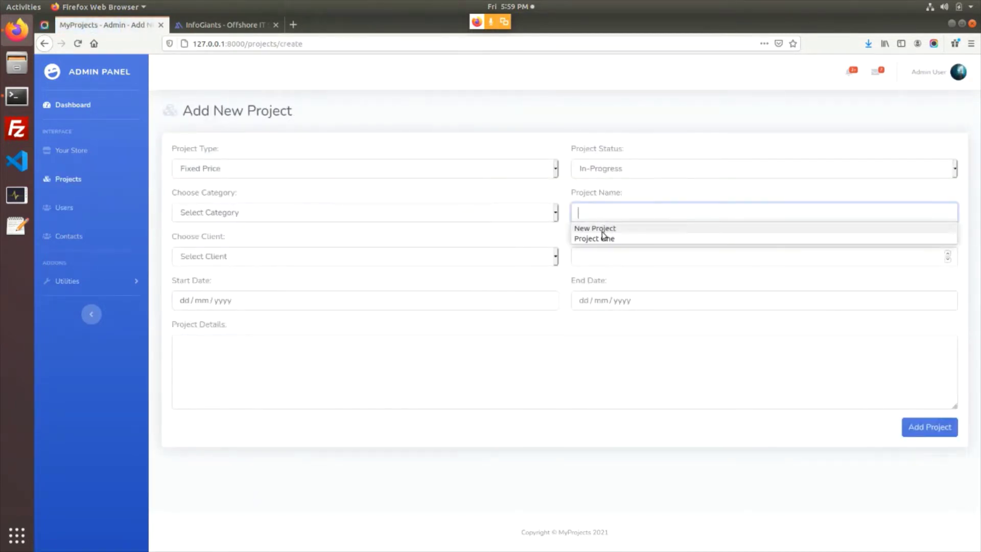
{"action": "left_click", "coordinate": [601, 230]}
{"action": "left_click", "coordinate": [420, 257]}
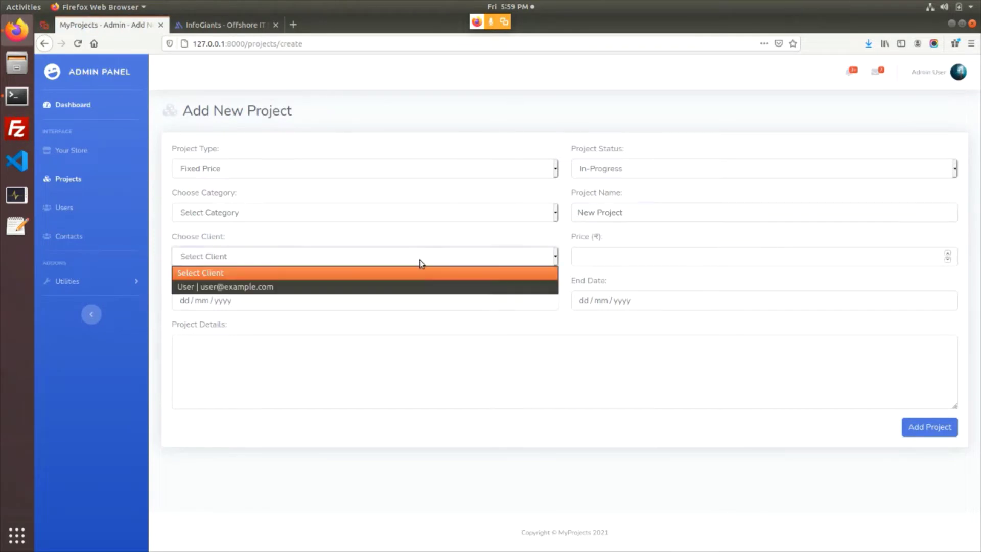
{"action": "left_click", "coordinate": [403, 286]}
{"action": "left_click", "coordinate": [615, 259]}
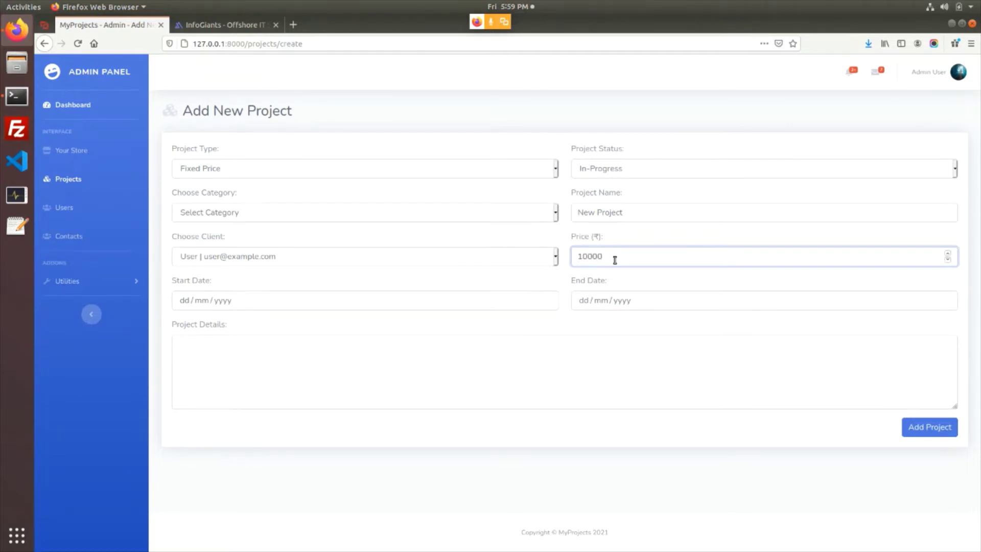
{"action": "double_click", "coordinate": [615, 260]}
{"action": "left_click", "coordinate": [589, 258]}
{"action": "left_click_drag", "start_coordinate": [618, 257], "coordinate": [572, 257]}
{"action": "key", "text": "ctrl+c"}
Set the project start date to 5 February 2021
{"action": "left_click", "coordinate": [537, 308]}
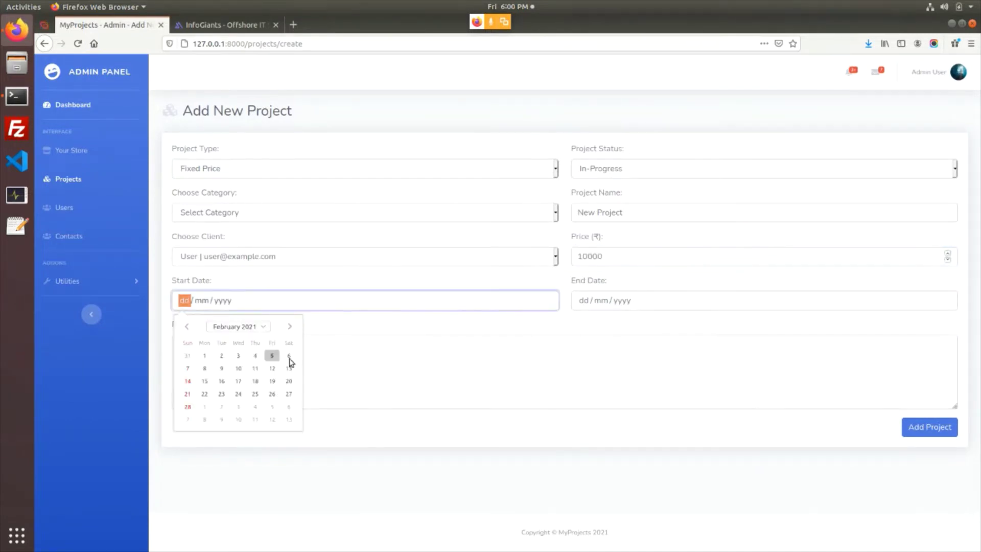
{"action": "left_click", "coordinate": [270, 355]}
{"action": "left_click", "coordinate": [529, 365]}
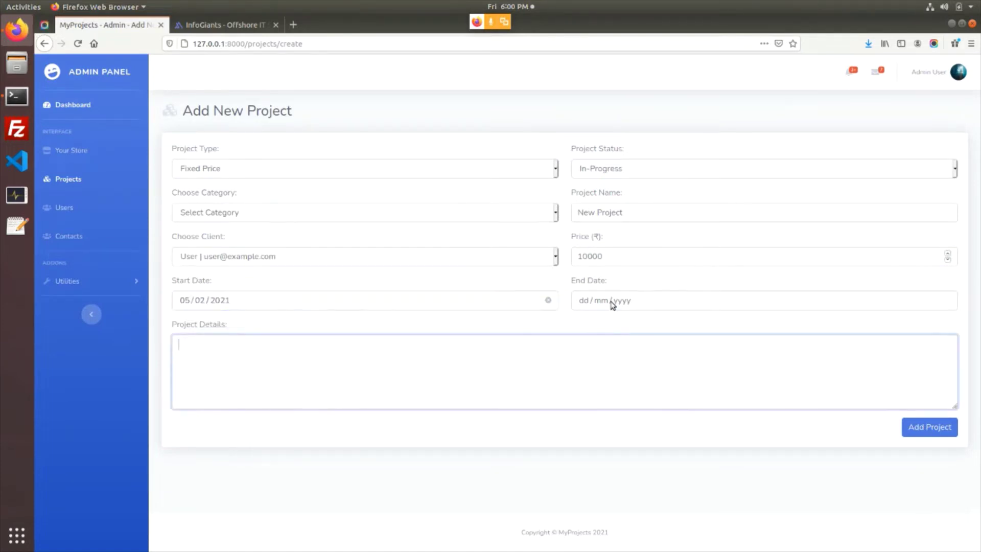
{"action": "left_click", "coordinate": [613, 304]}
{"action": "left_click", "coordinate": [519, 373]}
Enter 'Project details and description' as the details, correcting the misspelled word
{"action": "key", "text": "ctrl+v"}
{"action": "key", "text": "ctrl+a"}
{"action": "type", "text": "Project details and dsecr"}
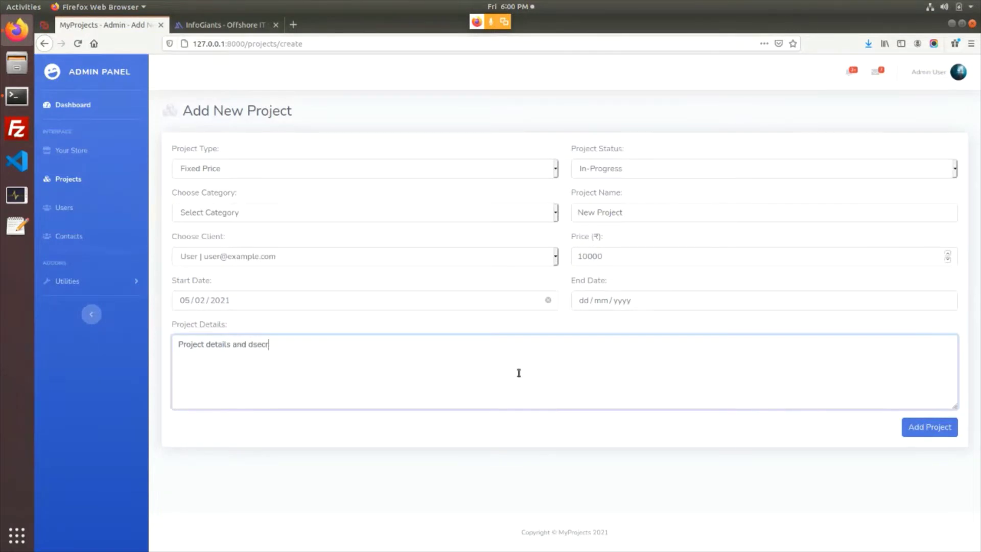
{"action": "key", "text": "ctrl+a"}
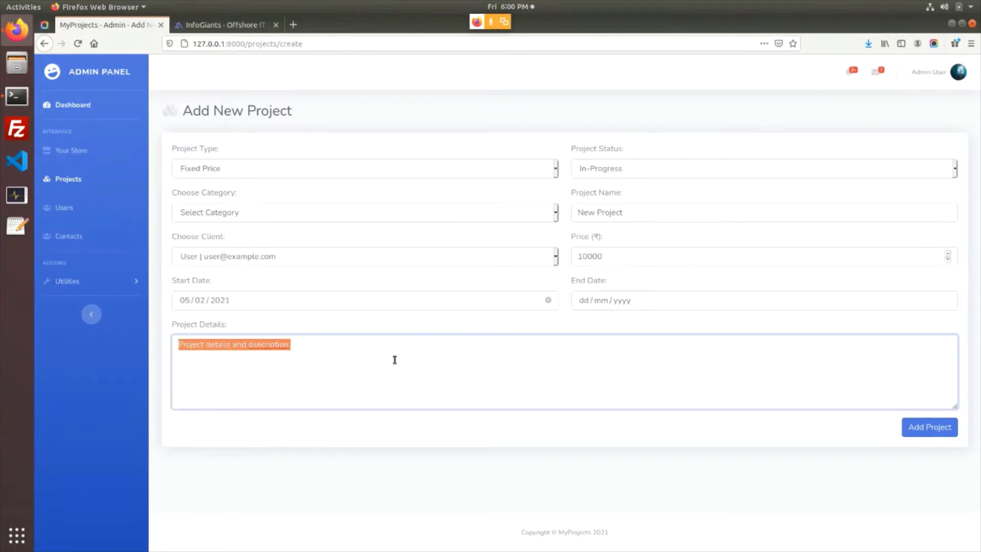
{"action": "left_click", "coordinate": [368, 359]}
{"action": "right_click", "coordinate": [267, 344]}
{"action": "left_click", "coordinate": [278, 351]}
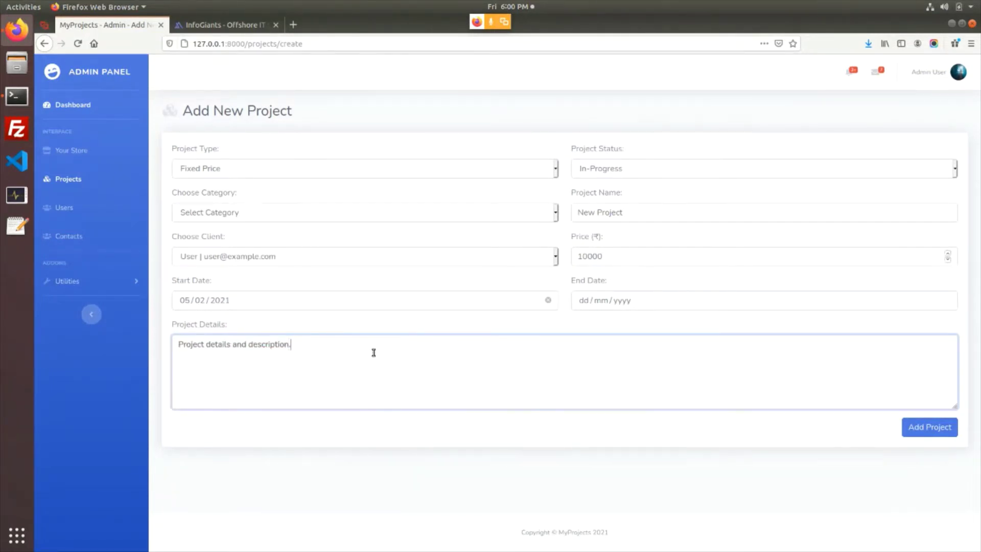
{"action": "key", "text": "ctrl+a"}
After the missing-category rejection, choose Laravel, reselect the client and save the project
{"action": "left_click", "coordinate": [928, 433]}
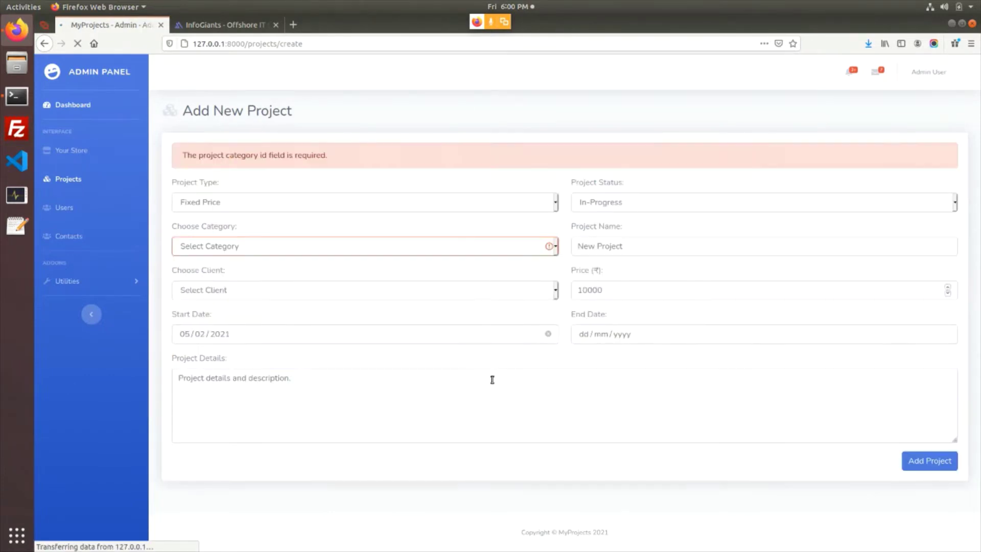
{"action": "left_click", "coordinate": [339, 252]}
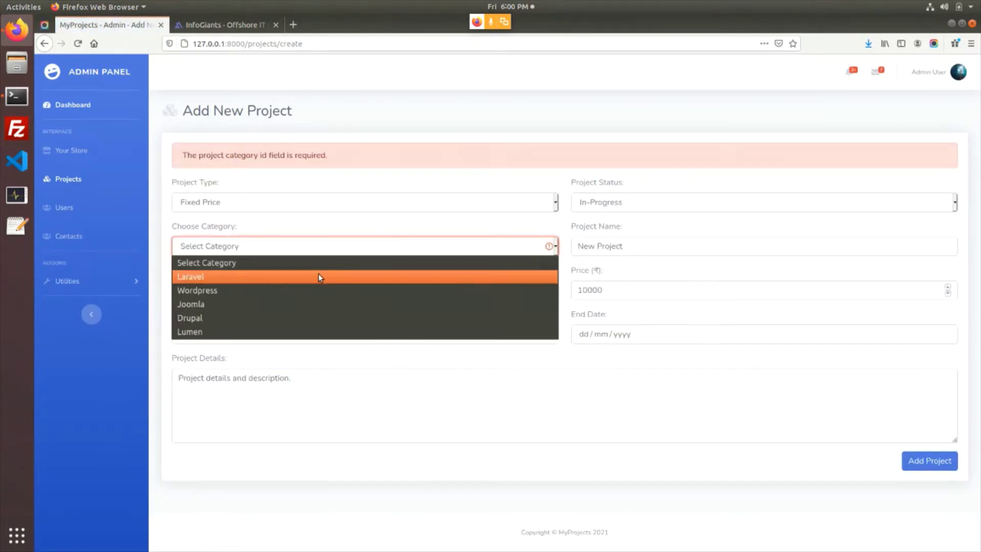
{"action": "left_click", "coordinate": [318, 277]}
{"action": "left_click", "coordinate": [291, 290]}
{"action": "left_click", "coordinate": [285, 323]}
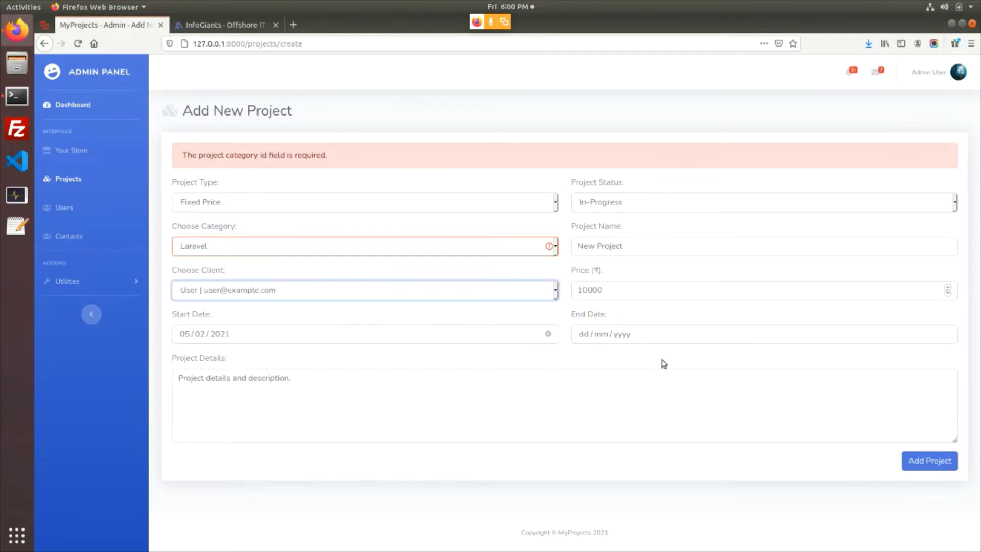
{"action": "left_click", "coordinate": [928, 461]}
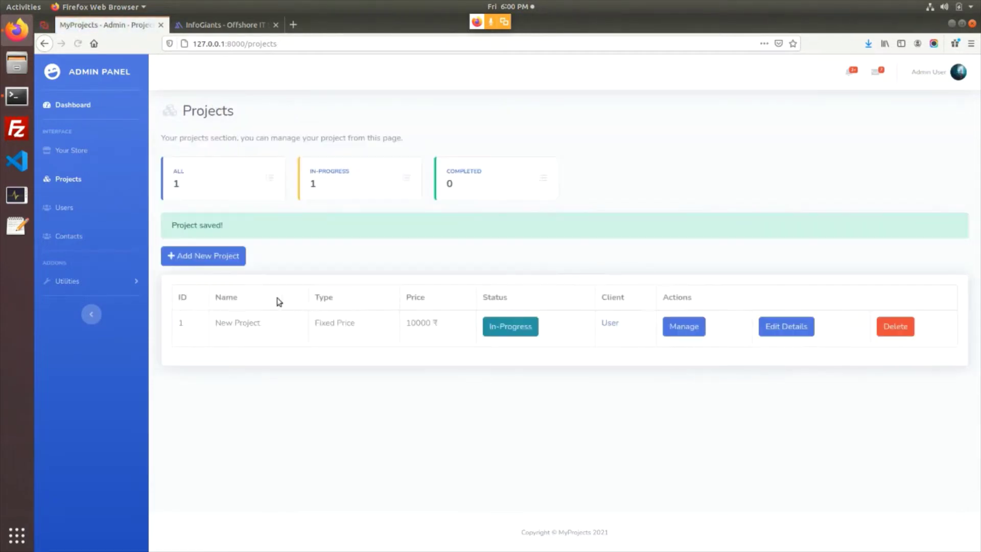
Highlight the New Project name in the list and open a new Firefox private window
{"action": "left_click_drag", "start_coordinate": [226, 322], "coordinate": [272, 329]}
{"action": "left_click_drag", "start_coordinate": [216, 322], "coordinate": [278, 331]}
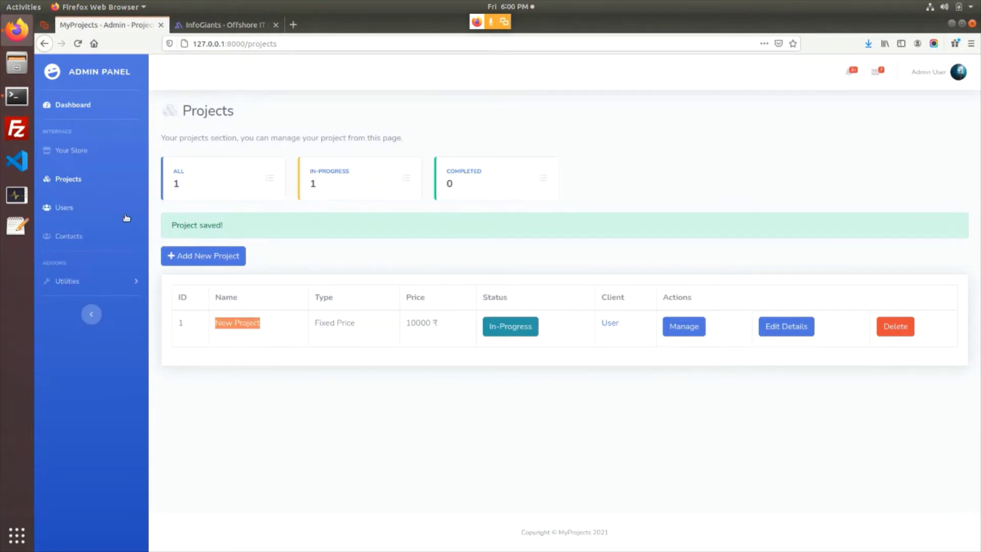
{"action": "left_click", "coordinate": [971, 43]}
{"action": "left_click", "coordinate": [875, 113]}
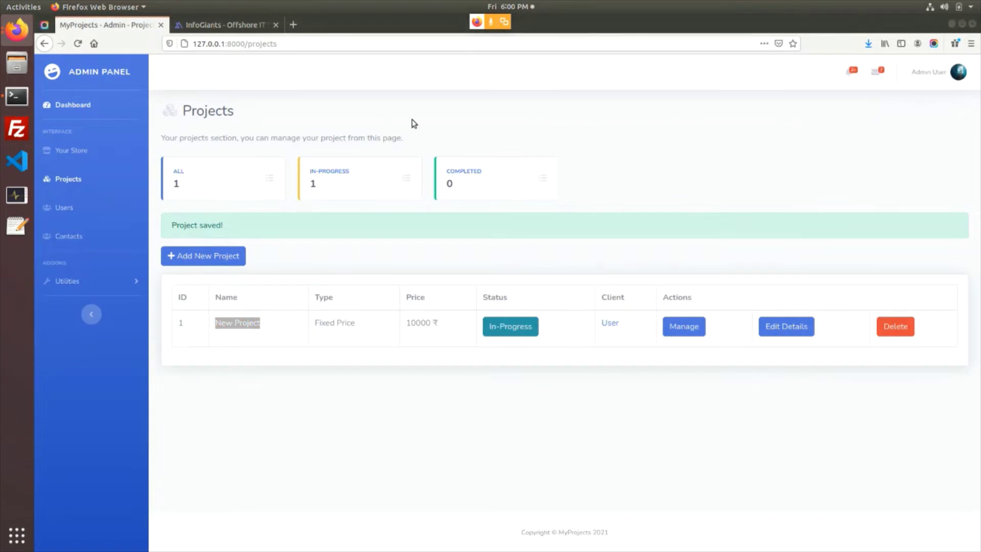
Load the local MyProjects site at localhost:8000 in the private window
{"action": "type", "text": "localhost/"}
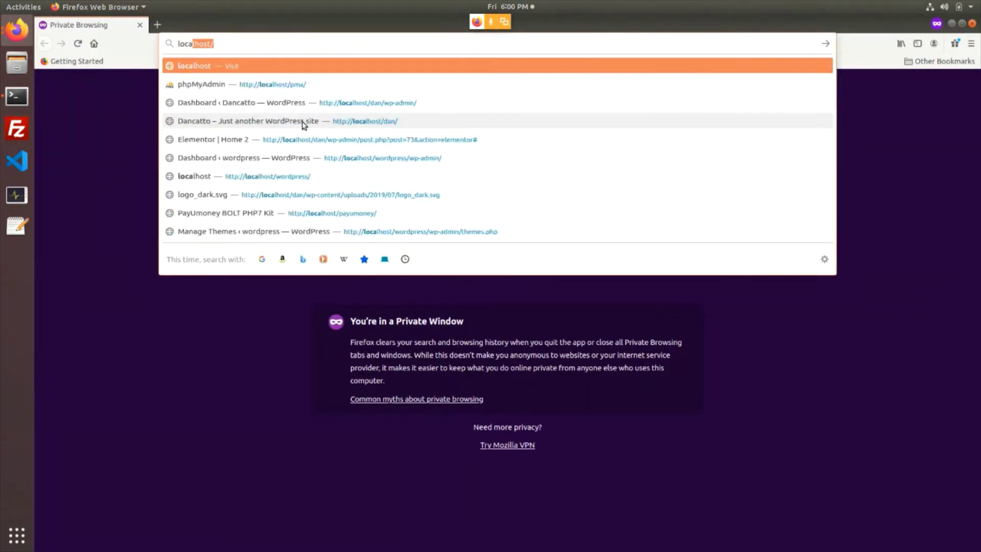
{"action": "key", "text": "BackSpace"}
{"action": "type", "text": ":8000"}
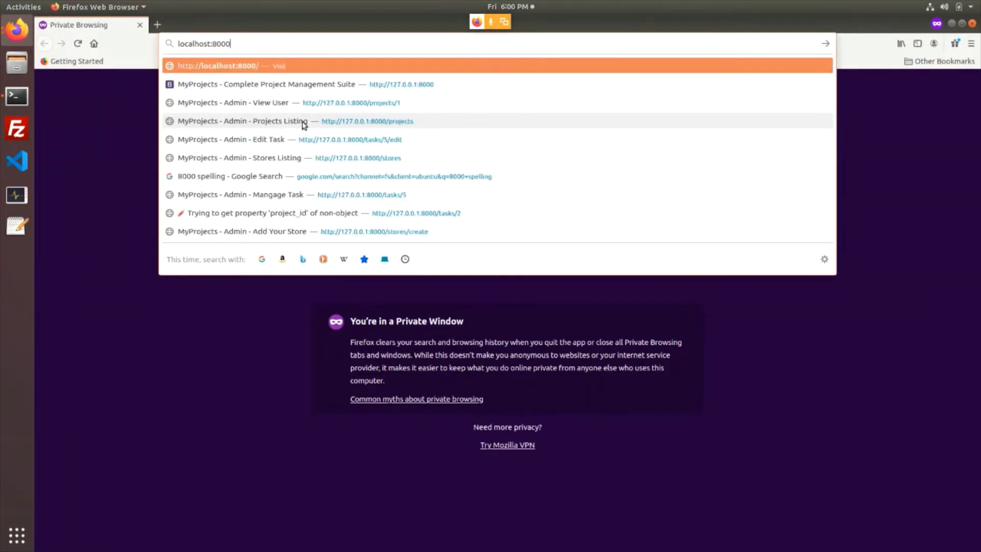
{"action": "key", "text": "Return"}
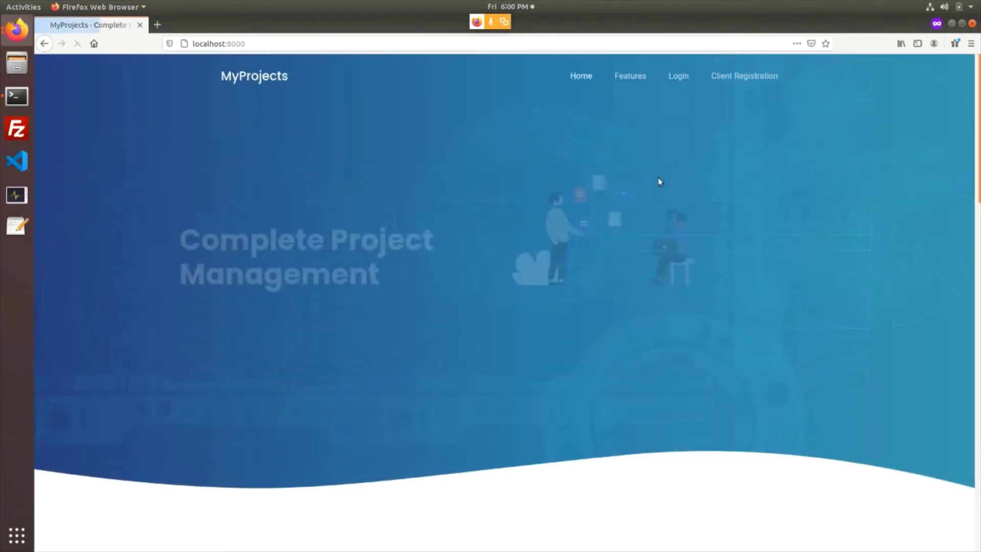
Log in with the saved client e-mail and the client's password
{"action": "left_click", "coordinate": [680, 77]}
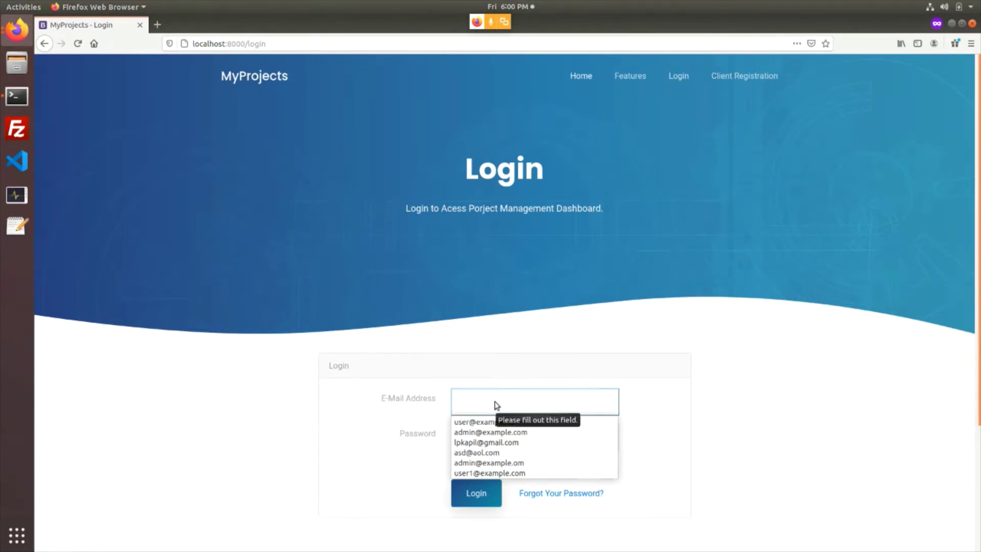
{"action": "type", "text": "user"}
{"action": "key", "text": "Down"}
{"action": "key", "text": "Return"}
{"action": "key", "text": "Tab"}
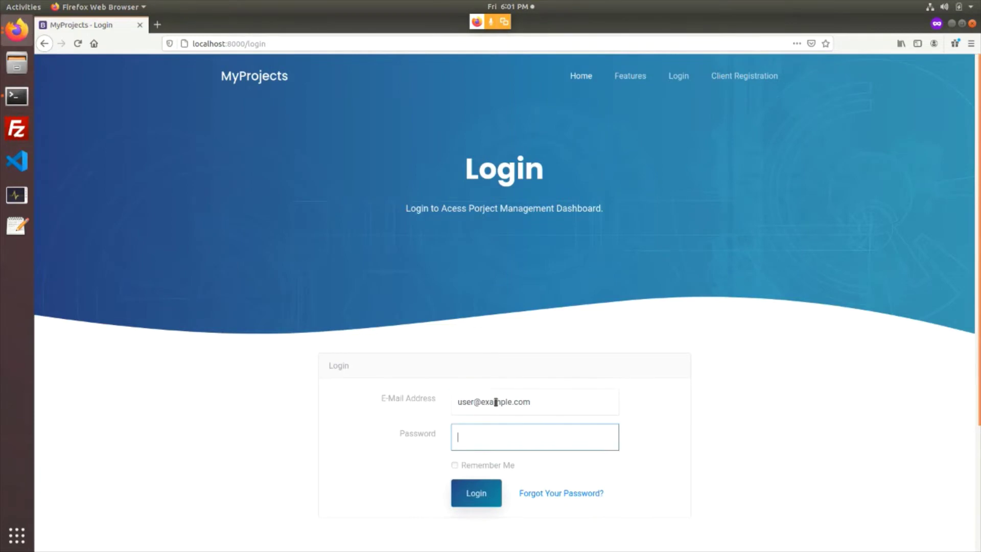
{"action": "type", "text": "1234"}
{"action": "key", "text": "Return"}
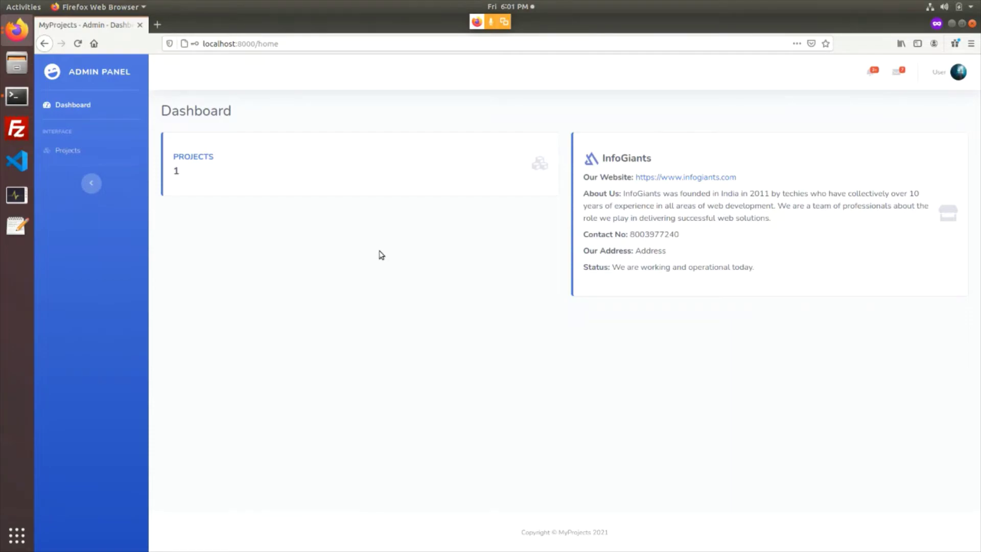
{"action": "key", "text": "alt+Tab"}
{"action": "key", "text": "alt+Tab"}
Log the client out via the avatar menu and open the Client Registration page
{"action": "left_click", "coordinate": [957, 75]}
{"action": "left_click", "coordinate": [920, 160]}
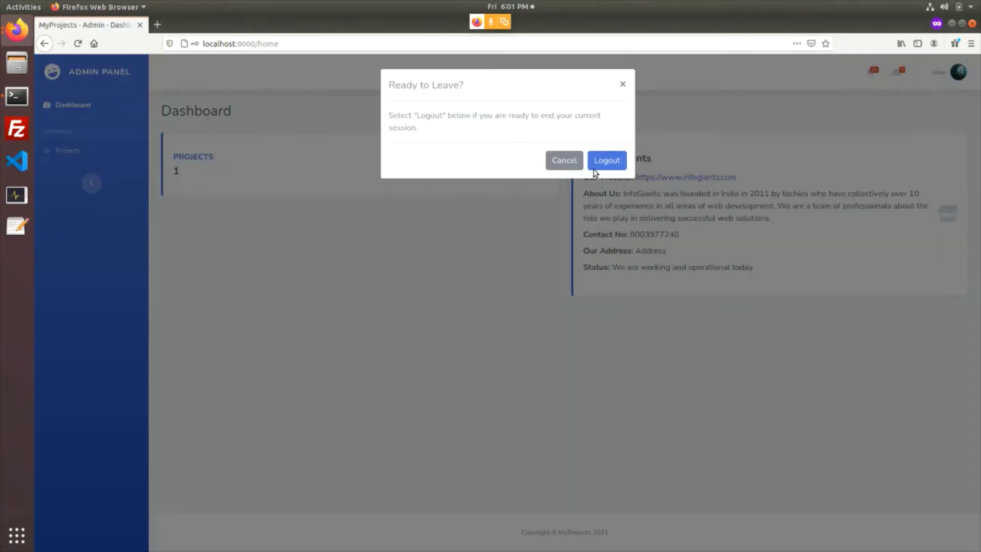
{"action": "left_click", "coordinate": [608, 160]}
{"action": "left_click", "coordinate": [753, 78]}
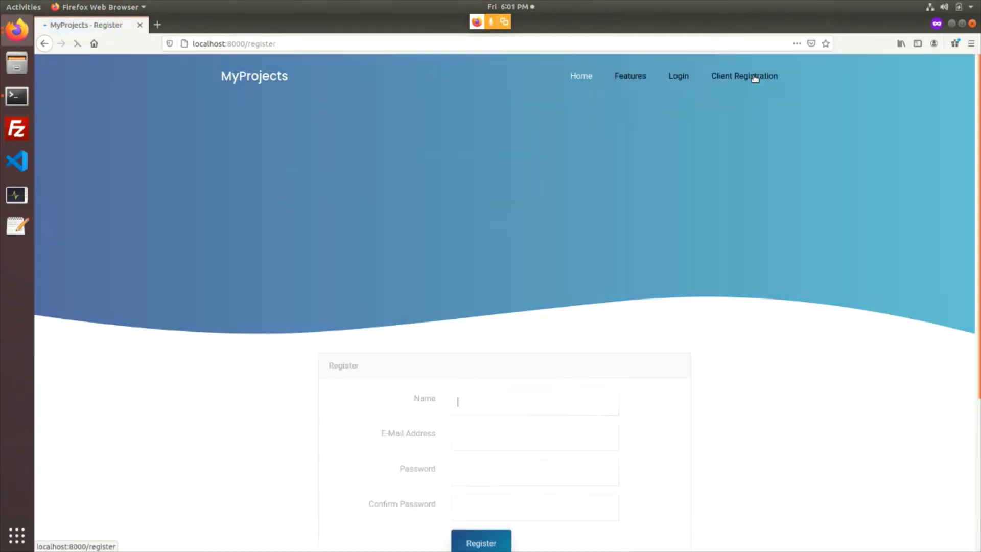
{"action": "scroll", "coordinate": [536, 347], "scroll_direction": "down", "scroll_amount": 2}
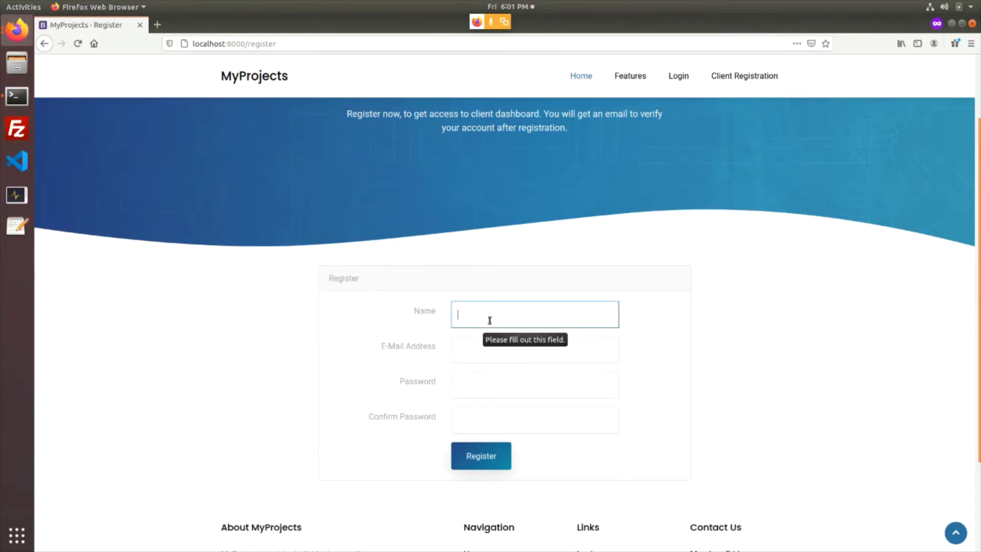
Enter the client's e-mail and a password on Login, then return to Client Registration
{"action": "left_click", "coordinate": [678, 77]}
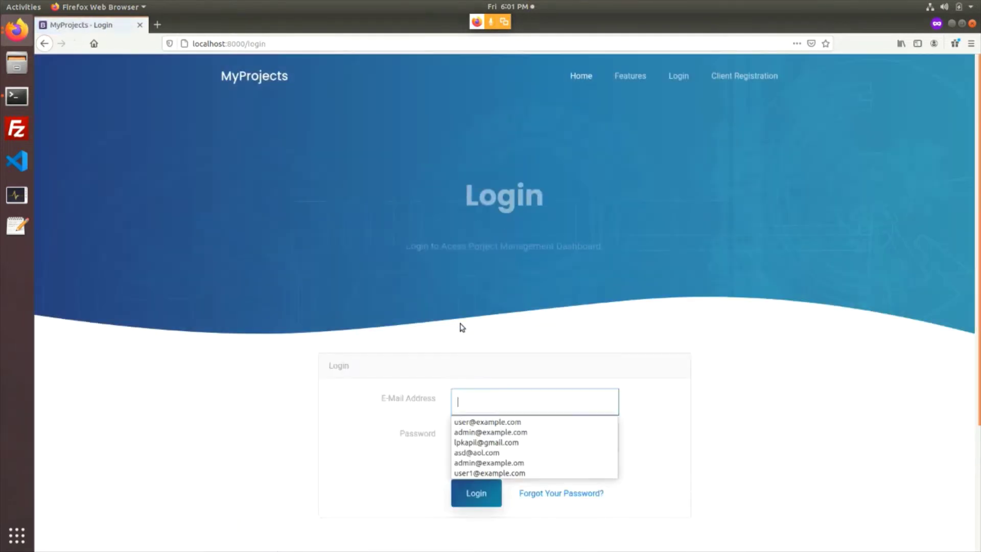
{"action": "type", "text": "use"}
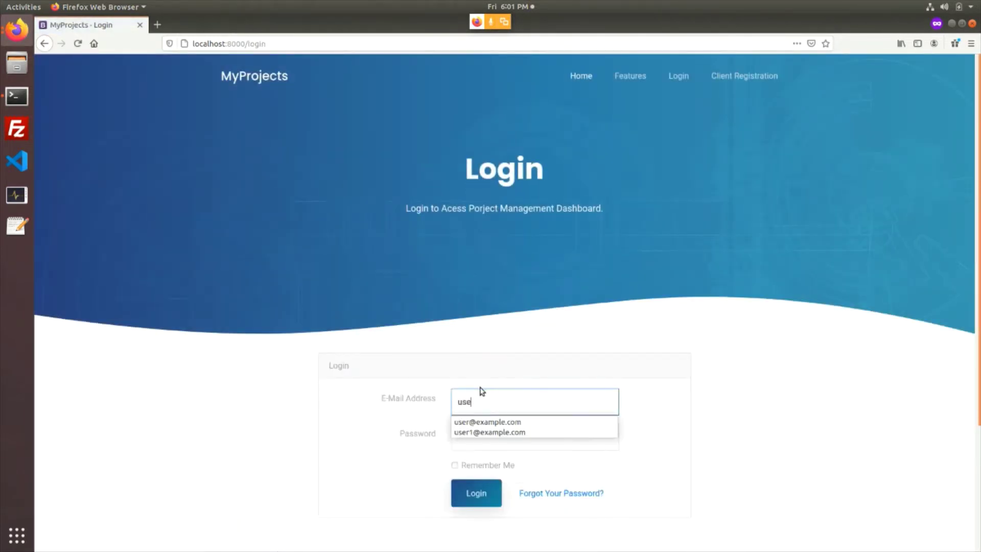
{"action": "type", "text": "r1@mailina"}
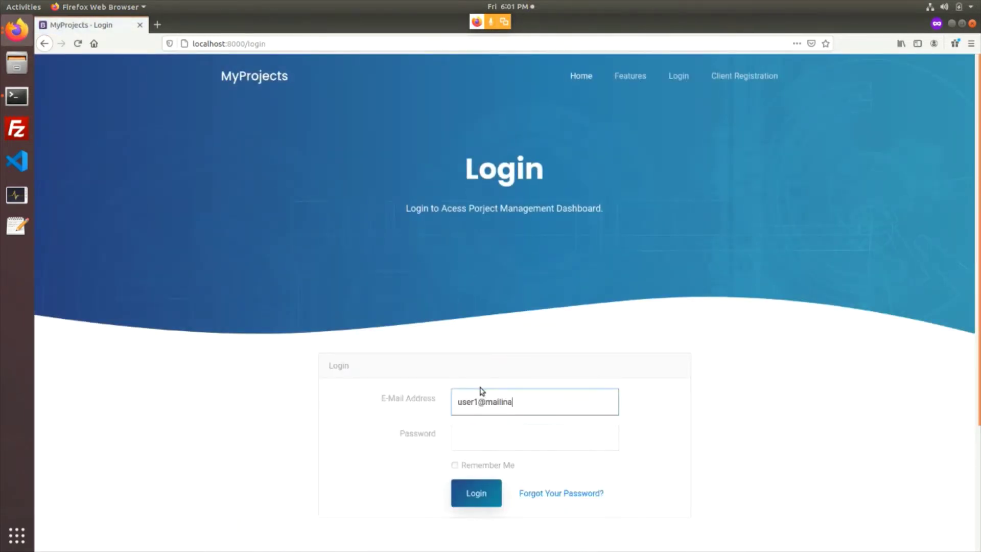
{"action": "type", "text": "tor.com"}
{"action": "key", "text": "ctrl+a"}
{"action": "key", "text": "Tab"}
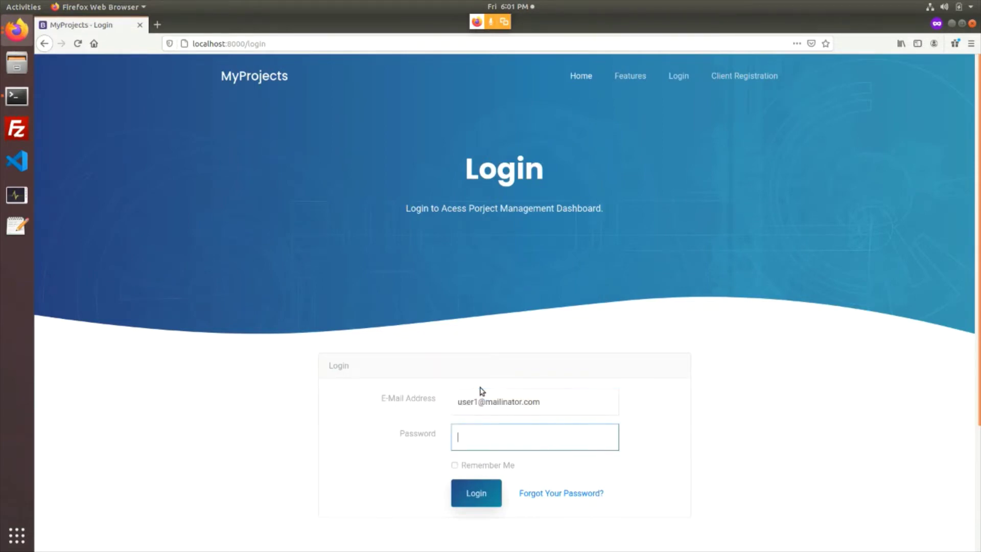
{"action": "type", "text": "pass"}
{"action": "left_click", "coordinate": [742, 77]}
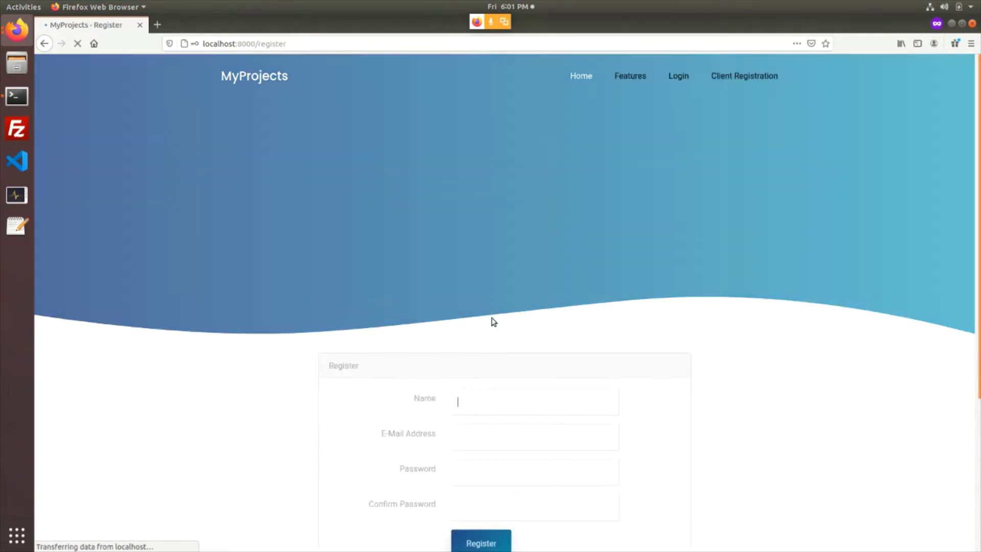
Fill the registration form with the client's e-mail and a short password, and submit
{"action": "scroll", "coordinate": [492, 332], "scroll_direction": "down", "scroll_amount": 3}
{"action": "type", "text": "user1"}
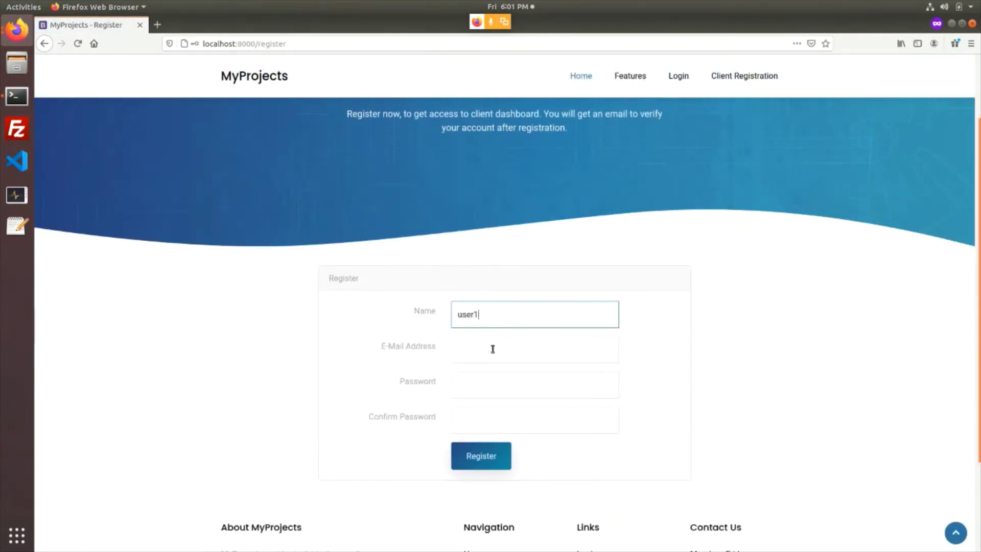
{"action": "left_click", "coordinate": [492, 349]}
{"action": "type", "text": "user1@"}
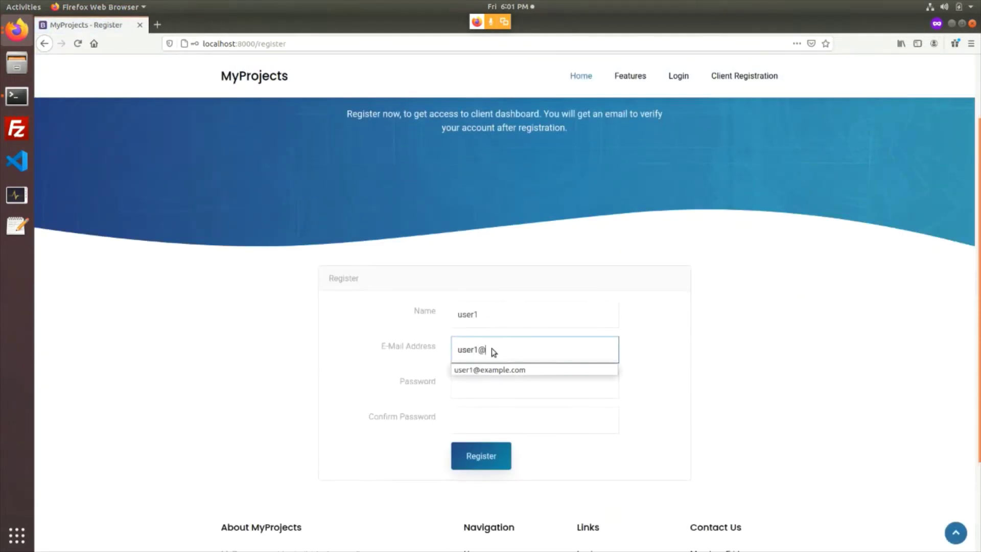
{"action": "type", "text": "mailinator.com"}
{"action": "key", "text": "ctrl+a"}
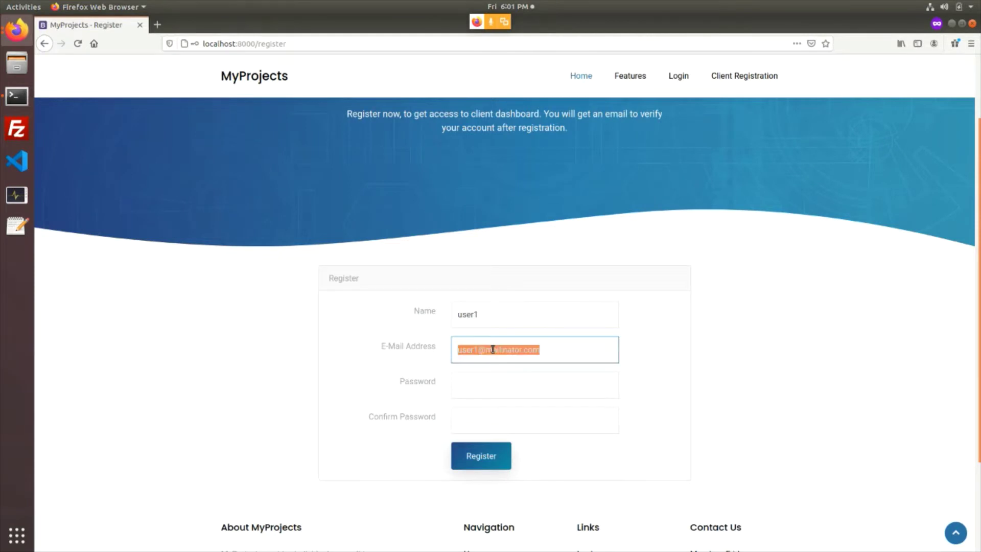
{"action": "key", "text": "Tab"}
{"action": "type", "text": "pas"}
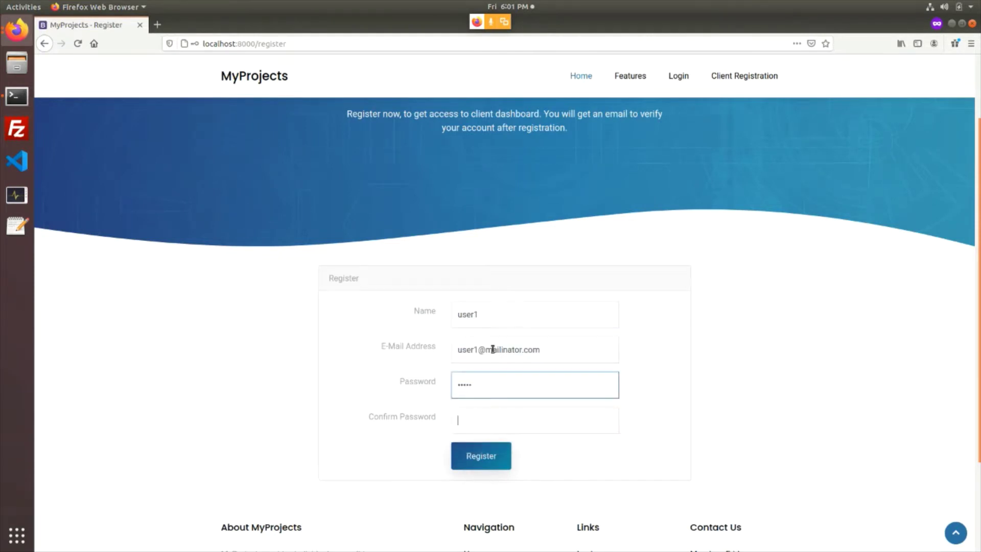
{"action": "type", "text": "••"}
{"action": "key", "text": "BackSpace"}
{"action": "key", "text": "BackSpace"}
{"action": "type", "text": "••"}
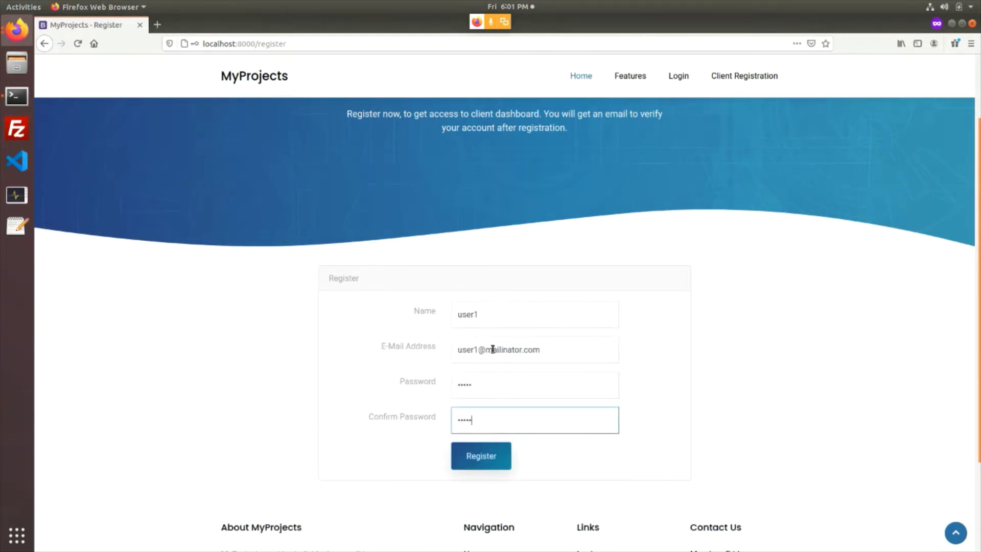
{"action": "left_click", "coordinate": [474, 458]}
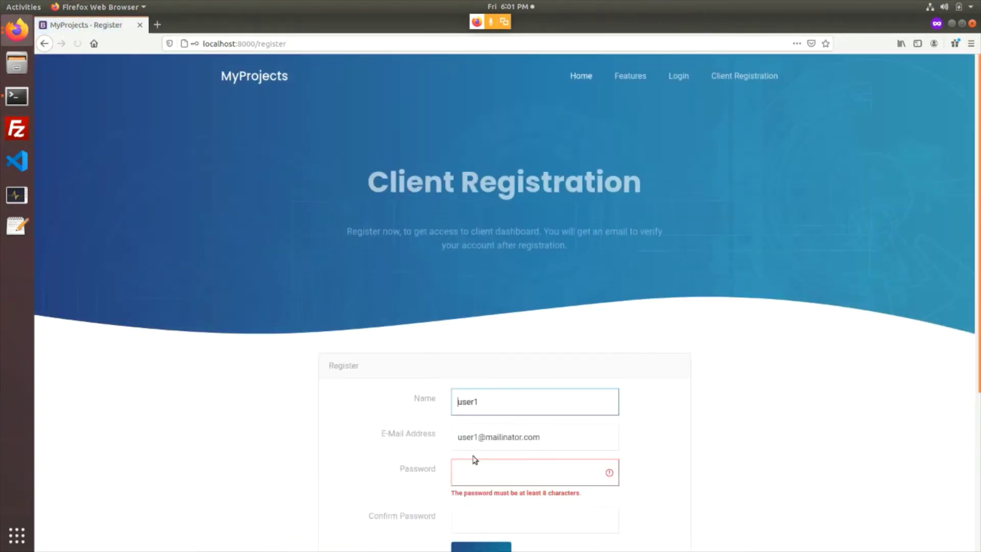
Enter a longer password in both password fields and resubmit the registration
{"action": "left_click", "coordinate": [511, 385]}
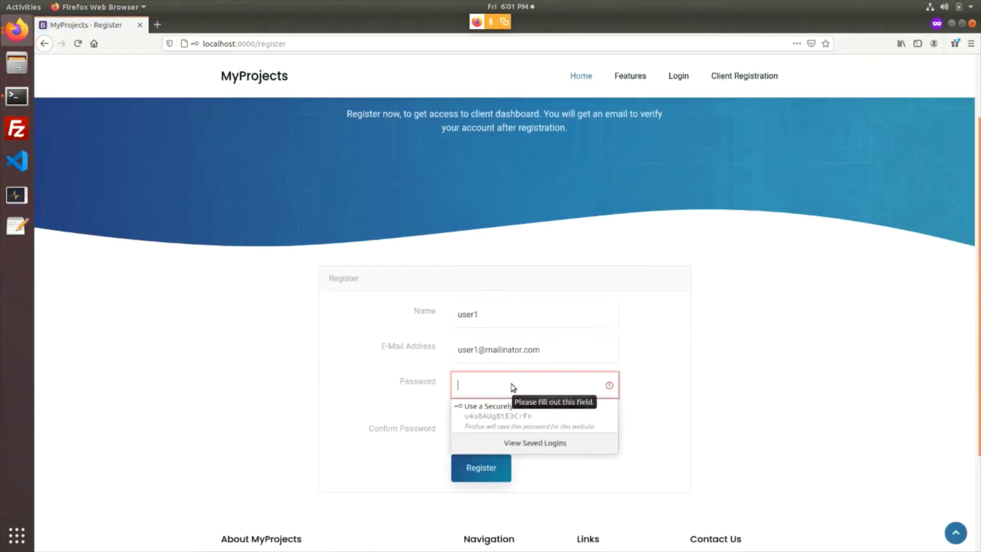
{"action": "type", "text": "••••"}
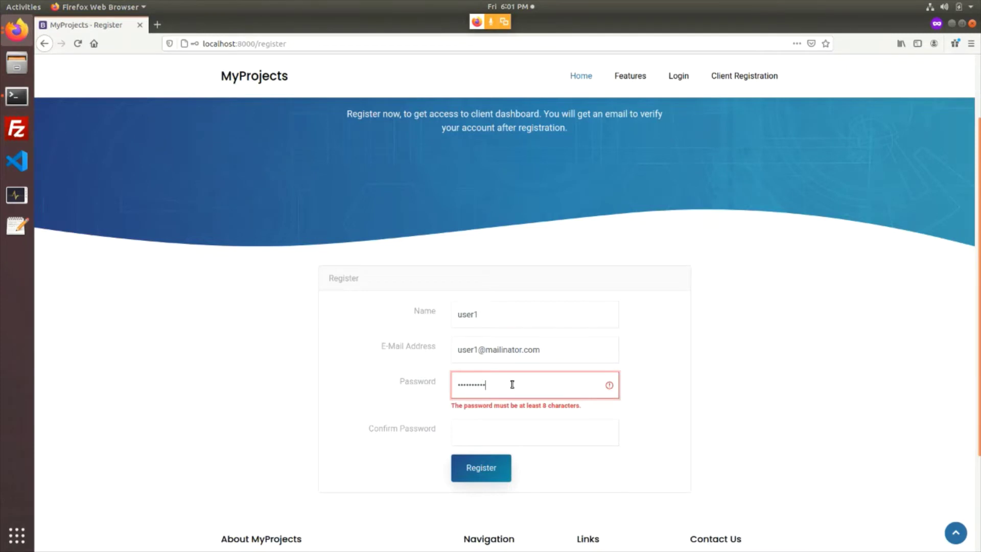
{"action": "key", "text": "Tab"}
{"action": "type", "text": "•••••"}
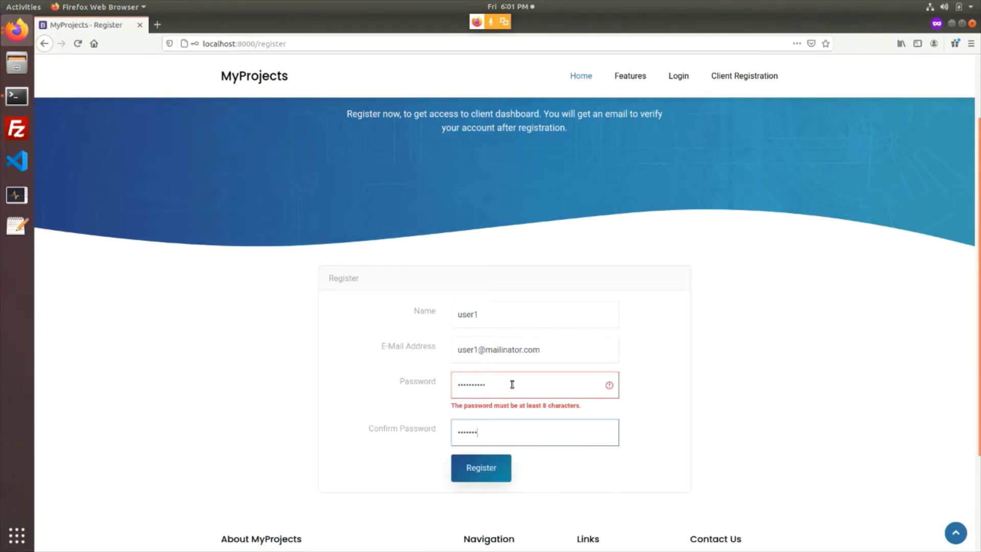
{"action": "left_click", "coordinate": [487, 468]}
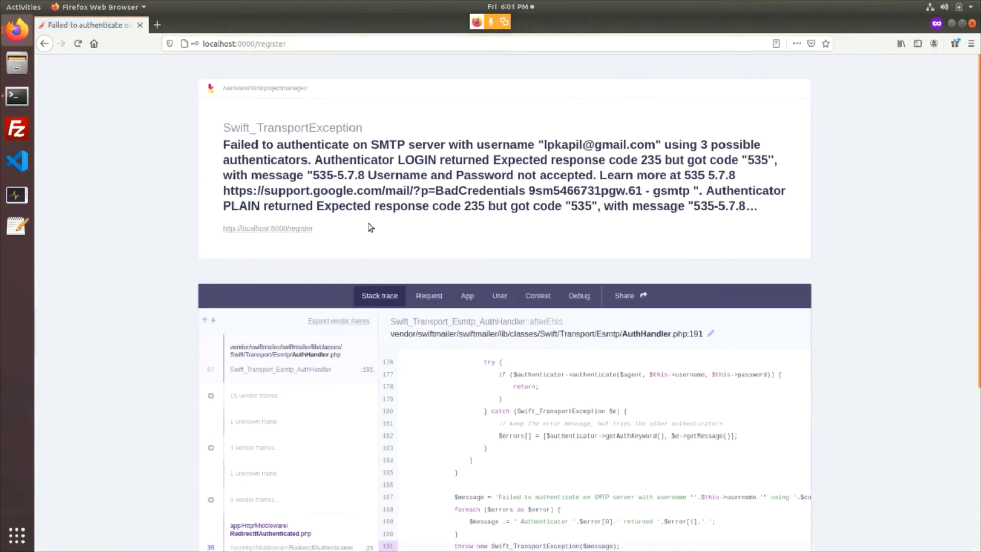
{"action": "left_click_drag", "start_coordinate": [297, 149], "coordinate": [516, 268]}
{"action": "left_click", "coordinate": [530, 278]}
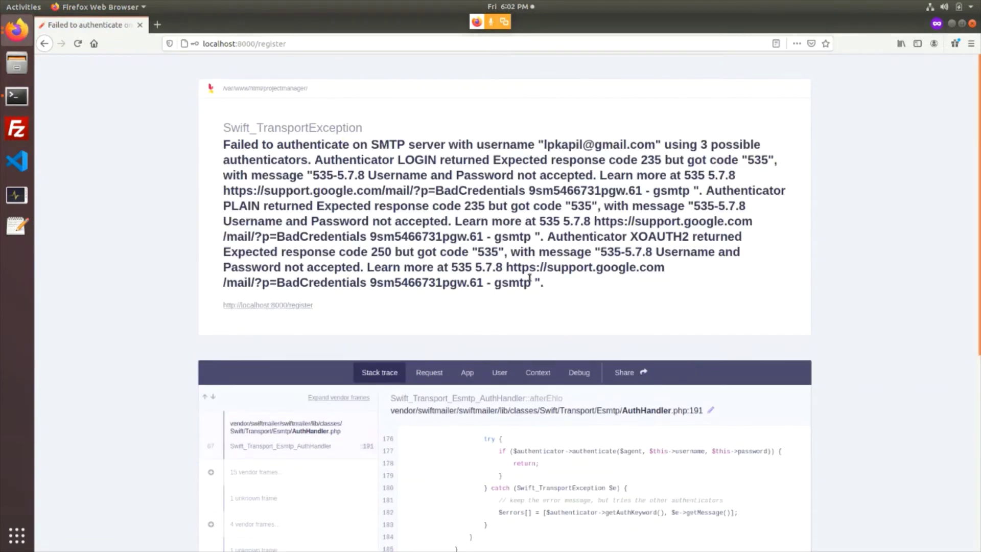
{"action": "left_click", "coordinate": [45, 44]}
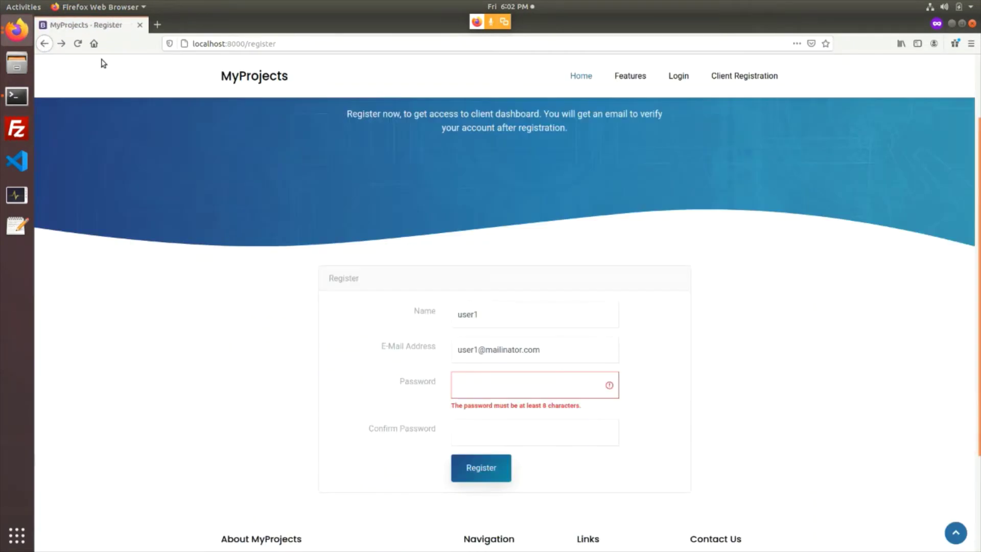
Log in as the client using the suggested e-mail and the client's password
{"action": "left_click", "coordinate": [679, 77]}
{"action": "type", "text": "use"}
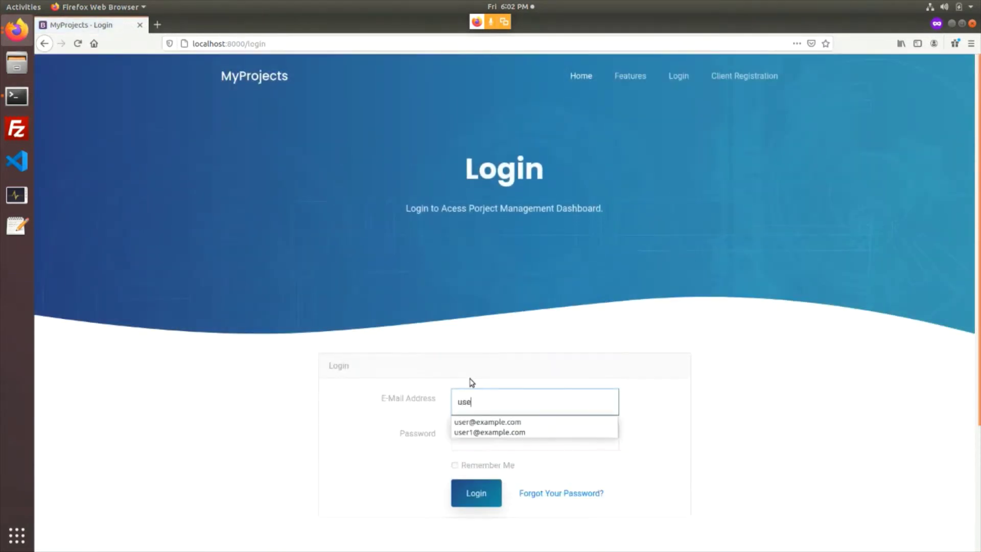
{"action": "type", "text": "r"}
{"action": "key", "text": "Down"}
{"action": "key", "text": "Tab"}
{"action": "type", "text": "••••"}
{"action": "key", "text": "Return"}
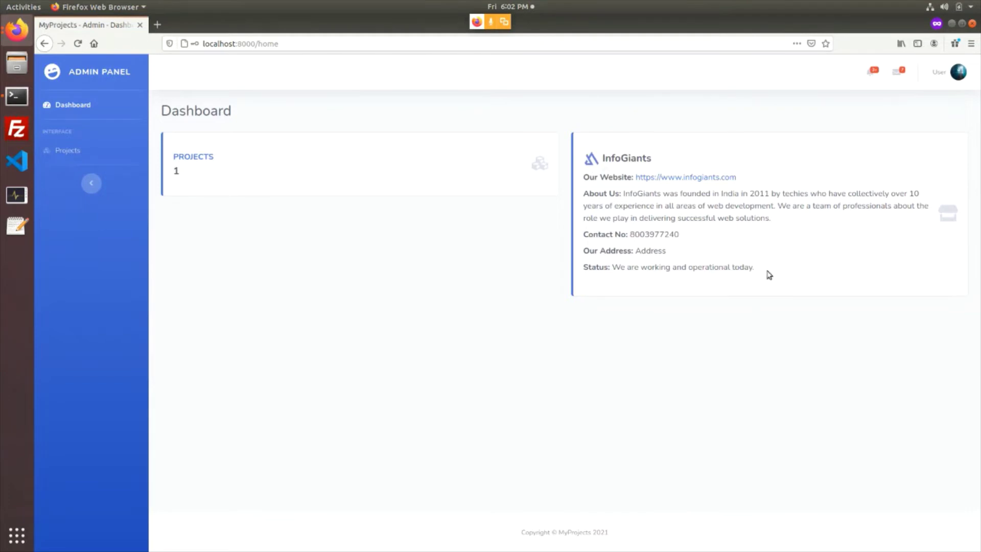
Highlight the InfoGiants store card and its 'We are working and operational today.' status
{"action": "left_click_drag", "start_coordinate": [761, 273], "coordinate": [589, 163]}
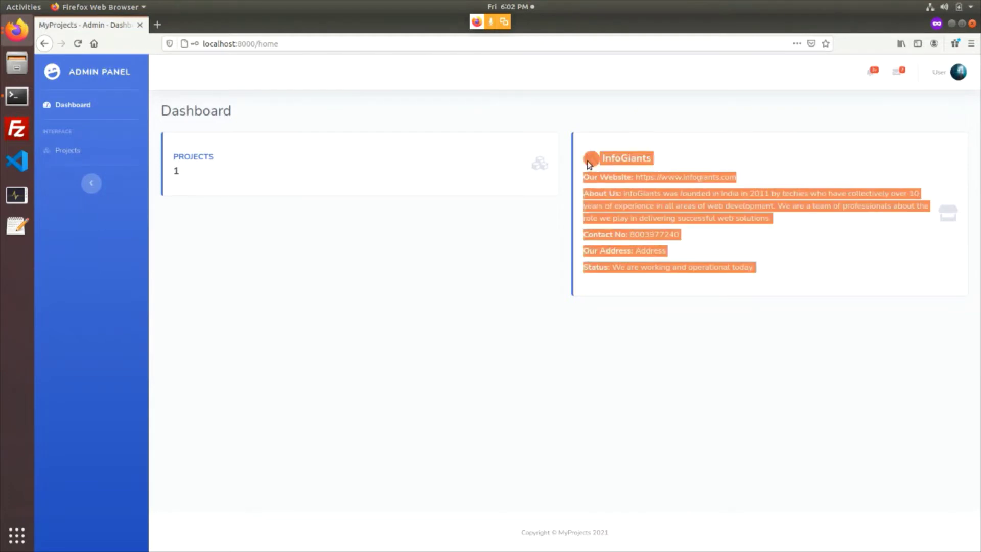
{"action": "left_click", "coordinate": [663, 255]}
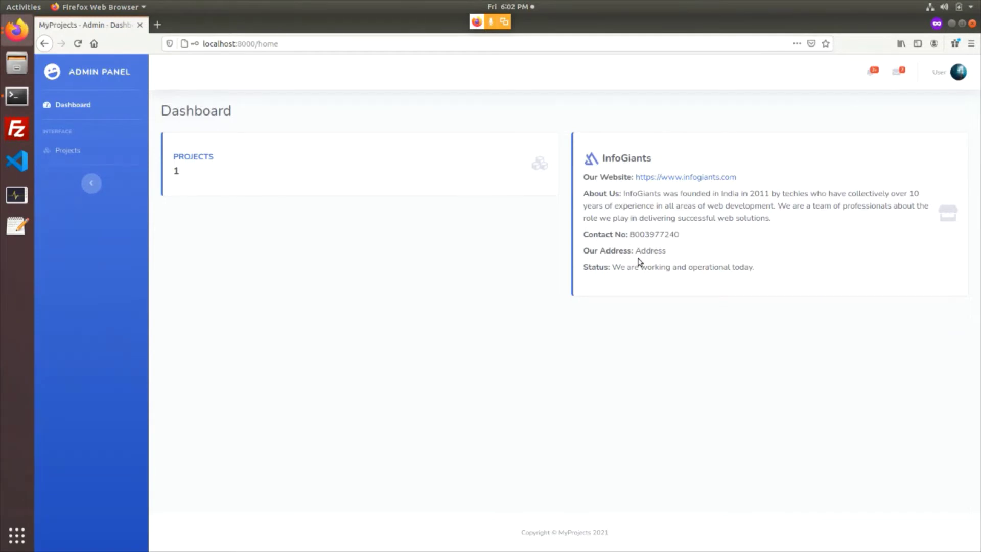
{"action": "left_click_drag", "start_coordinate": [616, 269], "coordinate": [723, 279]}
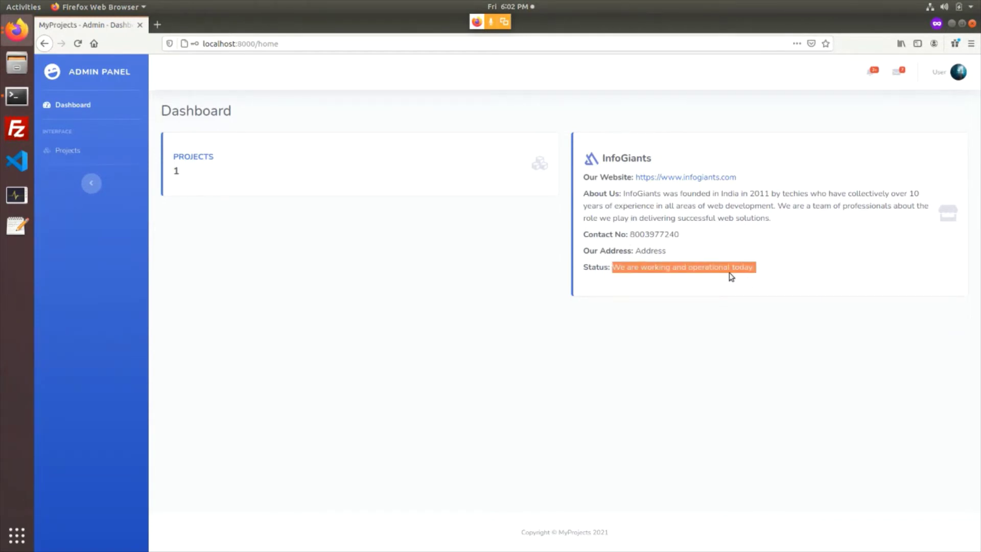
{"action": "left_click", "coordinate": [728, 270]}
{"action": "left_click_drag", "start_coordinate": [615, 267], "coordinate": [773, 277]}
{"action": "left_click", "coordinate": [610, 266]}
{"action": "left_click", "coordinate": [17, 30]}
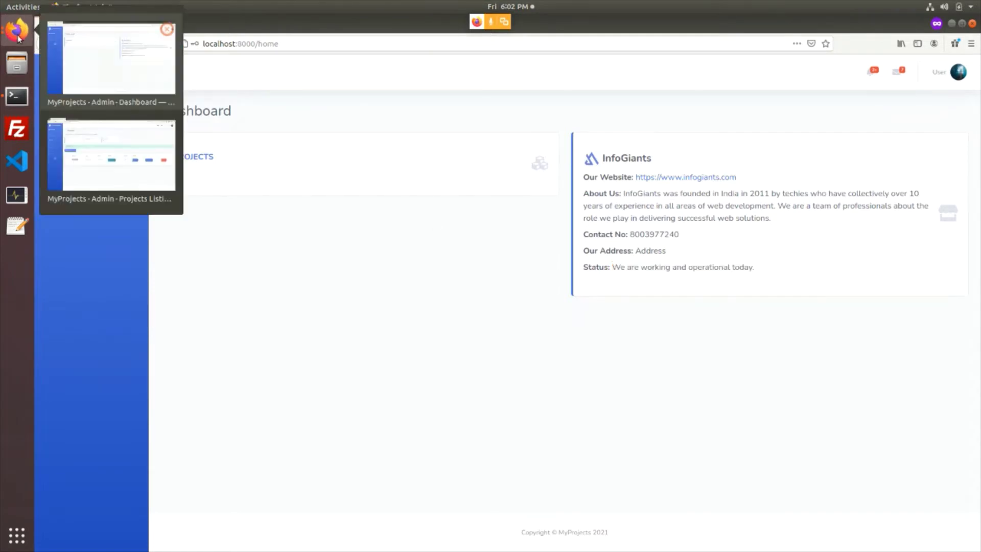
In the admin window, set the InfoGiants Store Status to Disabled and update
{"action": "left_click", "coordinate": [94, 137]}
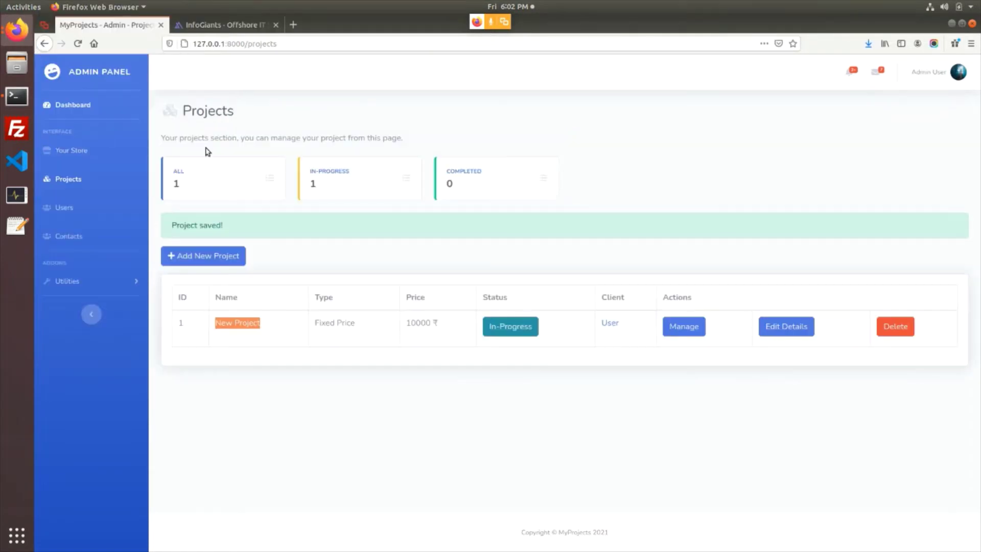
{"action": "left_click", "coordinate": [777, 334]}
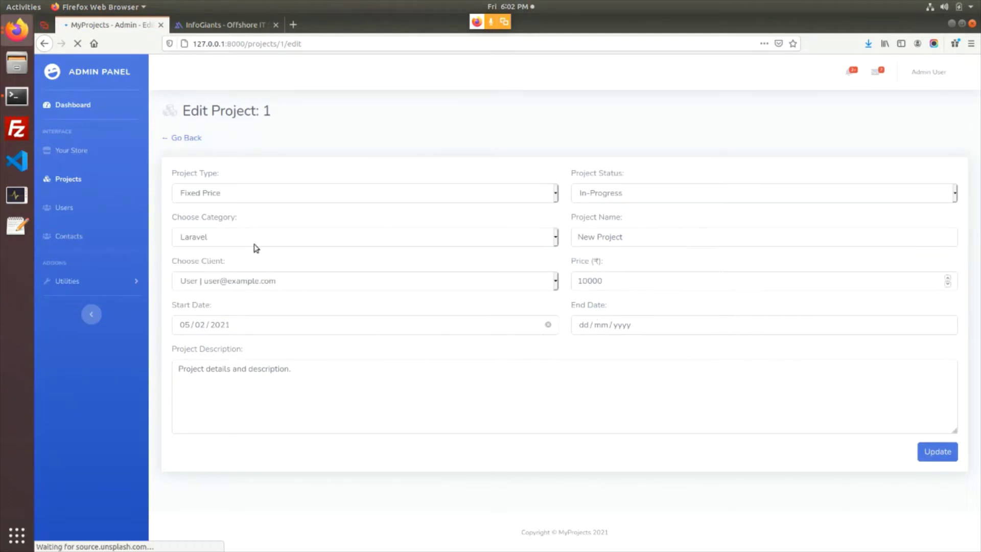
{"action": "left_click", "coordinate": [102, 151]}
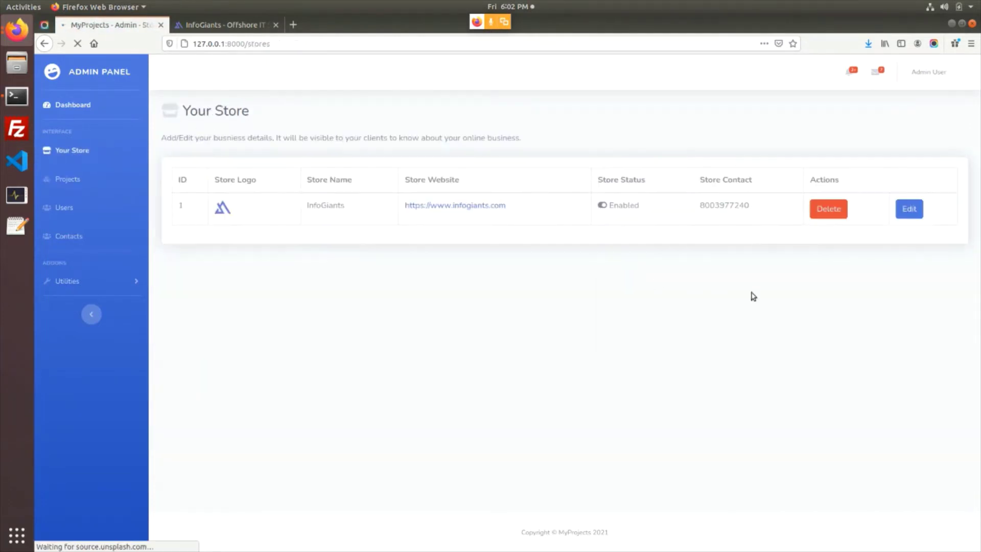
{"action": "left_click", "coordinate": [894, 211]}
{"action": "scroll", "coordinate": [446, 340], "scroll_direction": "down", "scroll_amount": 3}
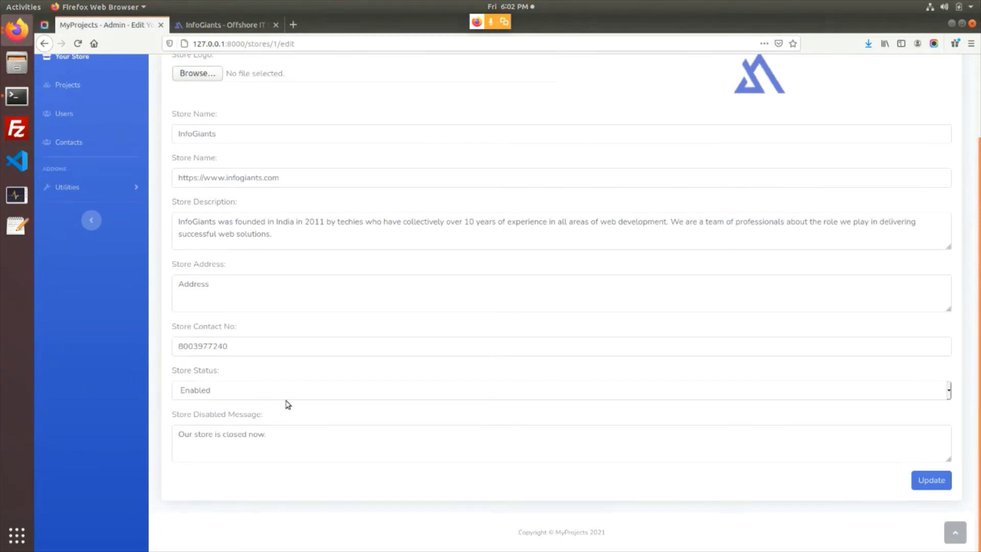
{"action": "left_click", "coordinate": [292, 399]}
{"action": "left_click", "coordinate": [268, 420]}
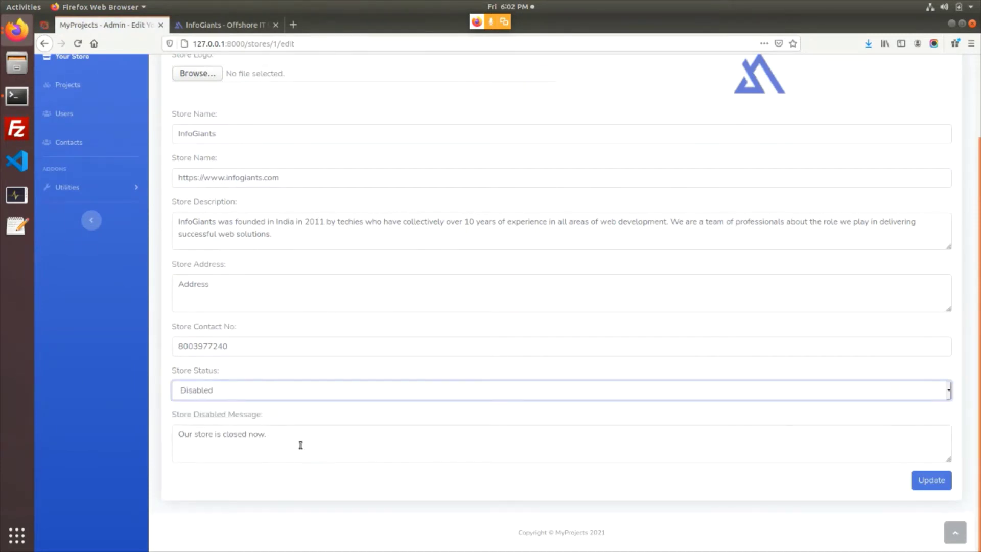
{"action": "left_click", "coordinate": [300, 444]}
{"action": "left_click", "coordinate": [931, 480]}
Check the client dashboard now shows 'Our store is closed now.' as status
{"action": "key", "text": "alt+Tab"}
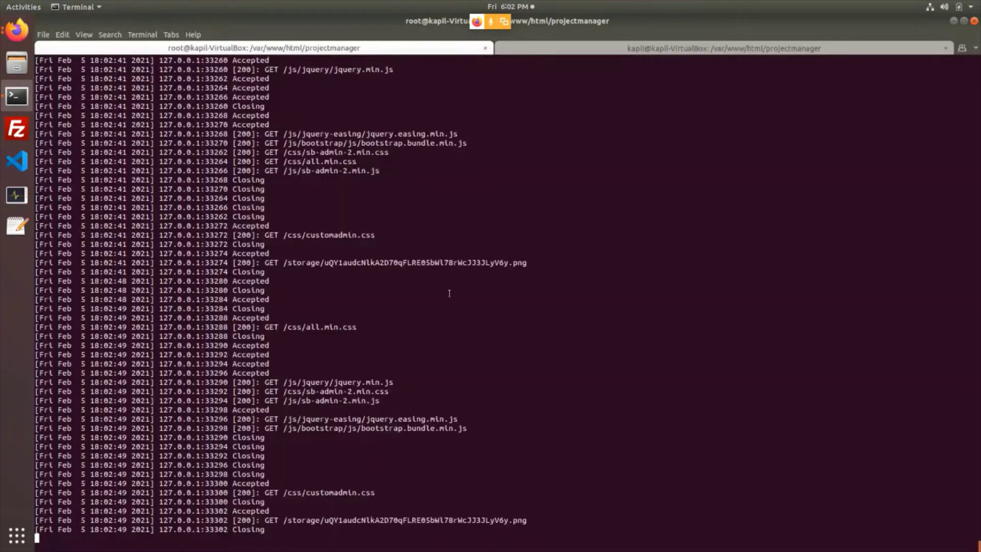
{"action": "key", "text": "alt+Tab"}
{"action": "left_click", "coordinate": [225, 24]}
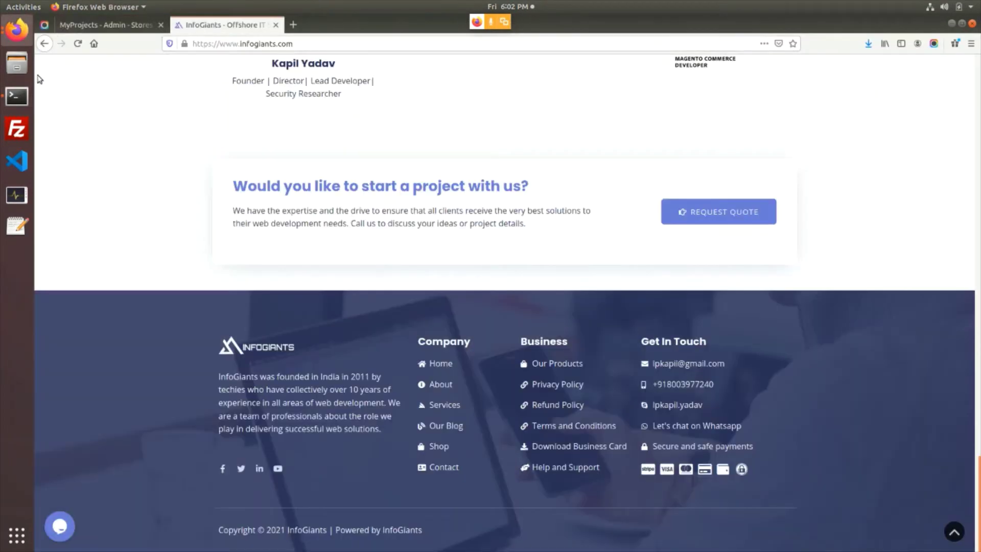
{"action": "left_click", "coordinate": [18, 40]}
{"action": "left_click", "coordinate": [110, 161]}
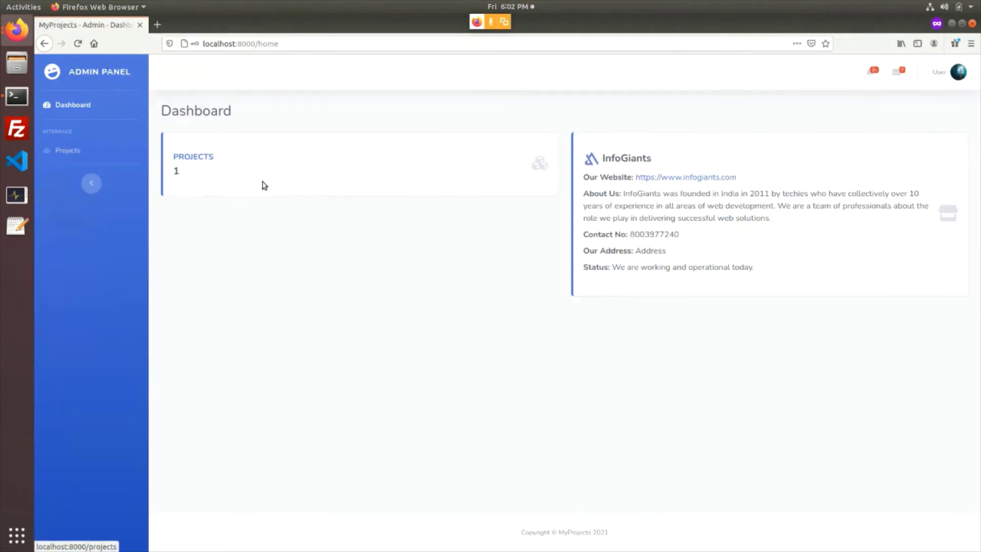
{"action": "left_click_drag", "start_coordinate": [628, 274], "coordinate": [694, 267]}
{"action": "left_click", "coordinate": [682, 277]}
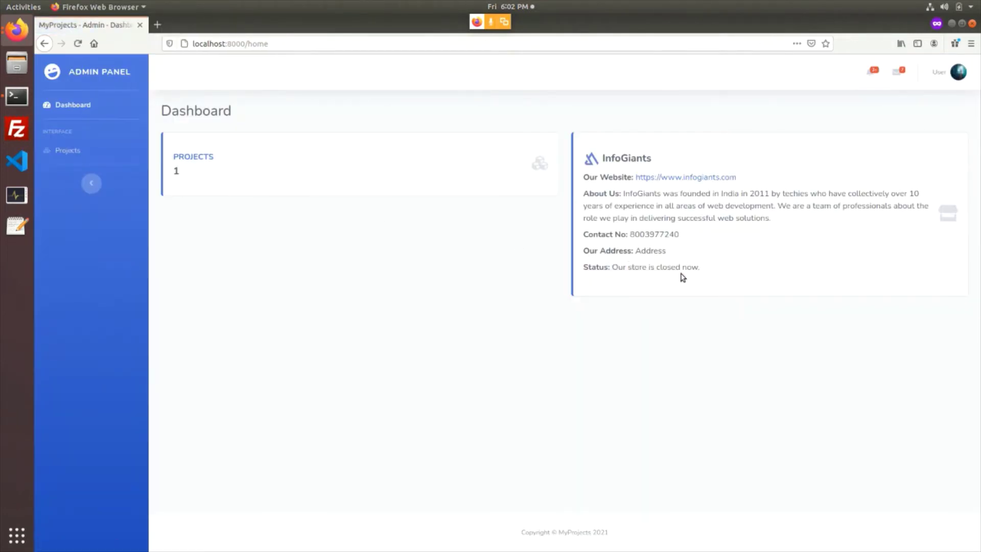
{"action": "left_click_drag", "start_coordinate": [616, 265], "coordinate": [700, 273]}
{"action": "left_click", "coordinate": [619, 263]}
{"action": "left_click_drag", "start_coordinate": [620, 262], "coordinate": [648, 278]}
{"action": "left_click", "coordinate": [19, 28]}
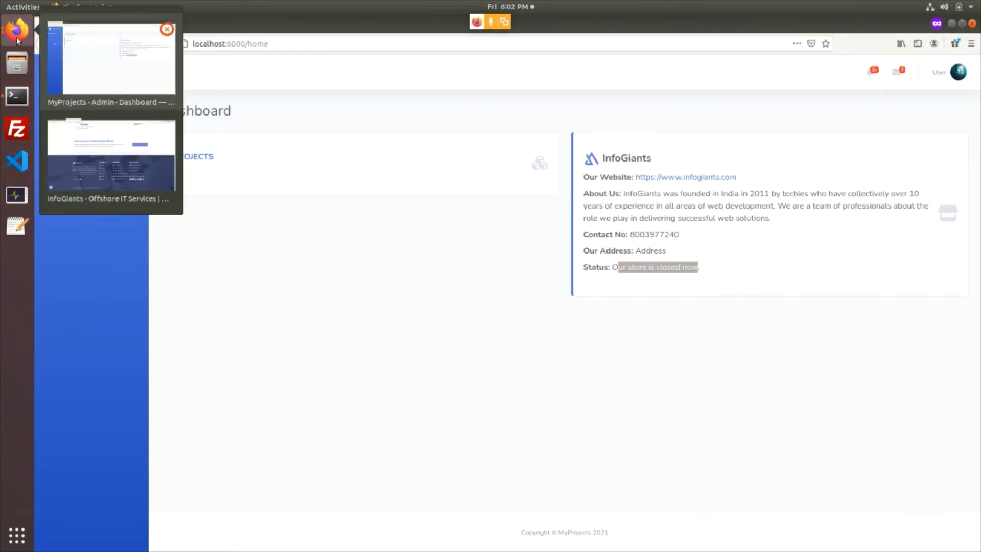
In the admin tab, set the InfoGiants Store Status back to Enabled and update
{"action": "left_click", "coordinate": [115, 75]}
{"action": "left_click", "coordinate": [20, 32]}
{"action": "left_click", "coordinate": [110, 59]}
{"action": "left_click", "coordinate": [17, 30]}
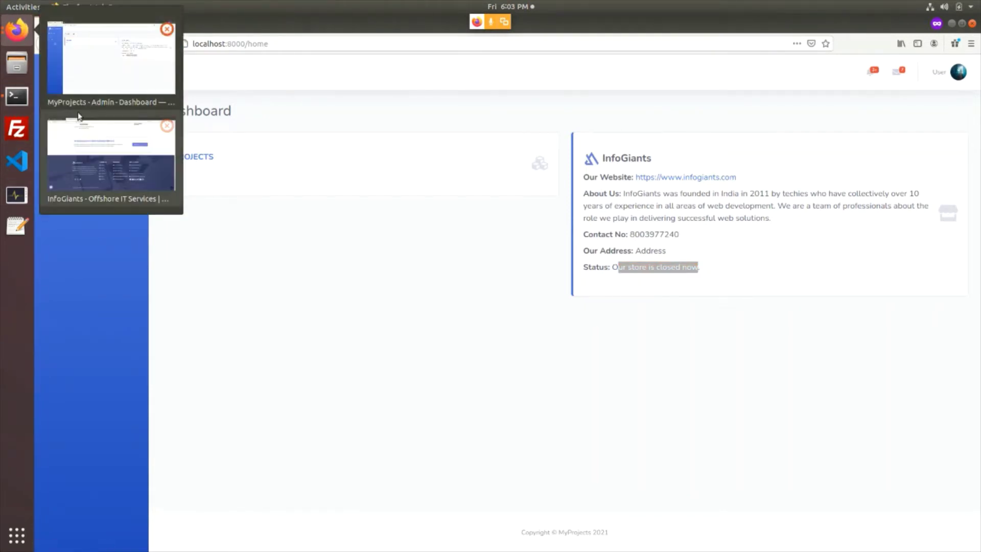
{"action": "left_click", "coordinate": [111, 153]}
{"action": "left_click", "coordinate": [107, 24]}
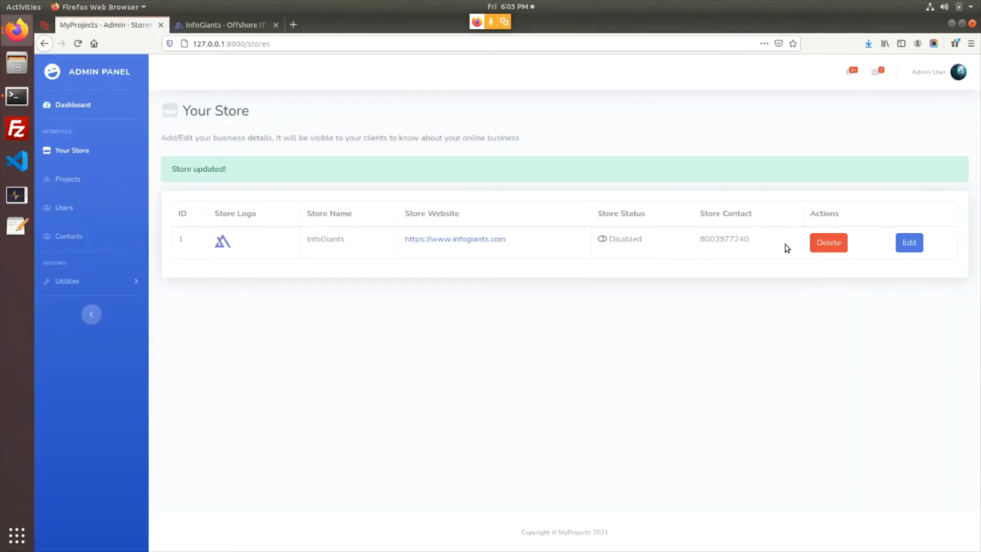
{"action": "left_click", "coordinate": [909, 242]}
{"action": "scroll", "coordinate": [461, 357], "scroll_direction": "down", "scroll_amount": 2}
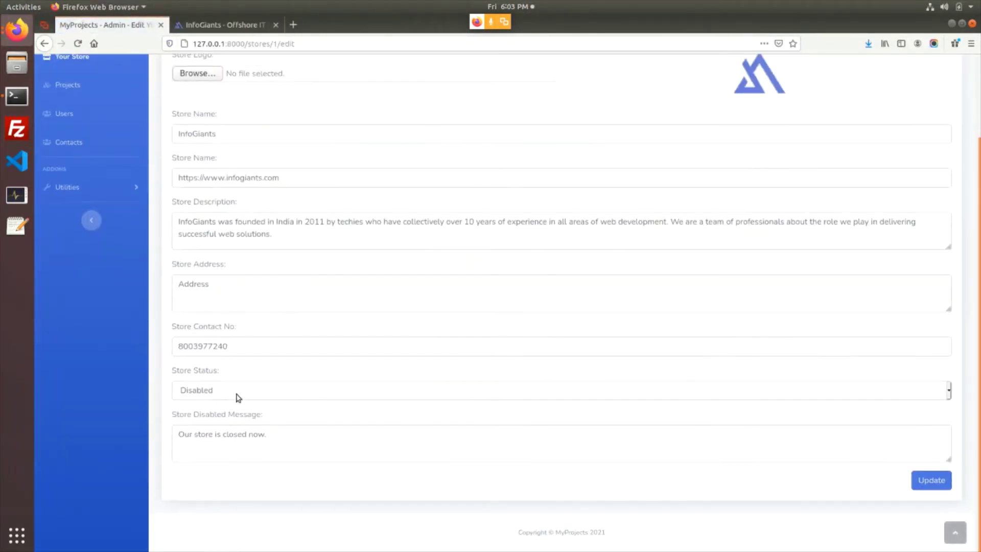
{"action": "left_click", "coordinate": [209, 393]}
{"action": "left_click", "coordinate": [224, 406]}
{"action": "left_click", "coordinate": [929, 479]}
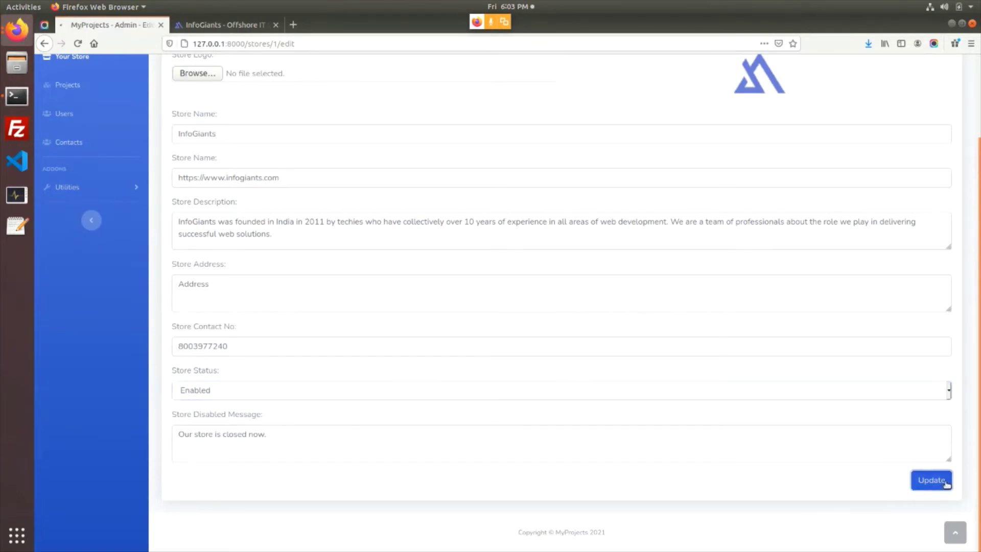
Reload the client dashboard and confirm the status reads 'We are working and operational today.'
{"action": "key", "text": "alt+Tab"}
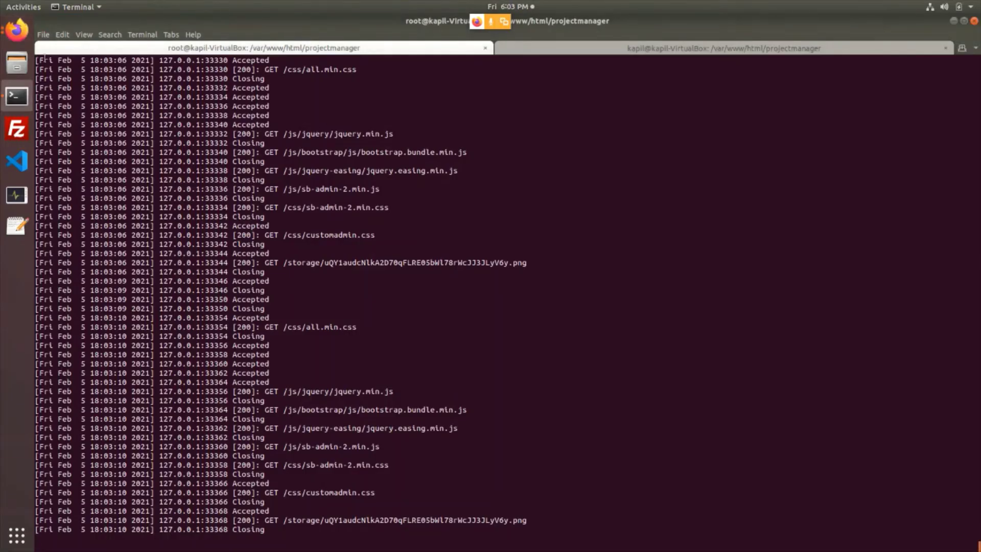
{"action": "left_click", "coordinate": [17, 30]}
{"action": "left_click", "coordinate": [87, 134]}
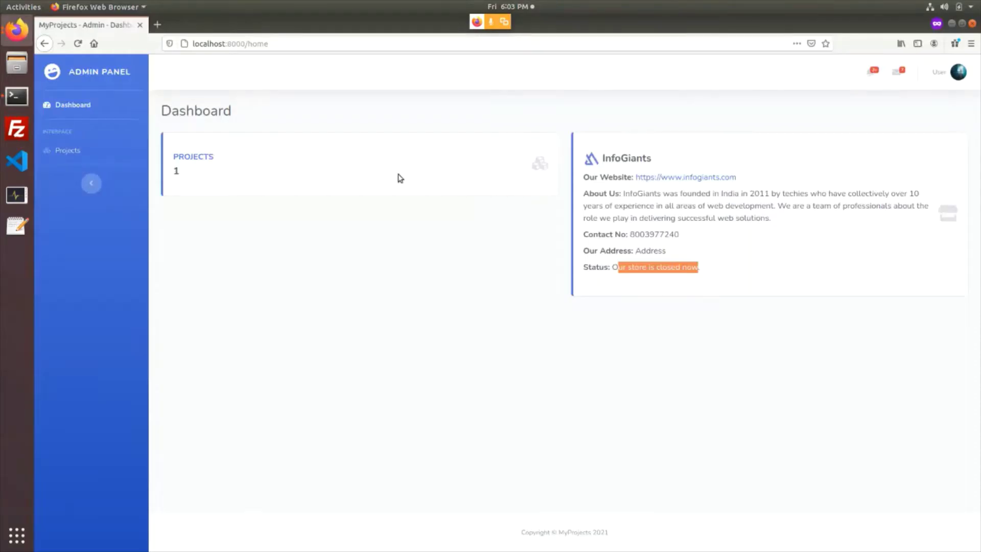
{"action": "key", "text": "F5"}
{"action": "left_click_drag", "start_coordinate": [633, 266], "coordinate": [766, 278]}
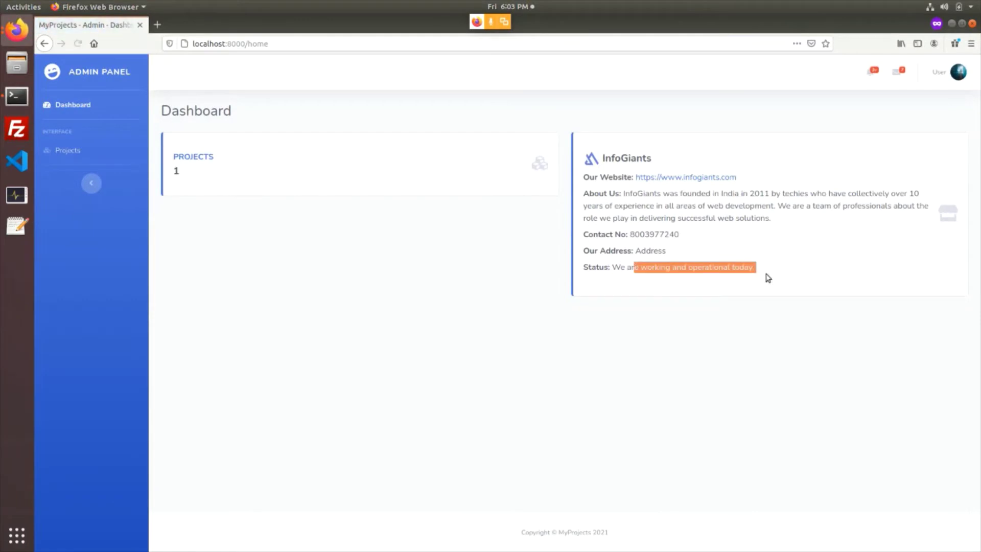
{"action": "left_click", "coordinate": [721, 263]}
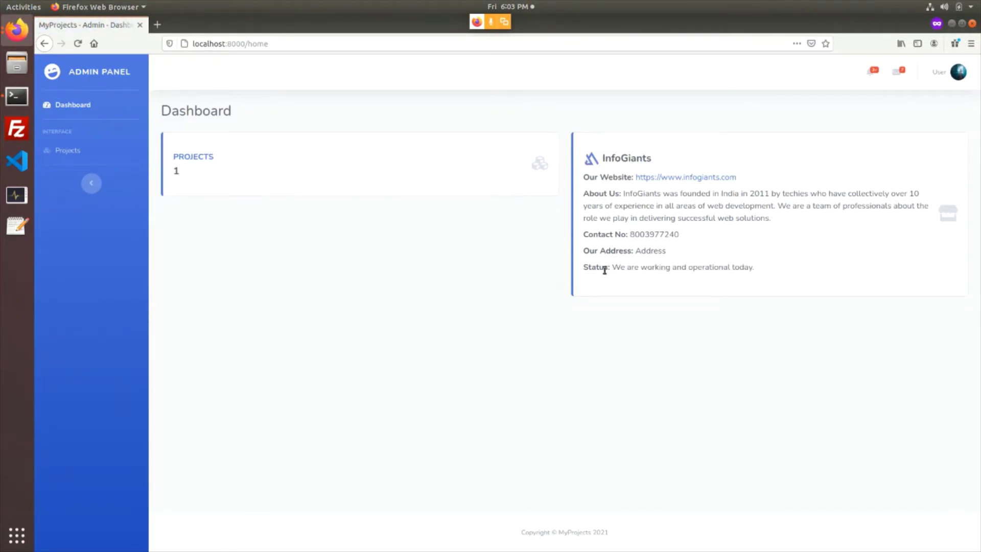
{"action": "left_click_drag", "start_coordinate": [592, 268], "coordinate": [752, 270]}
{"action": "left_click", "coordinate": [713, 272]}
{"action": "left_click_drag", "start_coordinate": [583, 188], "coordinate": [754, 271]}
{"action": "left_click", "coordinate": [753, 270]}
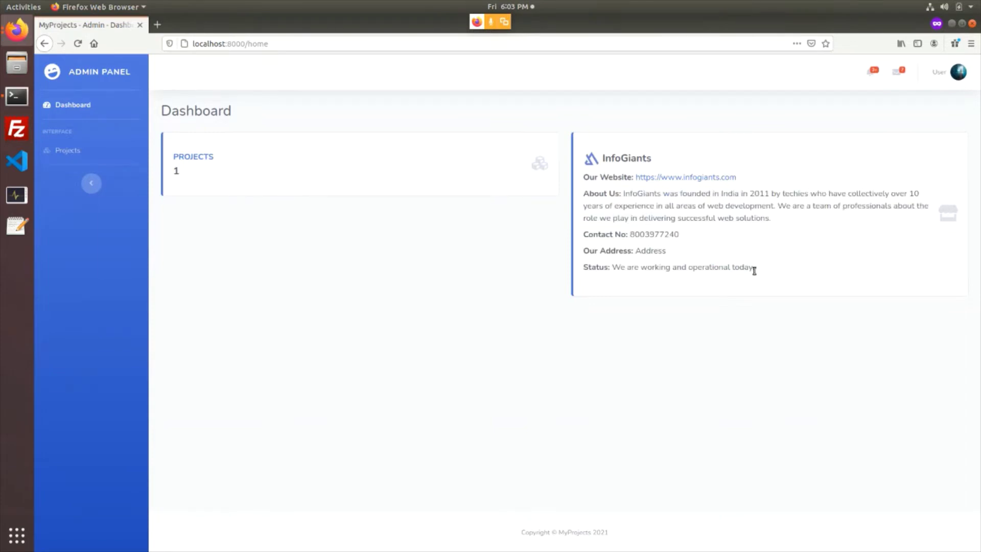
Review the client's projects list: New Project, Fixed Price, 10000
{"action": "left_click", "coordinate": [72, 156]}
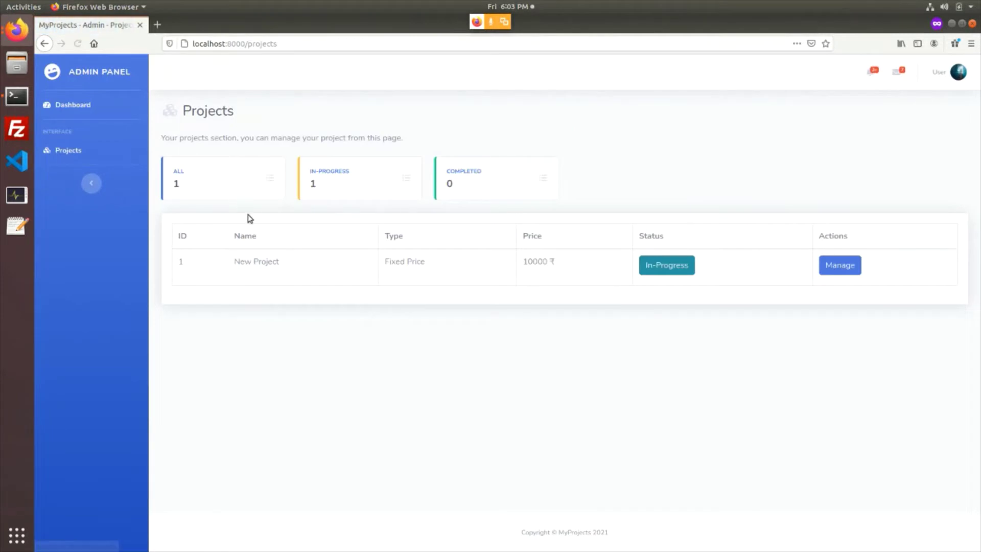
{"action": "left_click_drag", "start_coordinate": [250, 263], "coordinate": [325, 271]}
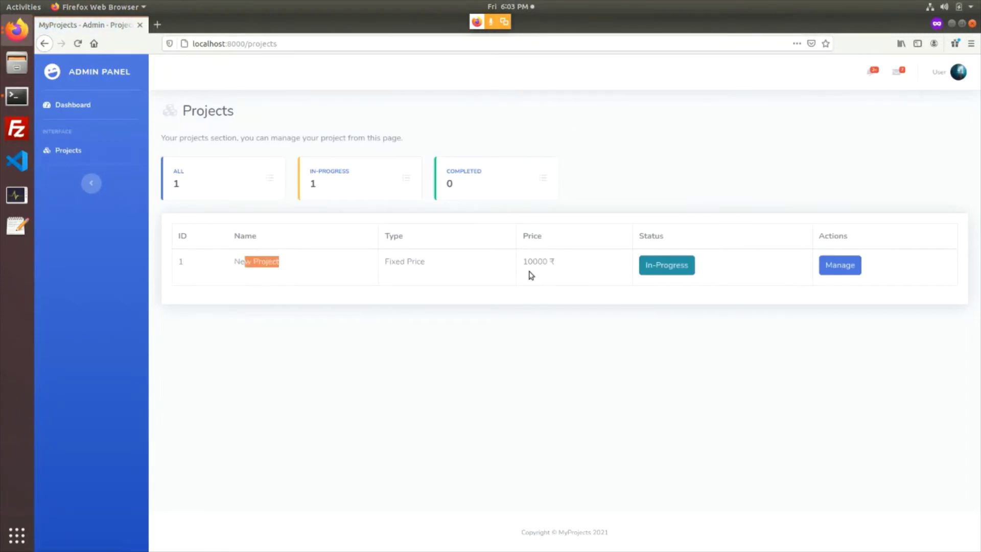
{"action": "left_click_drag", "start_coordinate": [397, 266], "coordinate": [428, 266]}
{"action": "left_click_drag", "start_coordinate": [537, 265], "coordinate": [569, 267]}
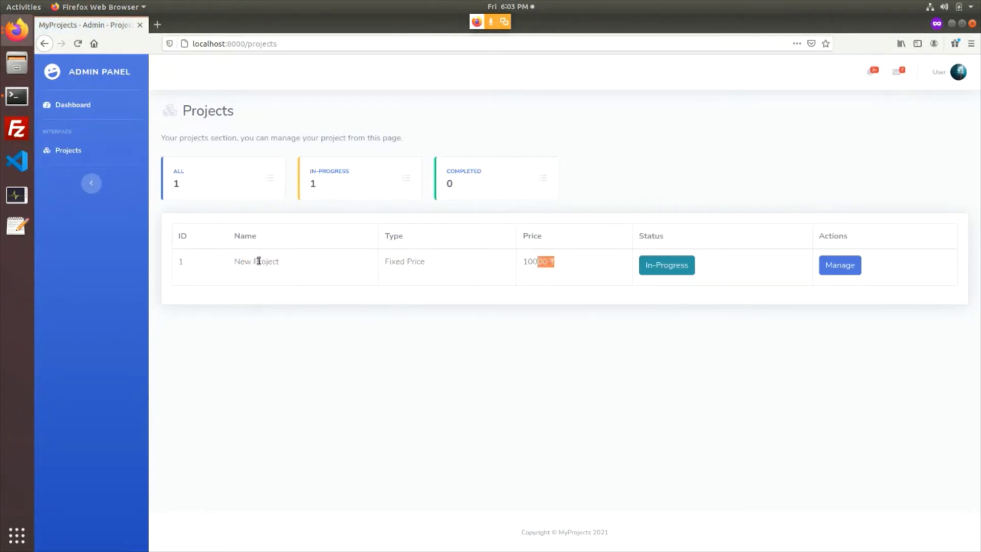
{"action": "left_click_drag", "start_coordinate": [244, 262], "coordinate": [309, 269]}
{"action": "left_click_drag", "start_coordinate": [387, 265], "coordinate": [554, 264]}
{"action": "left_click", "coordinate": [404, 263]}
{"action": "left_click_drag", "start_coordinate": [391, 264], "coordinate": [494, 270]}
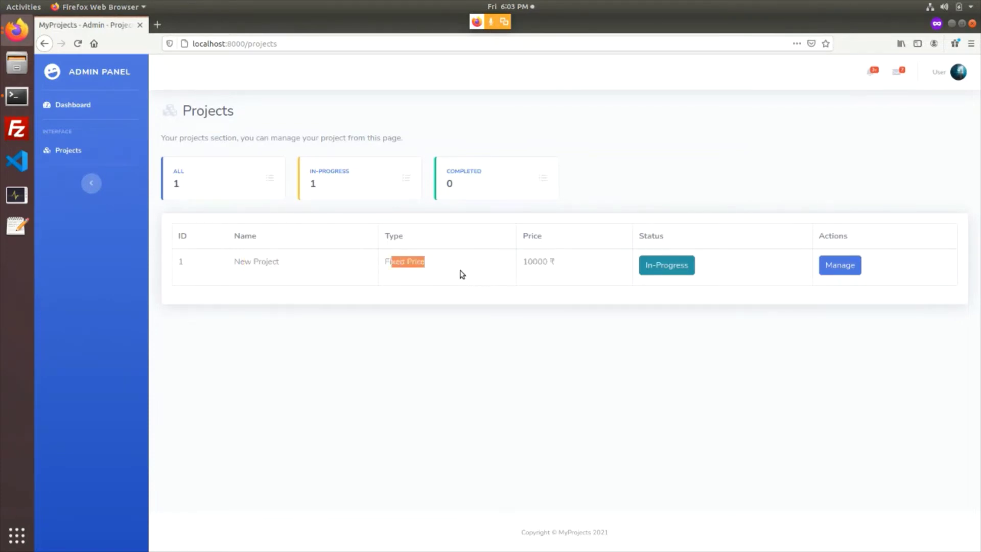
{"action": "left_click", "coordinate": [399, 267]}
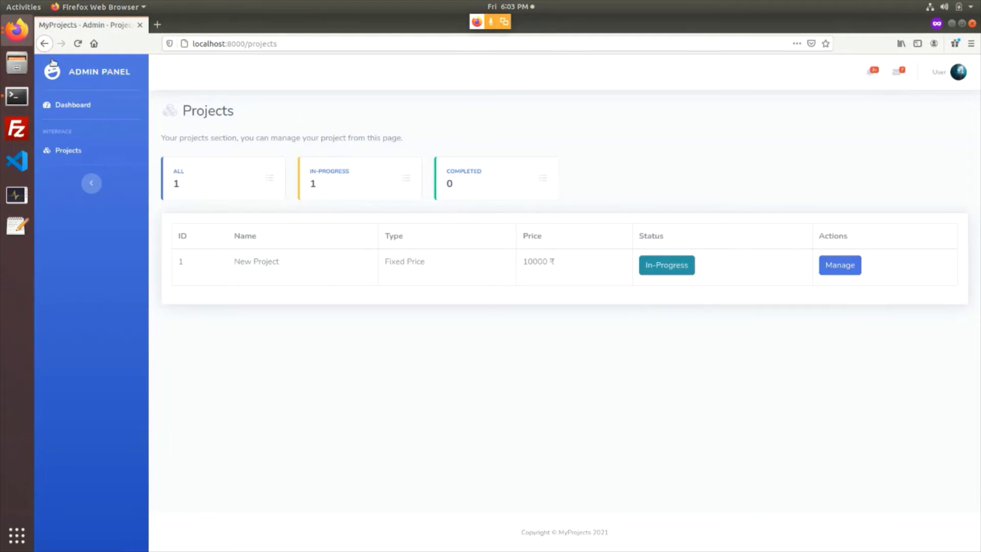
In the admin's window, view project 1's edit form and return to the projects list
{"action": "left_click", "coordinate": [30, 44]}
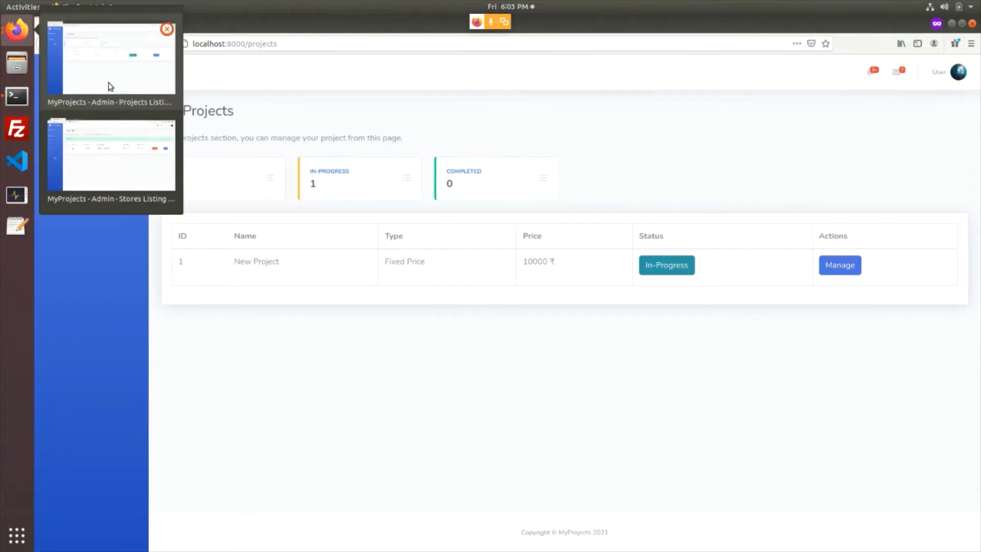
{"action": "left_click", "coordinate": [112, 139]}
{"action": "left_click", "coordinate": [66, 178]}
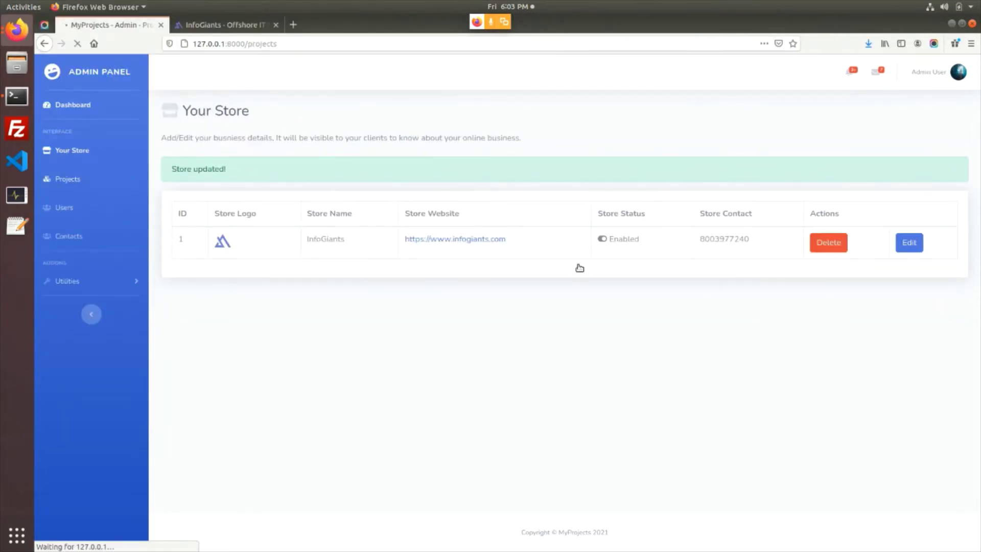
{"action": "left_click", "coordinate": [787, 291]}
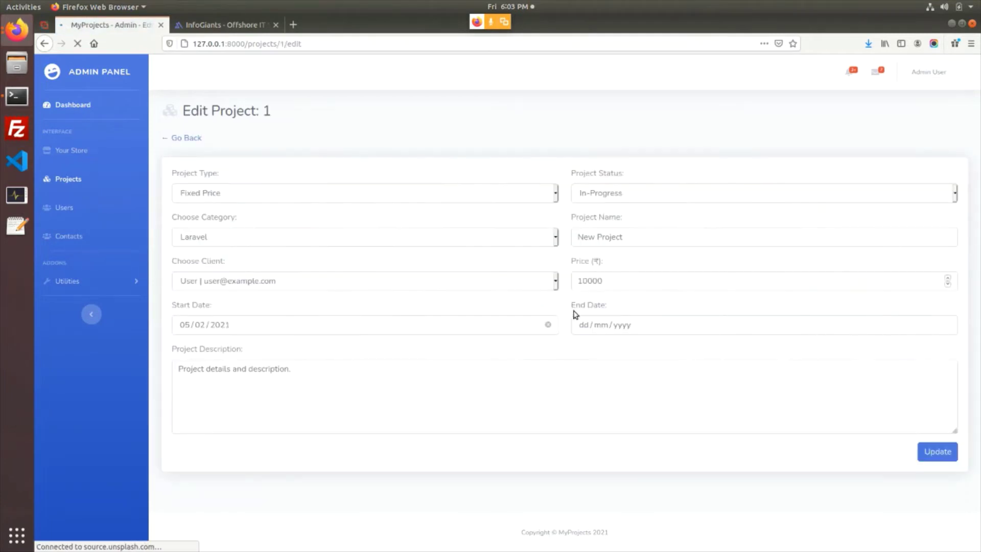
{"action": "left_click", "coordinate": [186, 138]}
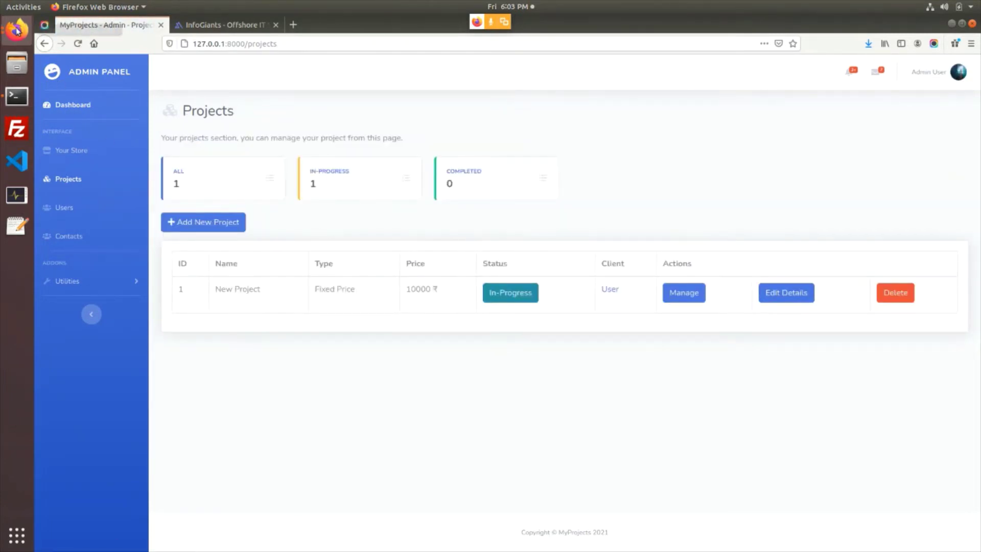
Switch to the client's window and open New Project's details page
{"action": "left_click", "coordinate": [17, 30]}
{"action": "left_click", "coordinate": [96, 150]}
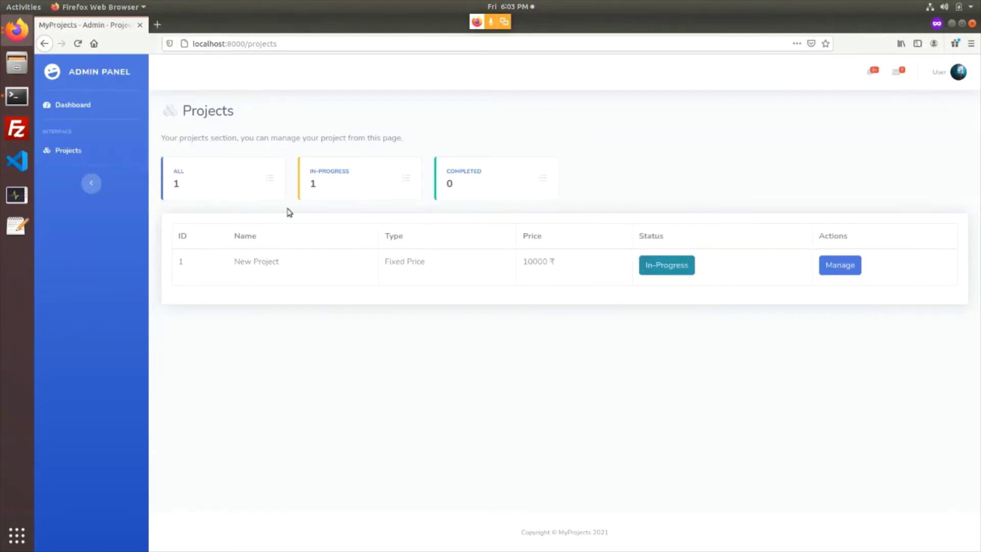
{"action": "left_click", "coordinate": [840, 274]}
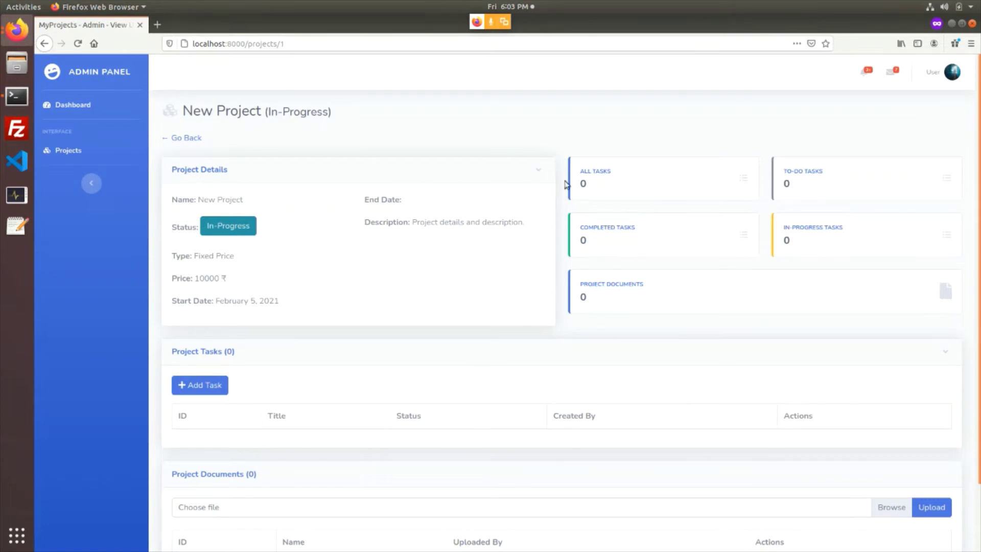
Switch to the admin's browser window and open New Project's details as the admin
{"action": "scroll", "coordinate": [477, 428], "scroll_direction": "down", "scroll_amount": 3}
{"action": "scroll", "coordinate": [334, 386], "scroll_direction": "up", "scroll_amount": 3}
{"action": "key", "text": "alt+Tab"}
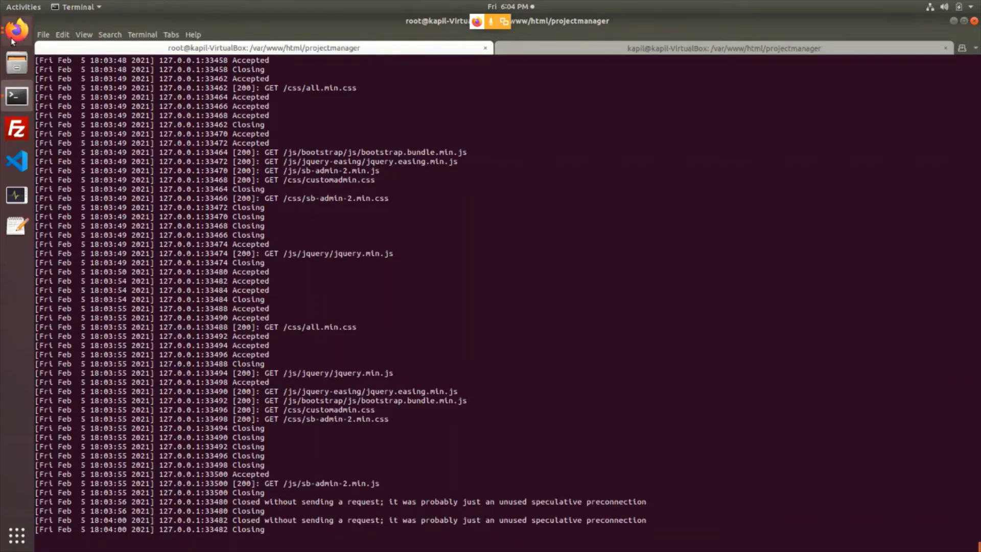
{"action": "left_click", "coordinate": [17, 31]}
{"action": "left_click", "coordinate": [100, 85]}
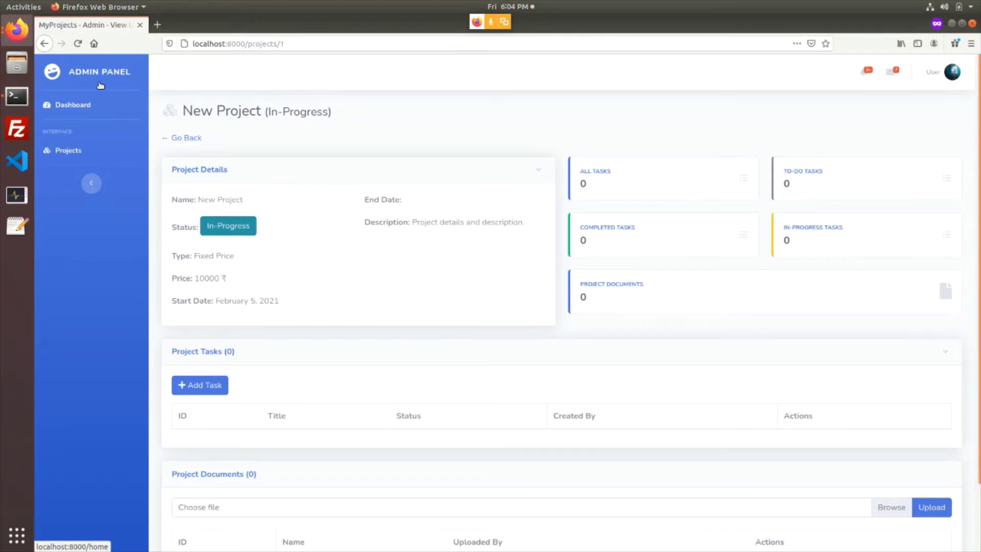
{"action": "left_click", "coordinate": [17, 31]}
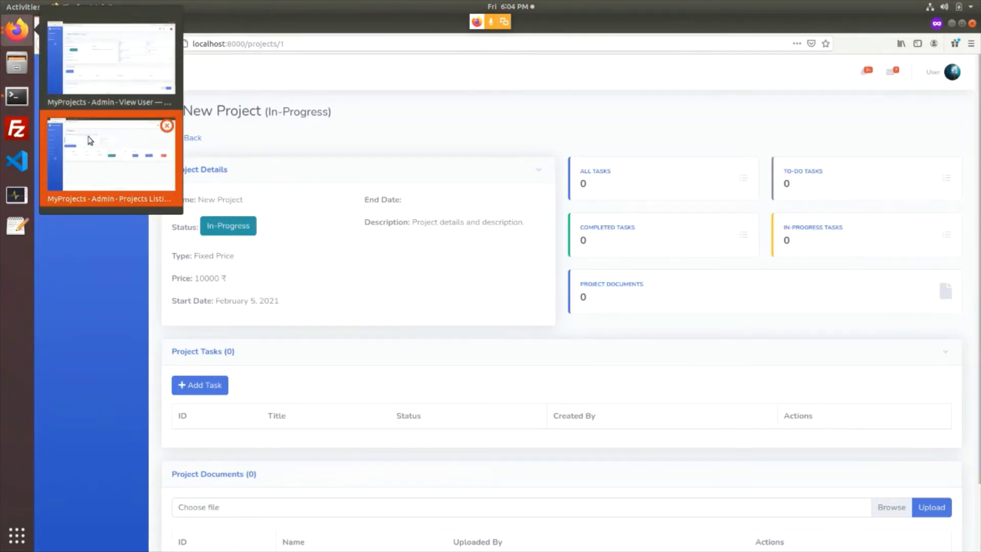
{"action": "left_click", "coordinate": [85, 141]}
{"action": "left_click", "coordinate": [701, 300]}
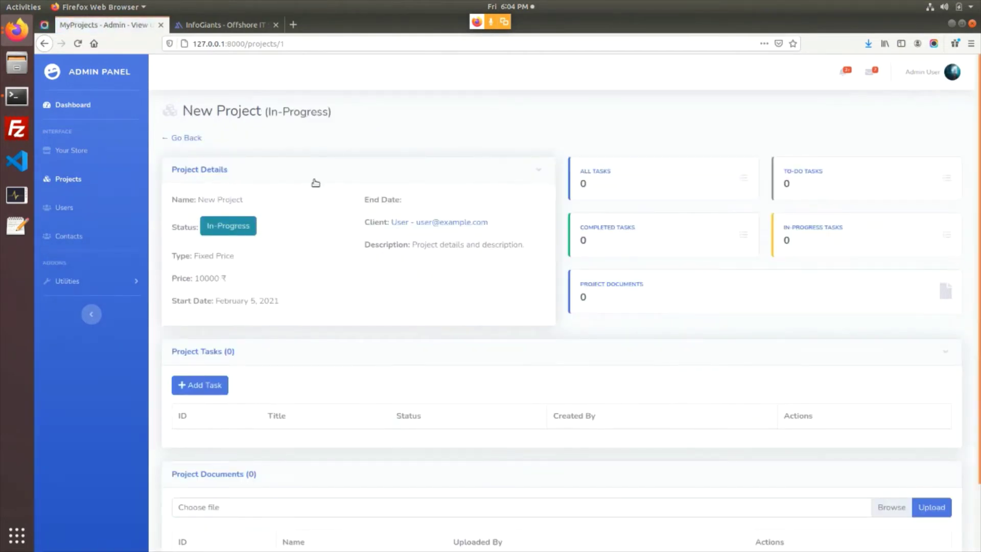
View the client user's account details, including the e-mail, then return to the projects list
{"action": "scroll", "coordinate": [804, 348], "scroll_direction": "down", "scroll_amount": 3}
{"action": "scroll", "coordinate": [403, 421], "scroll_direction": "up", "scroll_amount": 3}
{"action": "left_click", "coordinate": [189, 138]}
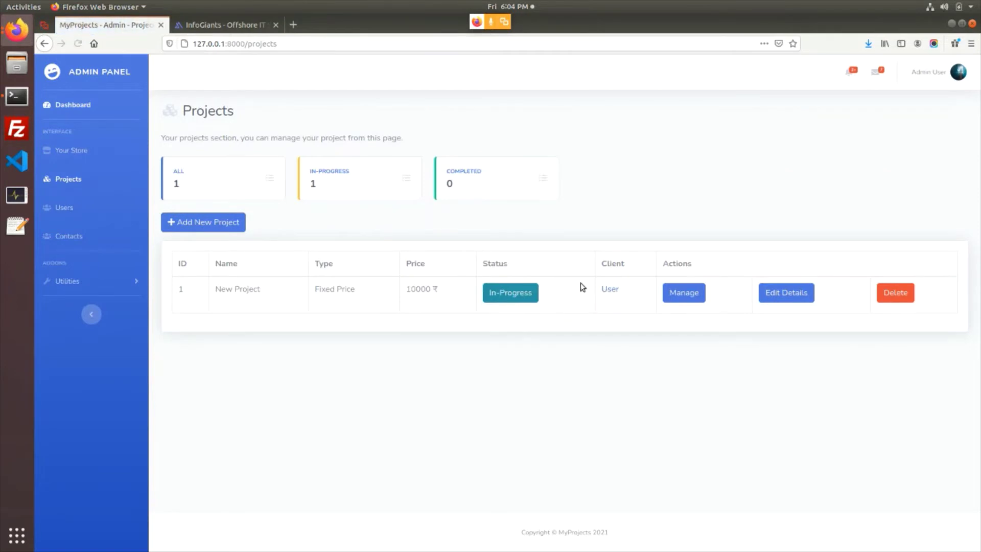
{"action": "left_click", "coordinate": [611, 290]}
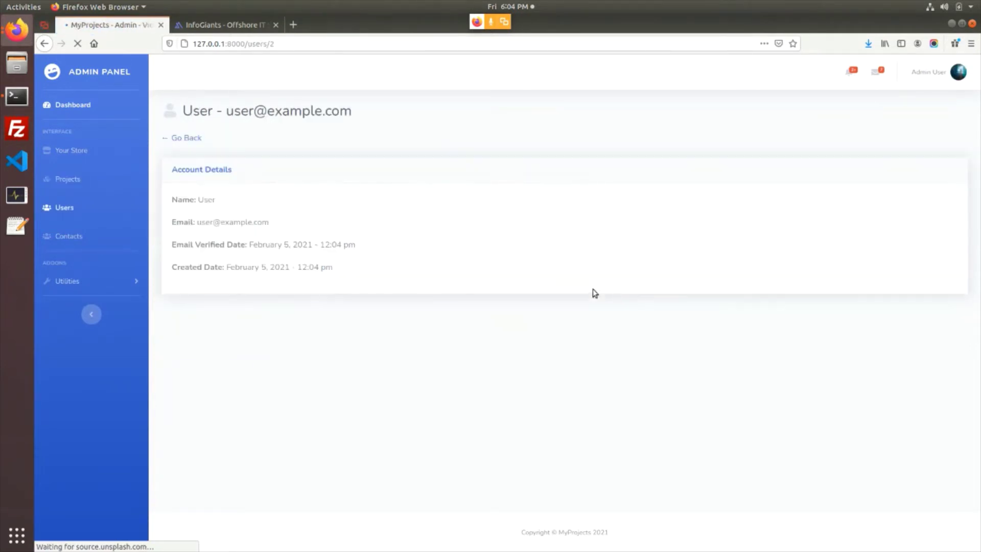
{"action": "left_click_drag", "start_coordinate": [205, 221], "coordinate": [348, 276]}
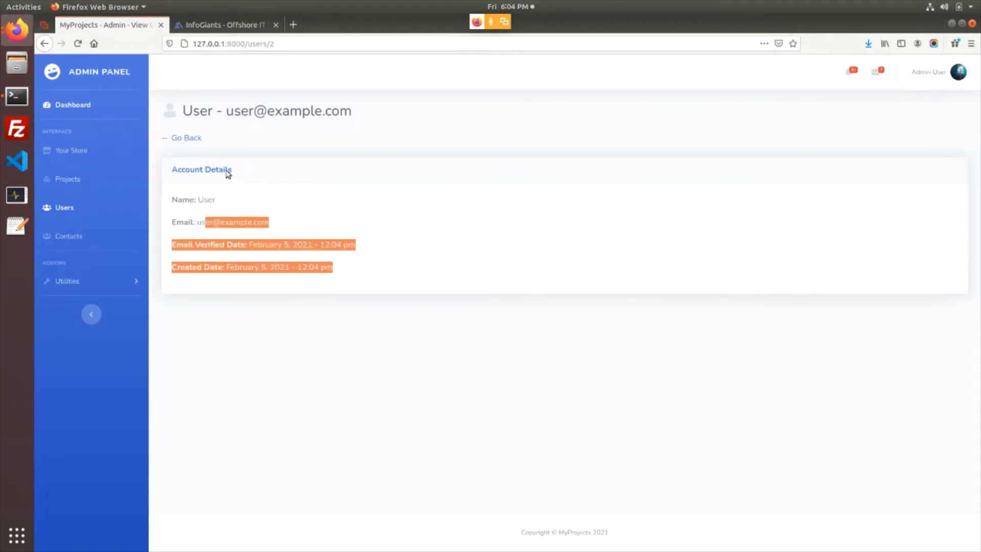
{"action": "left_click", "coordinate": [193, 140]}
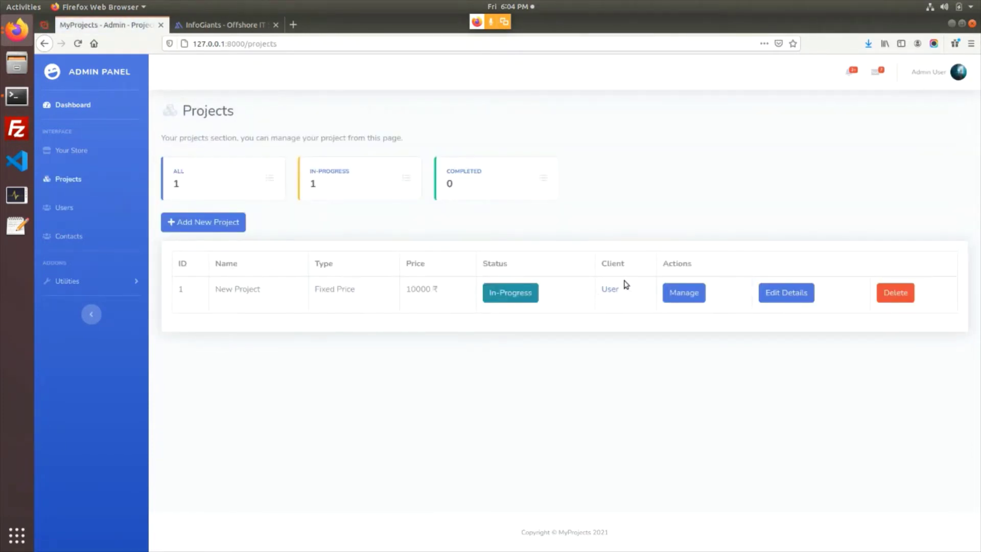
Reopen New Project and review its details and the All Tasks, To-Do Tasks and Project Documents cards
{"action": "left_click", "coordinate": [679, 298]}
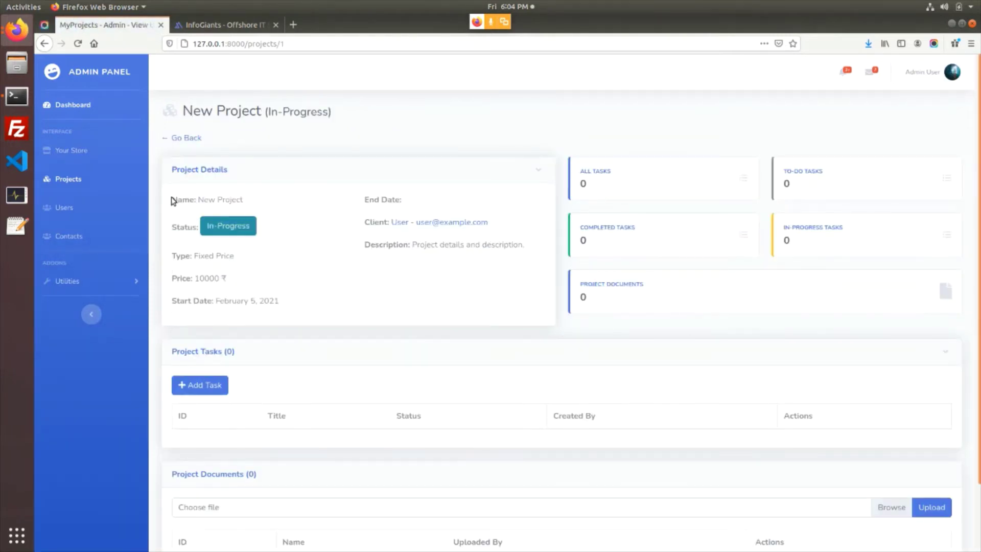
{"action": "left_click_drag", "start_coordinate": [173, 200], "coordinate": [418, 276]}
{"action": "left_click", "coordinate": [473, 296]}
{"action": "left_click_drag", "start_coordinate": [580, 171], "coordinate": [626, 179]}
{"action": "left_click_drag", "start_coordinate": [791, 172], "coordinate": [870, 180]}
{"action": "left_click_drag", "start_coordinate": [593, 289], "coordinate": [696, 286]}
{"action": "left_click", "coordinate": [703, 293]}
{"action": "left_click_drag", "start_coordinate": [588, 284], "coordinate": [661, 298]}
{"action": "left_click", "coordinate": [664, 302]}
Scroll the admin's New Project page to check Fixed Price, 10000 ₹, start date February 5, 2021
{"action": "scroll", "coordinate": [709, 293], "scroll_direction": "down", "scroll_amount": 1}
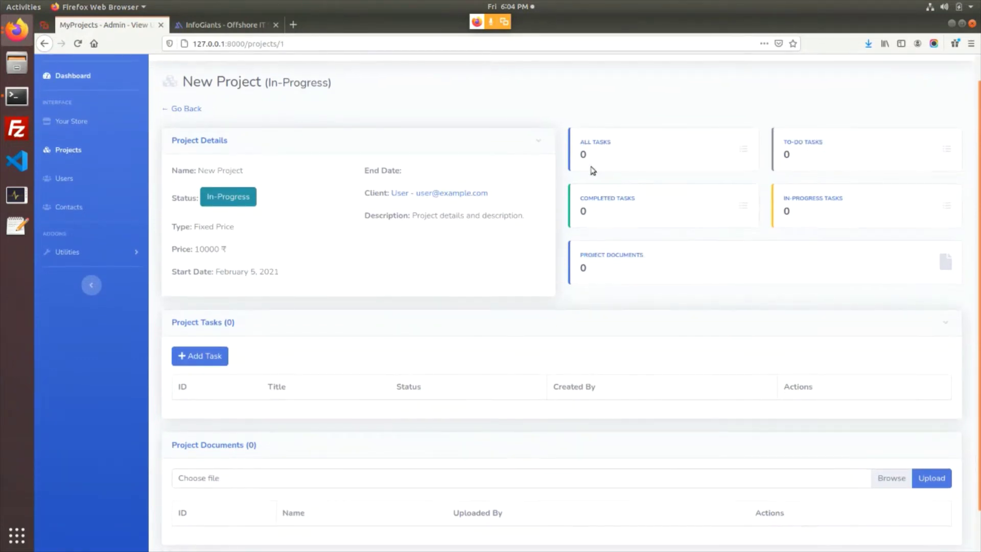
{"action": "left_click_drag", "start_coordinate": [581, 154], "coordinate": [762, 261]}
{"action": "scroll", "coordinate": [628, 305], "scroll_direction": "down", "scroll_amount": 1}
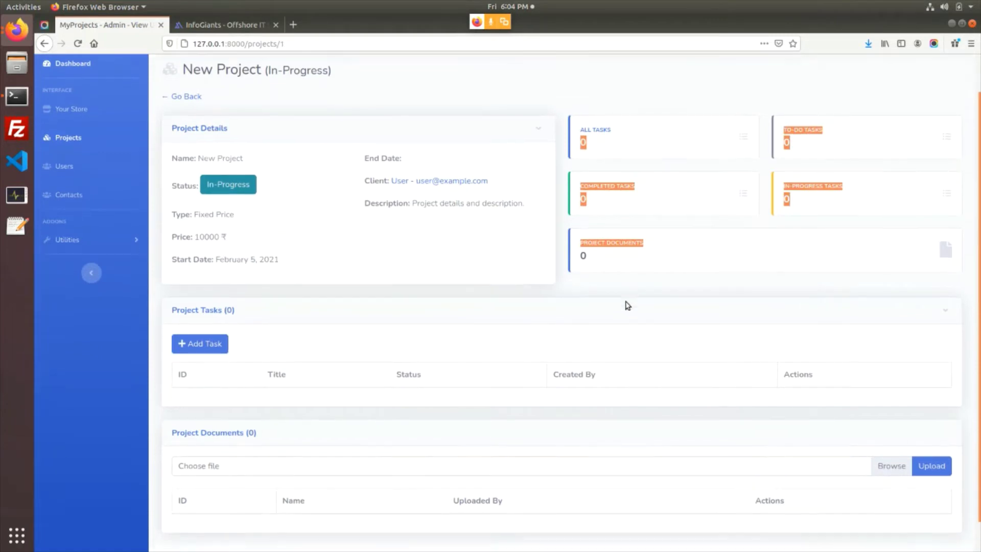
{"action": "scroll", "coordinate": [627, 305], "scroll_direction": "down", "scroll_amount": 1}
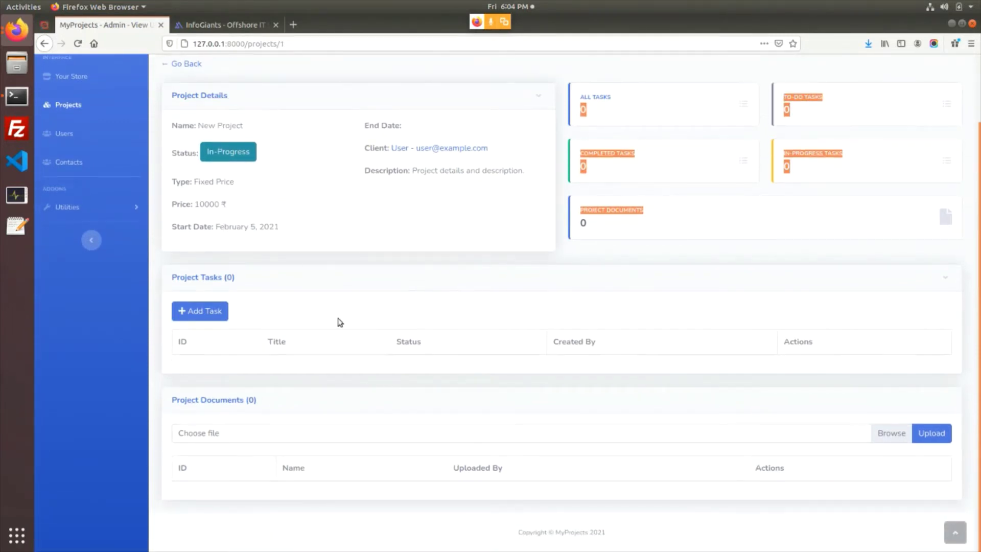
{"action": "left_click", "coordinate": [17, 29]}
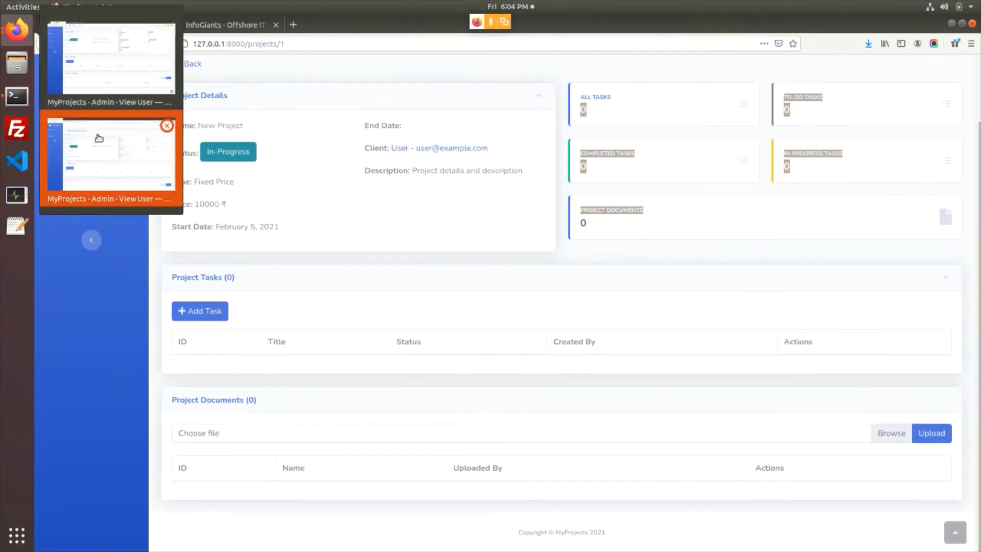
In the client's window, expand the Add Task form on New Project
{"action": "left_click", "coordinate": [99, 138]}
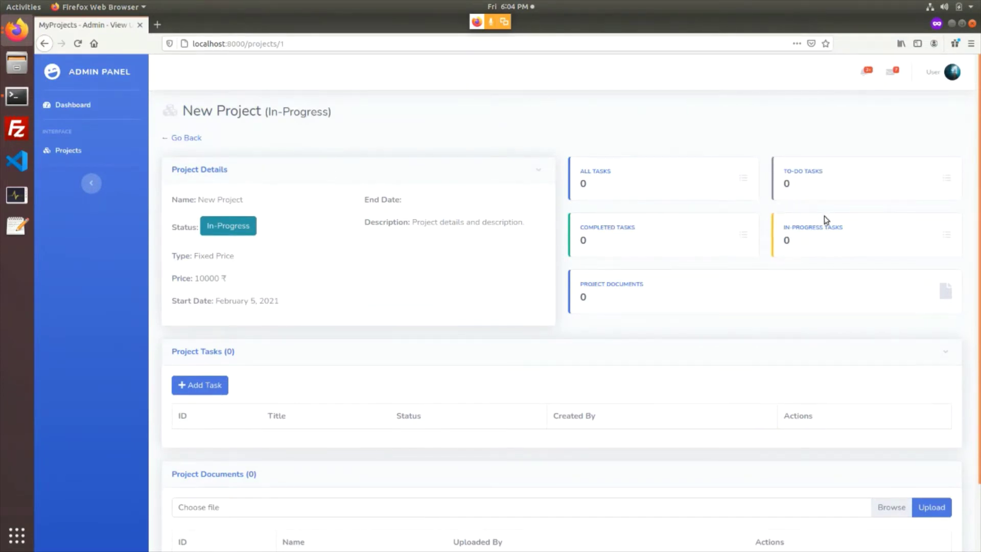
{"action": "scroll", "coordinate": [562, 296], "scroll_direction": "down", "scroll_amount": 3}
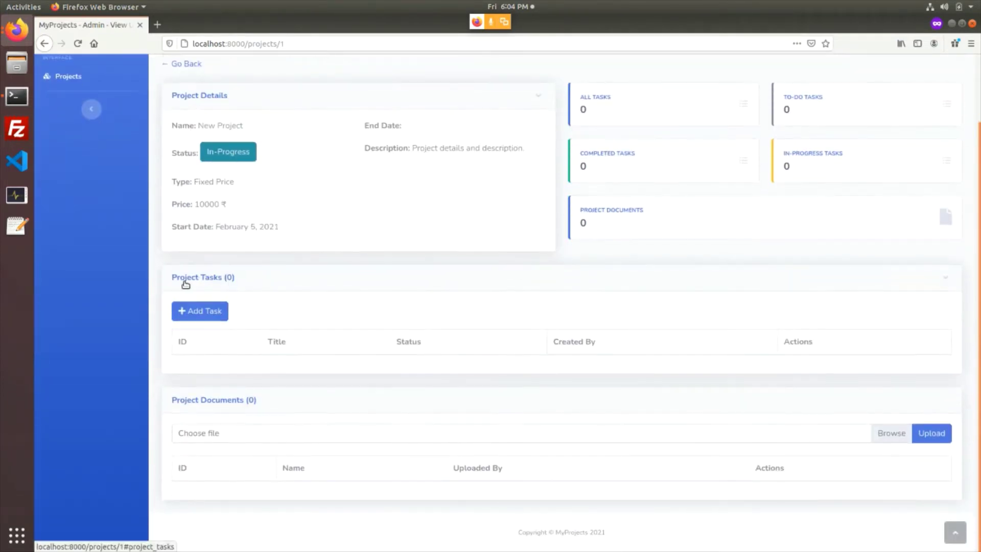
{"action": "left_click", "coordinate": [206, 318]}
{"action": "scroll", "coordinate": [202, 297], "scroll_direction": "down", "scroll_amount": 2}
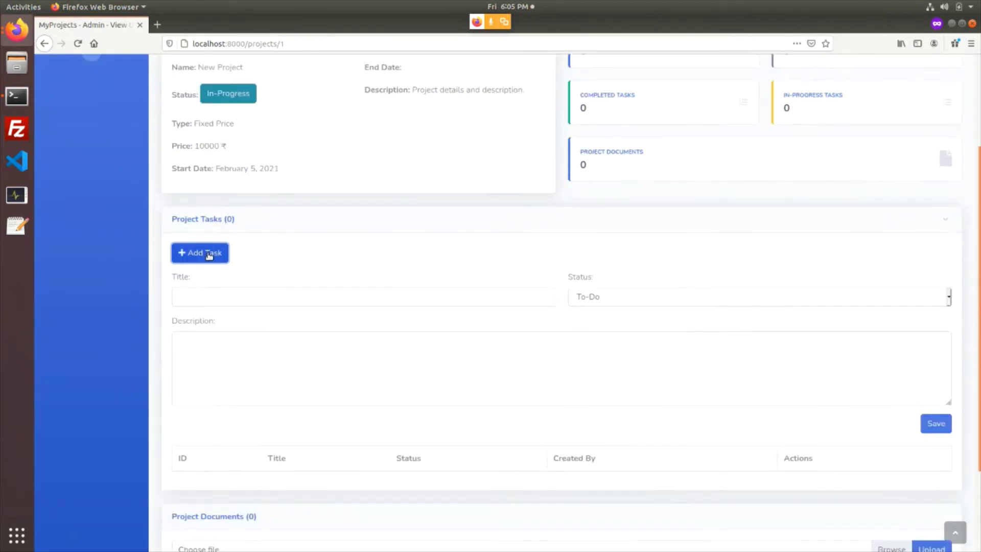
{"action": "left_click", "coordinate": [209, 255]}
{"action": "left_click", "coordinate": [201, 315]}
{"action": "scroll", "coordinate": [204, 286], "scroll_direction": "down", "scroll_amount": 2}
{"action": "left_click", "coordinate": [194, 254]}
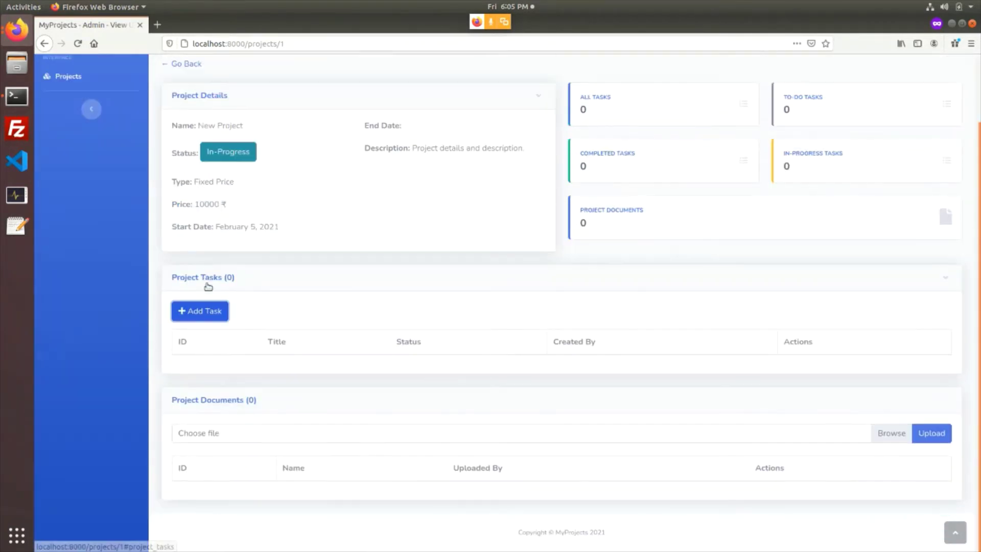
{"action": "left_click", "coordinate": [209, 309]}
{"action": "scroll", "coordinate": [214, 307], "scroll_direction": "down", "scroll_amount": 2}
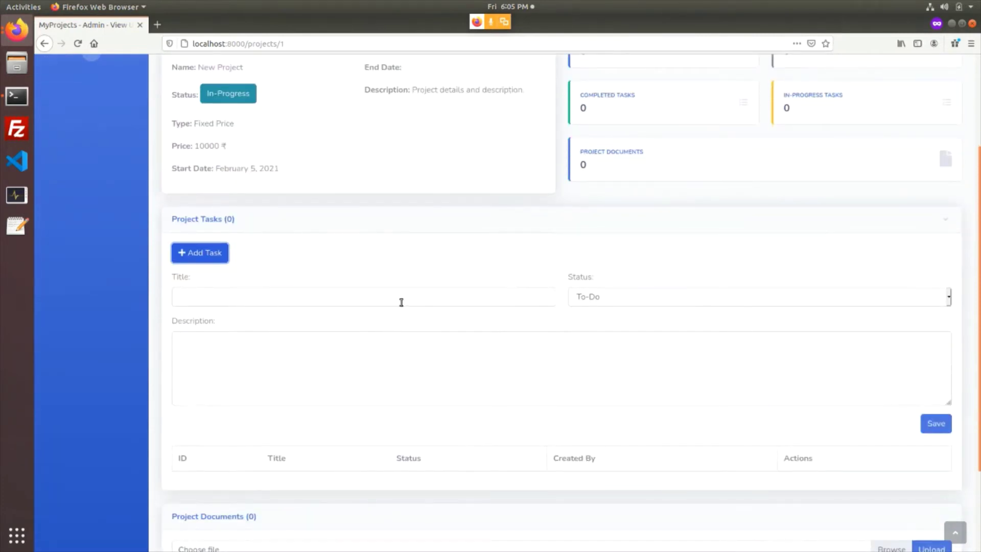
Inspect the empty task form: Title field, Status kept at To-Do, and Description
{"action": "left_click", "coordinate": [370, 293]}
{"action": "left_click", "coordinate": [603, 302]}
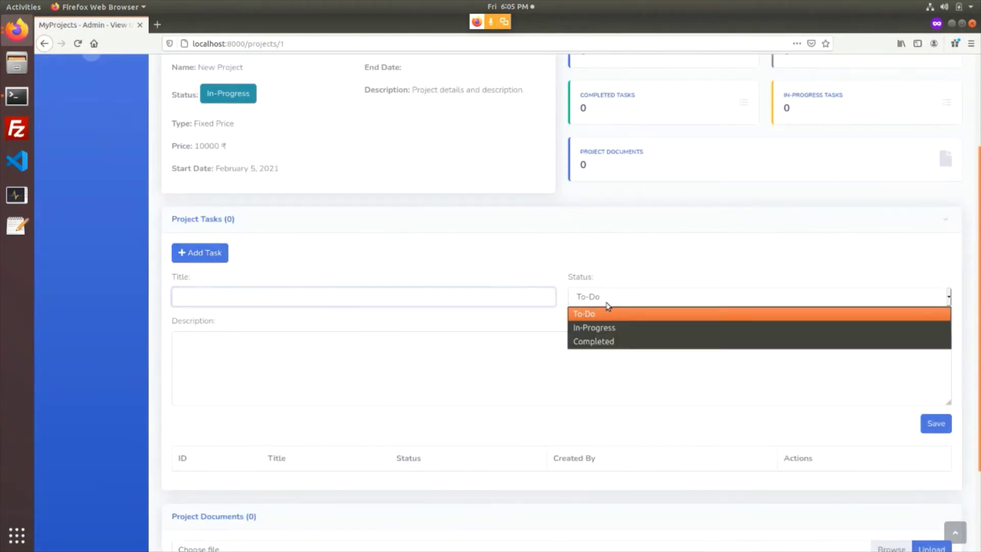
{"action": "left_click", "coordinate": [580, 307]}
{"action": "left_click", "coordinate": [788, 395]}
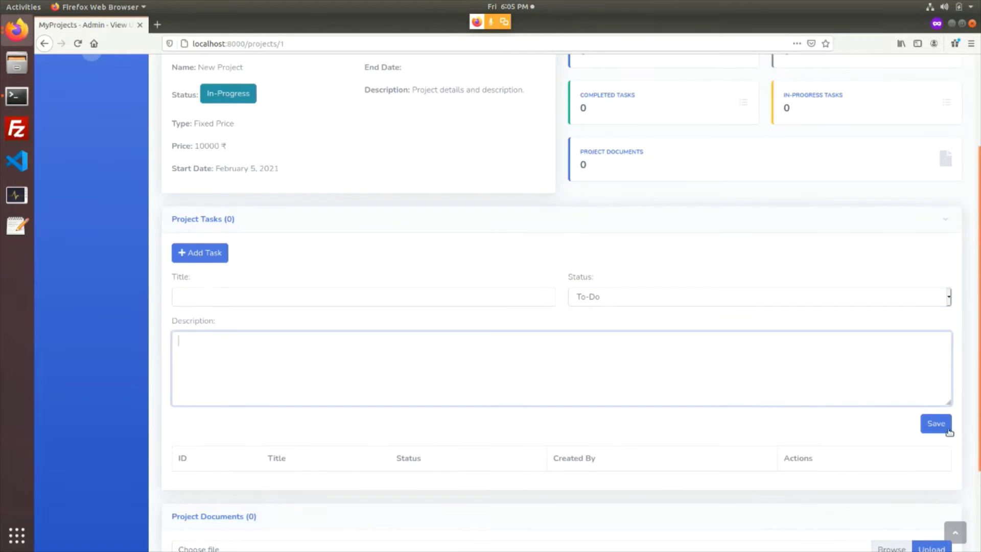
Bring the admin's New Project window to the front
{"action": "left_click", "coordinate": [16, 29]}
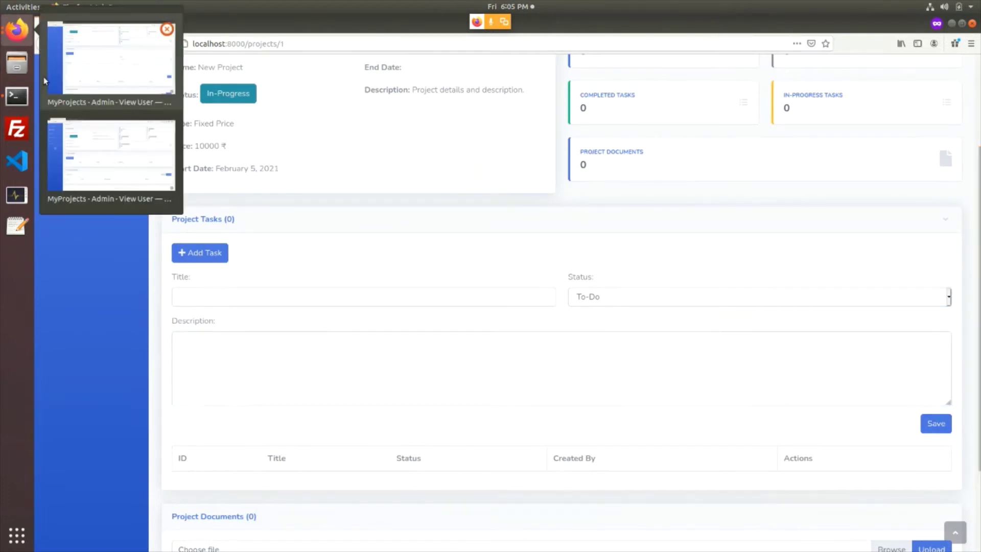
{"action": "left_click", "coordinate": [107, 86]}
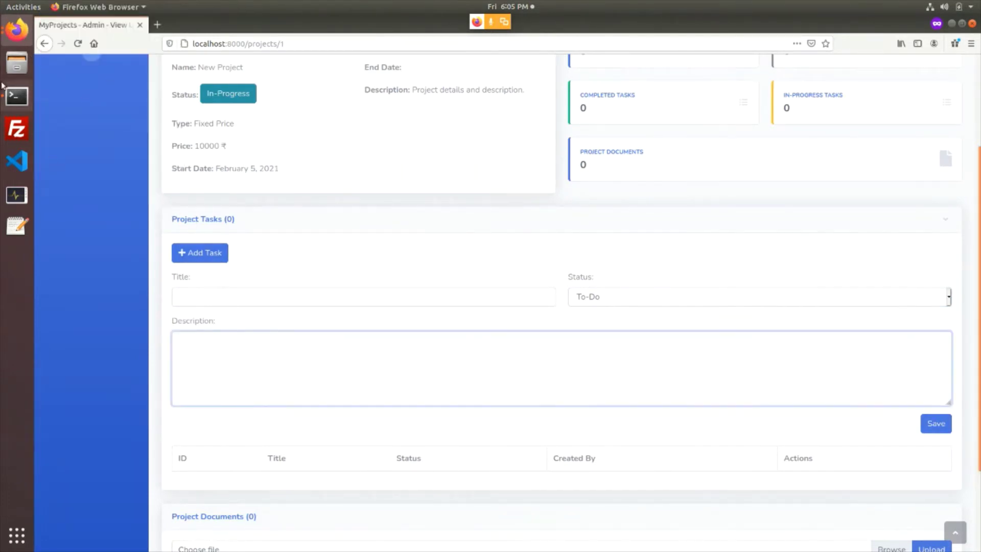
{"action": "left_click", "coordinate": [17, 30]}
{"action": "left_click", "coordinate": [106, 154]}
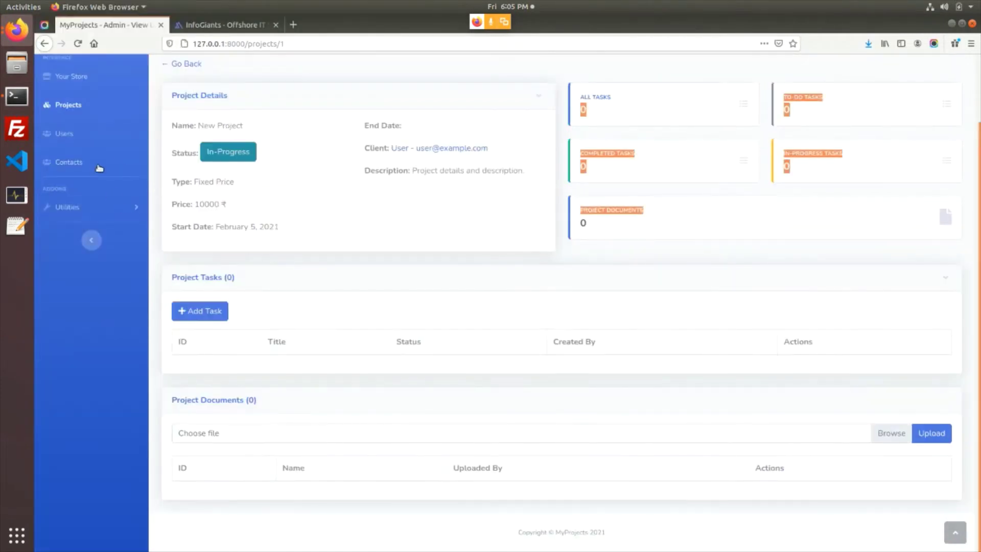
Add task Task1 with description 'Task1 Description.' and status To-Do, and save it
{"action": "scroll", "coordinate": [460, 327], "scroll_direction": "up", "scroll_amount": 1}
{"action": "left_click", "coordinate": [194, 339]}
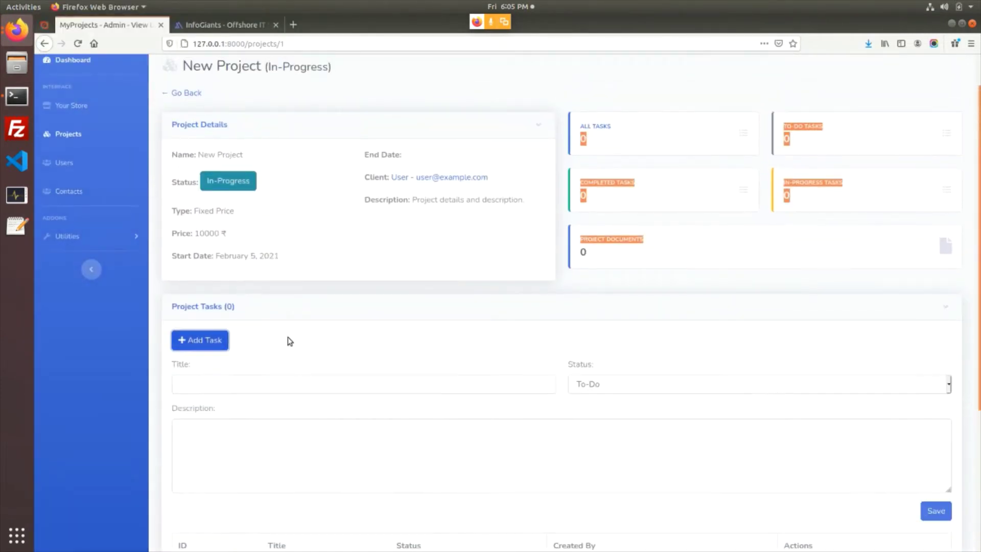
{"action": "scroll", "coordinate": [266, 339], "scroll_direction": "down", "scroll_amount": 2}
{"action": "left_click", "coordinate": [255, 327]}
{"action": "type", "text": "Task1"}
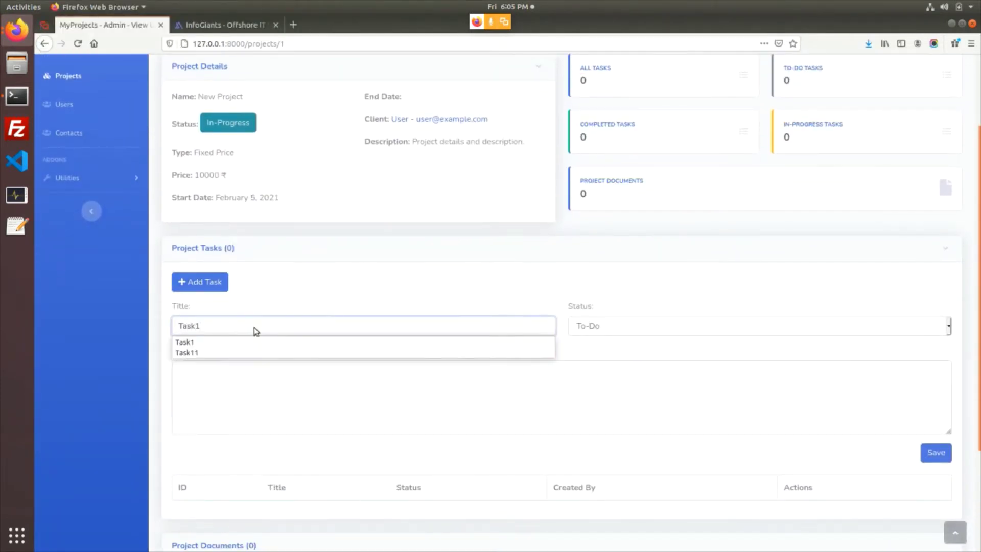
{"action": "key", "text": "ctrl+a"}
{"action": "key", "text": "ctrl+c"}
{"action": "left_click", "coordinate": [521, 384]}
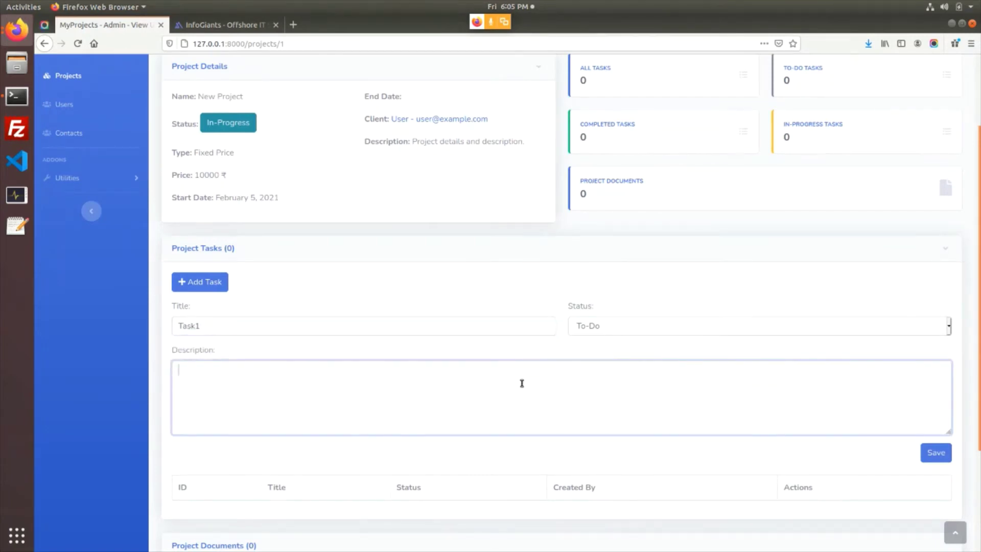
{"action": "key", "text": "ctrl+v"}
{"action": "key", "text": "ctrl+a"}
{"action": "left_click", "coordinate": [924, 458]}
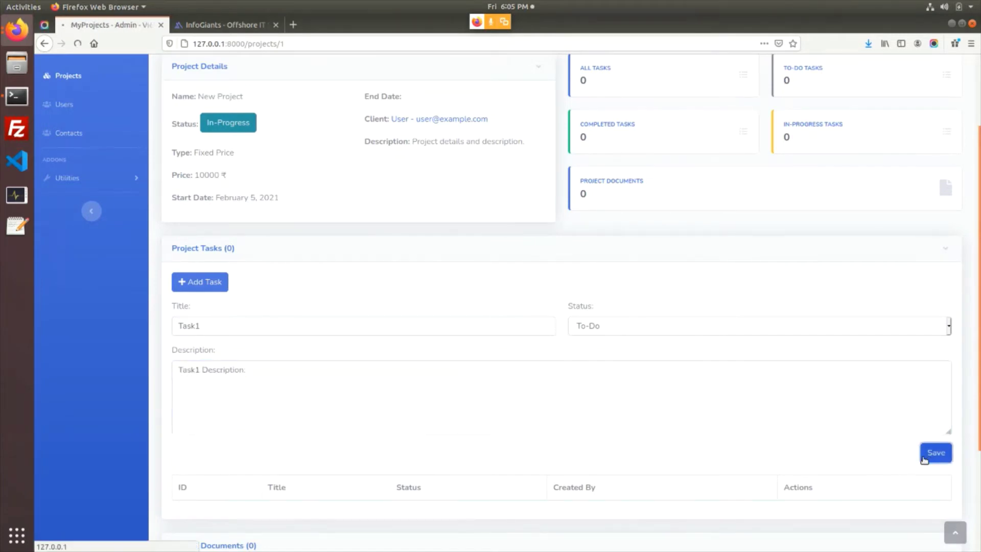
Confirm the 'Task Added Successfully!' notice and Task1 in the table, then open Task1's management page
{"action": "scroll", "coordinate": [368, 332], "scroll_direction": "down", "scroll_amount": 2}
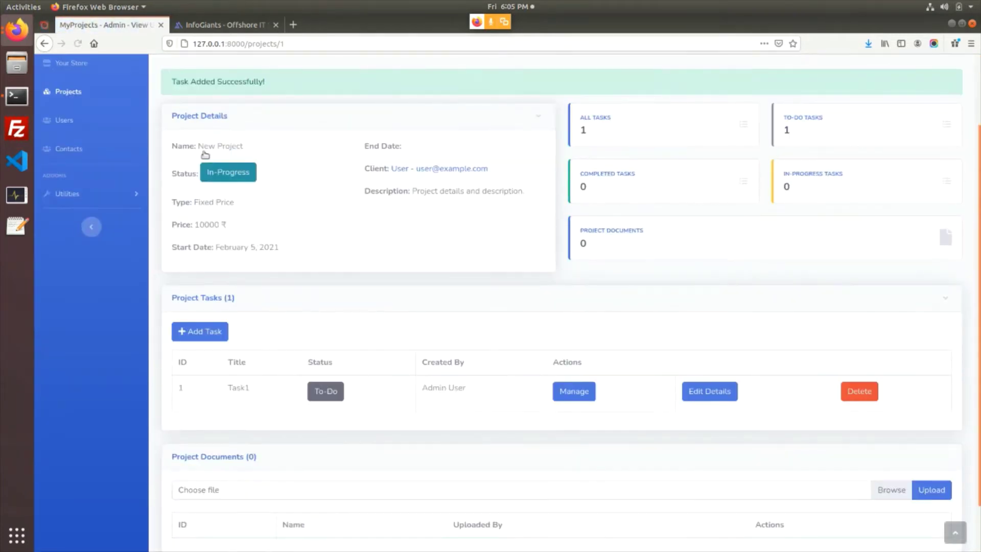
{"action": "left_click_drag", "start_coordinate": [190, 81], "coordinate": [302, 84]}
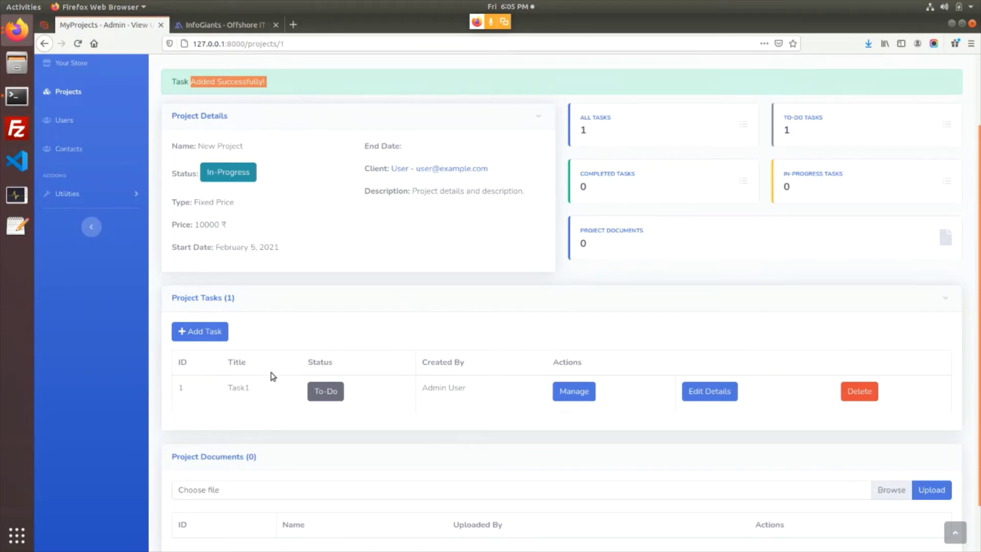
{"action": "left_click_drag", "start_coordinate": [230, 387], "coordinate": [249, 388]}
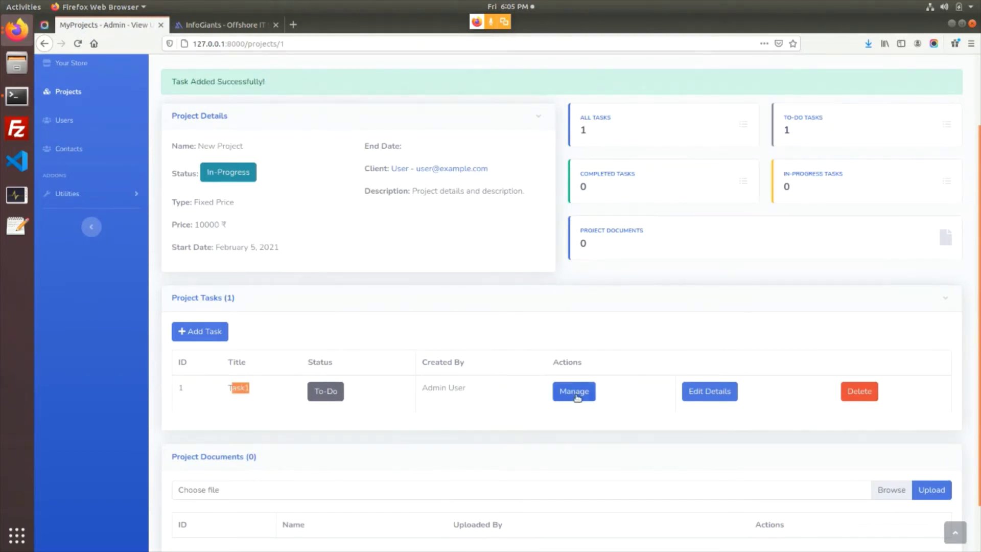
{"action": "left_click", "coordinate": [573, 397]}
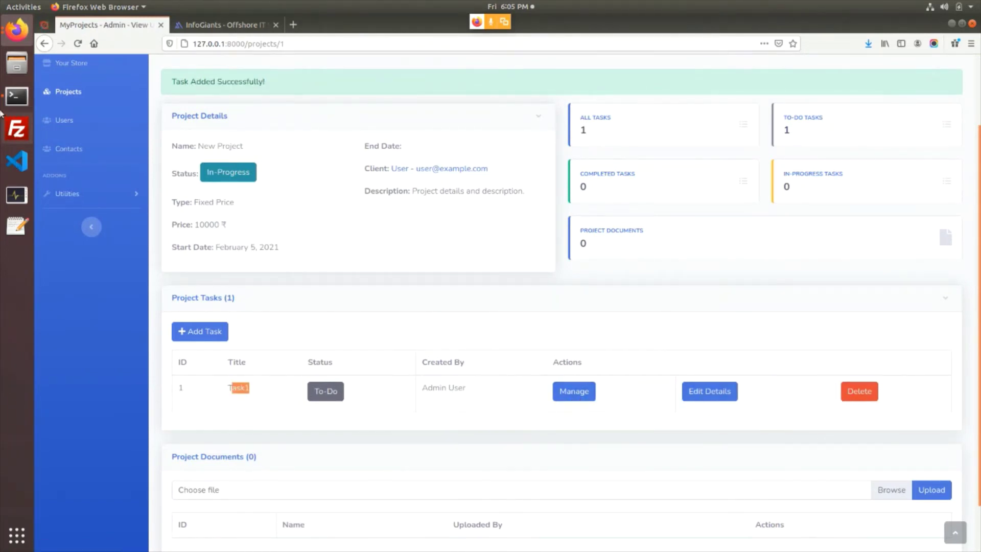
In the client's window, reopen New Project and check Task1 was created by Admin User
{"action": "left_click", "coordinate": [15, 40]}
{"action": "left_click", "coordinate": [118, 141]}
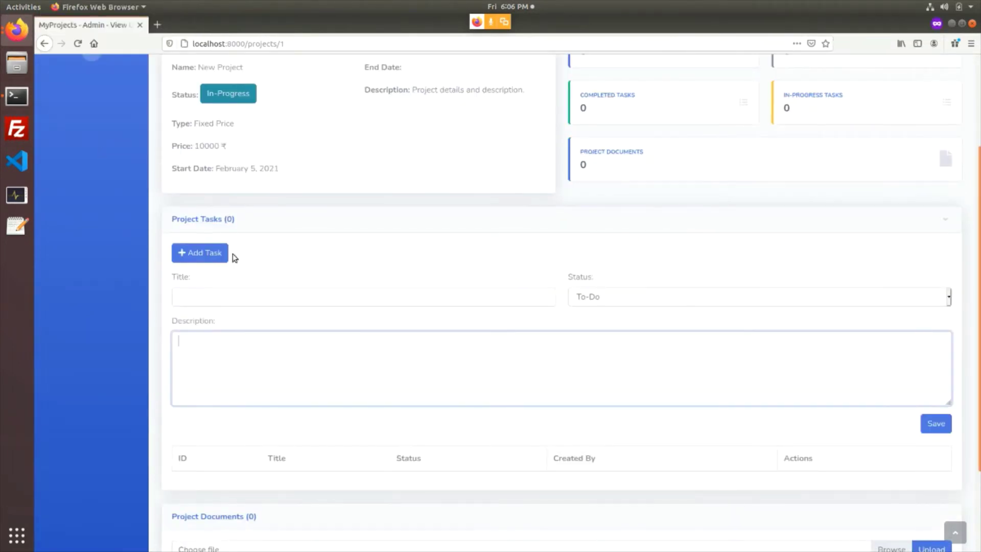
{"action": "scroll", "coordinate": [101, 234], "scroll_direction": "up", "scroll_amount": 3}
{"action": "left_click", "coordinate": [68, 150]}
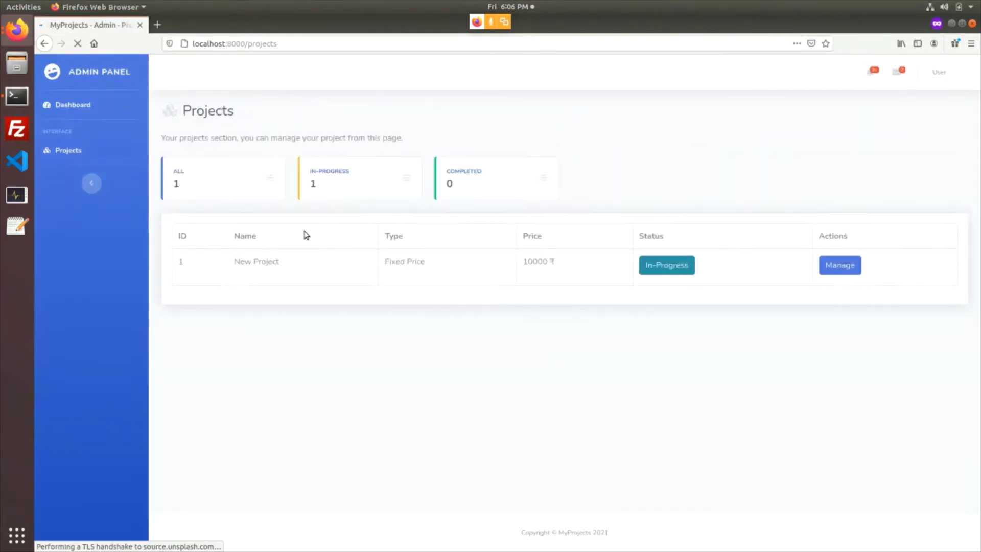
{"action": "left_click", "coordinate": [70, 109]}
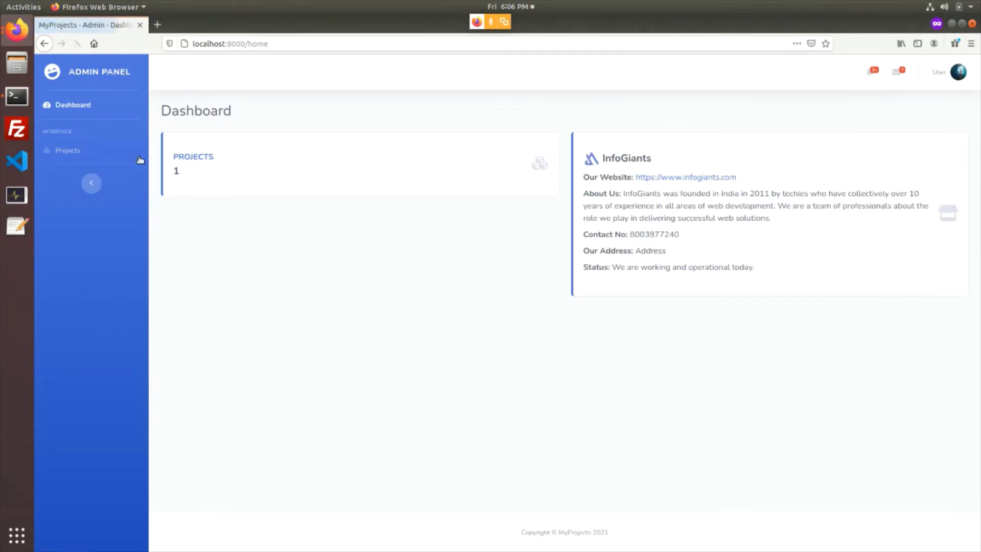
{"action": "left_click", "coordinate": [80, 153]}
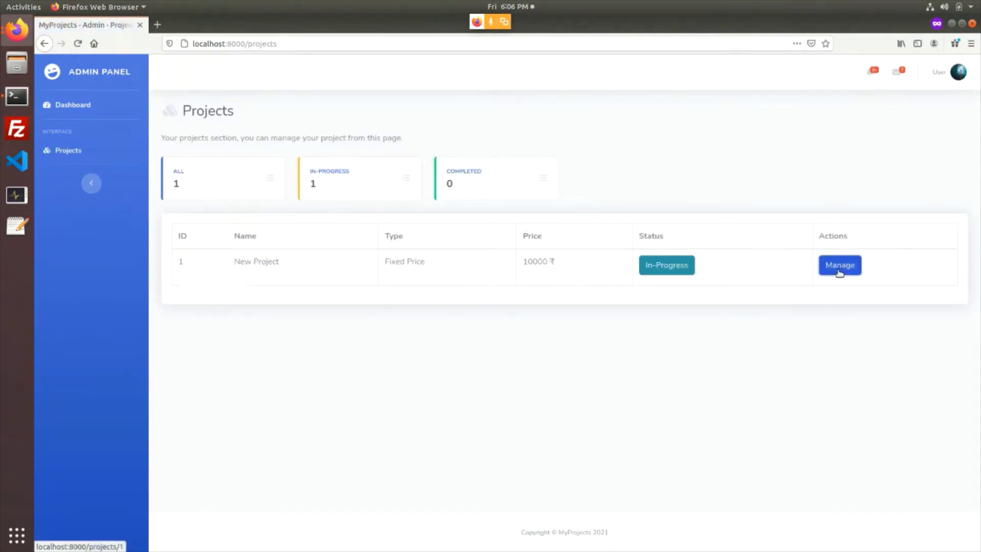
{"action": "left_click", "coordinate": [838, 271]}
{"action": "scroll", "coordinate": [732, 296], "scroll_direction": "down", "scroll_amount": 3}
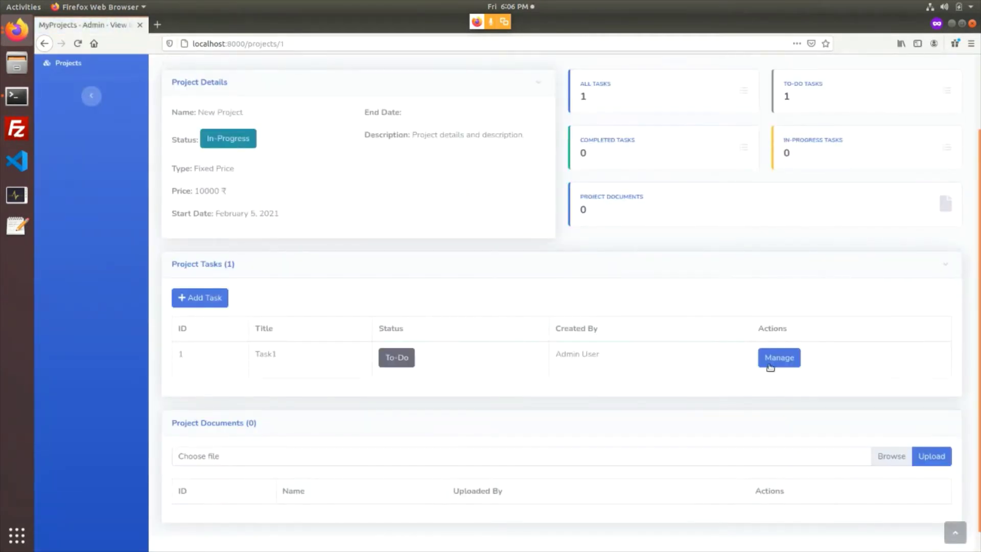
{"action": "left_click_drag", "start_coordinate": [561, 353], "coordinate": [619, 359]}
{"action": "left_click", "coordinate": [615, 360]}
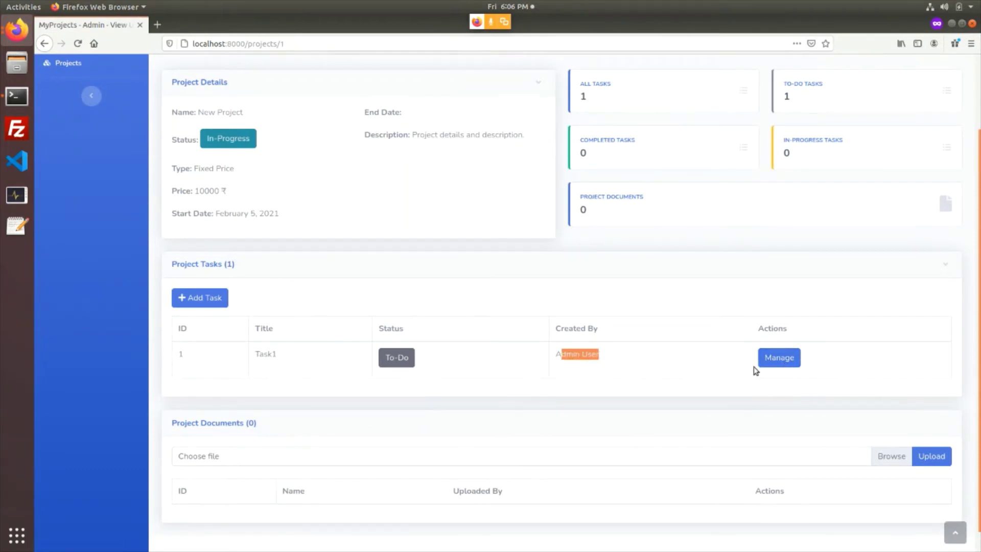
View Task1's management page, with no documents or comments, then return to New Project
{"action": "left_click", "coordinate": [780, 358]}
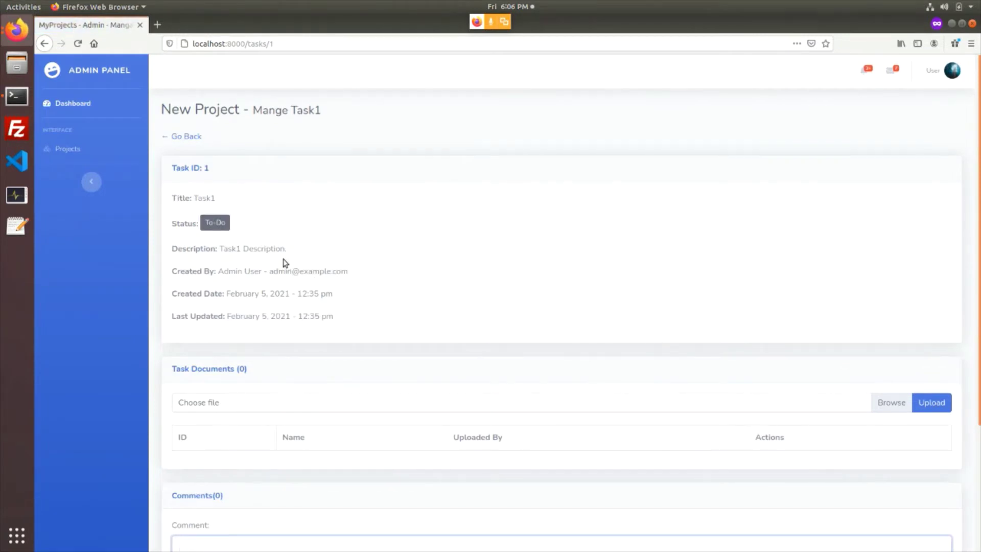
{"action": "left_click_drag", "start_coordinate": [177, 198], "coordinate": [344, 318]}
{"action": "left_click", "coordinate": [344, 319]}
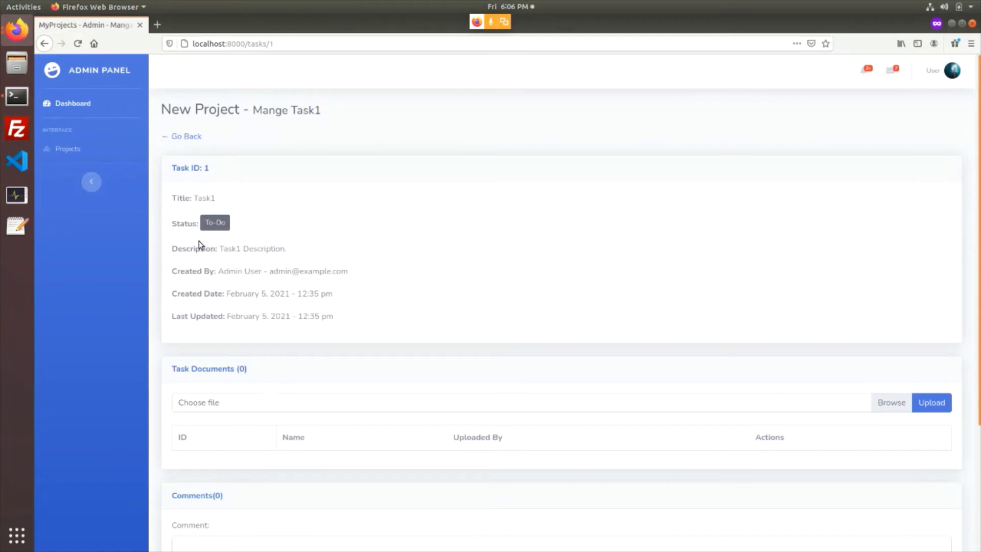
{"action": "scroll", "coordinate": [235, 311], "scroll_direction": "down", "scroll_amount": 3}
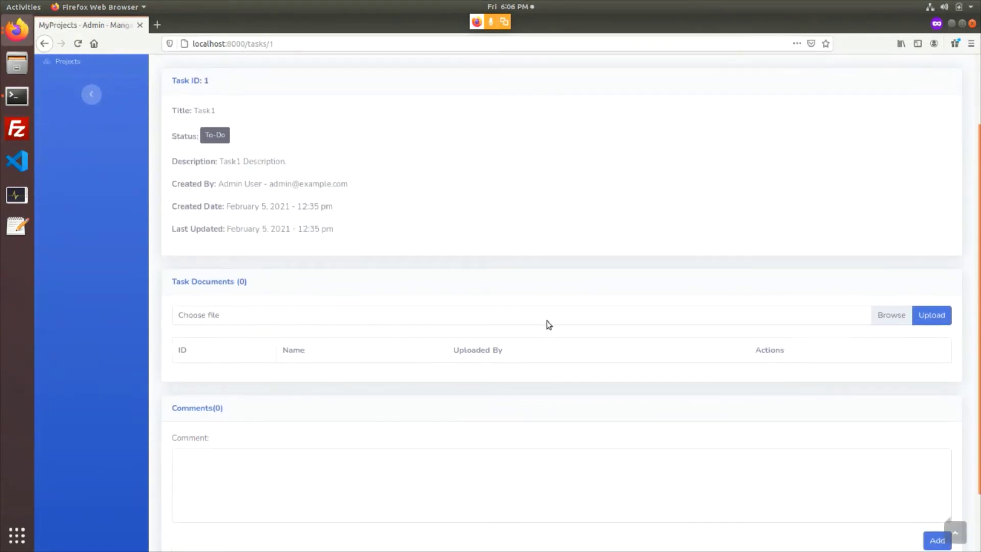
{"action": "scroll", "coordinate": [289, 348], "scroll_direction": "down", "scroll_amount": 3}
{"action": "left_click", "coordinate": [263, 414]}
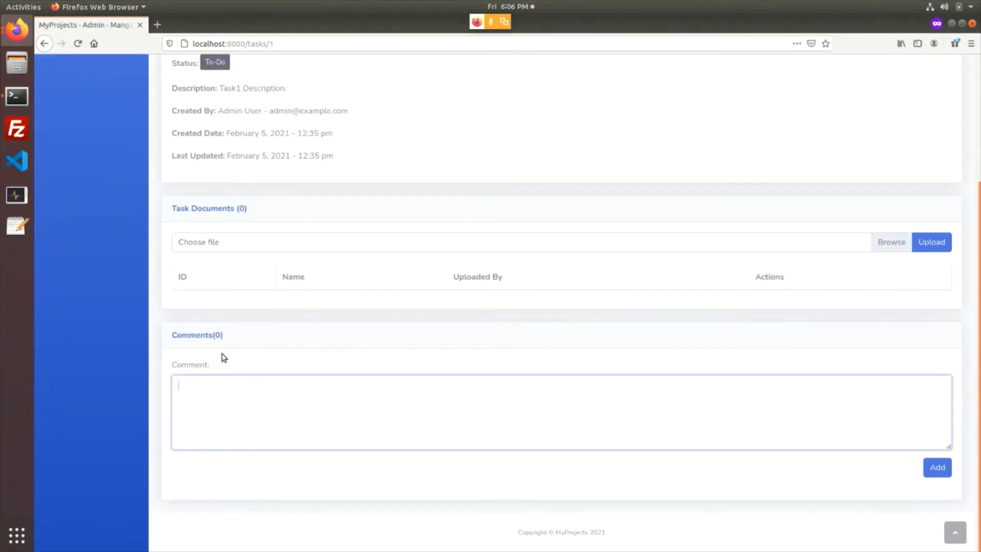
{"action": "scroll", "coordinate": [536, 467], "scroll_direction": "up", "scroll_amount": 3}
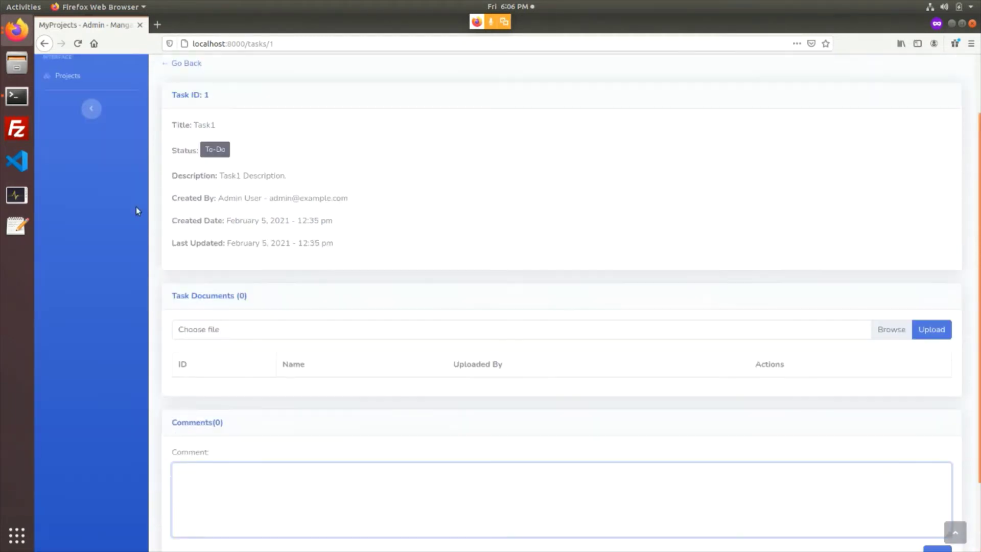
{"action": "left_click", "coordinate": [179, 63]}
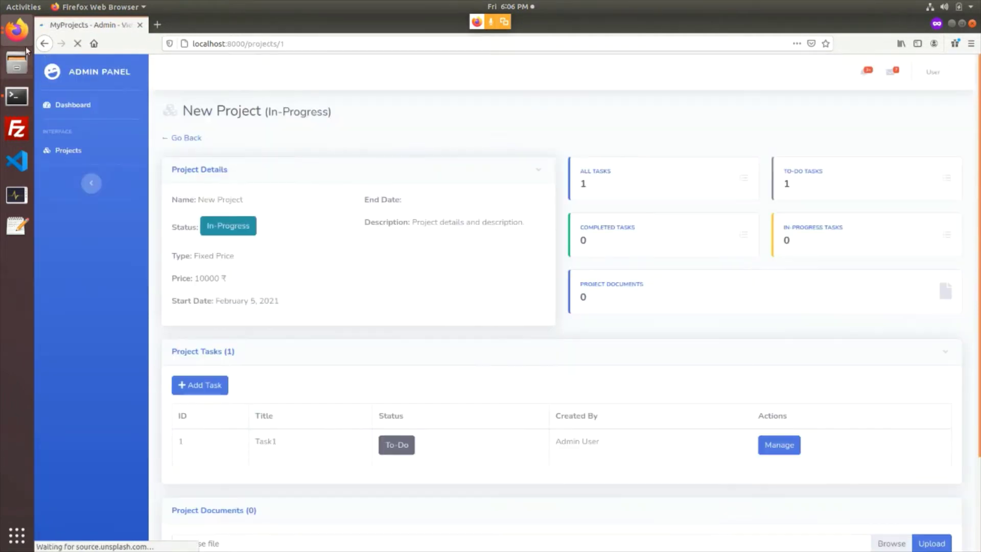
In the admin's window, view Task1's edit form and management page, returning to New Project each time
{"action": "left_click", "coordinate": [22, 44]}
{"action": "left_click", "coordinate": [93, 133]}
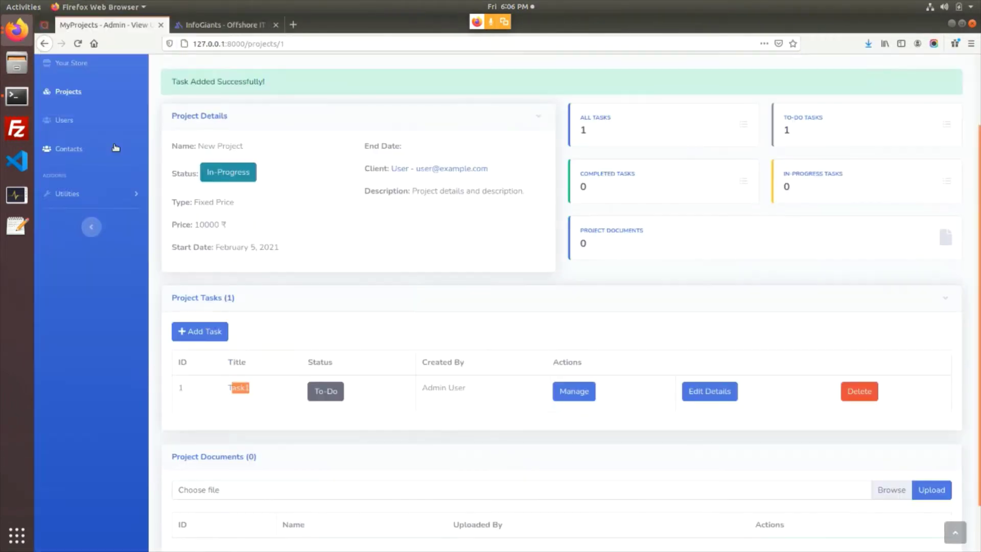
{"action": "left_click", "coordinate": [710, 391]}
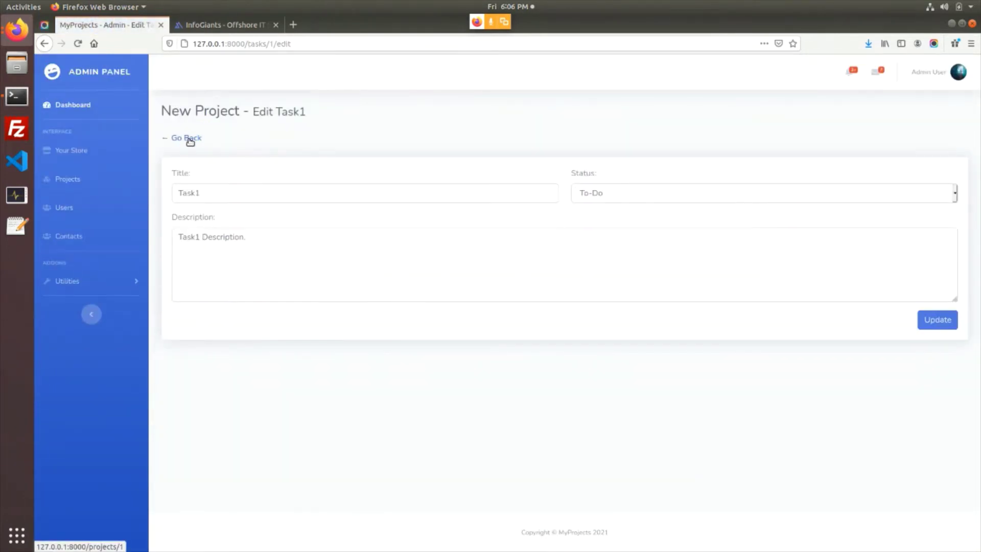
{"action": "left_click", "coordinate": [190, 141]}
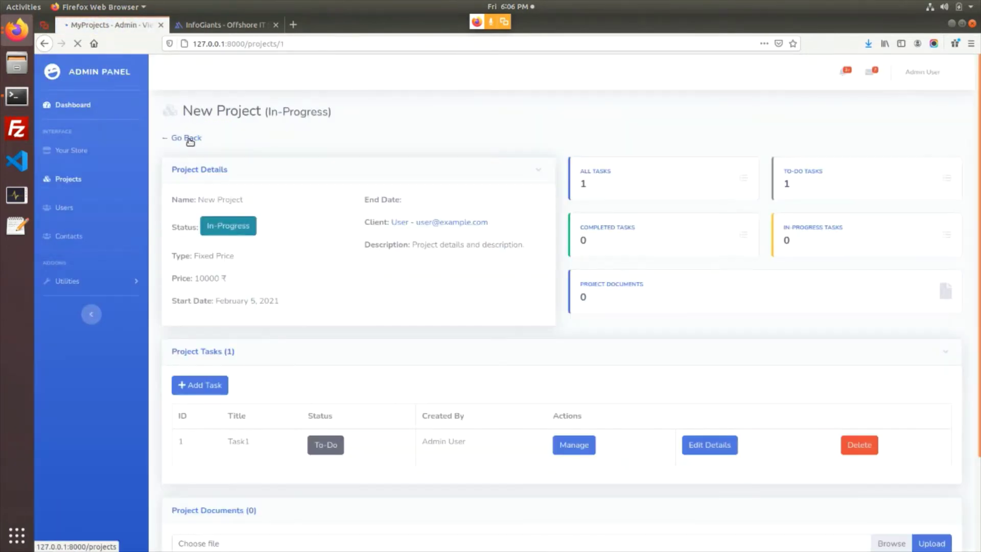
{"action": "left_click", "coordinate": [582, 444]}
{"action": "scroll", "coordinate": [399, 289], "scroll_direction": "down", "scroll_amount": 3}
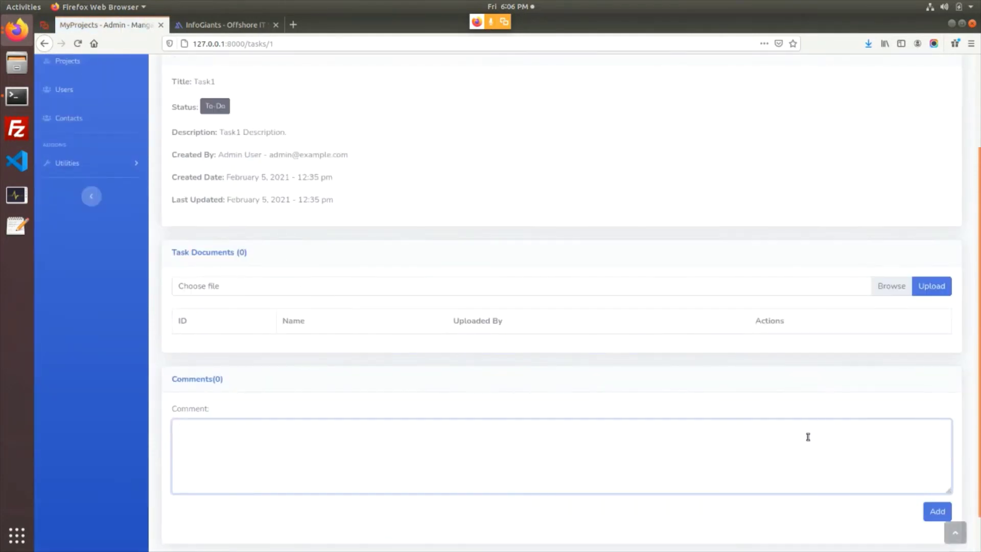
{"action": "scroll", "coordinate": [324, 321], "scroll_direction": "up", "scroll_amount": 3}
{"action": "left_click", "coordinate": [182, 106]}
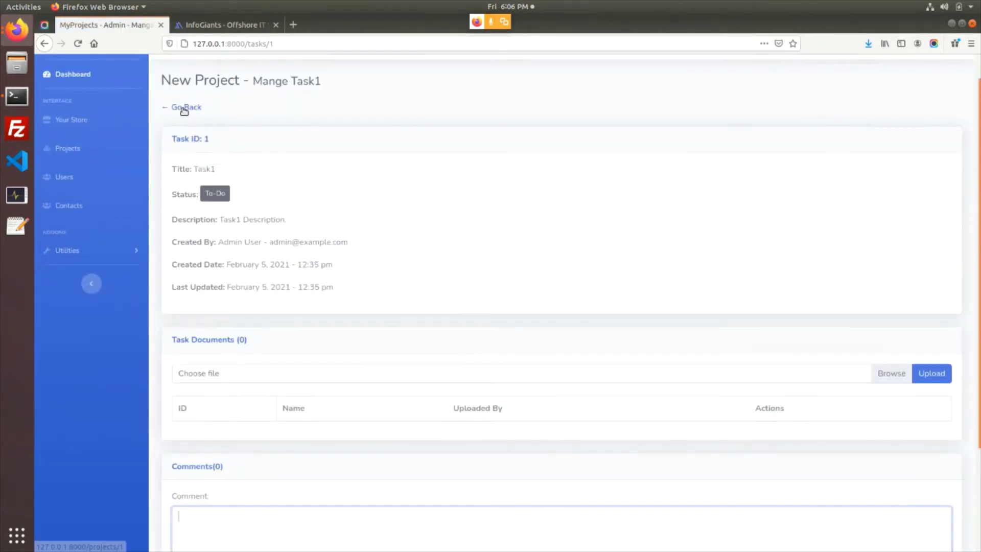
{"action": "scroll", "coordinate": [641, 300], "scroll_direction": "down", "scroll_amount": 3}
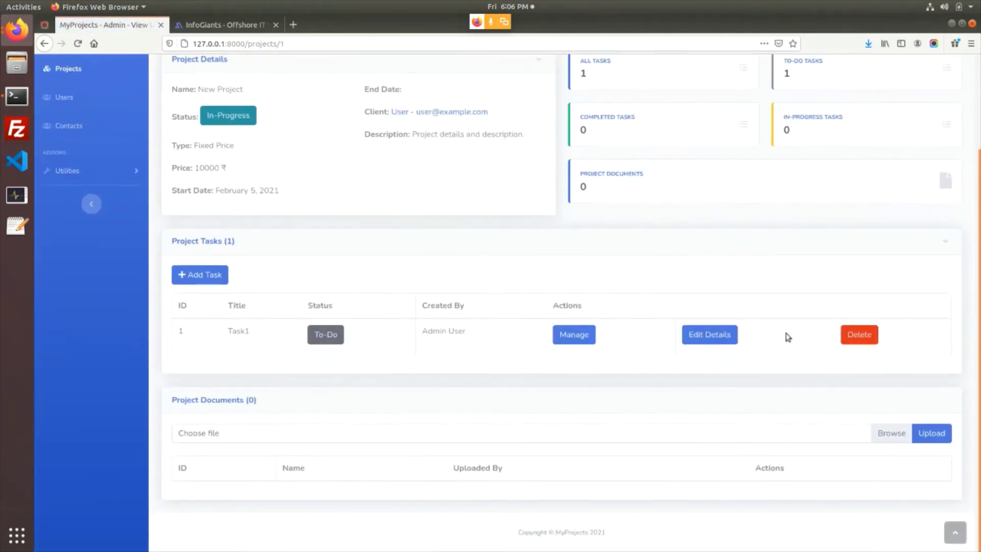
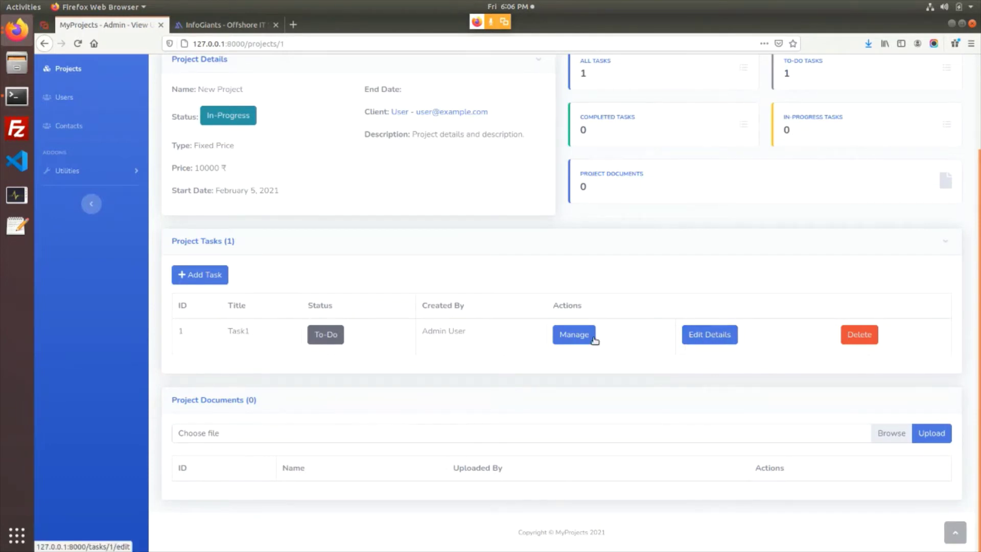
On Task1's management page, write the comment 'I am working on it but need some reference url to this feature.'
{"action": "left_click", "coordinate": [573, 335]}
{"action": "scroll", "coordinate": [368, 329], "scroll_direction": "down", "scroll_amount": 3}
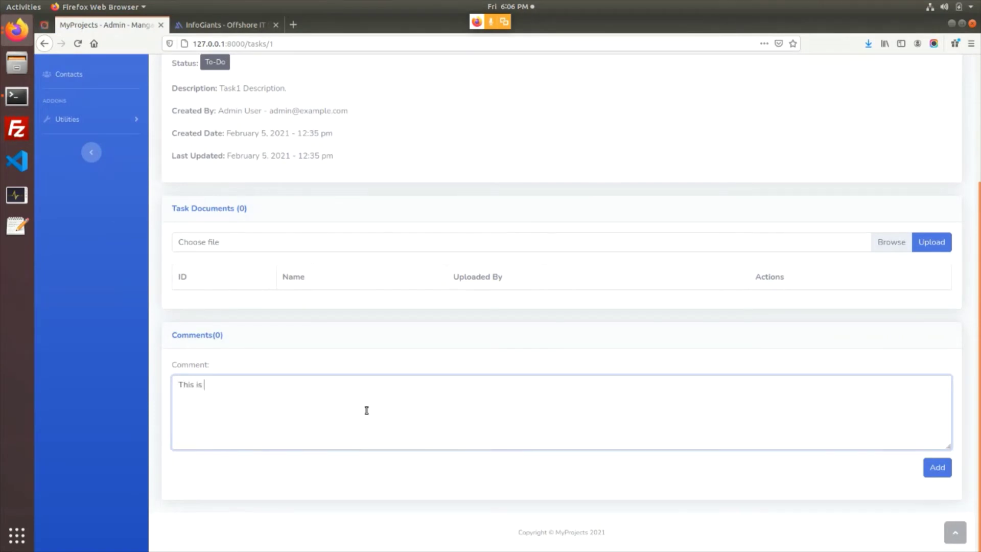
{"action": "key", "text": "ctrl+a"}
{"action": "type", "text": "I am working on it but need"}
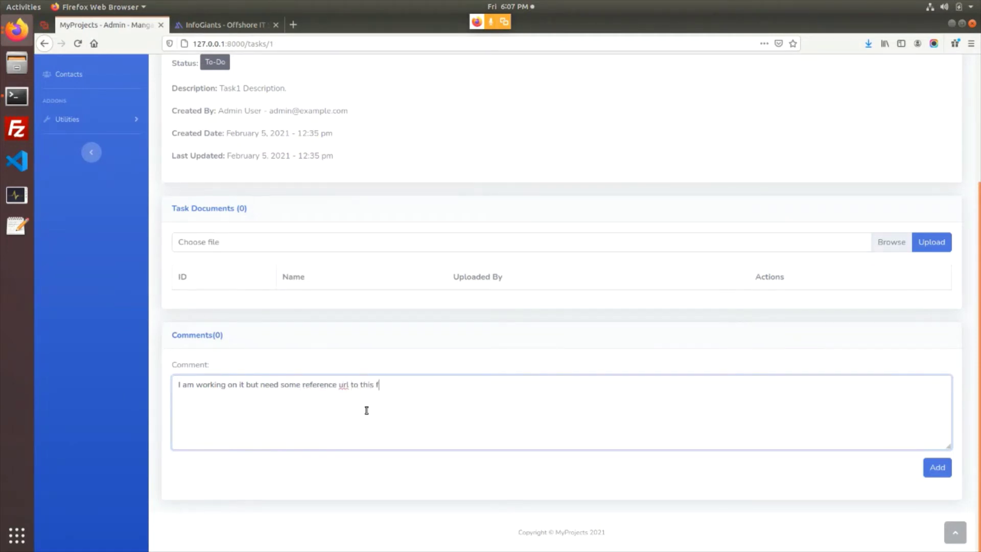
{"action": "key", "text": "ctrl+a"}
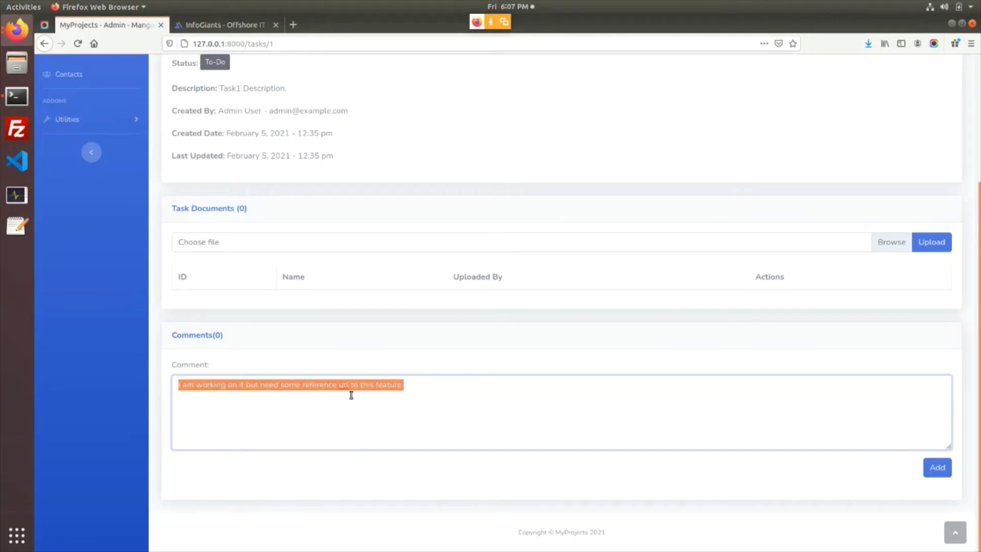
{"action": "left_click", "coordinate": [422, 417]}
{"action": "key", "text": "ctrl+a"}
{"action": "left_click", "coordinate": [444, 396]}
{"action": "key", "text": "ctrl+a"}
Post the comment on Task1 and check its author and date details
{"action": "left_click", "coordinate": [934, 467]}
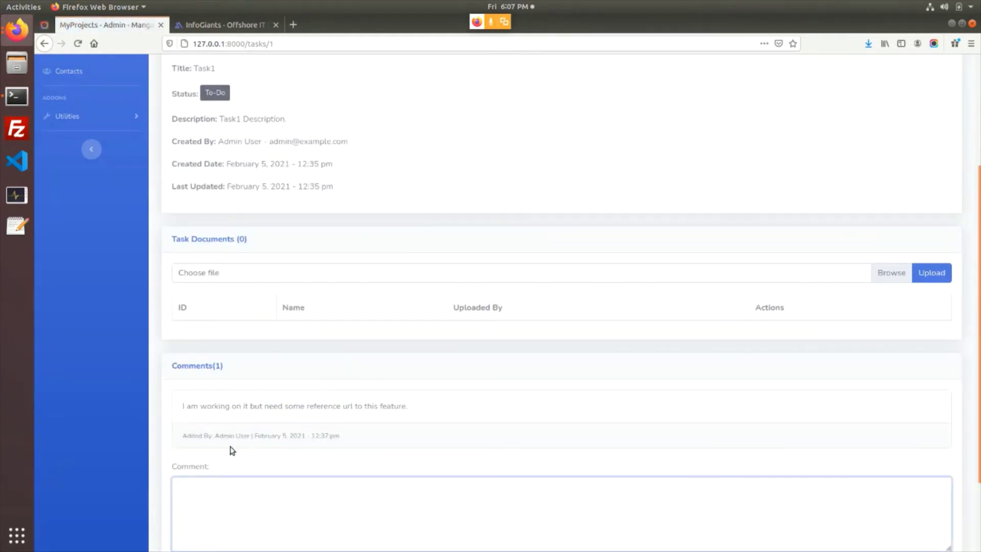
{"action": "left_click_drag", "start_coordinate": [183, 436], "coordinate": [241, 436]}
{"action": "left_click_drag", "start_coordinate": [297, 438], "coordinate": [334, 438]}
{"action": "left_click", "coordinate": [358, 439]}
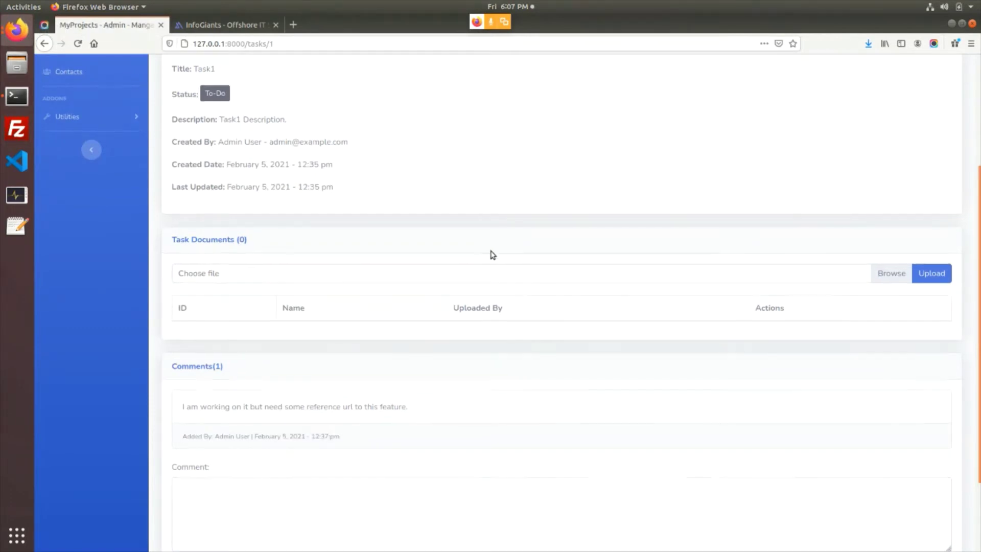
{"action": "scroll", "coordinate": [497, 248], "scroll_direction": "up", "scroll_amount": 4}
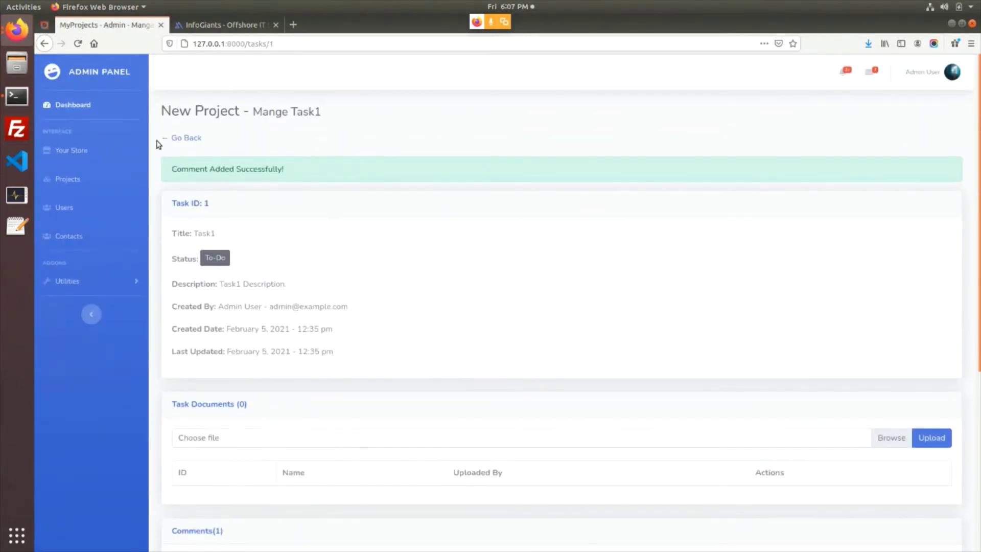
{"action": "left_click", "coordinate": [17, 29]}
In the user's window, open Task1 of New Project and read the admin's comment
{"action": "left_click", "coordinate": [104, 139]}
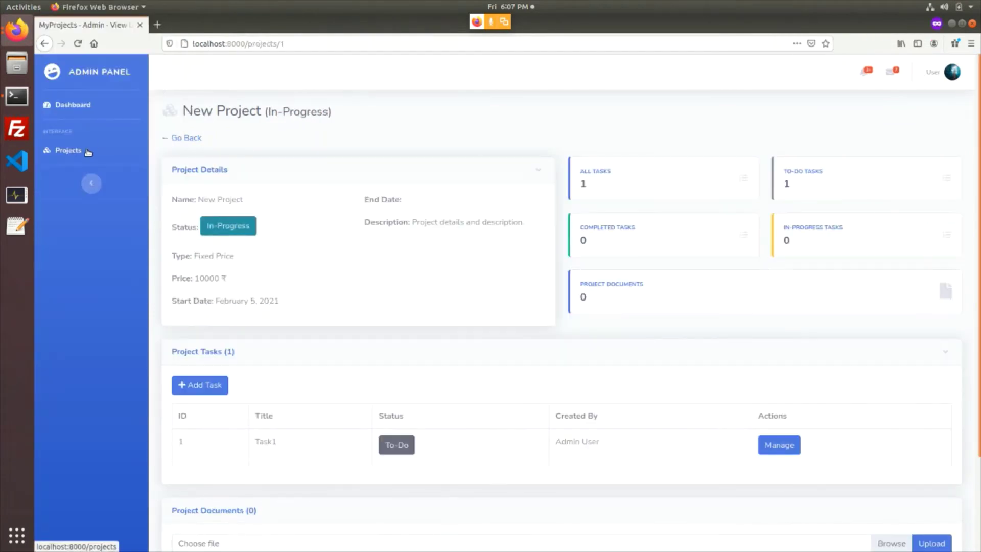
{"action": "left_click", "coordinate": [70, 151]}
{"action": "left_click", "coordinate": [838, 270]}
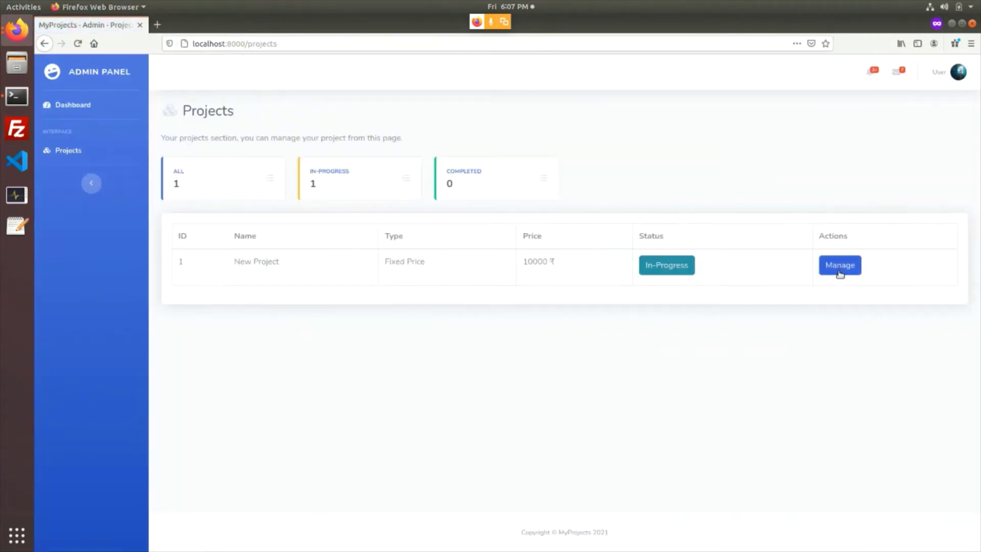
{"action": "scroll", "coordinate": [365, 297], "scroll_direction": "down", "scroll_amount": 5}
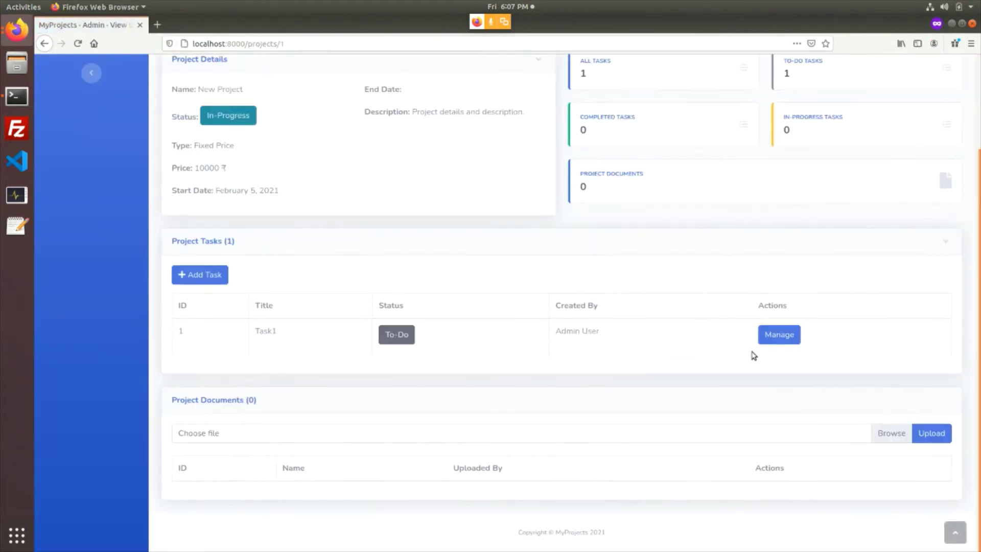
{"action": "left_click", "coordinate": [776, 343]}
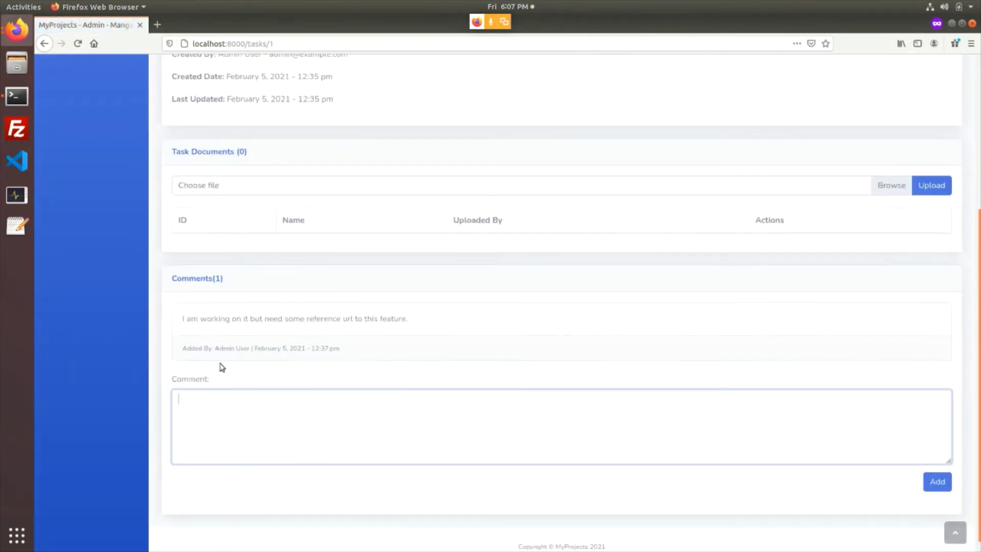
{"action": "left_click_drag", "start_coordinate": [230, 352], "coordinate": [255, 353]}
{"action": "left_click_drag", "start_coordinate": [197, 322], "coordinate": [337, 331]}
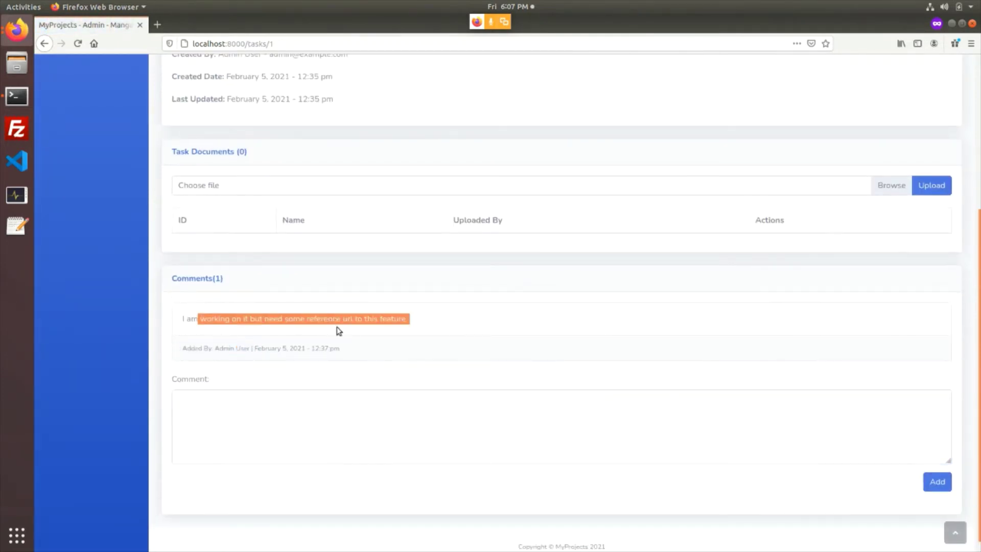
{"action": "left_click", "coordinate": [350, 423]}
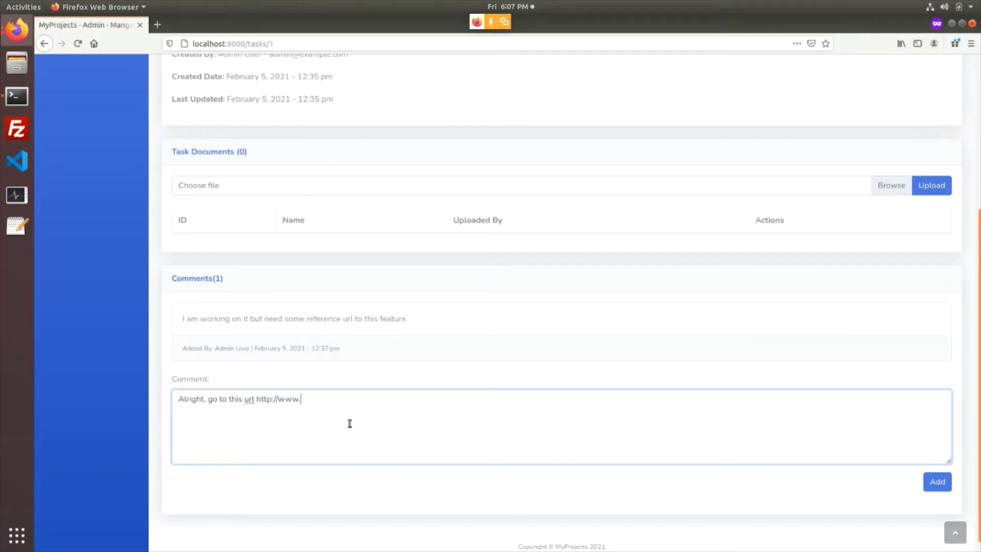
{"action": "key", "text": "ctrl+a"}
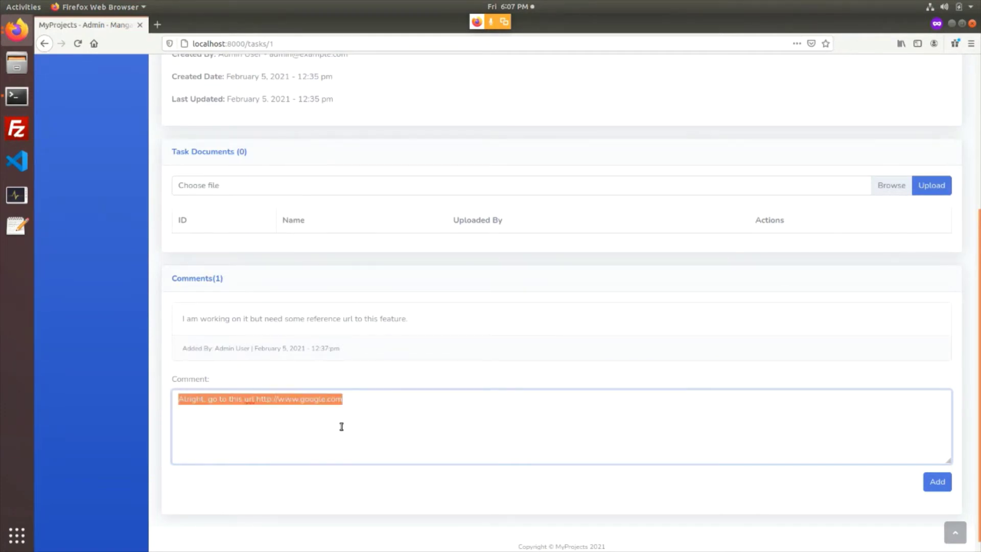
{"action": "left_click", "coordinate": [936, 481]}
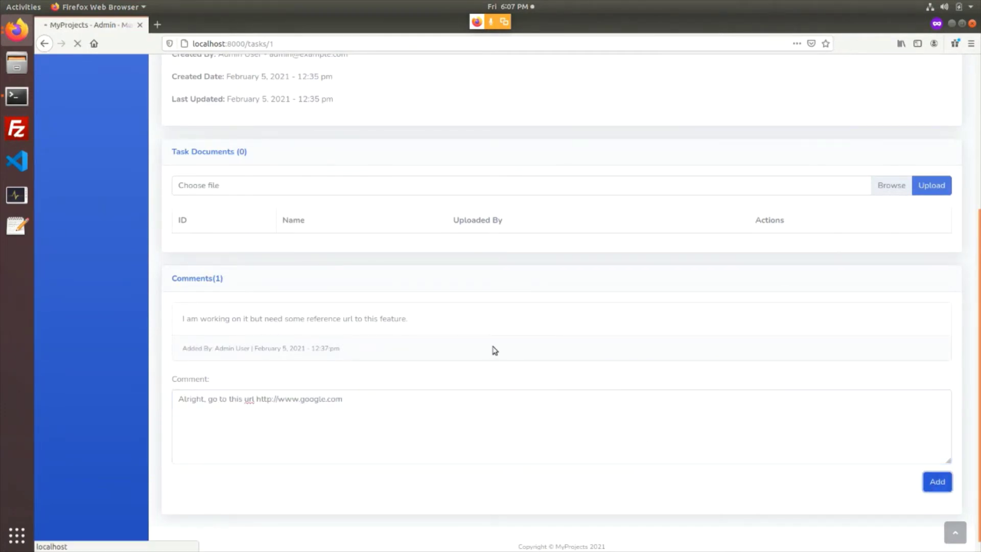
{"action": "scroll", "coordinate": [275, 330], "scroll_direction": "up", "scroll_amount": 3}
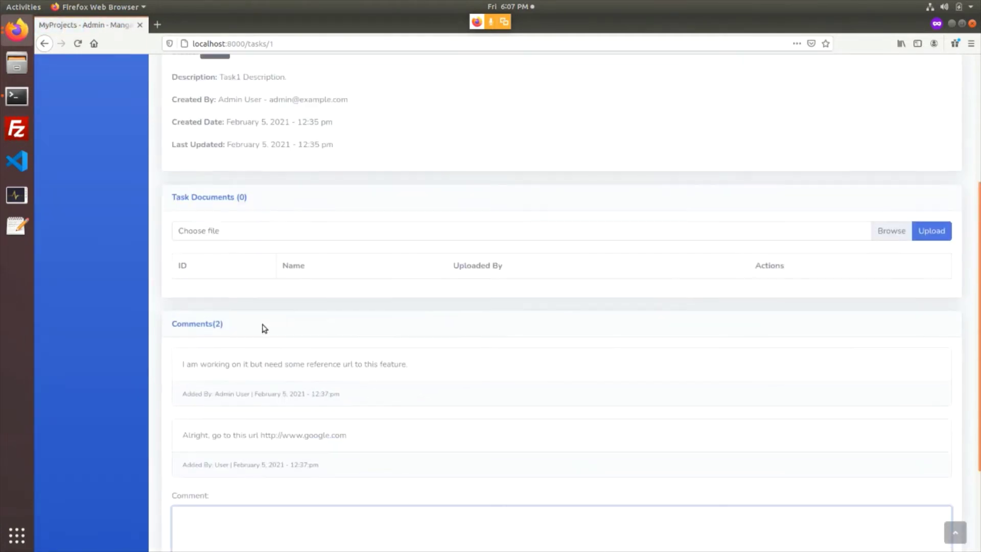
{"action": "scroll", "coordinate": [242, 375], "scroll_direction": "down", "scroll_amount": 2}
{"action": "left_click_drag", "start_coordinate": [182, 305], "coordinate": [282, 397]}
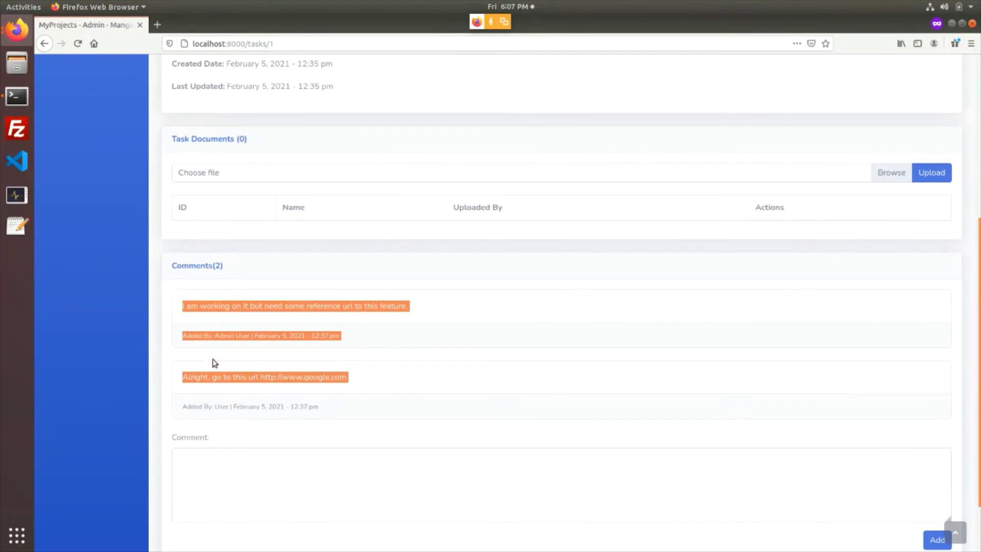
{"action": "left_click_drag", "start_coordinate": [219, 266], "coordinate": [245, 269]}
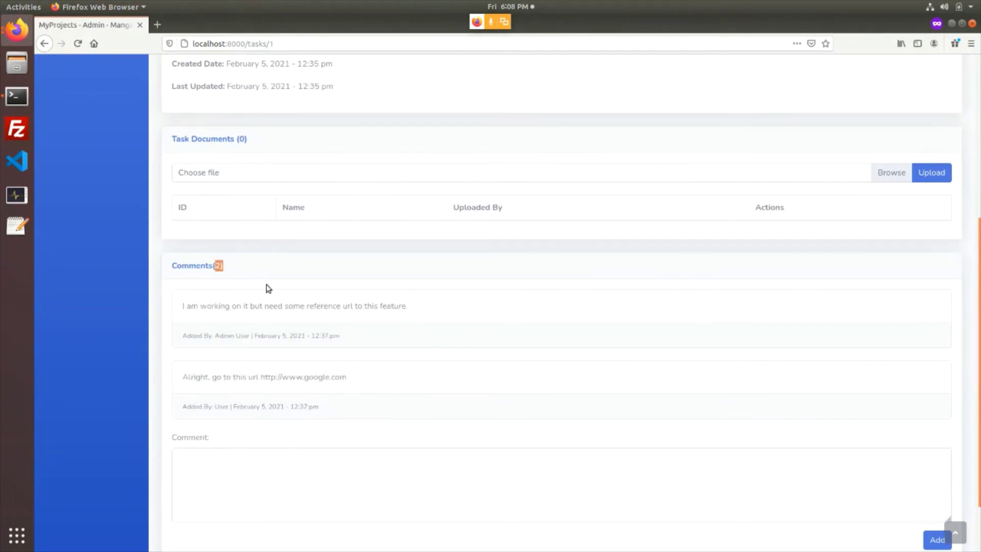
Review the comment thread, then bring the admin's task window back to the front
{"action": "scroll", "coordinate": [332, 327], "scroll_direction": "up", "scroll_amount": 6}
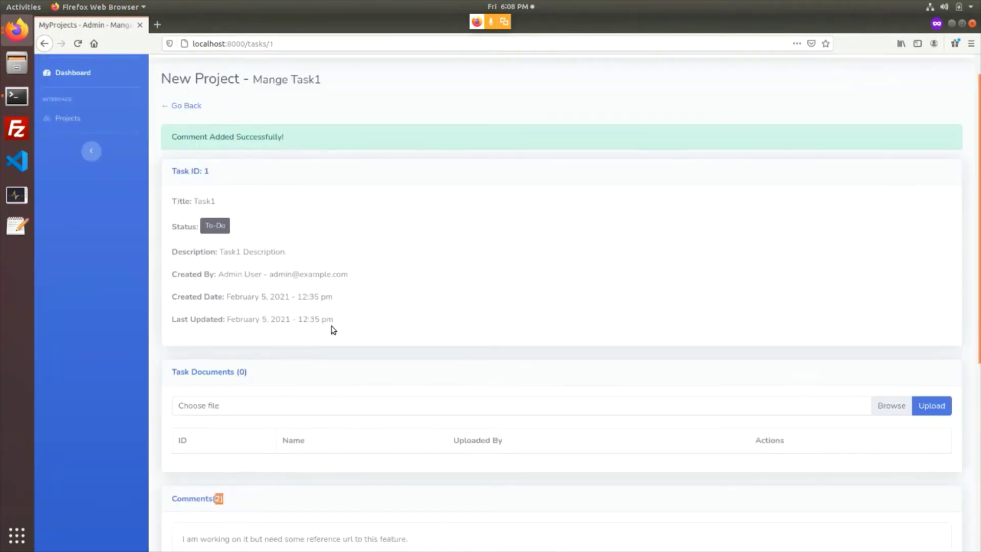
{"action": "scroll", "coordinate": [327, 337], "scroll_direction": "down", "scroll_amount": 4}
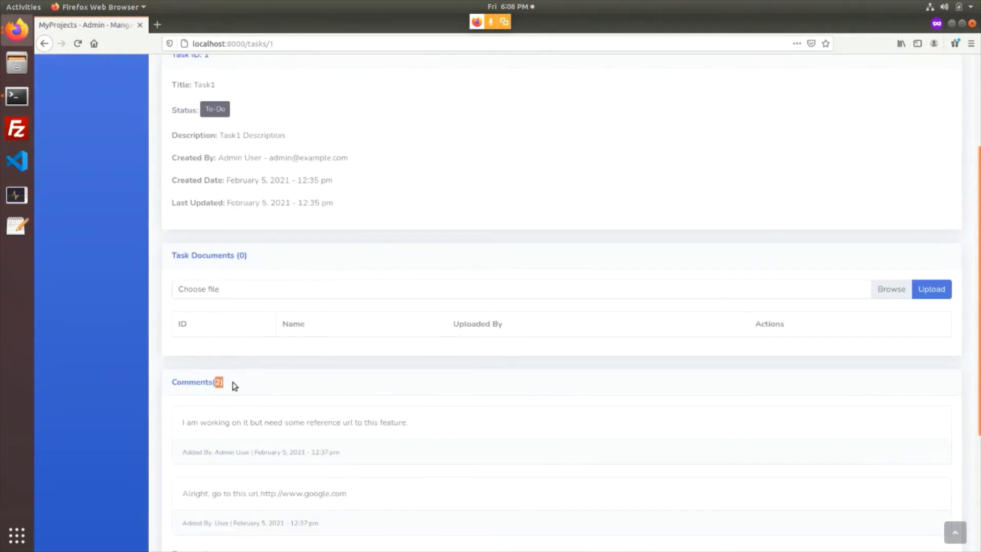
{"action": "left_click", "coordinate": [8, 31]}
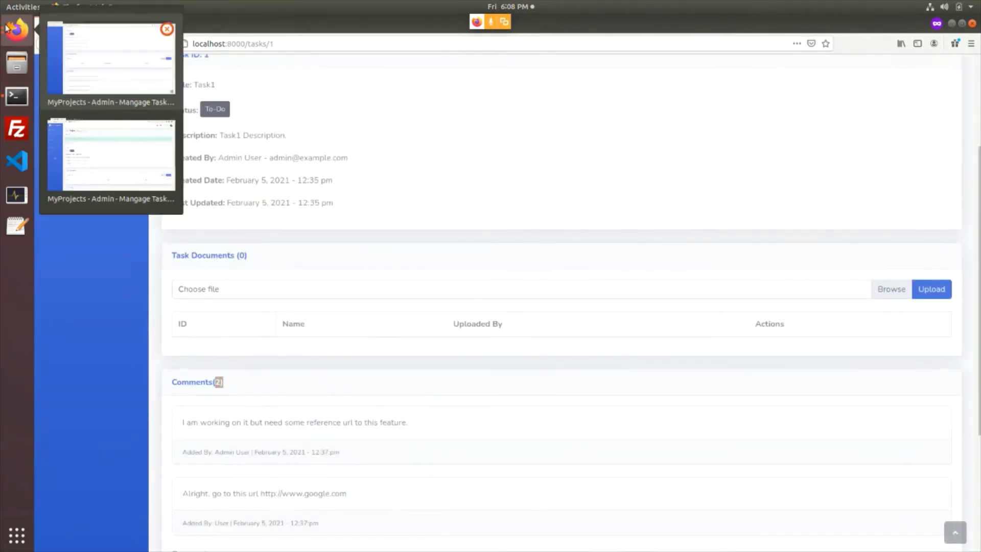
{"action": "left_click", "coordinate": [110, 145]}
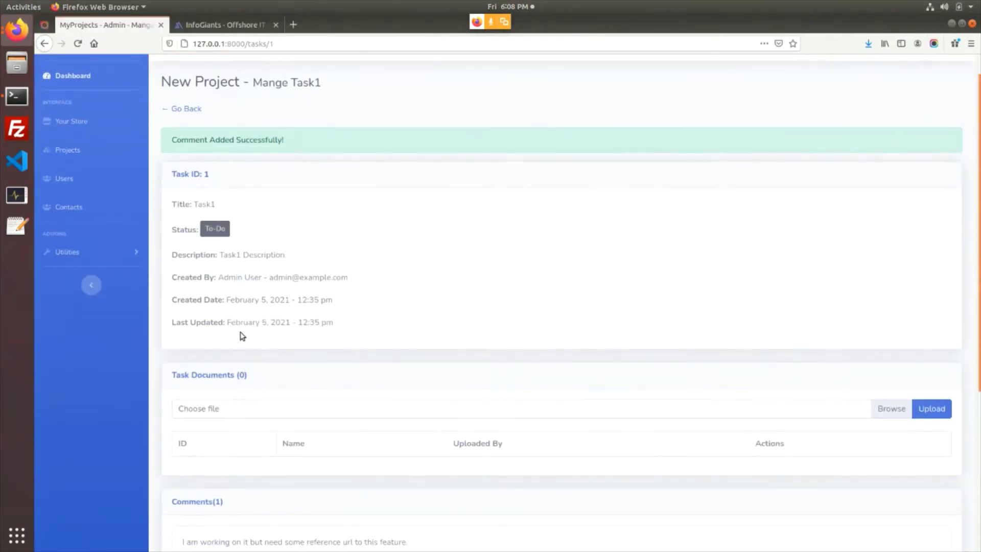
Reload Task1 to see the reply and begin choosing a task document, first picking the home page video
{"action": "key", "text": "F5"}
{"action": "scroll", "coordinate": [270, 416], "scroll_direction": "down", "scroll_amount": 5}
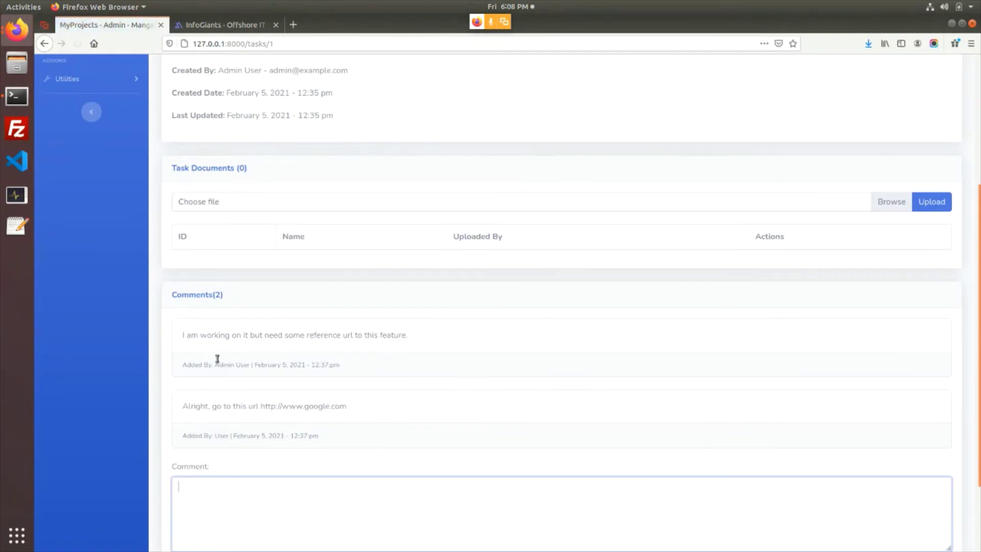
{"action": "scroll", "coordinate": [274, 322], "scroll_direction": "up", "scroll_amount": 2}
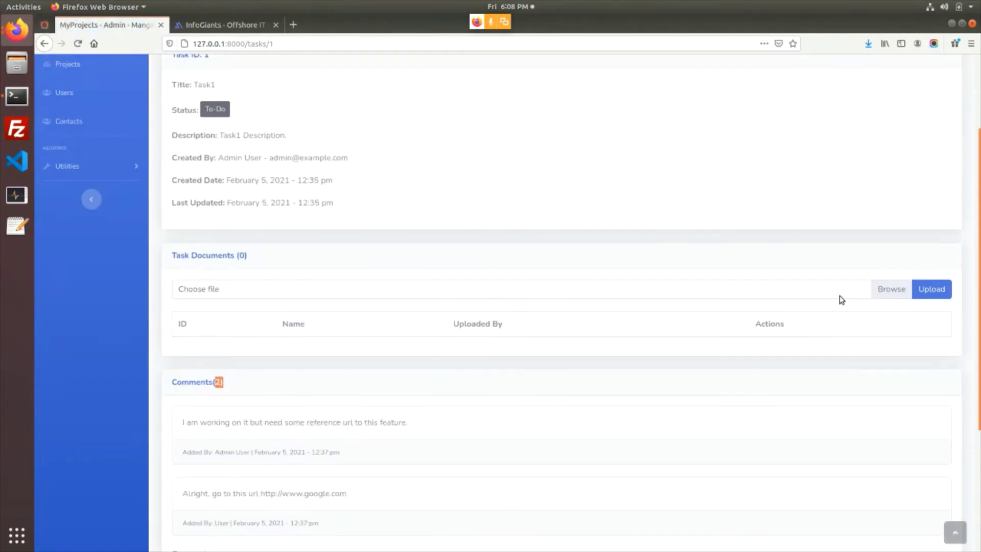
{"action": "left_click", "coordinate": [893, 289]}
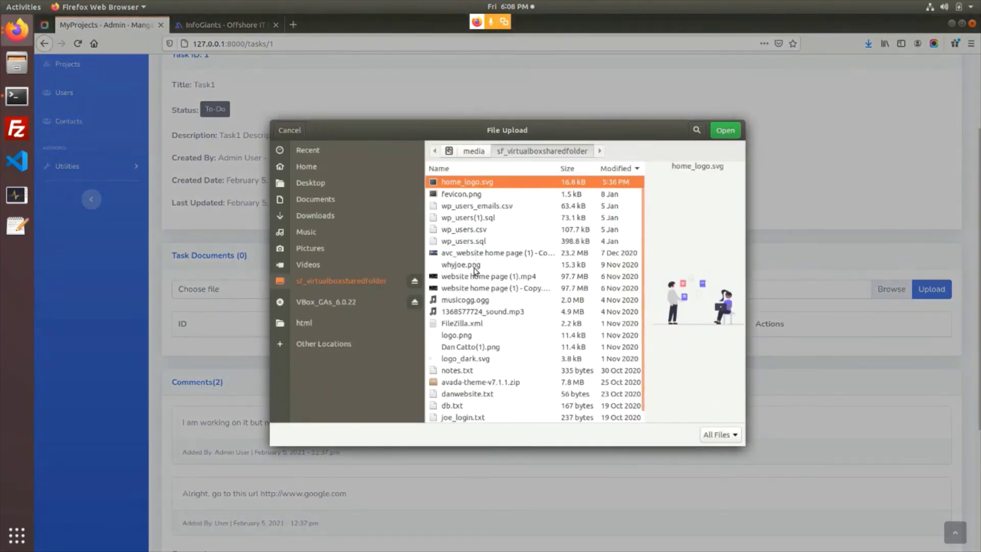
{"action": "left_click", "coordinate": [469, 253]}
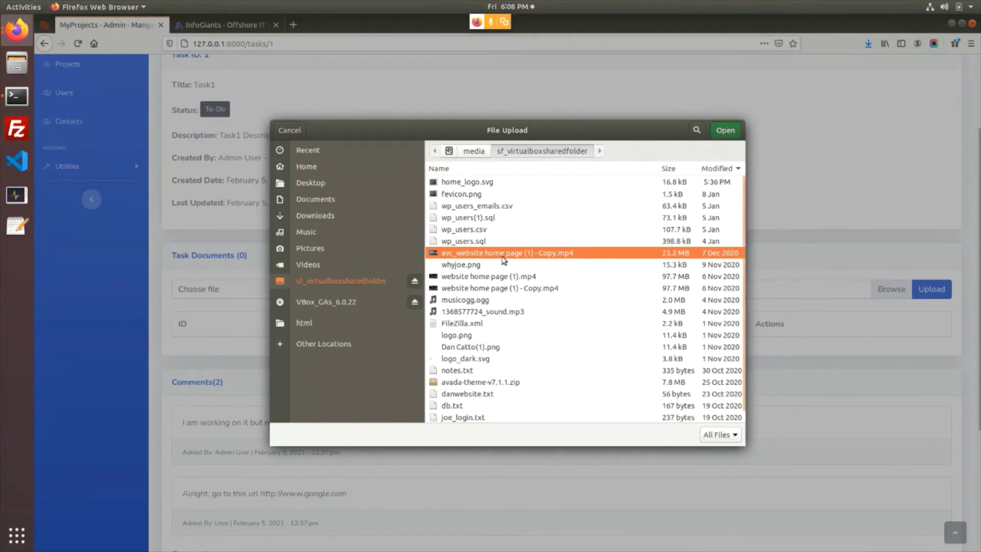
{"action": "double_click", "coordinate": [503, 258]}
Choose fevicon.png instead and upload it to Task1's documents
{"action": "left_click", "coordinate": [895, 294]}
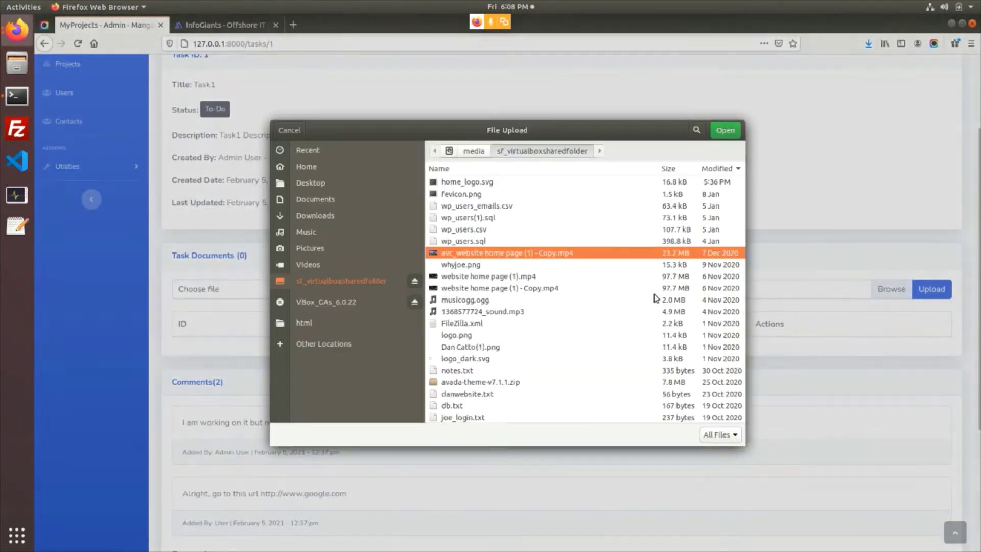
{"action": "left_click", "coordinate": [479, 196]}
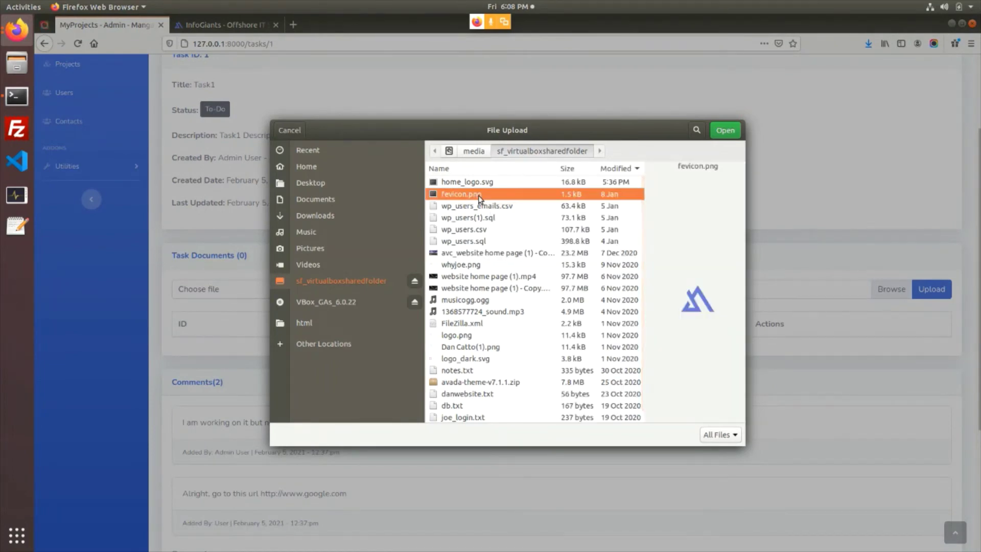
{"action": "left_click", "coordinate": [723, 134]}
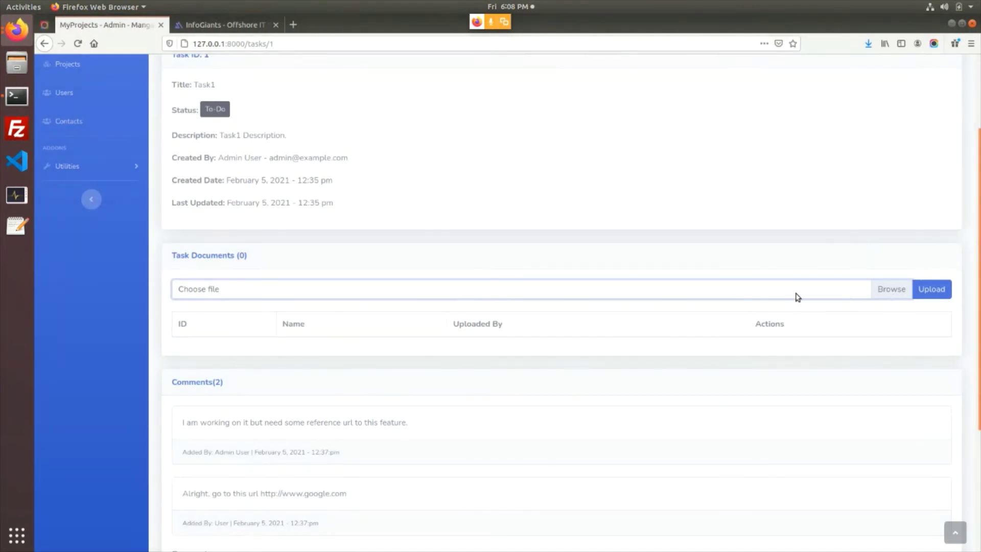
{"action": "left_click", "coordinate": [796, 293]}
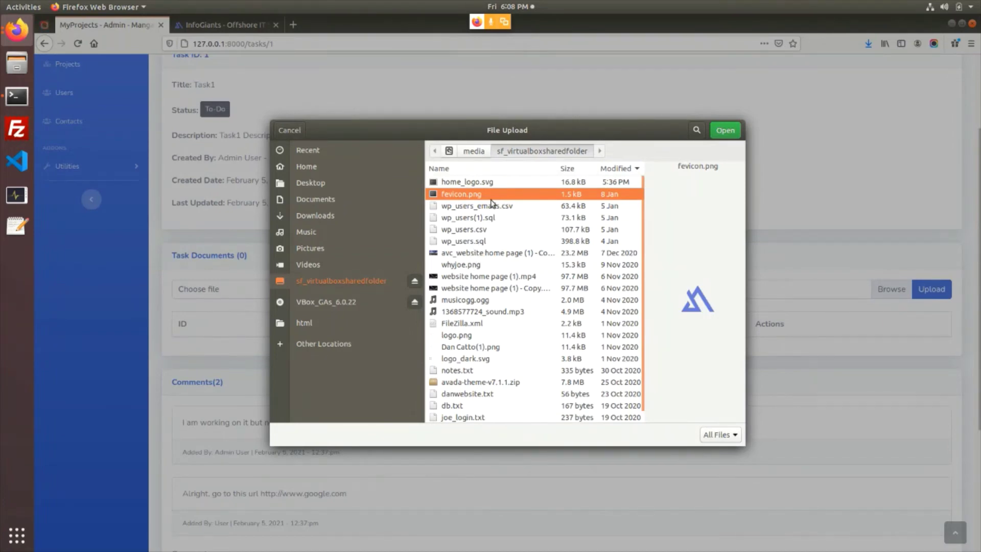
{"action": "left_click", "coordinate": [724, 131]}
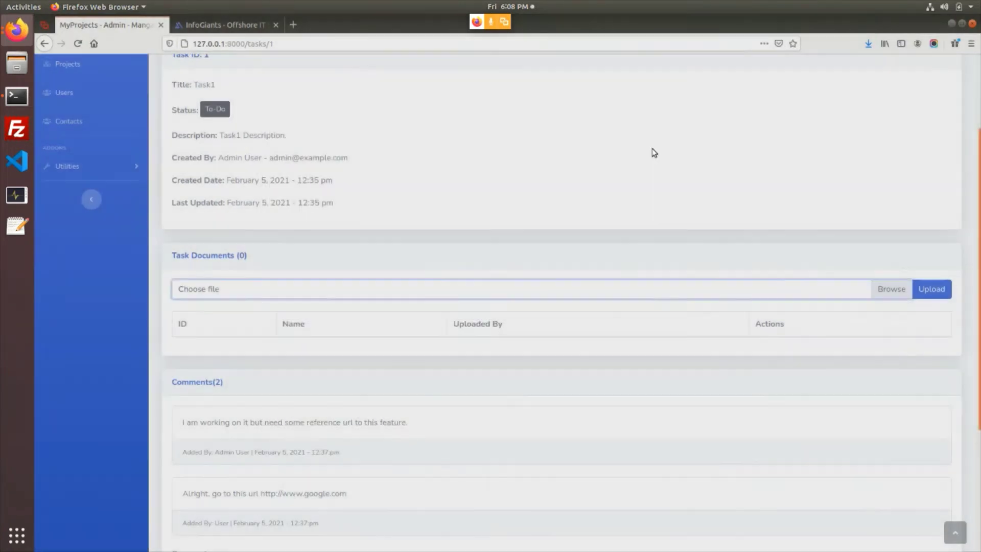
{"action": "left_click", "coordinate": [931, 290]}
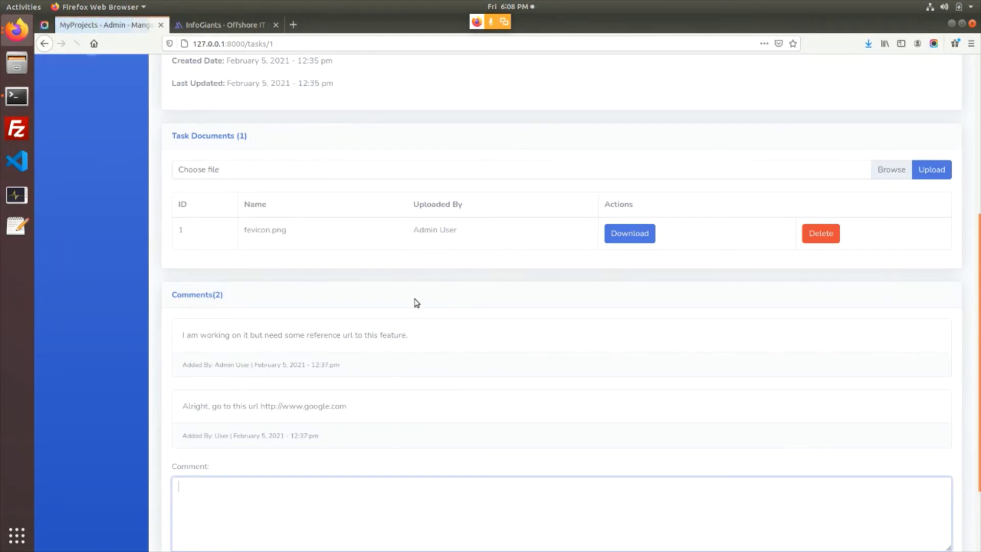
{"action": "left_click_drag", "start_coordinate": [258, 233], "coordinate": [570, 248]}
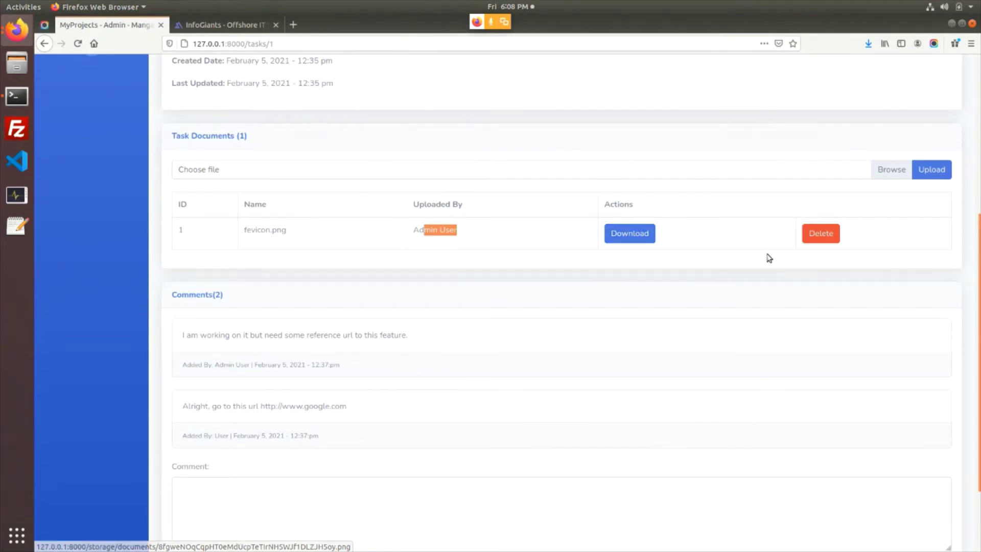
{"action": "left_click", "coordinate": [637, 239]}
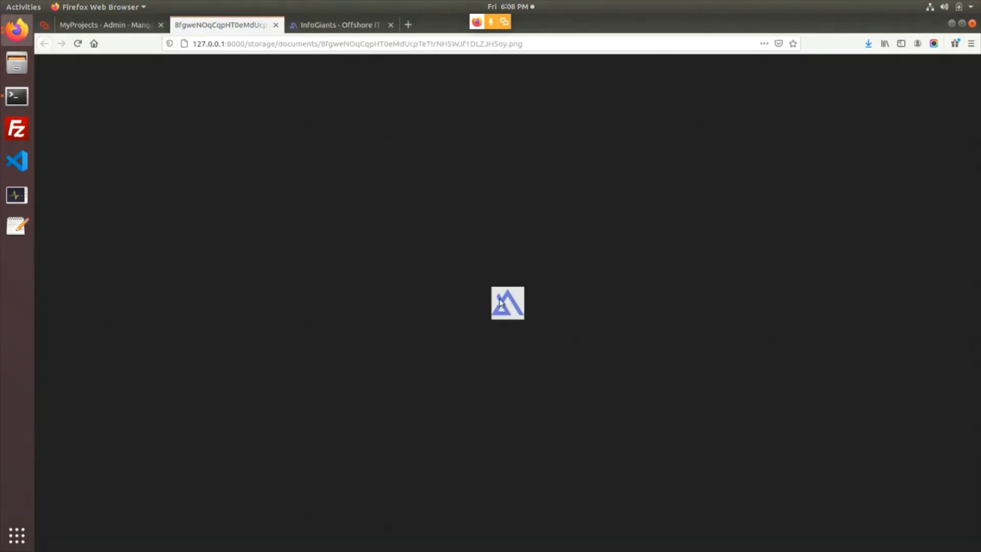
{"action": "key", "text": "ctrl+w"}
{"action": "scroll", "coordinate": [709, 281], "scroll_direction": "up", "scroll_amount": 2}
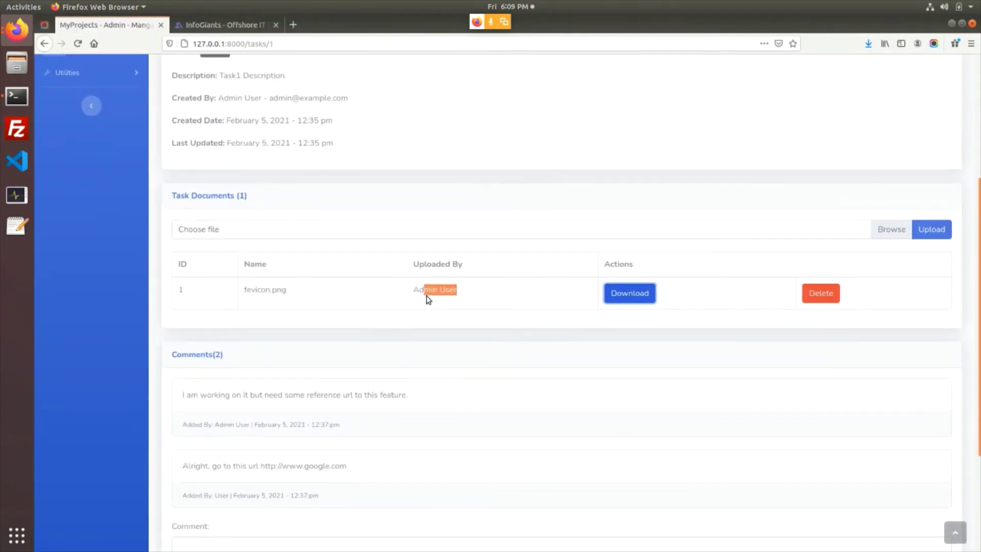
{"action": "scroll", "coordinate": [419, 297], "scroll_direction": "up", "scroll_amount": 2}
{"action": "left_click_drag", "start_coordinate": [238, 254], "coordinate": [245, 255]}
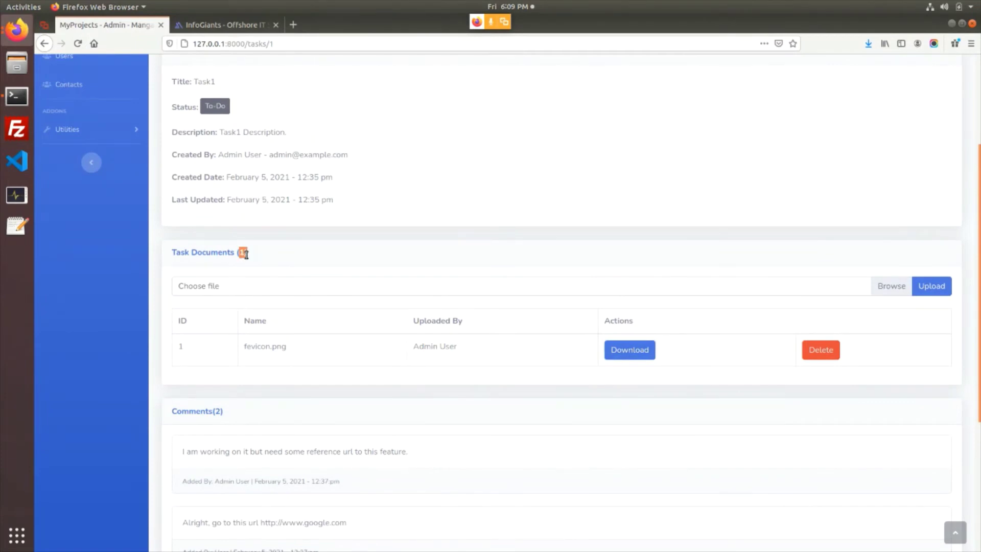
{"action": "scroll", "coordinate": [289, 279], "scroll_direction": "up", "scroll_amount": 1}
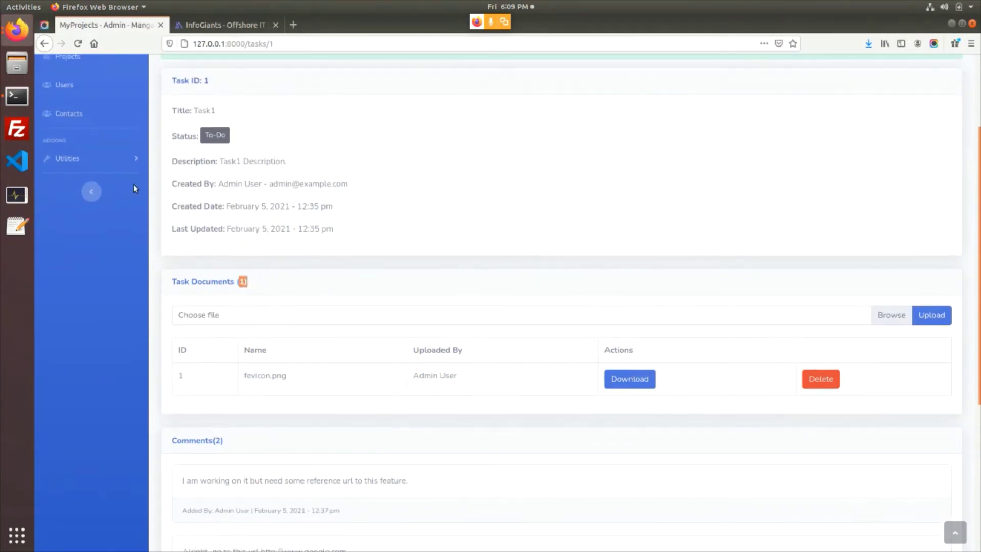
{"action": "left_click", "coordinate": [18, 38]}
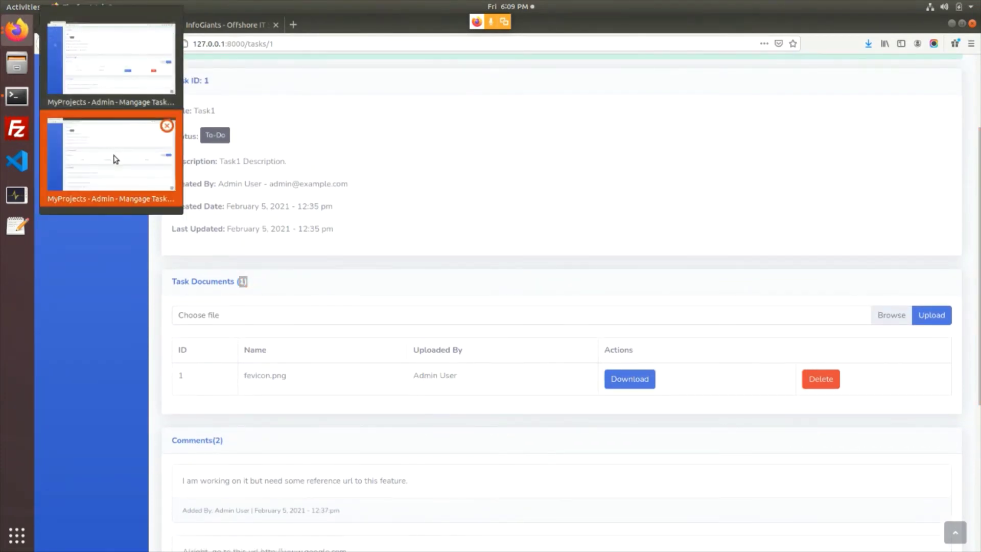
{"action": "left_click", "coordinate": [113, 153]}
{"action": "key", "text": "F5"}
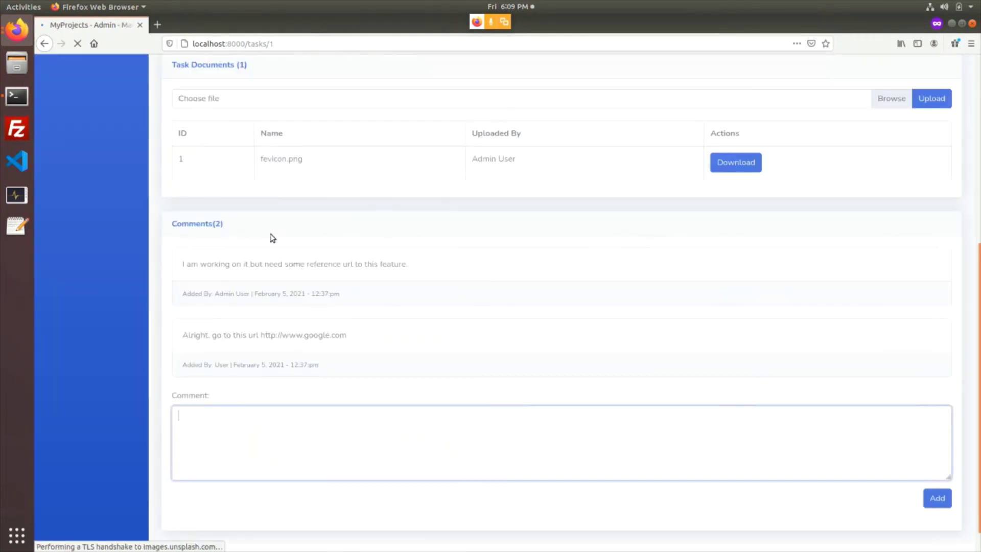
{"action": "scroll", "coordinate": [247, 237], "scroll_direction": "up", "scroll_amount": 3}
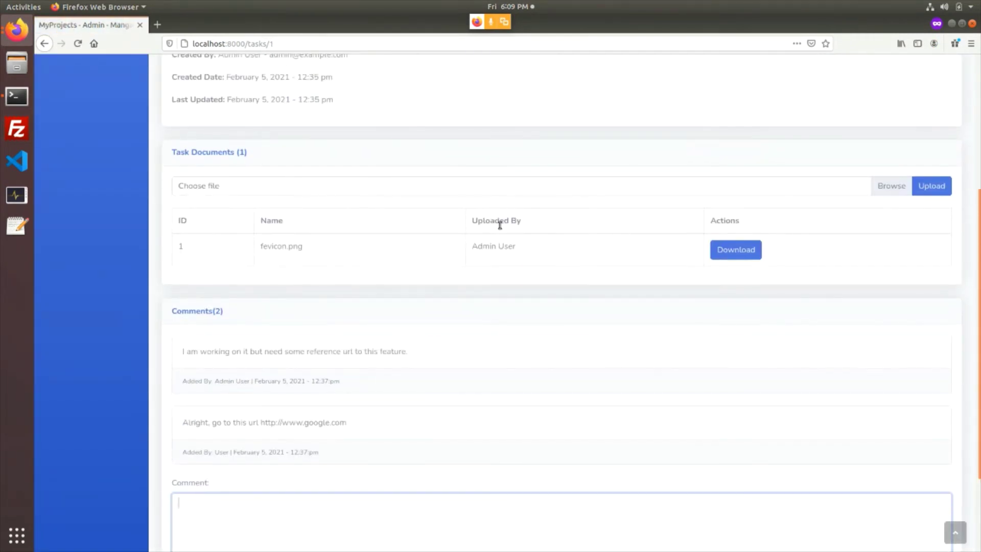
{"action": "scroll", "coordinate": [442, 278], "scroll_direction": "up", "scroll_amount": 7}
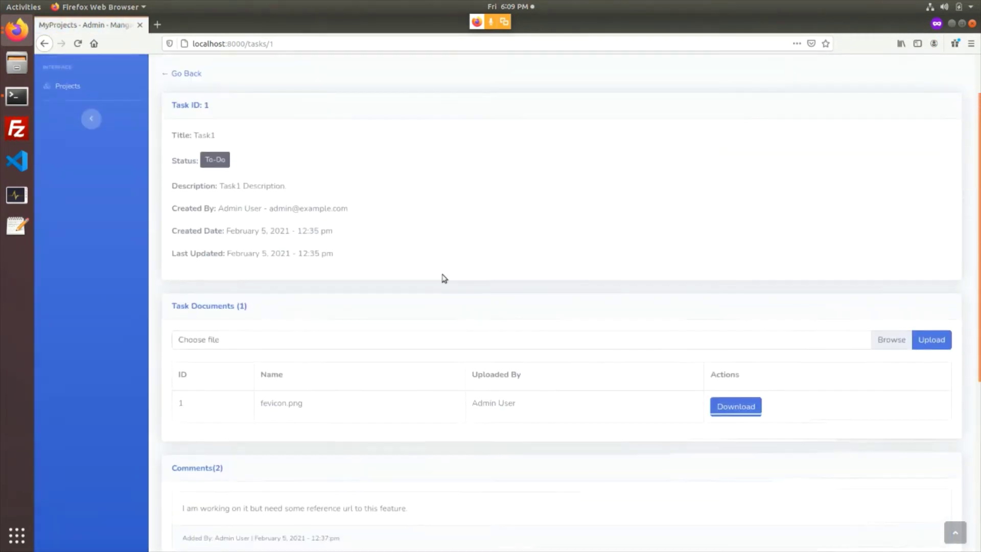
{"action": "left_click", "coordinate": [22, 25]}
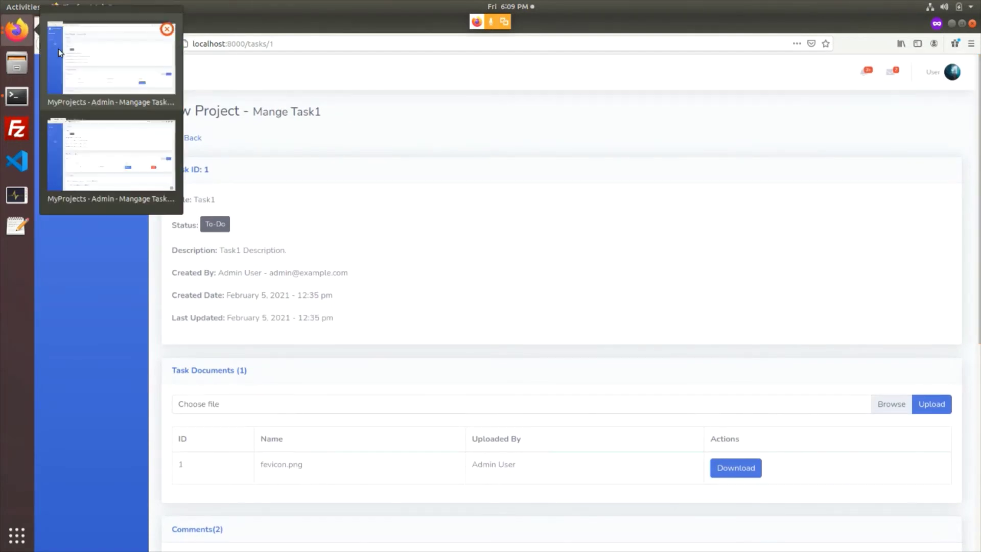
{"action": "left_click", "coordinate": [104, 108]}
{"action": "scroll", "coordinate": [285, 291], "scroll_direction": "down", "scroll_amount": 3}
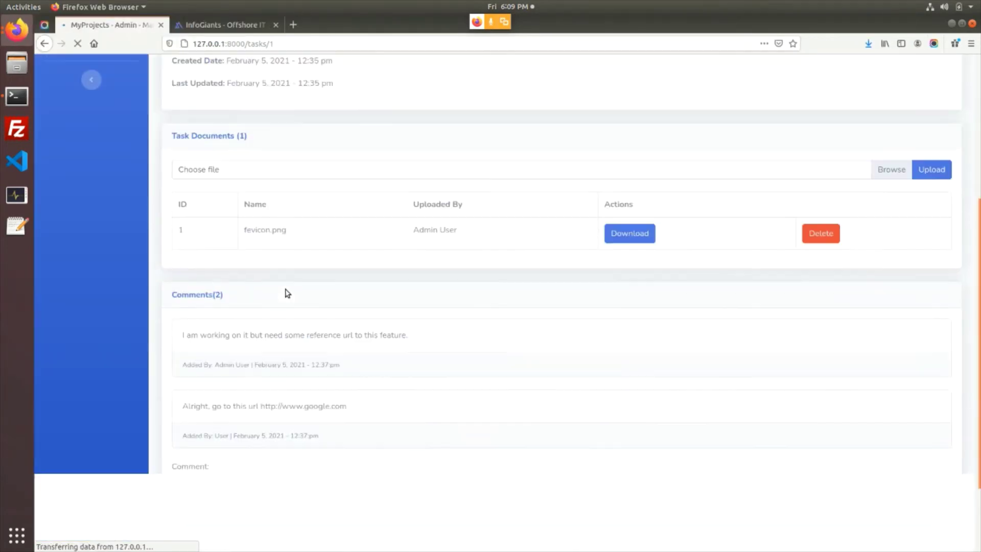
{"action": "scroll", "coordinate": [216, 286], "scroll_direction": "up", "scroll_amount": 3}
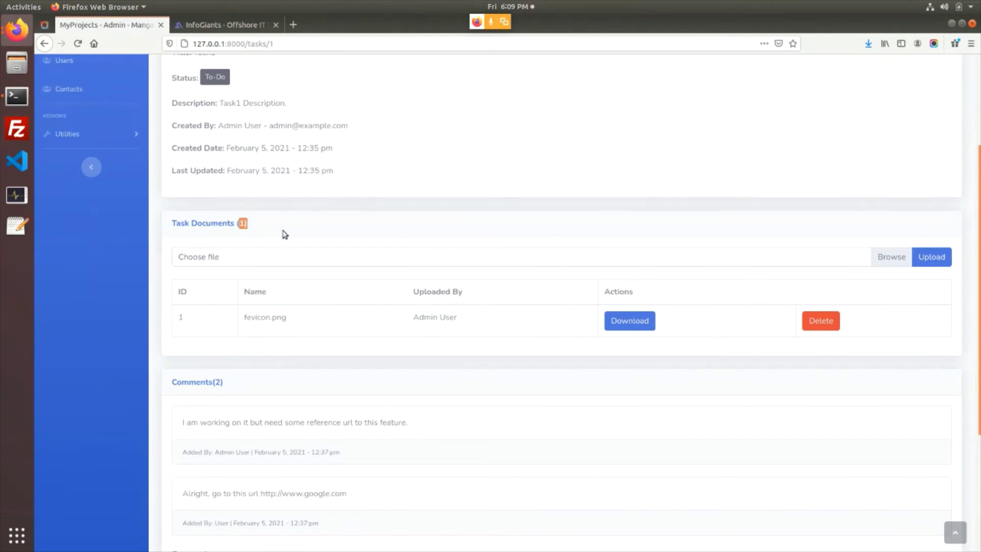
{"action": "left_click", "coordinate": [639, 320]}
{"action": "key", "text": "alt+Tab"}
{"action": "left_click", "coordinate": [17, 30]}
{"action": "left_click", "coordinate": [17, 30]}
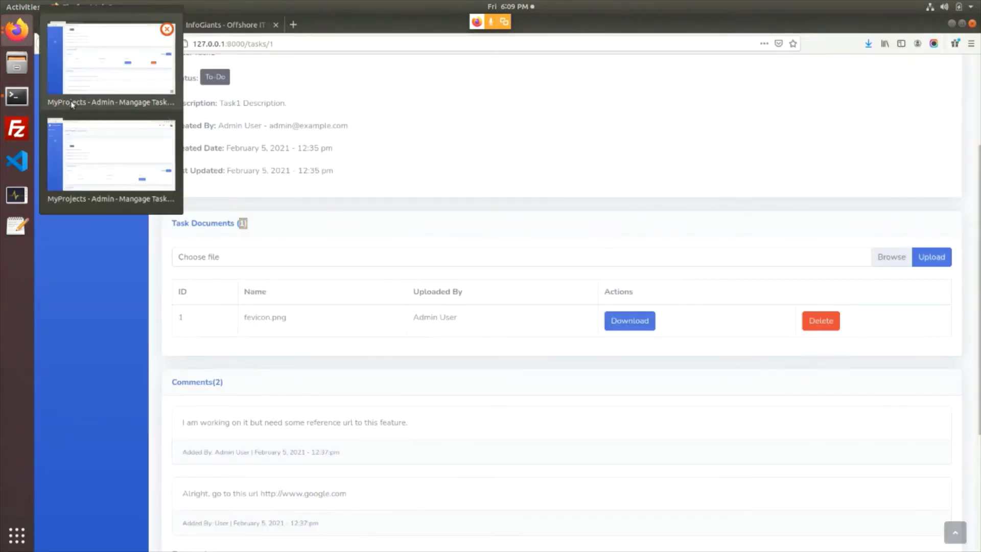
{"action": "left_click", "coordinate": [119, 167]}
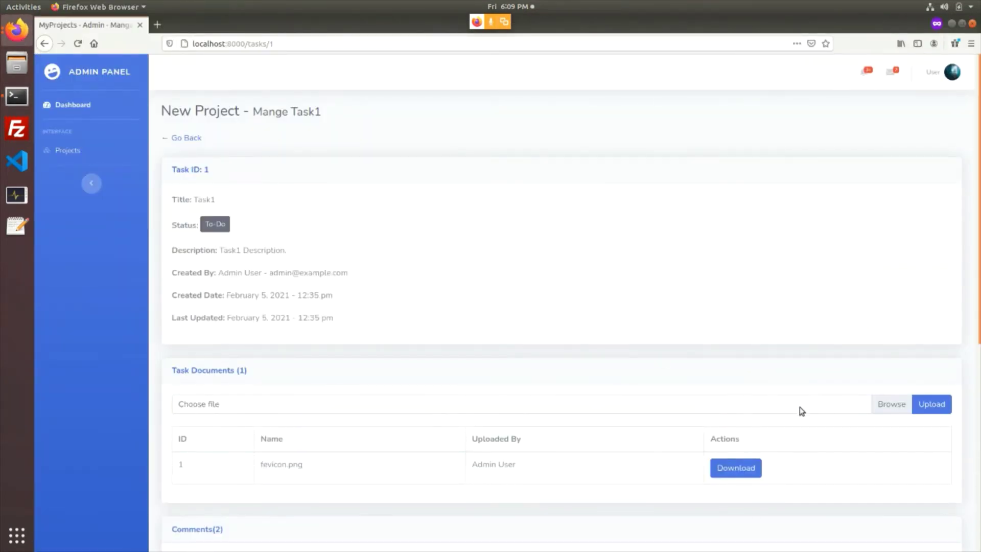
From the user's window, choose whyjoe.png and upload it as Task1's second document
{"action": "scroll", "coordinate": [798, 409], "scroll_direction": "down", "scroll_amount": 2}
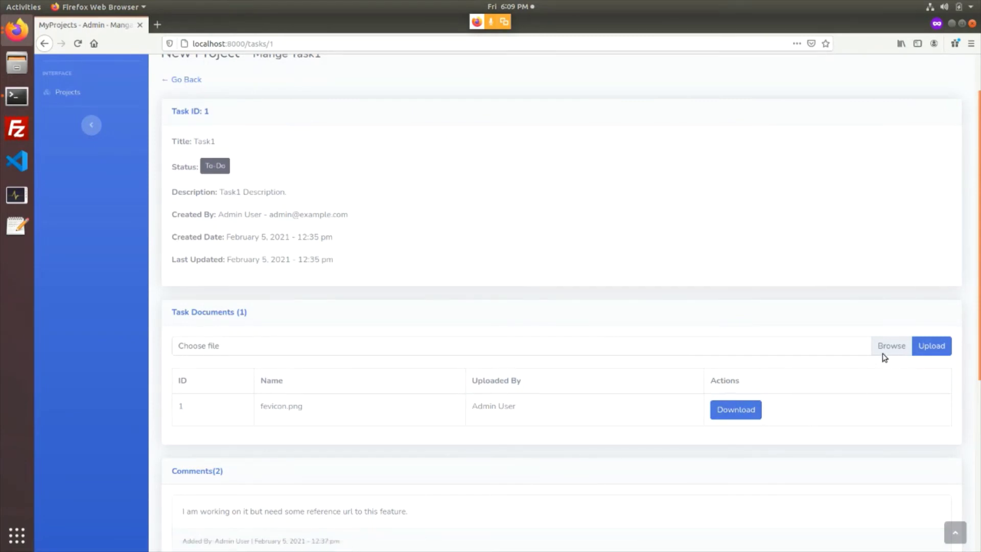
{"action": "left_click", "coordinate": [854, 354]}
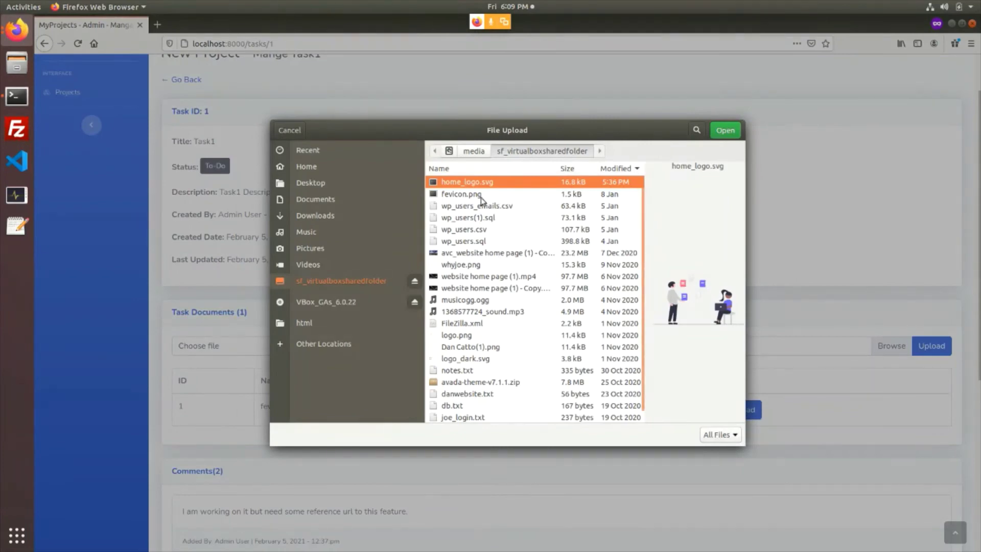
{"action": "left_click", "coordinate": [485, 253]}
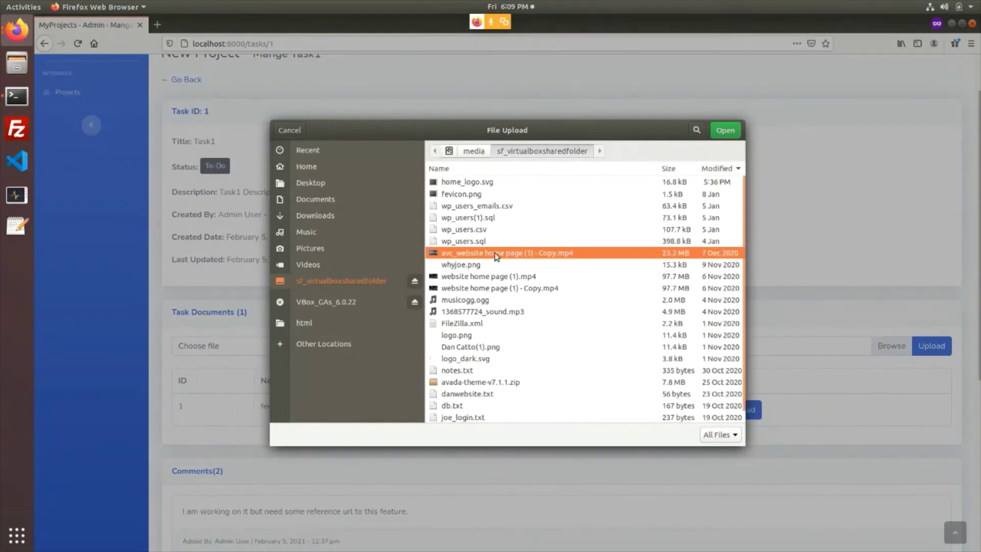
{"action": "left_click", "coordinate": [484, 265]}
{"action": "left_click", "coordinate": [725, 130]}
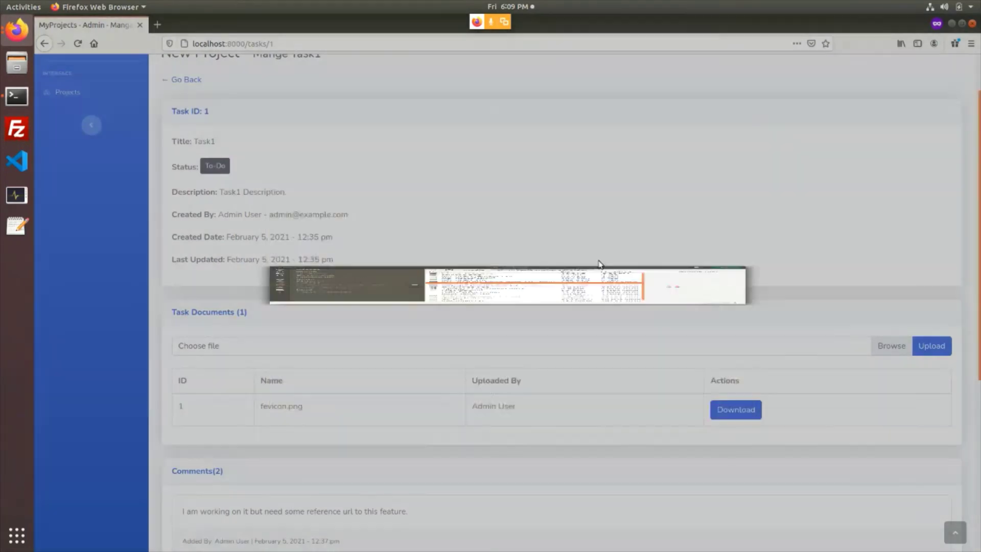
{"action": "left_click", "coordinate": [931, 346]}
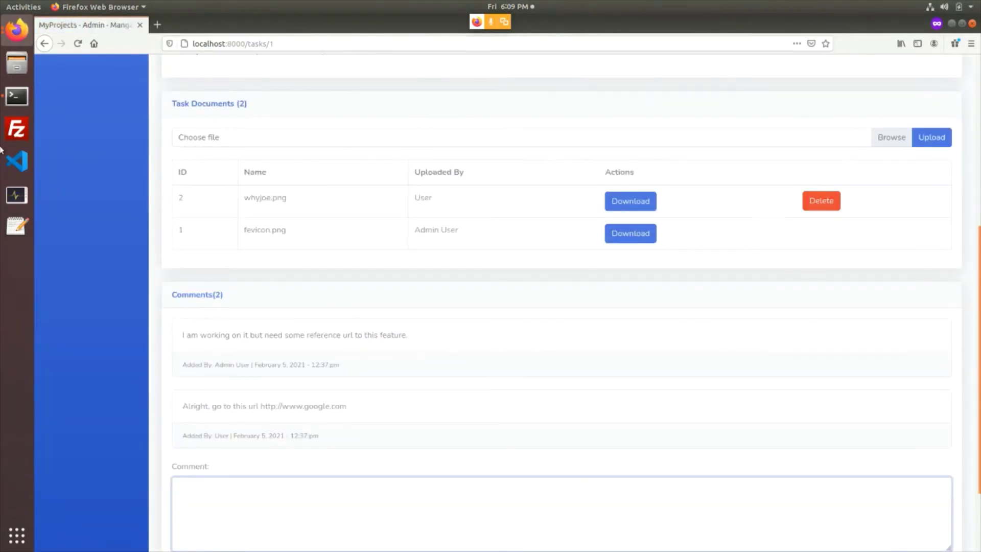
In the admin's window, reload Task1 to confirm both documents are listed
{"action": "left_click", "coordinate": [17, 29]}
{"action": "left_click", "coordinate": [117, 134]}
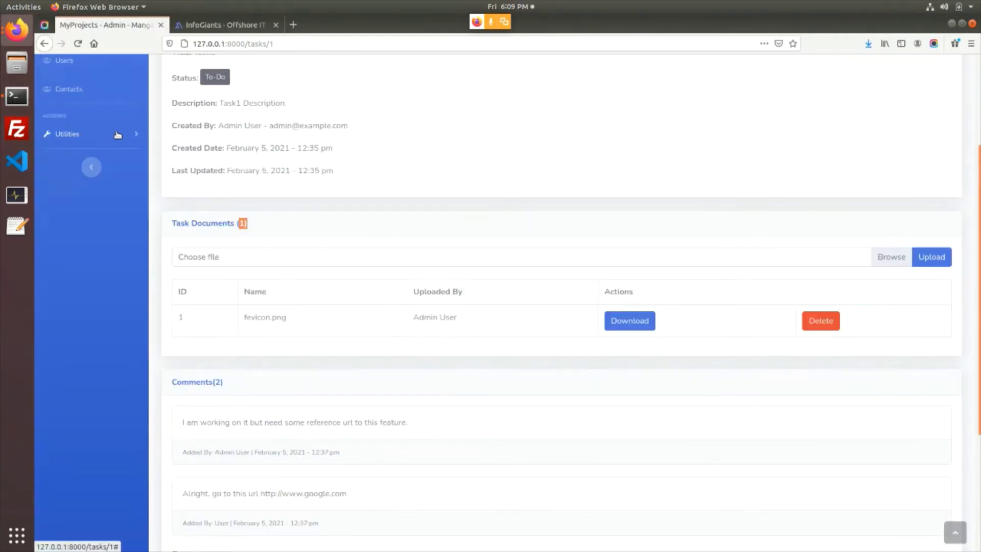
{"action": "key", "text": "F5"}
{"action": "scroll", "coordinate": [280, 282], "scroll_direction": "up", "scroll_amount": 2}
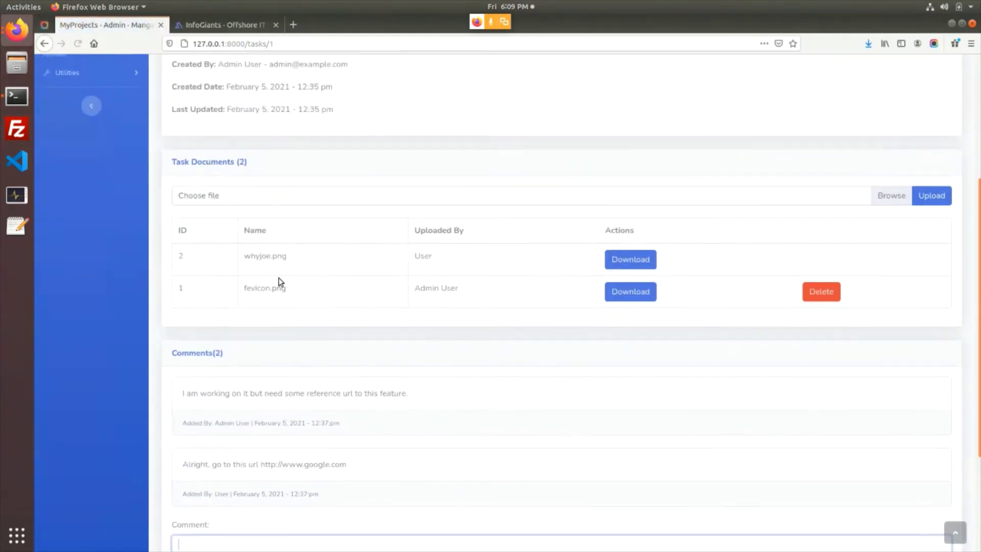
{"action": "left_click_drag", "start_coordinate": [246, 241], "coordinate": [306, 302]}
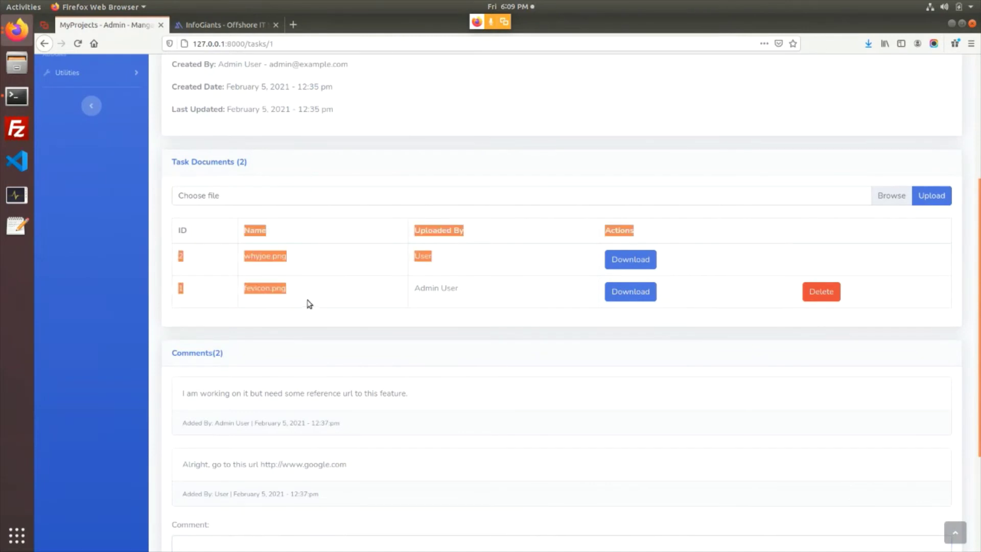
{"action": "scroll", "coordinate": [287, 324], "scroll_direction": "up", "scroll_amount": 3}
Go back from the task page to the Projects list showing New Project at 10000 ₹
{"action": "left_click", "coordinate": [184, 77]}
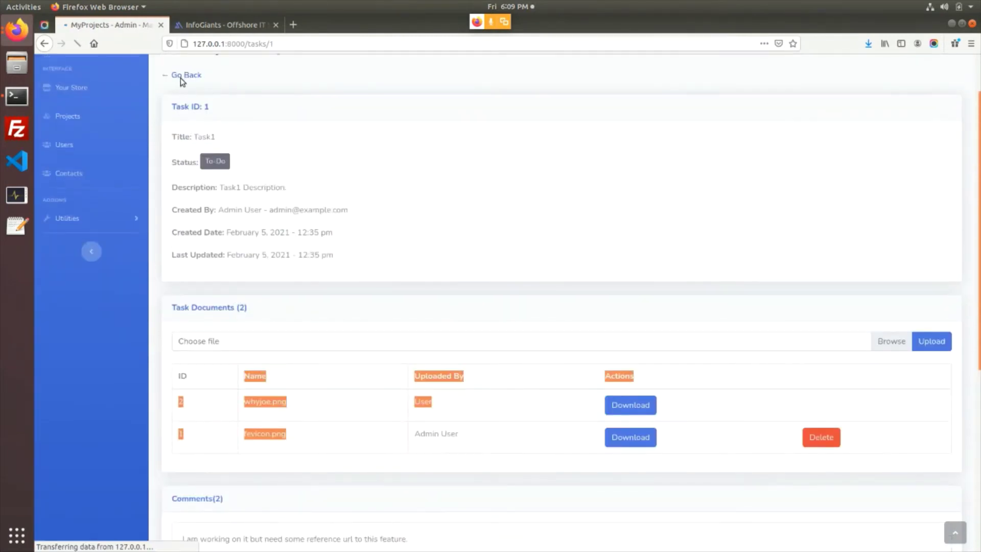
{"action": "scroll", "coordinate": [258, 276], "scroll_direction": "up", "scroll_amount": 2}
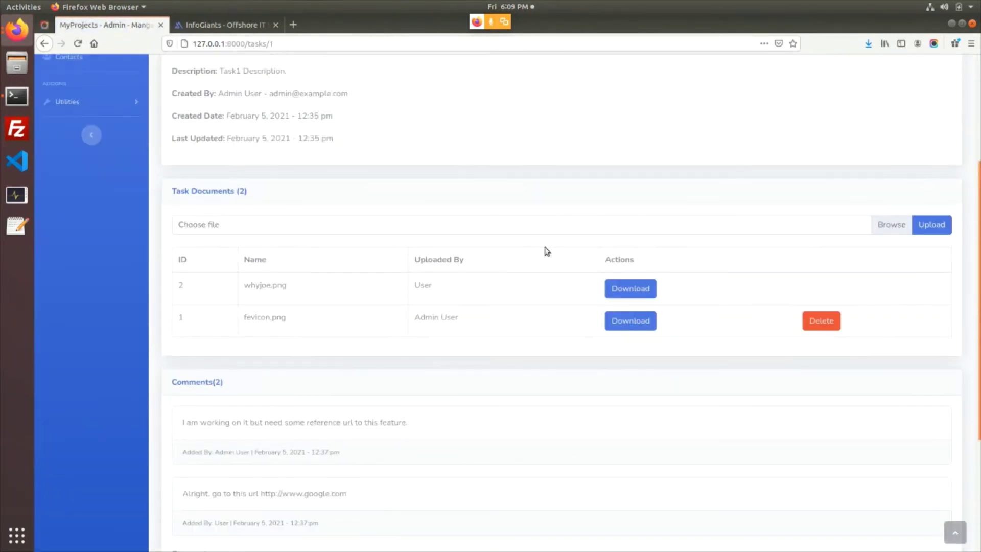
{"action": "scroll", "coordinate": [254, 250], "scroll_direction": "up", "scroll_amount": 2}
{"action": "scroll", "coordinate": [200, 111], "scroll_direction": "up", "scroll_amount": 2}
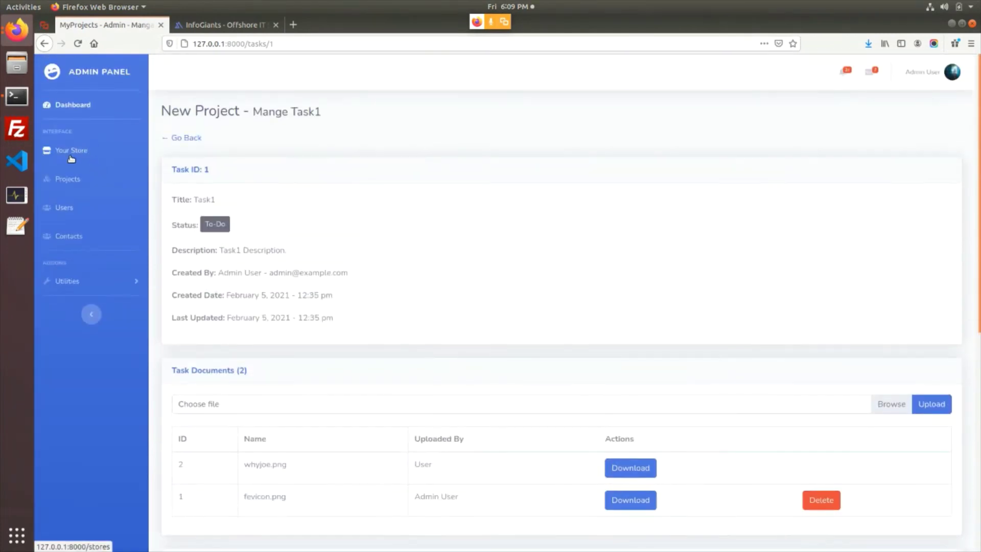
{"action": "left_click", "coordinate": [67, 181]}
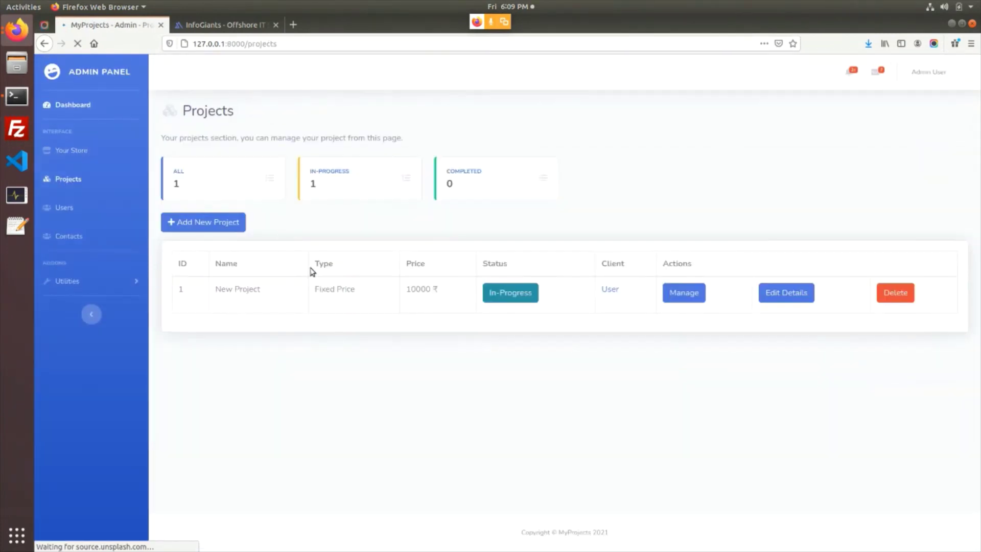
On New Project's management page, start a new task titled Task2
{"action": "left_click", "coordinate": [689, 291]}
{"action": "scroll", "coordinate": [484, 306], "scroll_direction": "down", "scroll_amount": 3}
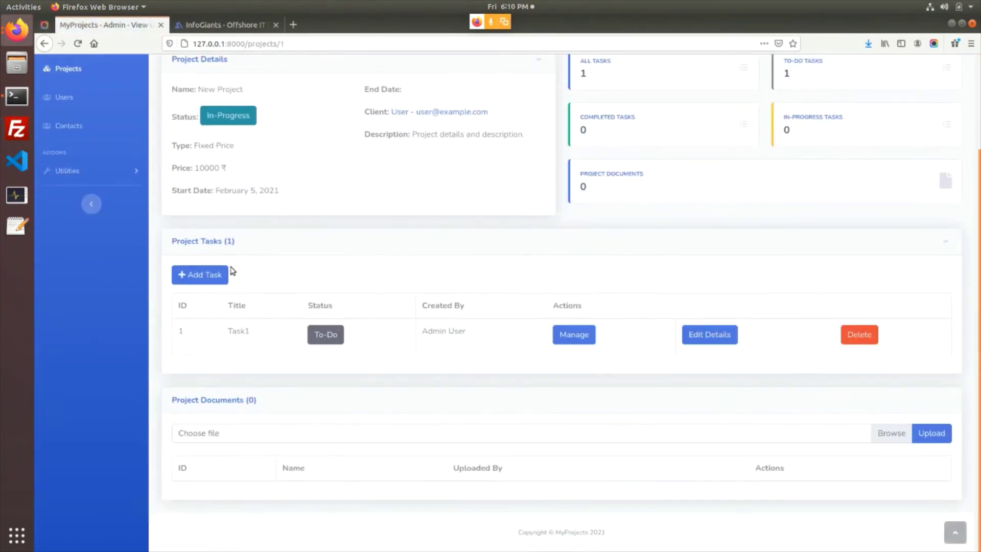
{"action": "left_click", "coordinate": [225, 274]}
{"action": "left_click", "coordinate": [228, 317]}
{"action": "type", "text": "Tas"}
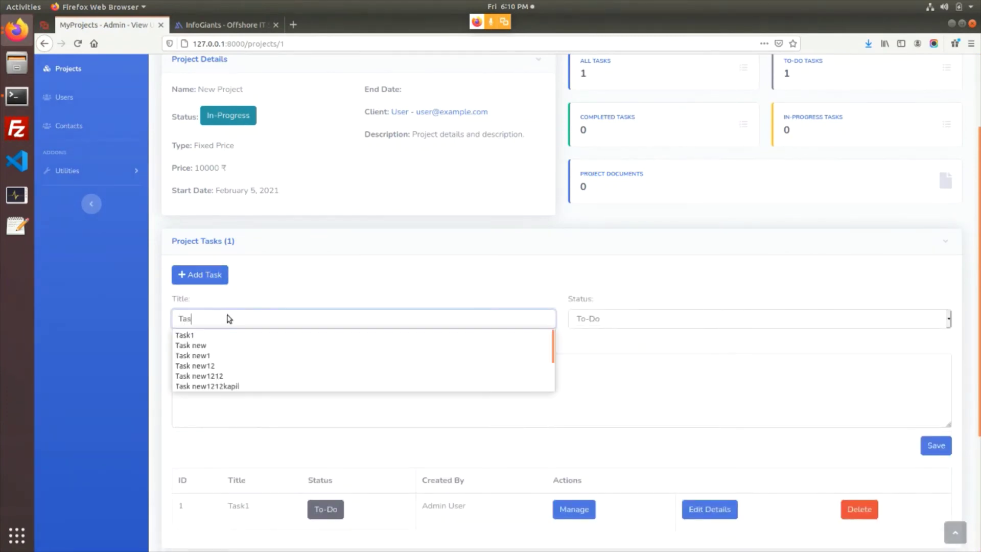
{"action": "type", "text": "k2"}
{"action": "double_click", "coordinate": [228, 316]}
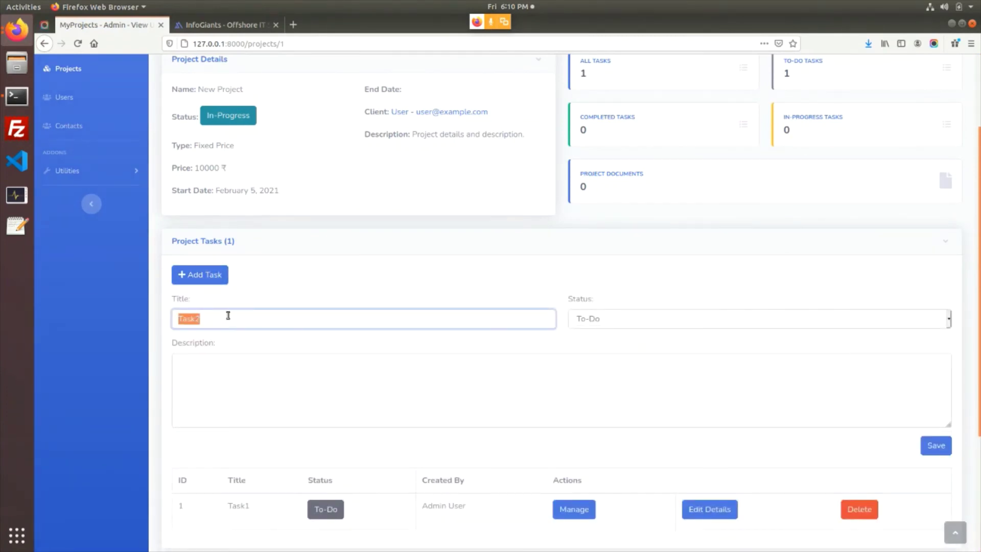
Set Task2 to In-Progress with description Task2Task2Task2, save it, and review the task list
{"action": "left_click", "coordinate": [593, 325]}
{"action": "left_click", "coordinate": [595, 348]}
{"action": "left_click", "coordinate": [529, 375]}
{"action": "key", "text": "ctrl+v"}
{"action": "key", "text": "ctrl+v"}
{"action": "key", "text": "ctrl+v"}
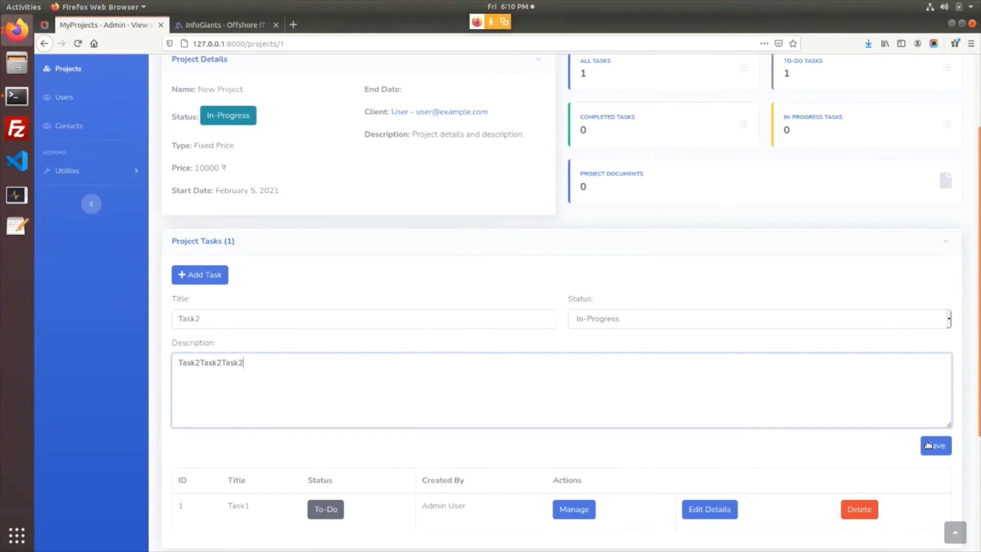
{"action": "left_click", "coordinate": [928, 444]}
{"action": "scroll", "coordinate": [602, 365], "scroll_direction": "down", "scroll_amount": 3}
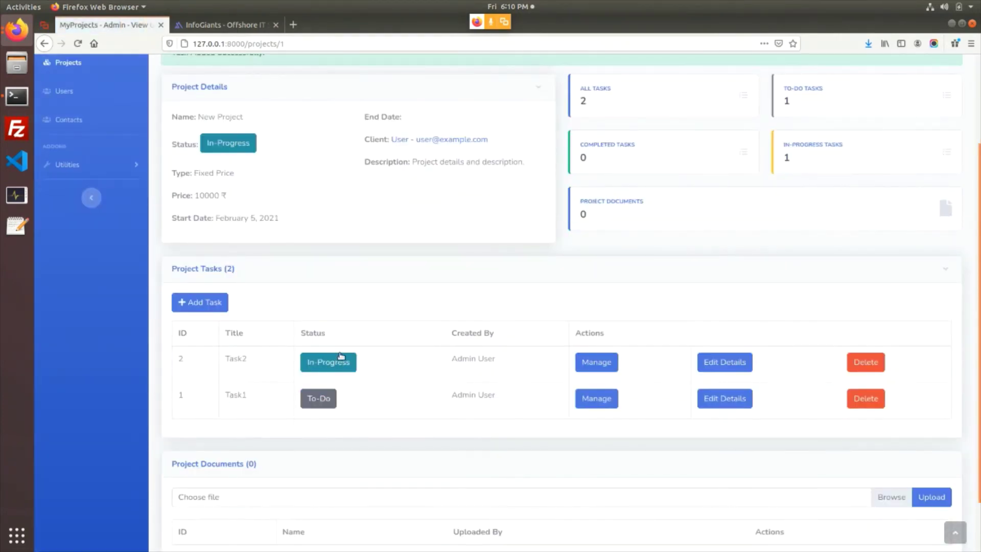
{"action": "scroll", "coordinate": [232, 337], "scroll_direction": "down", "scroll_amount": 2}
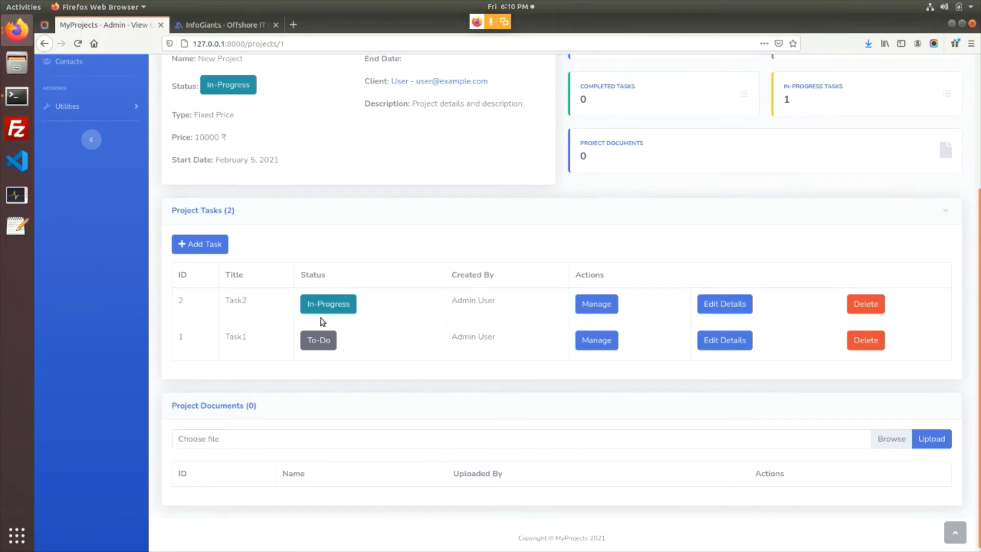
{"action": "scroll", "coordinate": [215, 353], "scroll_direction": "down", "scroll_amount": 1}
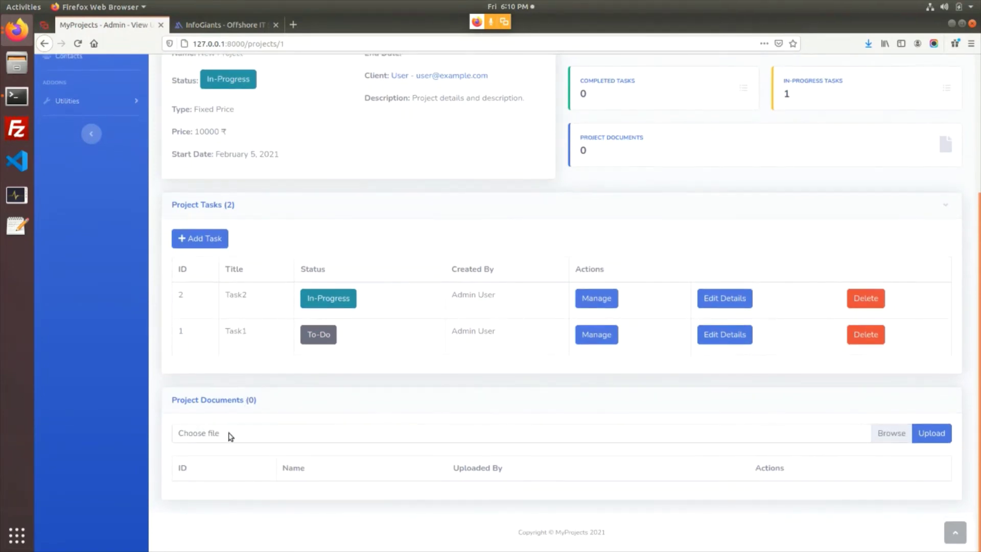
{"action": "scroll", "coordinate": [331, 438], "scroll_direction": "up", "scroll_amount": 3}
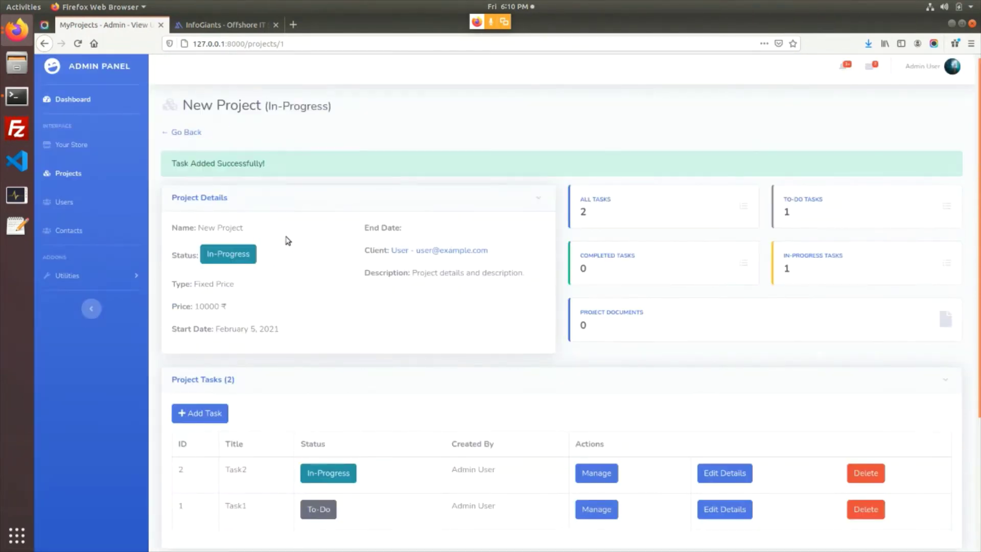
Review New Project's name, status and type details
{"action": "left_click_drag", "start_coordinate": [301, 224], "coordinate": [346, 310]}
{"action": "left_click", "coordinate": [344, 318]}
{"action": "left_click_drag", "start_coordinate": [226, 228], "coordinate": [323, 324]}
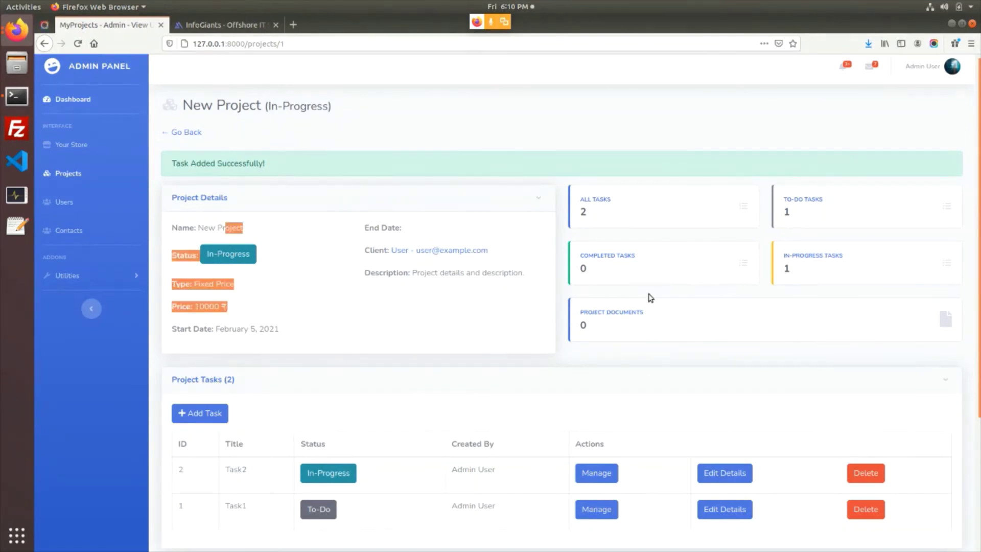
{"action": "scroll", "coordinate": [648, 298], "scroll_direction": "down", "scroll_amount": 2}
{"action": "scroll", "coordinate": [613, 355], "scroll_direction": "down", "scroll_amount": 5}
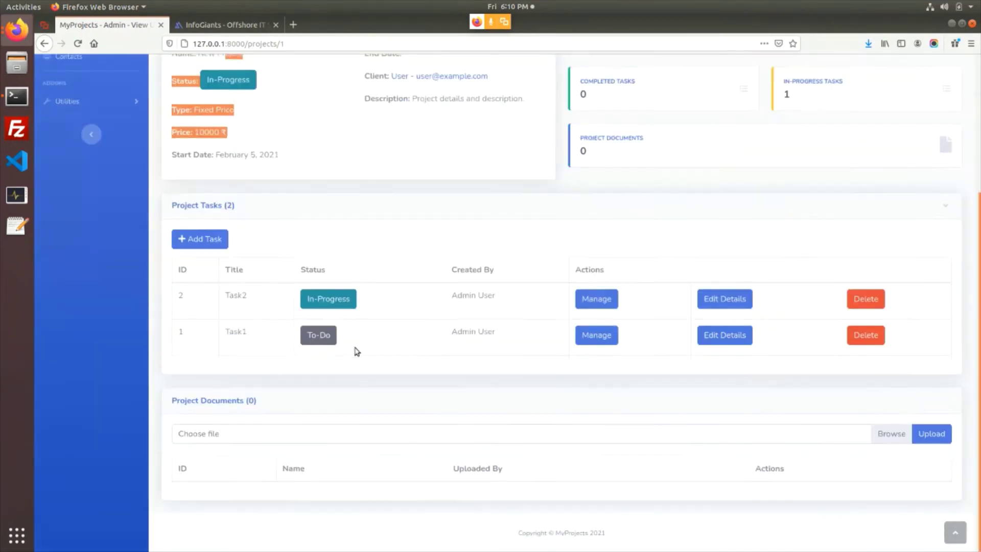
Upload whyjoe.png as a project document so Project Documents reads 1
{"action": "left_click", "coordinate": [890, 432]}
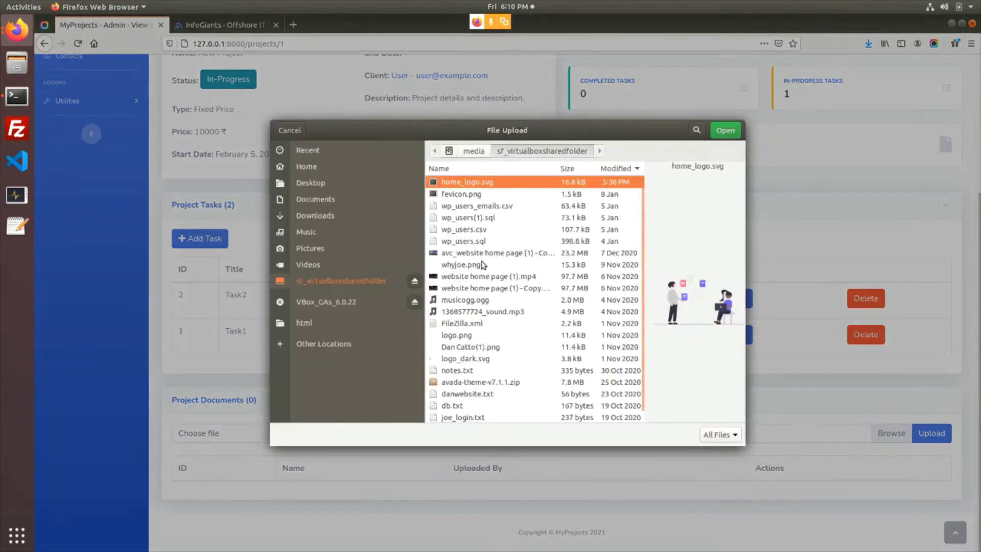
{"action": "double_click", "coordinate": [475, 277]}
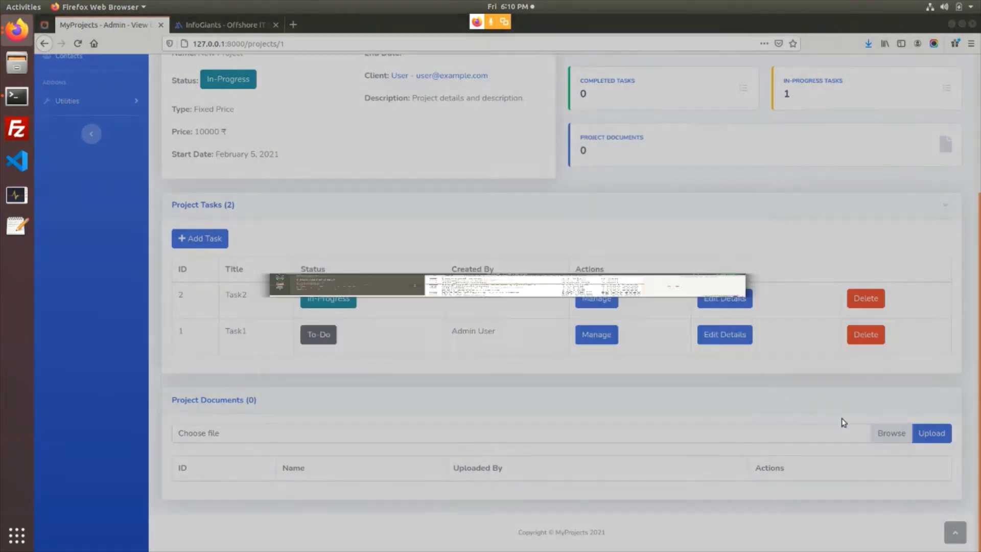
{"action": "left_click", "coordinate": [930, 433]}
{"action": "scroll", "coordinate": [505, 334], "scroll_direction": "down", "scroll_amount": 10}
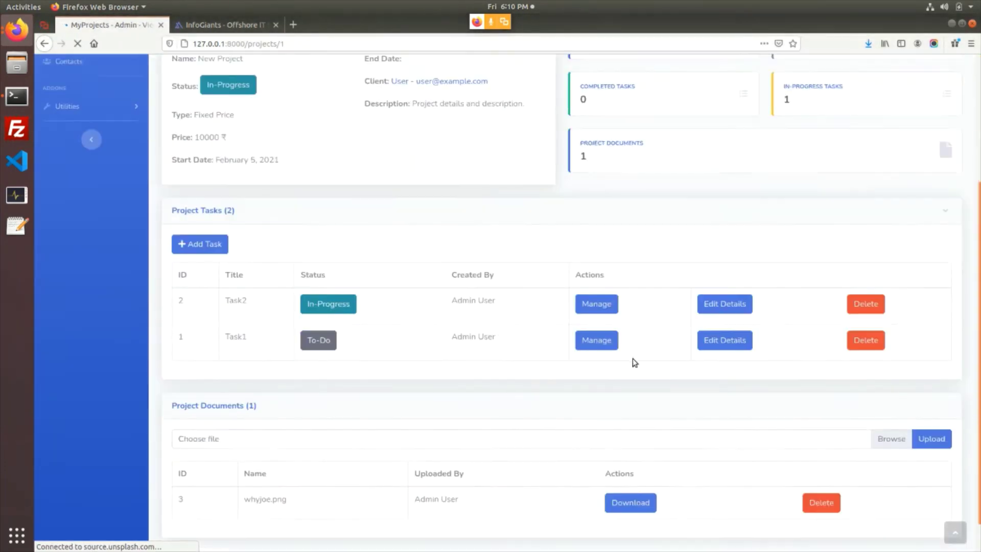
{"action": "left_click", "coordinate": [17, 32]}
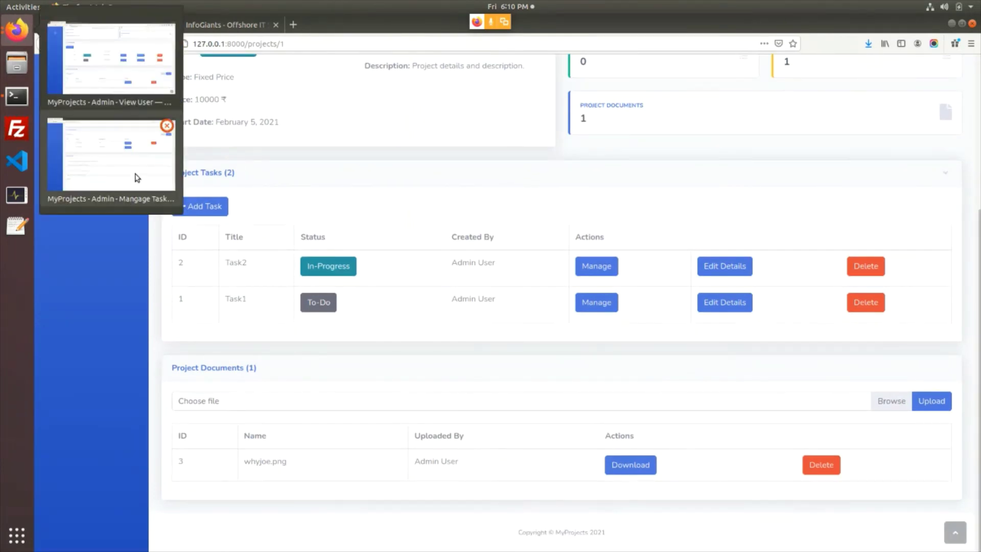
In the client's window, open New Project's details from the Projects list
{"action": "left_click", "coordinate": [135, 176]}
{"action": "scroll", "coordinate": [189, 106], "scroll_direction": "up", "scroll_amount": 3}
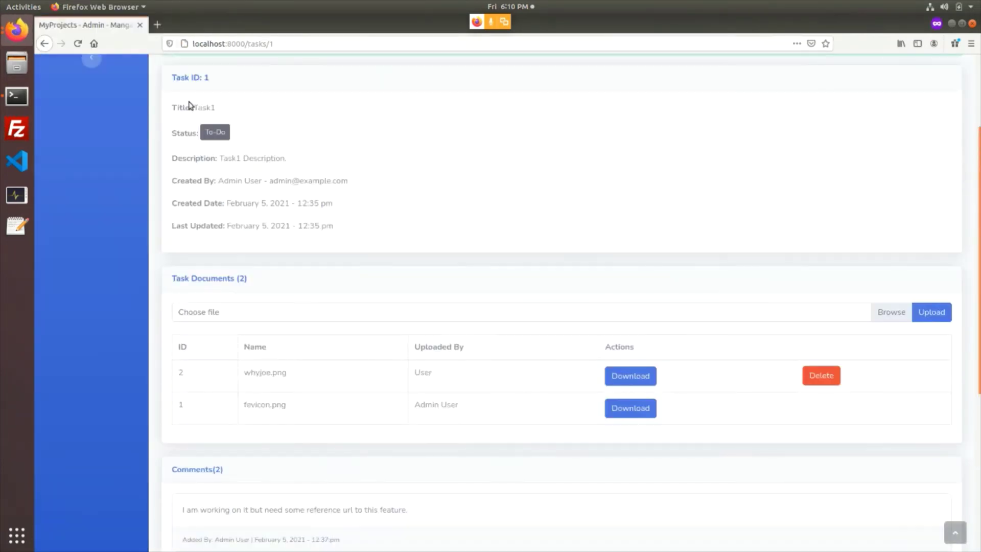
{"action": "scroll", "coordinate": [185, 80], "scroll_direction": "up", "scroll_amount": 2}
{"action": "left_click", "coordinate": [178, 102]}
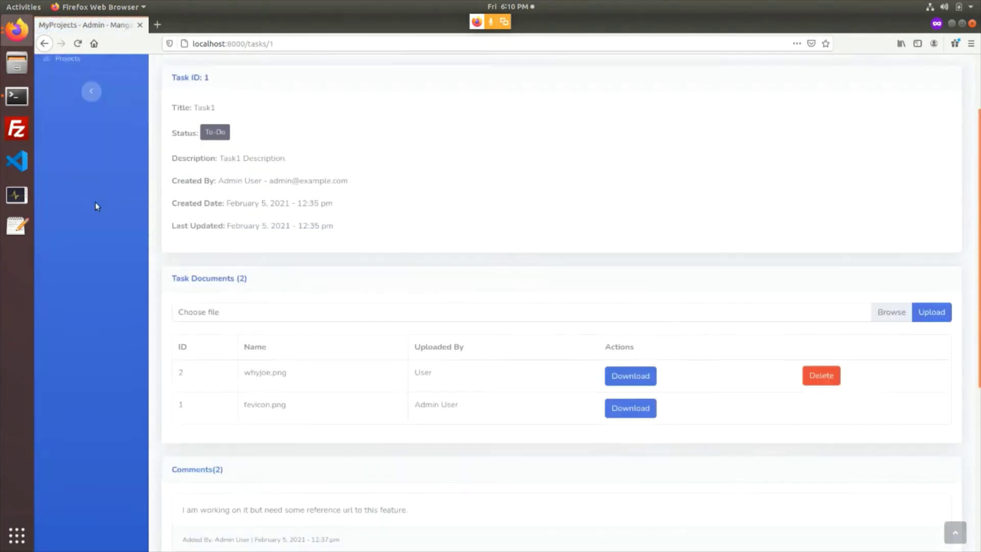
{"action": "left_click", "coordinate": [87, 152]}
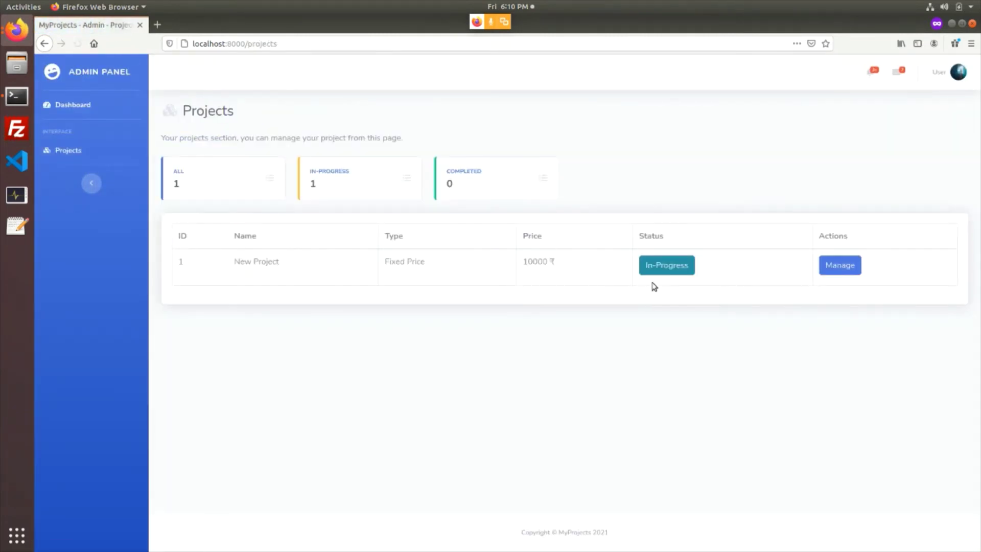
{"action": "left_click", "coordinate": [828, 274]}
Check the counters: 2 tasks, 1 To-Do, 1 In-Progress, 0 completed, and 1 document
{"action": "scroll", "coordinate": [283, 287], "scroll_direction": "down", "scroll_amount": 5}
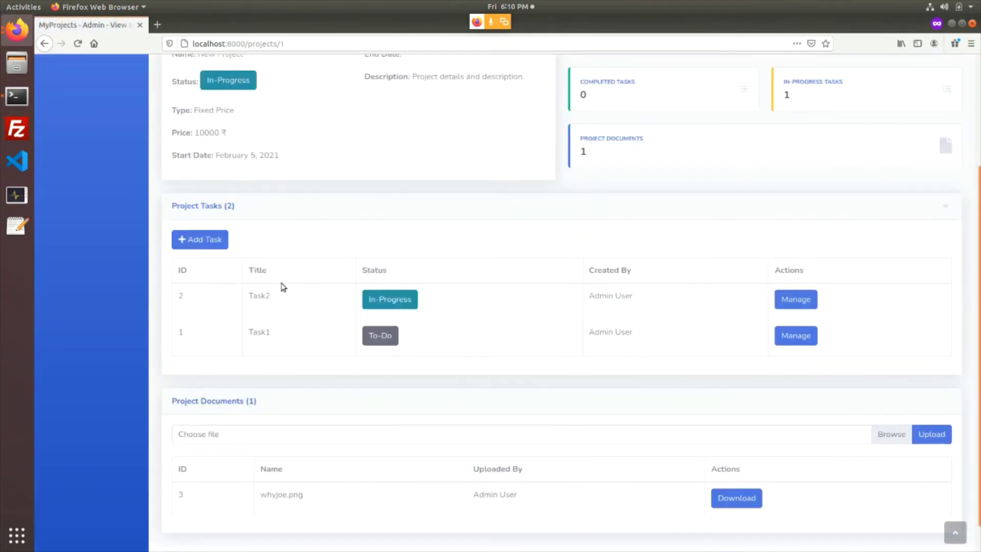
{"action": "scroll", "coordinate": [536, 387], "scroll_direction": "down", "scroll_amount": 1}
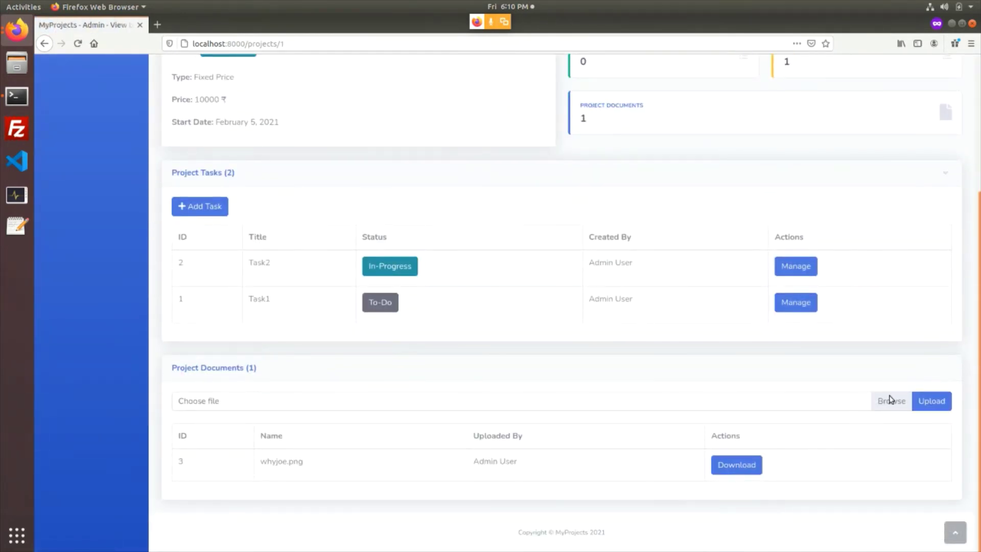
{"action": "scroll", "coordinate": [568, 406], "scroll_direction": "up", "scroll_amount": 5}
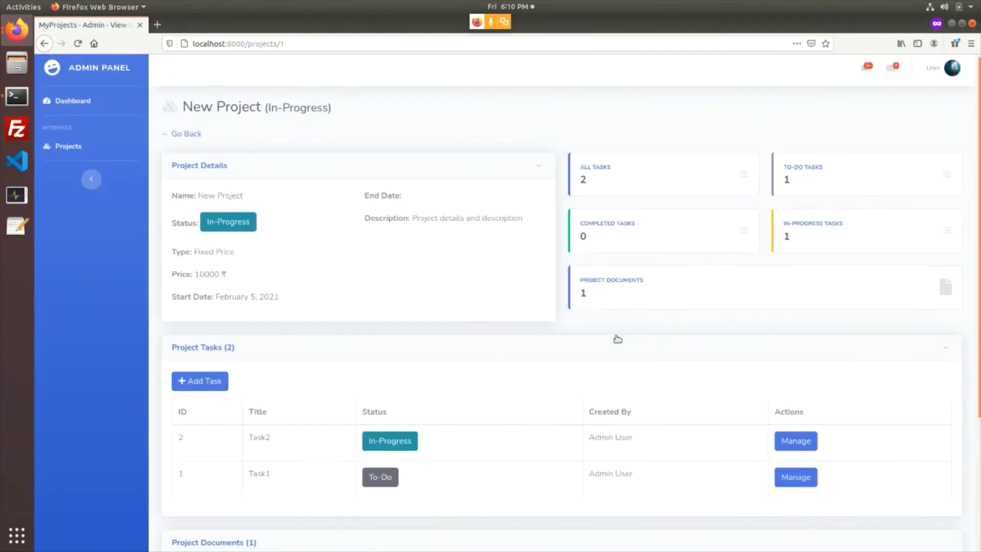
{"action": "left_click_drag", "start_coordinate": [596, 186], "coordinate": [580, 182]}
{"action": "left_click_drag", "start_coordinate": [791, 184], "coordinate": [781, 181]}
{"action": "left_click_drag", "start_coordinate": [792, 240], "coordinate": [782, 238]}
{"action": "left_click_drag", "start_coordinate": [590, 239], "coordinate": [576, 241]}
{"action": "scroll", "coordinate": [684, 330], "scroll_direction": "down", "scroll_amount": 2}
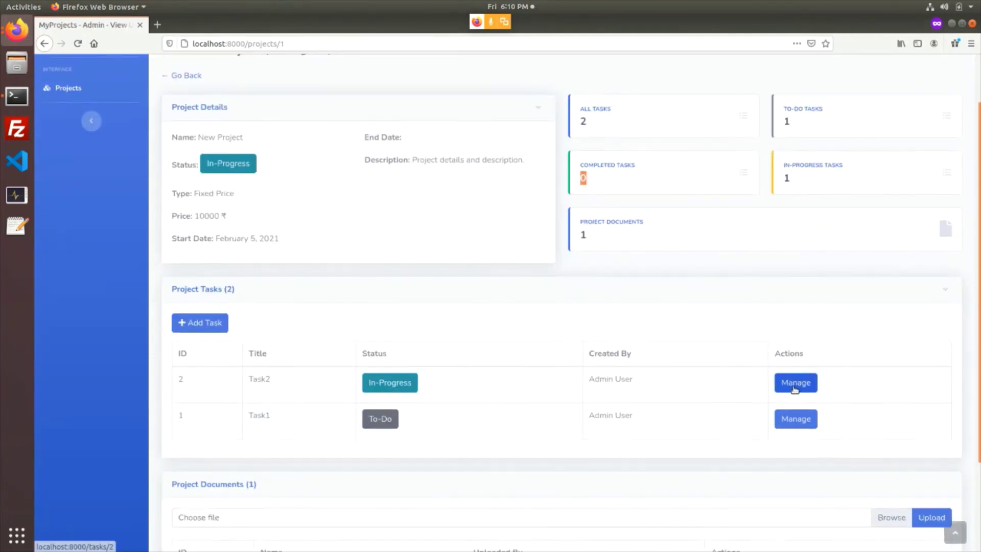
In the admin's window, change Task2's status to Completed and update it
{"action": "left_click", "coordinate": [17, 29]}
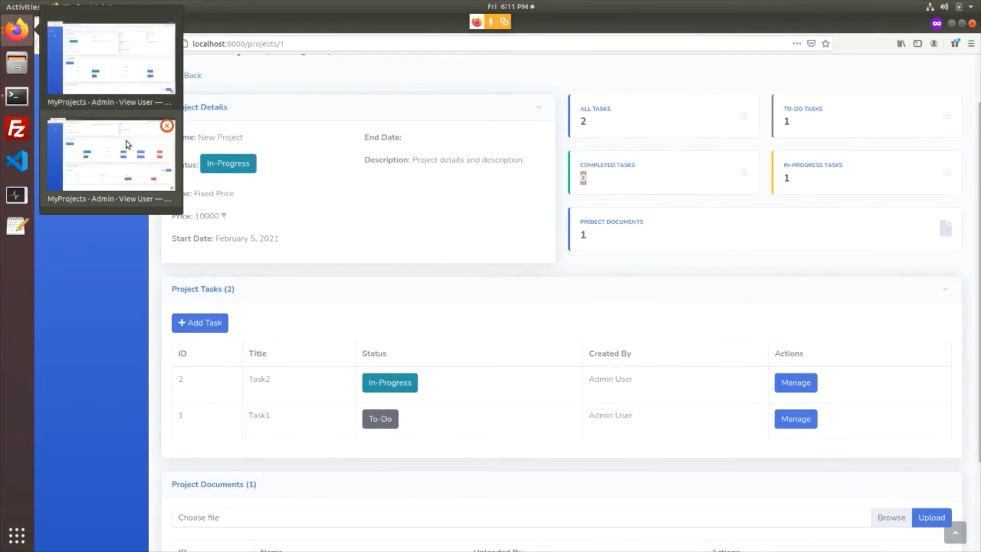
{"action": "left_click", "coordinate": [127, 147]}
{"action": "left_click", "coordinate": [722, 267]}
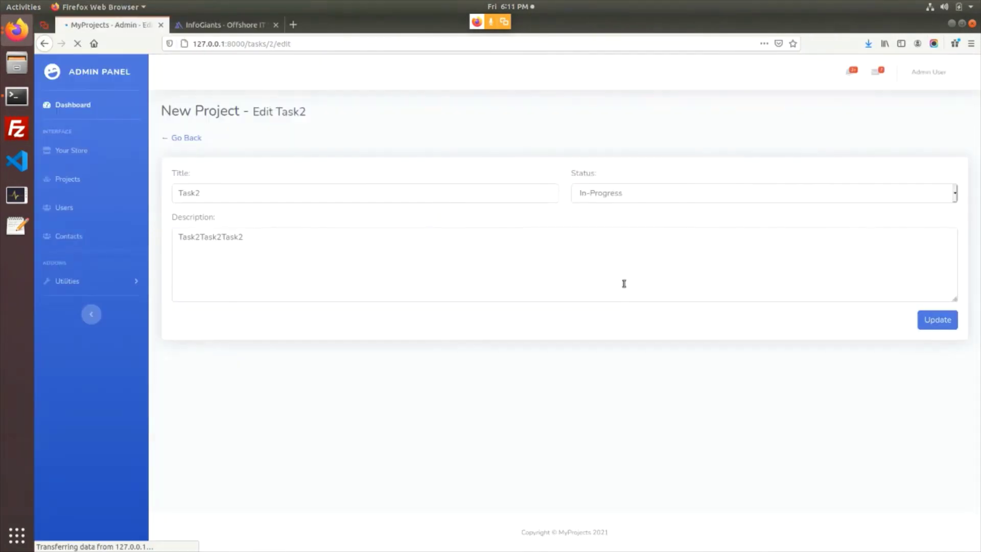
{"action": "left_click", "coordinate": [637, 196]}
{"action": "left_click", "coordinate": [617, 237]}
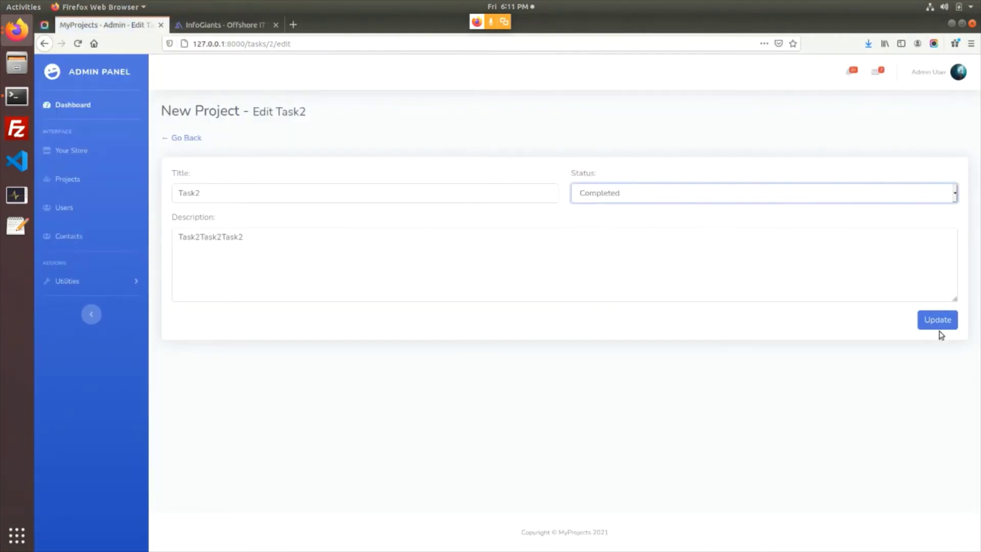
{"action": "left_click", "coordinate": [939, 325]}
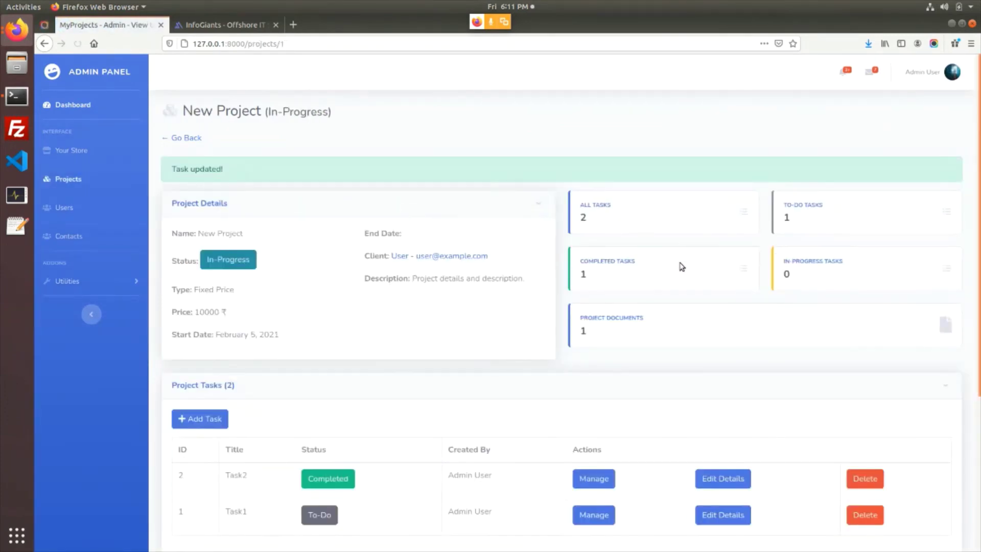
Verify Completed Tasks now reads 1 and check the Project Documents and To-Do counts
{"action": "double_click", "coordinate": [584, 274]}
{"action": "double_click", "coordinate": [583, 331]}
{"action": "double_click", "coordinate": [589, 277]}
{"action": "left_click", "coordinate": [582, 332]}
{"action": "double_click", "coordinate": [785, 216]}
{"action": "left_click", "coordinate": [799, 283]}
{"action": "scroll", "coordinate": [511, 291], "scroll_direction": "down", "scroll_amount": 3}
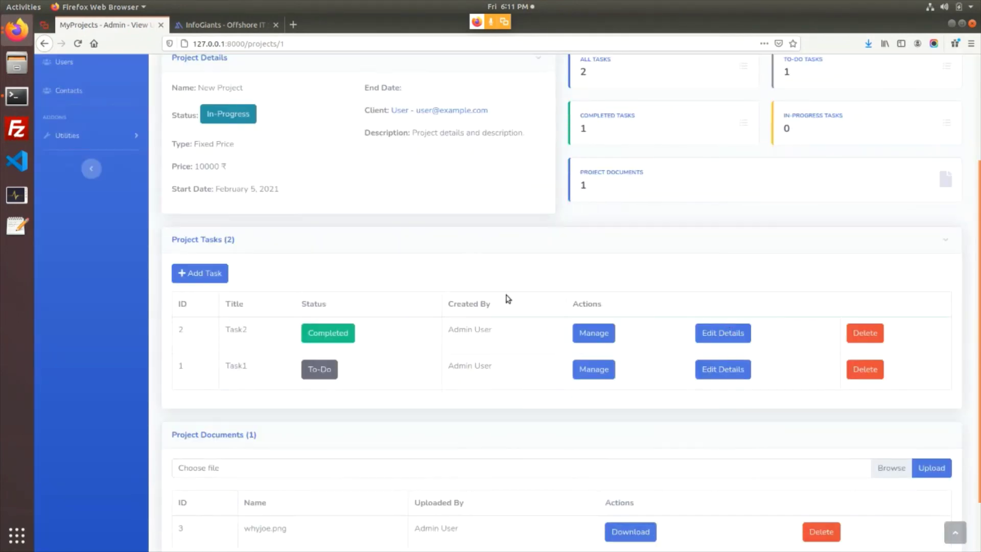
{"action": "scroll", "coordinate": [507, 297], "scroll_direction": "up", "scroll_amount": 3}
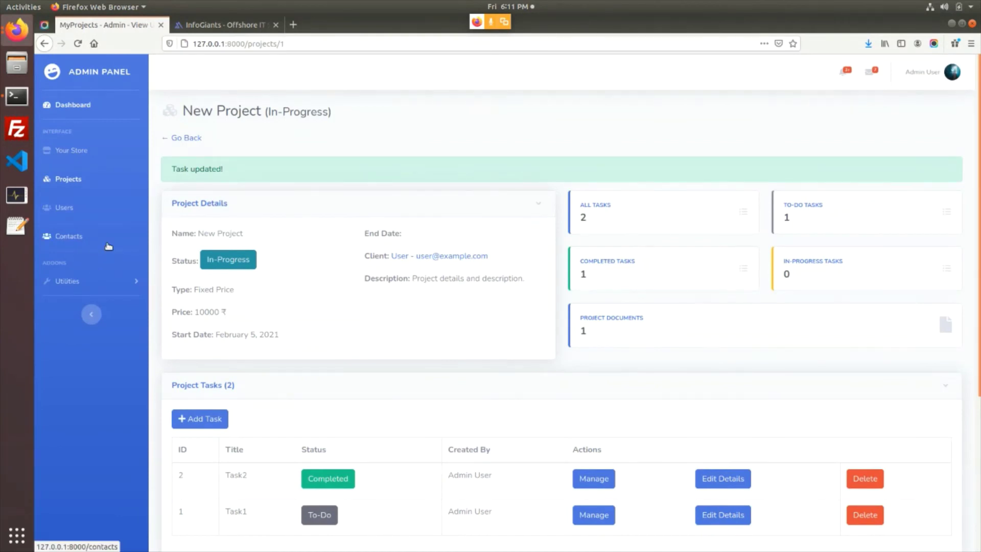
Start a new project named 'Project two' for the User client priced at 10000
{"action": "left_click", "coordinate": [186, 138]}
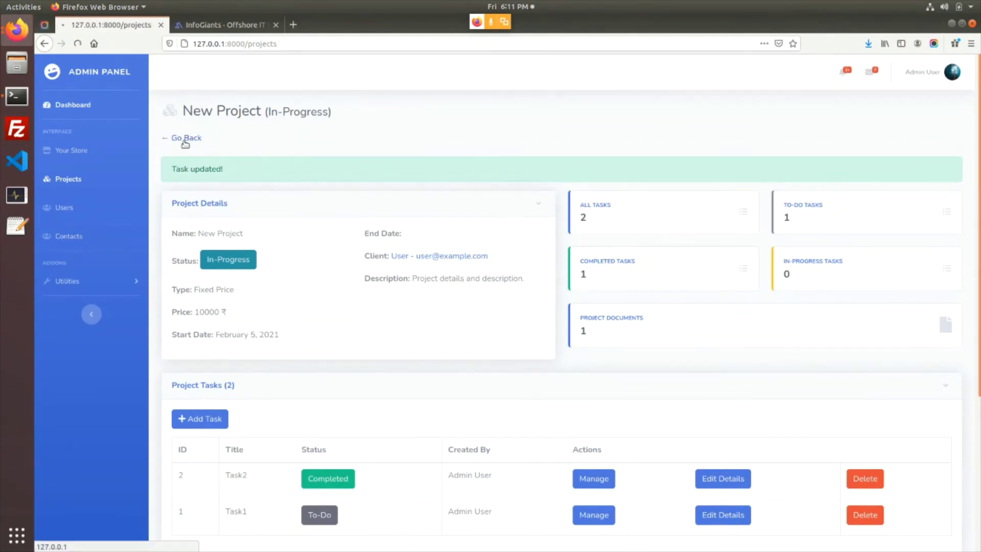
{"action": "left_click", "coordinate": [213, 229]}
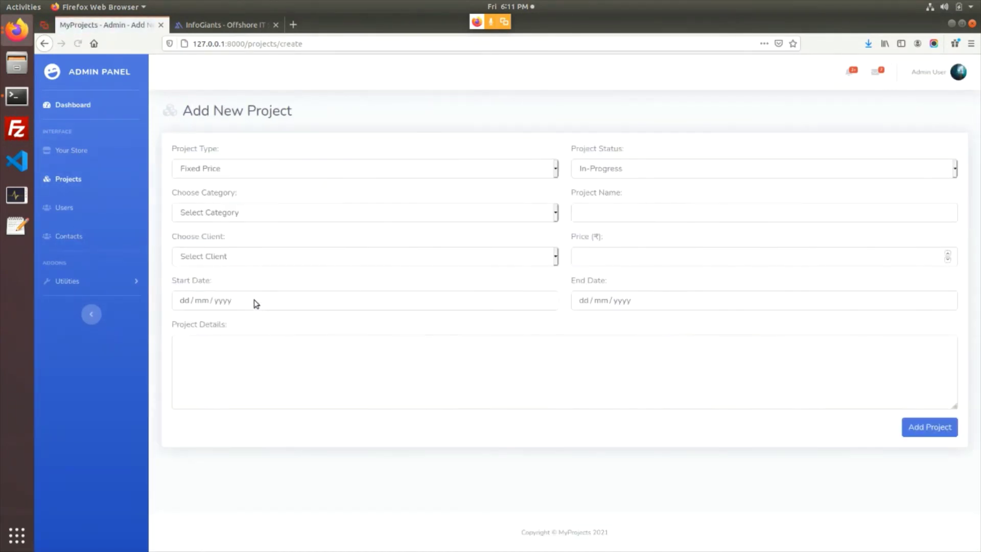
{"action": "left_click", "coordinate": [611, 211]}
{"action": "type", "text": "P"}
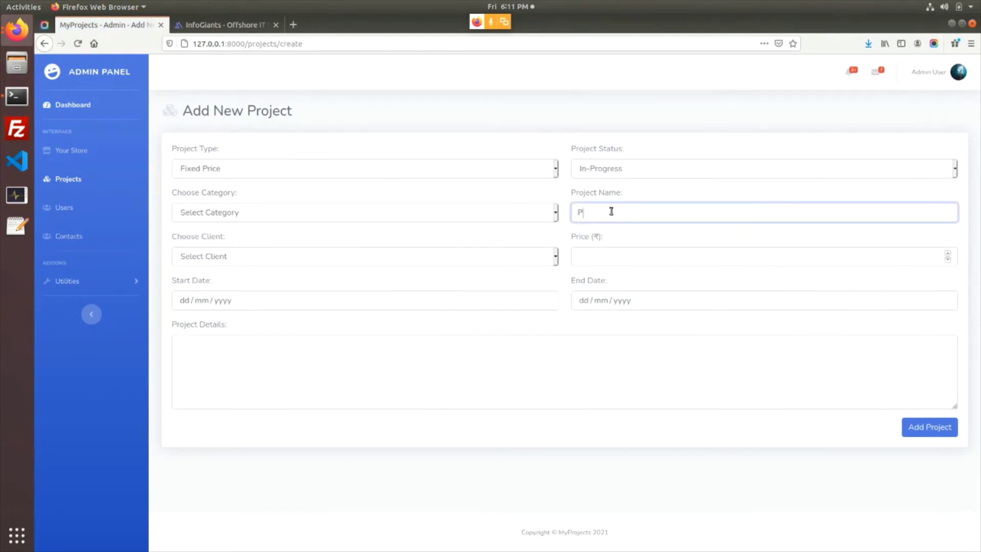
{"action": "type", "text": "roj"}
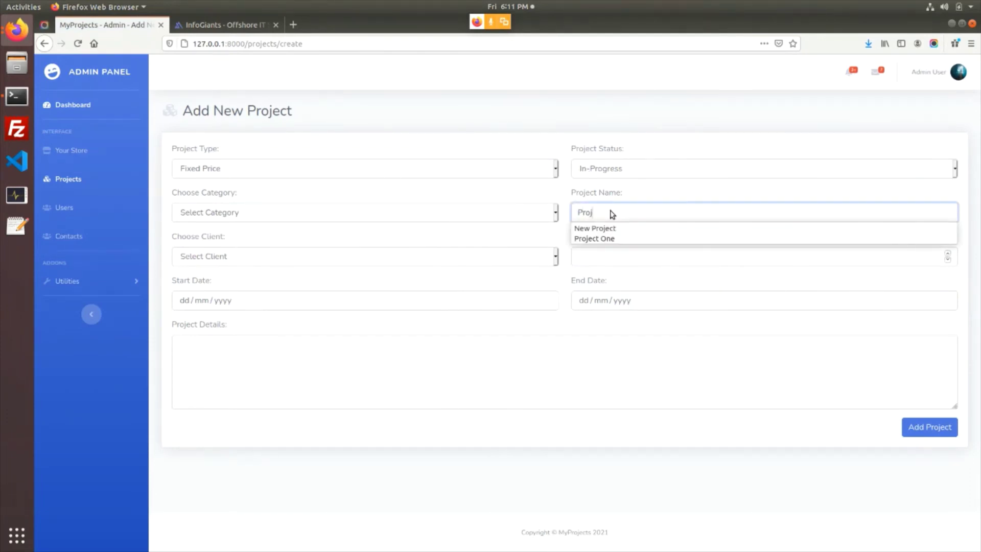
{"action": "type", "text": "ect two"}
{"action": "key", "text": "ctrl+a"}
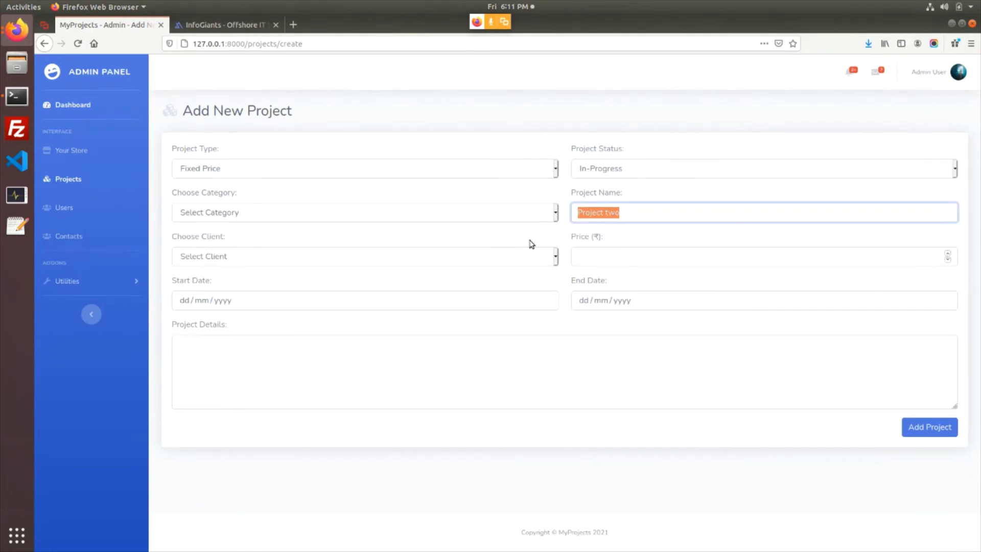
{"action": "left_click", "coordinate": [480, 261]}
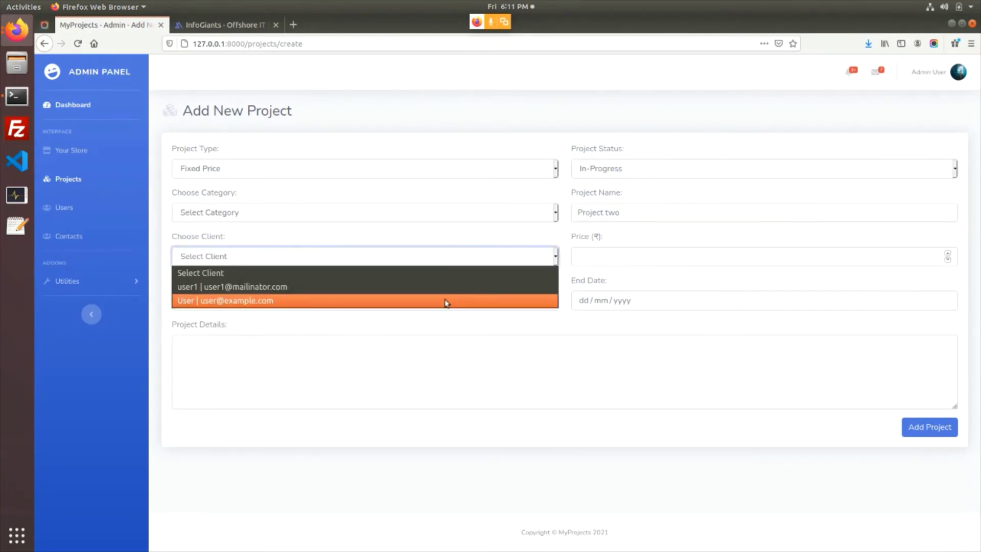
{"action": "left_click", "coordinate": [447, 302]}
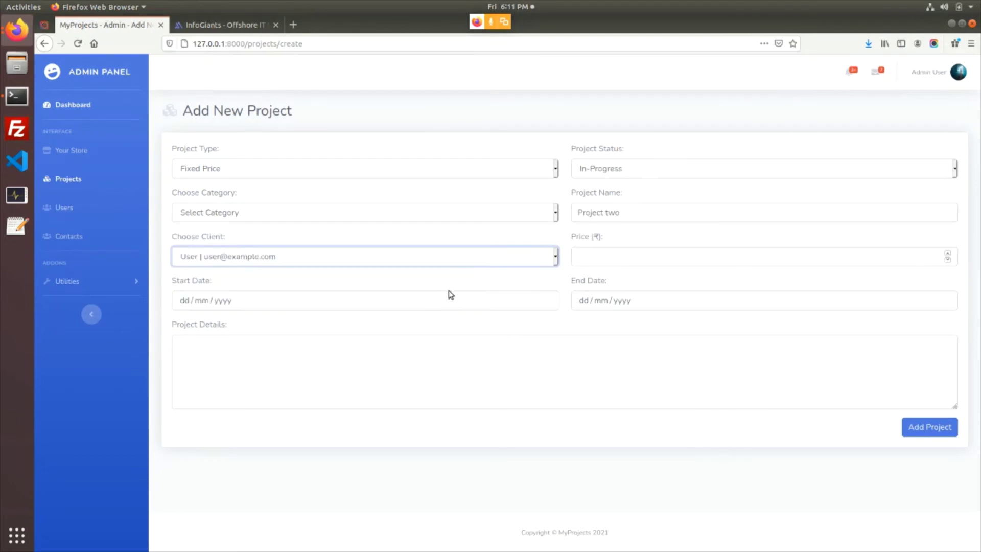
{"action": "left_click", "coordinate": [438, 252]}
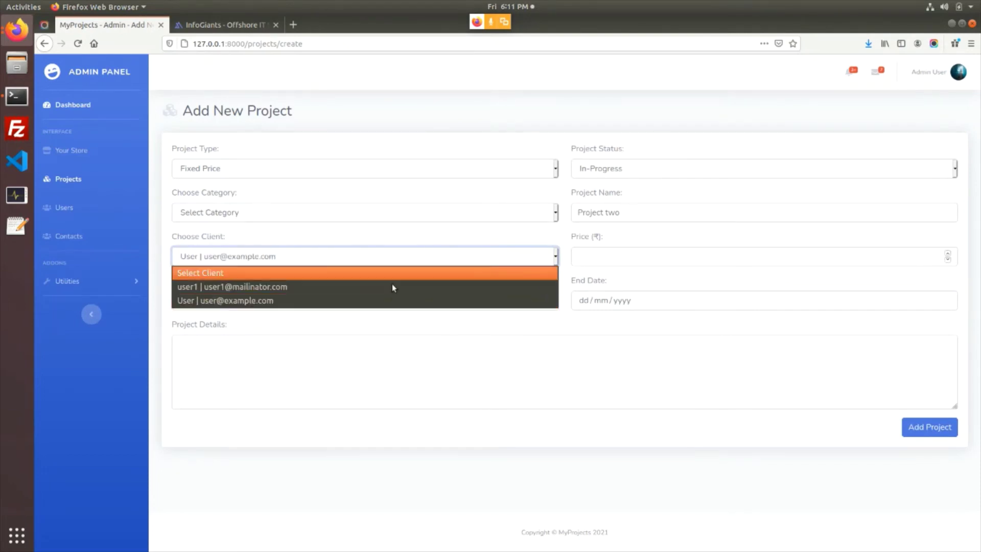
{"action": "left_click", "coordinate": [600, 256]}
{"action": "type", "text": "10000"}
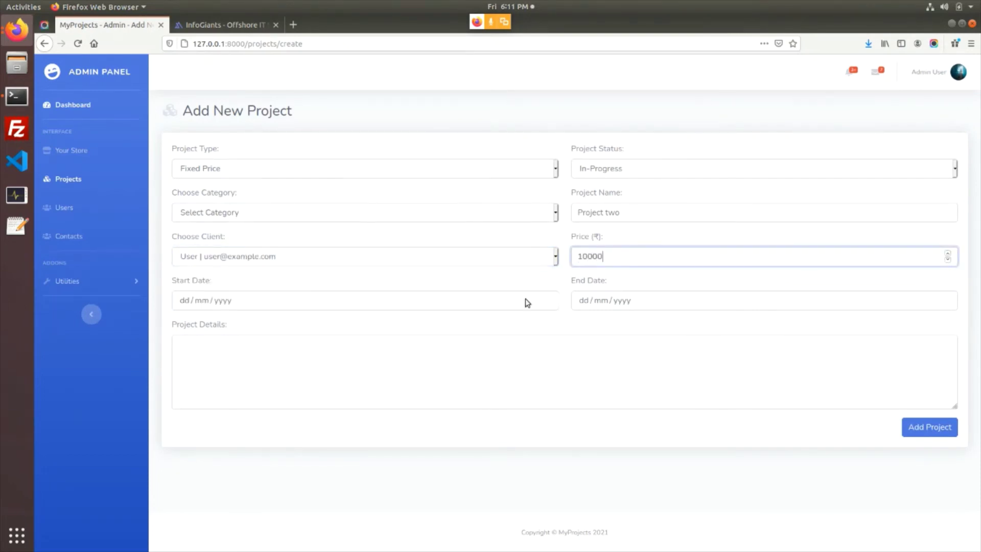
Set the start date to 05/02/2021, add details 'Project two', and submit
{"action": "left_click", "coordinate": [544, 305]}
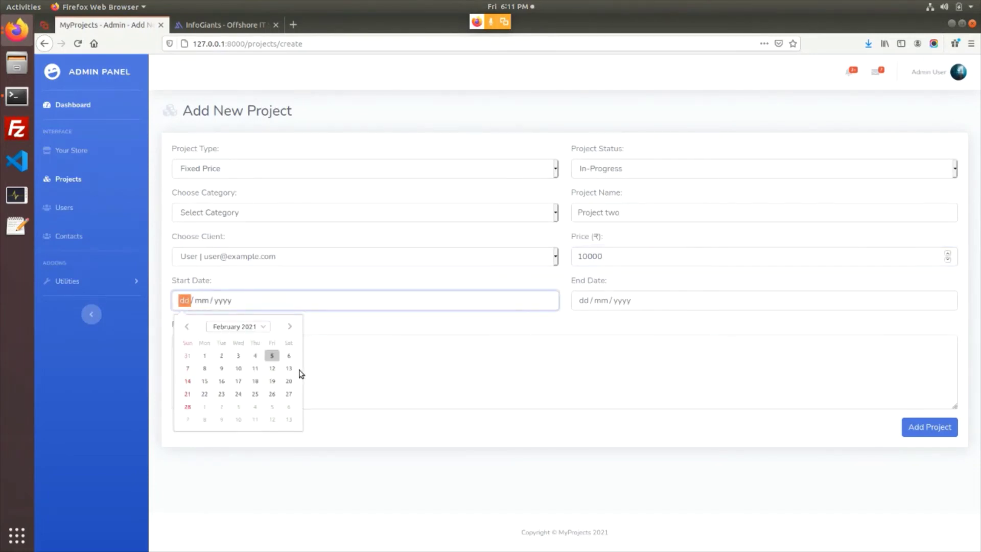
{"action": "left_click", "coordinate": [272, 355]}
{"action": "left_click", "coordinate": [550, 383]}
{"action": "type", "text": "Project two"}
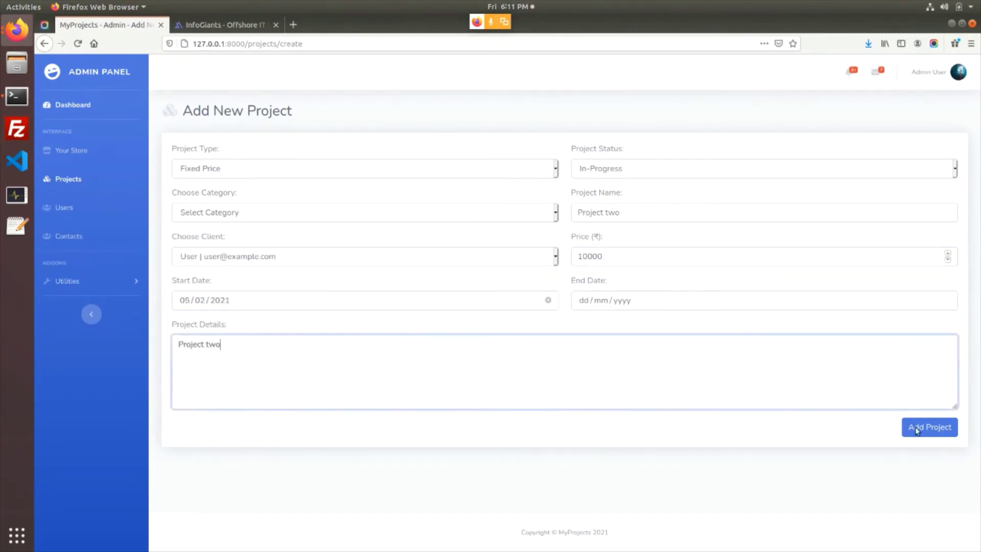
{"action": "left_click", "coordinate": [915, 431]}
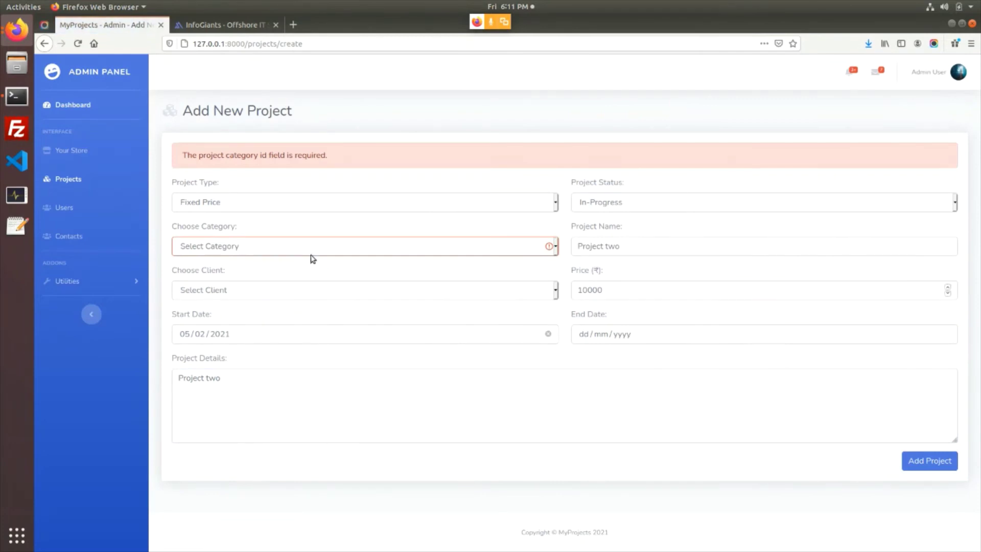
Correct the form with Wordpress category and the User client, then save Project two
{"action": "left_click", "coordinate": [309, 248]}
{"action": "left_click", "coordinate": [286, 274]}
{"action": "left_click", "coordinate": [248, 250]}
{"action": "left_click", "coordinate": [243, 274]}
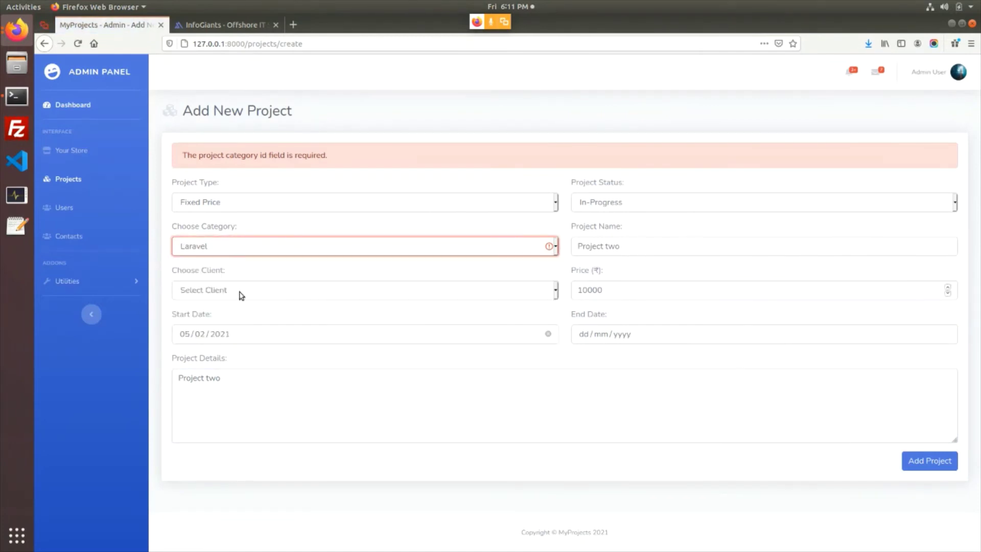
{"action": "left_click", "coordinate": [238, 252]}
{"action": "left_click", "coordinate": [228, 292]}
{"action": "left_click", "coordinate": [228, 291]}
{"action": "left_click", "coordinate": [238, 331]}
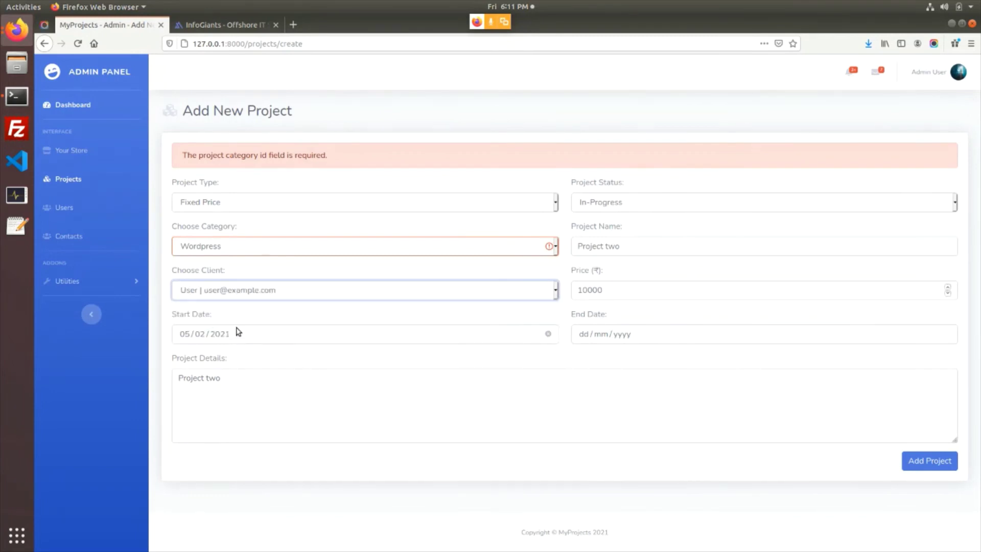
{"action": "left_click", "coordinate": [934, 463]}
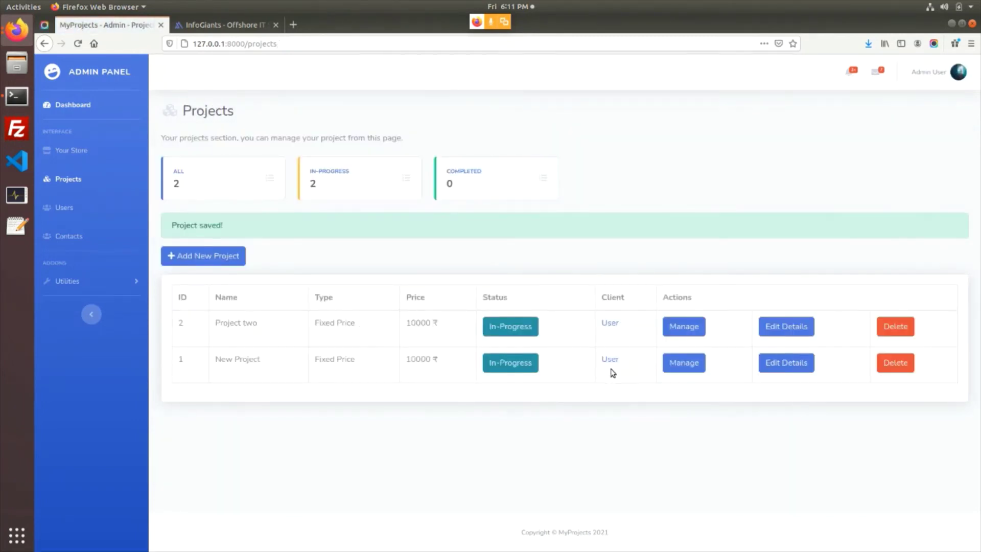
In the client's Firefox window, visit the dashboard and return to the projects list
{"action": "left_click", "coordinate": [17, 29]}
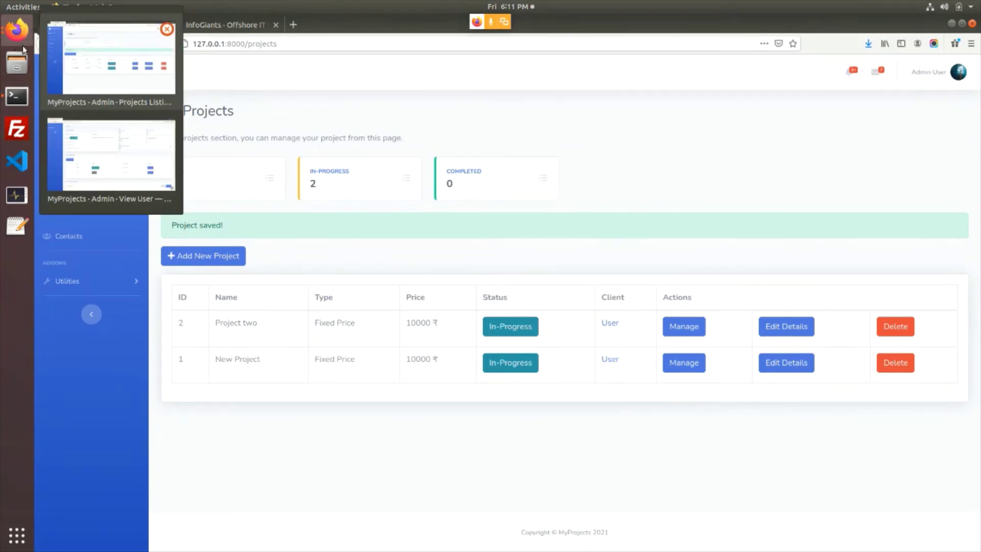
{"action": "left_click", "coordinate": [55, 153]}
{"action": "left_click", "coordinate": [66, 87]}
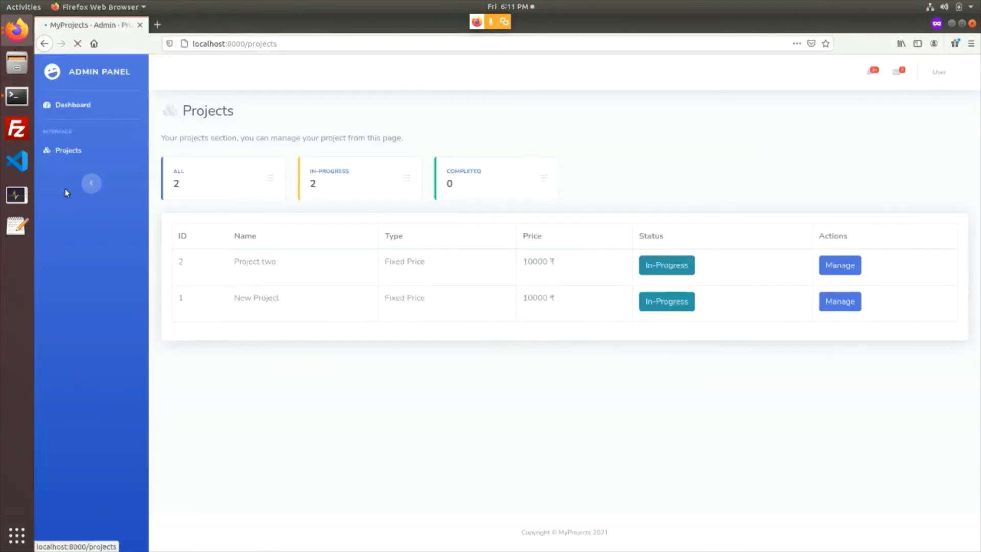
{"action": "left_click", "coordinate": [74, 105]}
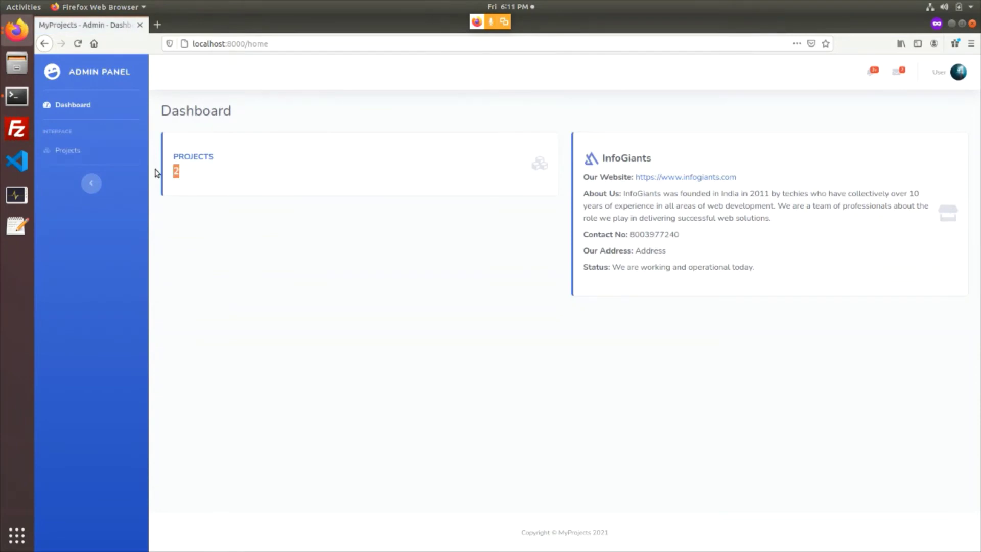
{"action": "left_click", "coordinate": [57, 151]}
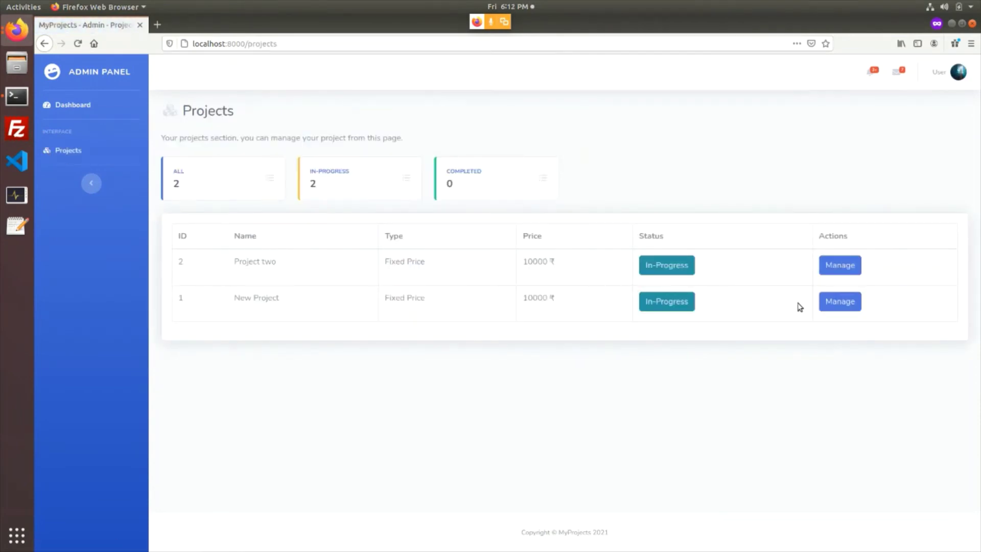
Review Project two's details and go back to the projects list
{"action": "left_click", "coordinate": [839, 265]}
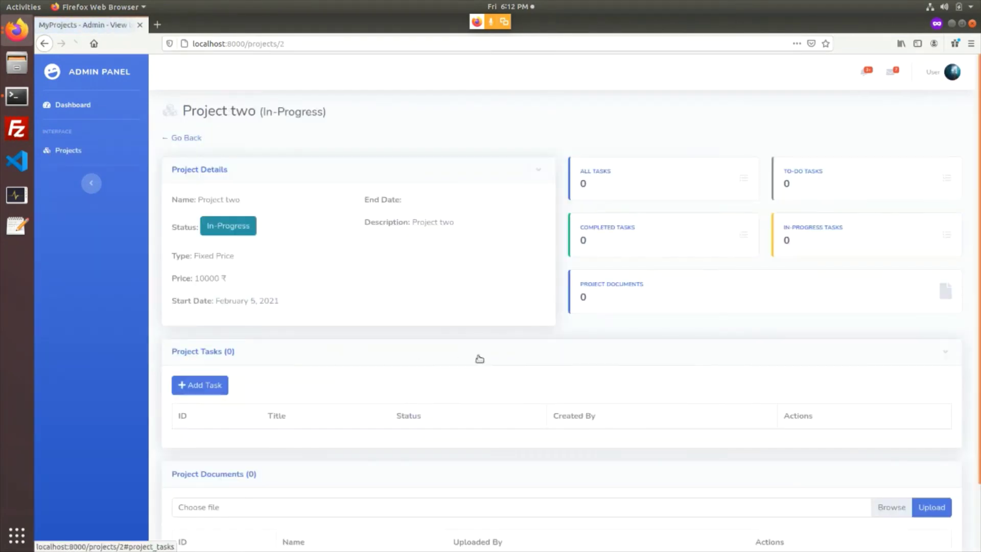
{"action": "scroll", "coordinate": [383, 373], "scroll_direction": "down", "scroll_amount": 3}
{"action": "scroll", "coordinate": [284, 390], "scroll_direction": "up", "scroll_amount": 3}
{"action": "left_click", "coordinate": [186, 138]}
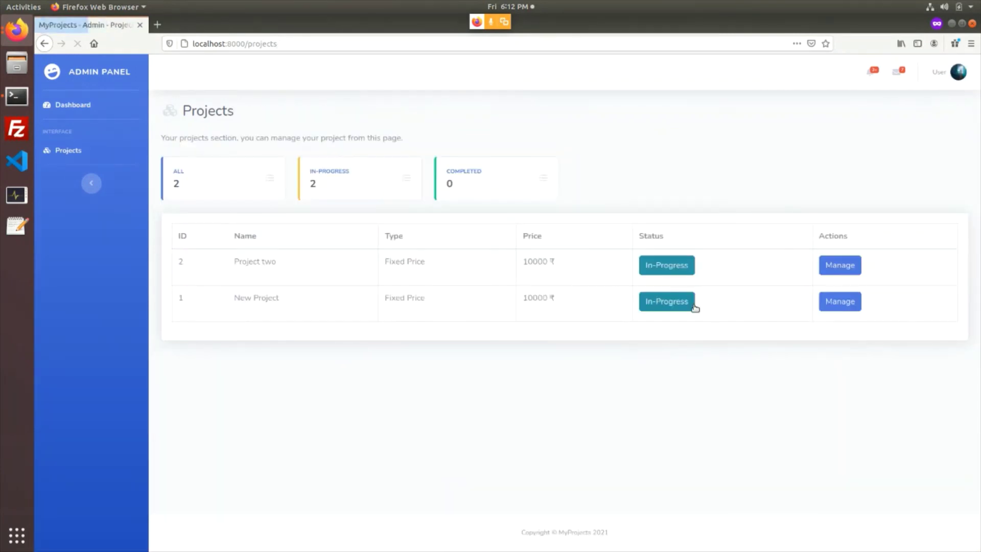
Review New Project's details and its Task2 page
{"action": "left_click", "coordinate": [839, 302]}
{"action": "scroll", "coordinate": [472, 374], "scroll_direction": "down", "scroll_amount": 1}
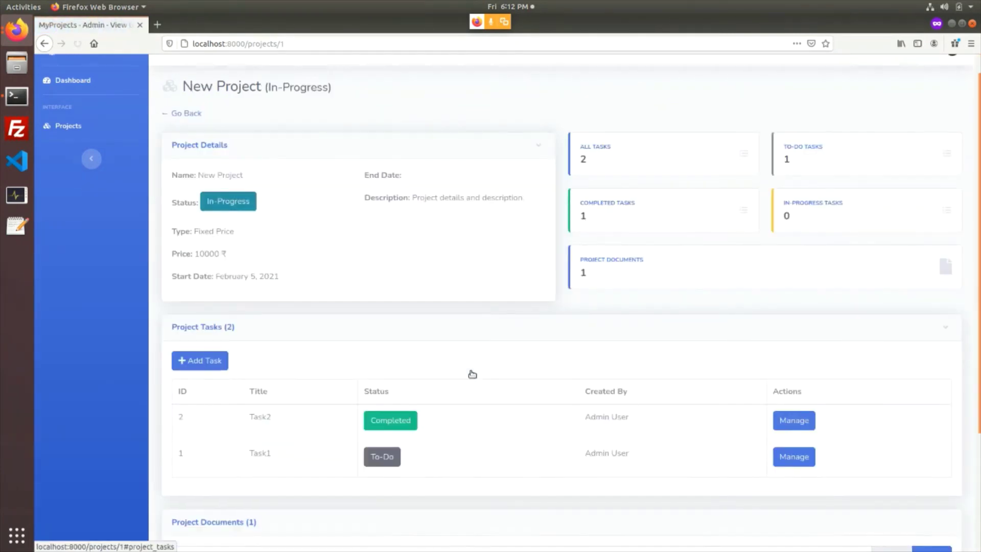
{"action": "scroll", "coordinate": [473, 373], "scroll_direction": "down", "scroll_amount": 3}
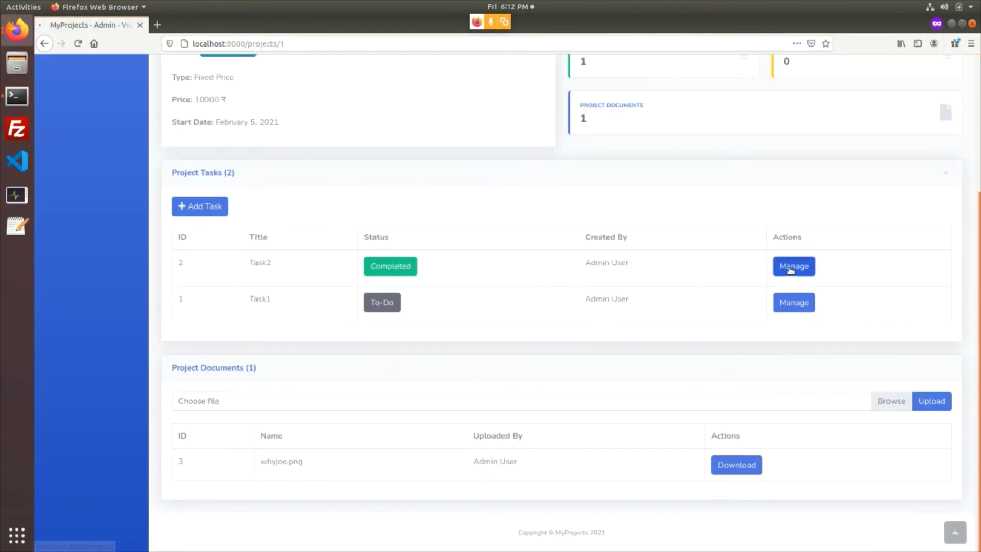
{"action": "left_click", "coordinate": [793, 265]}
{"action": "scroll", "coordinate": [442, 330], "scroll_direction": "down", "scroll_amount": 4}
{"action": "scroll", "coordinate": [221, 267], "scroll_direction": "up", "scroll_amount": 3}
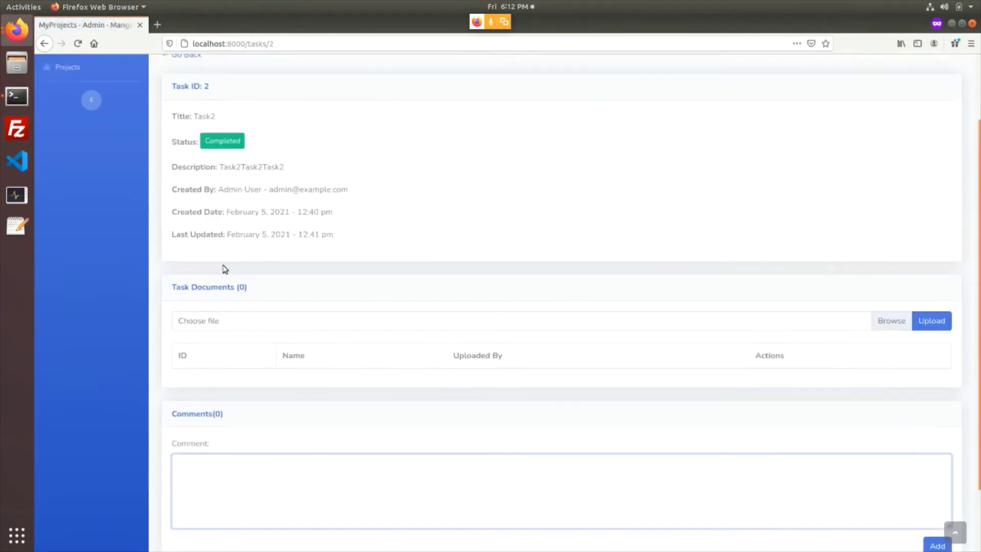
{"action": "left_click", "coordinate": [184, 93]}
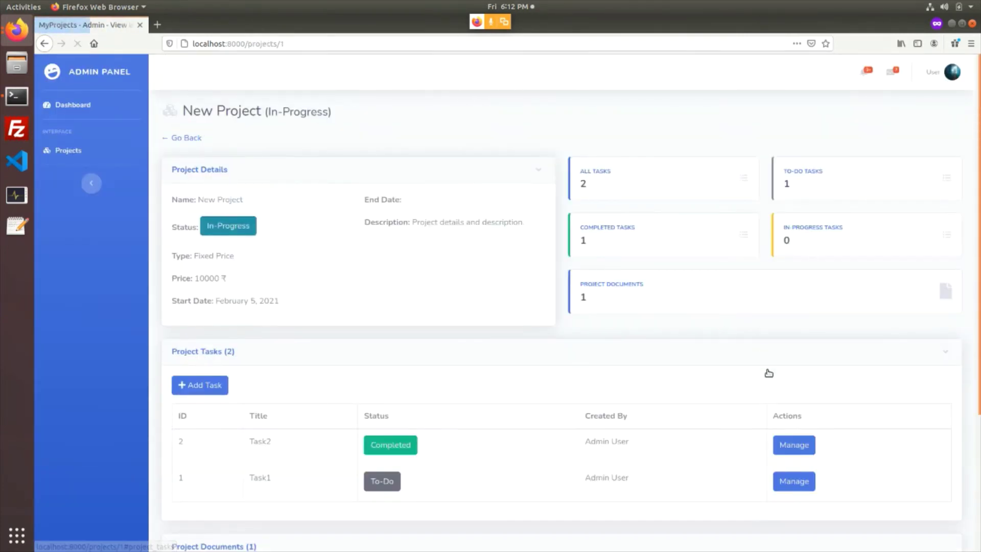
Check Task1's details and comments, return to the projects list, and switch to the admin window
{"action": "left_click", "coordinate": [802, 482]}
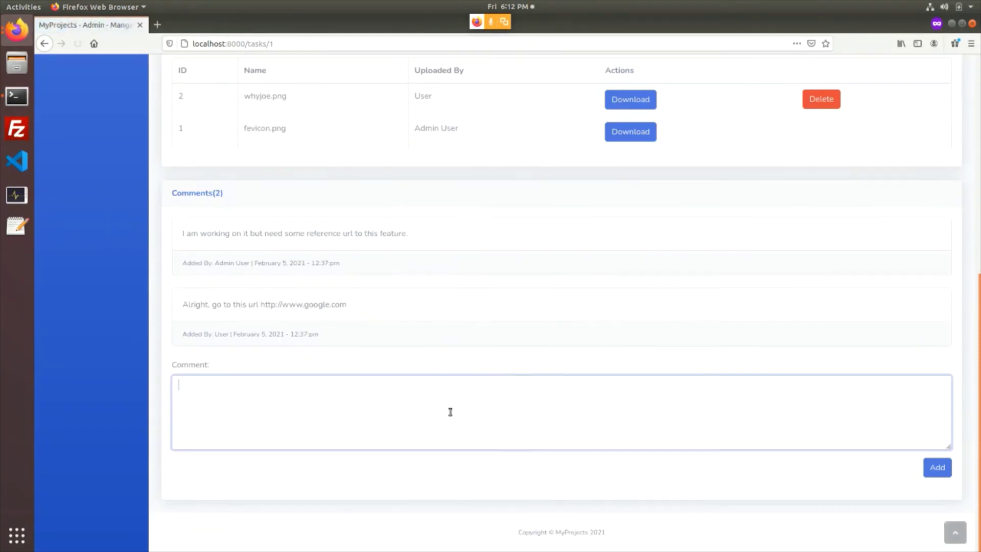
{"action": "scroll", "coordinate": [394, 329], "scroll_direction": "up", "scroll_amount": 7}
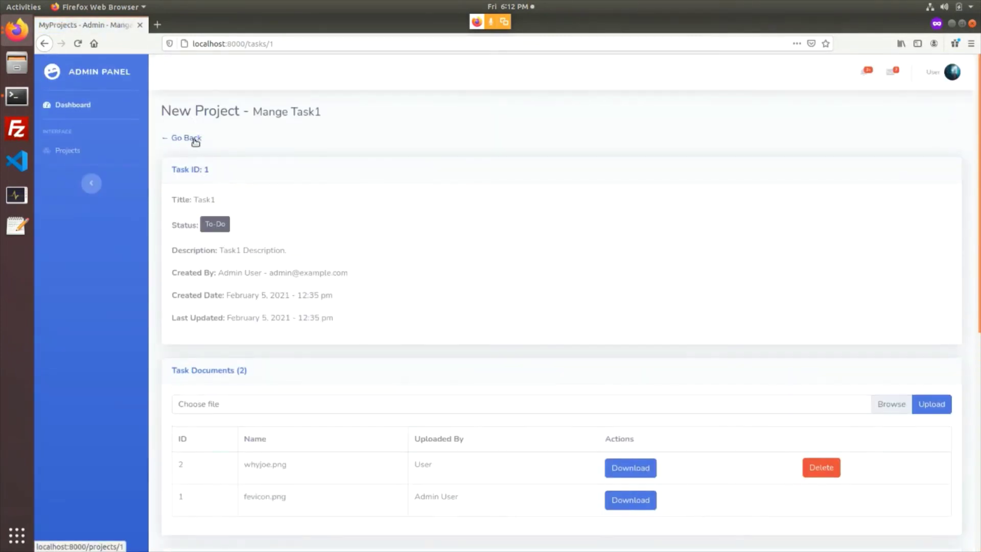
{"action": "left_click", "coordinate": [195, 141]}
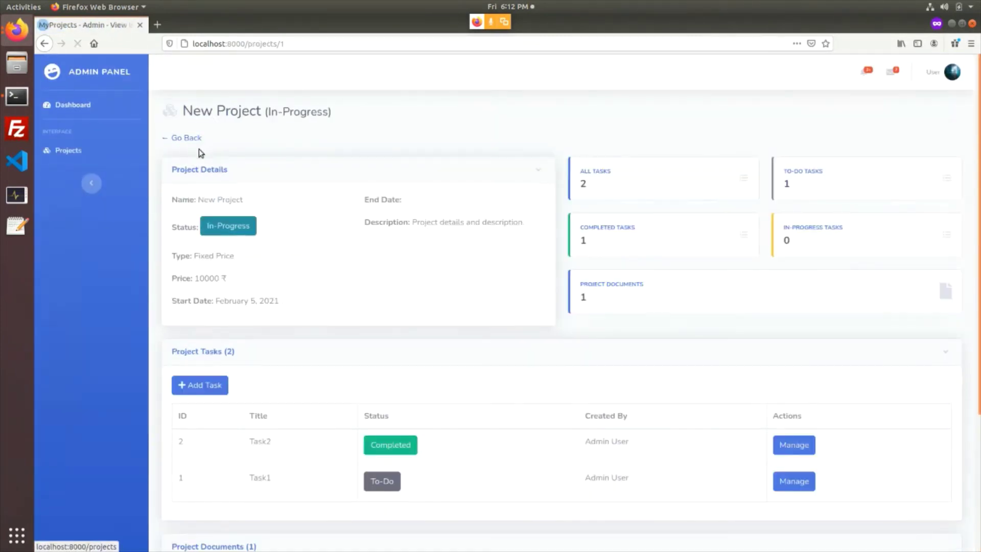
{"action": "left_click", "coordinate": [188, 142]}
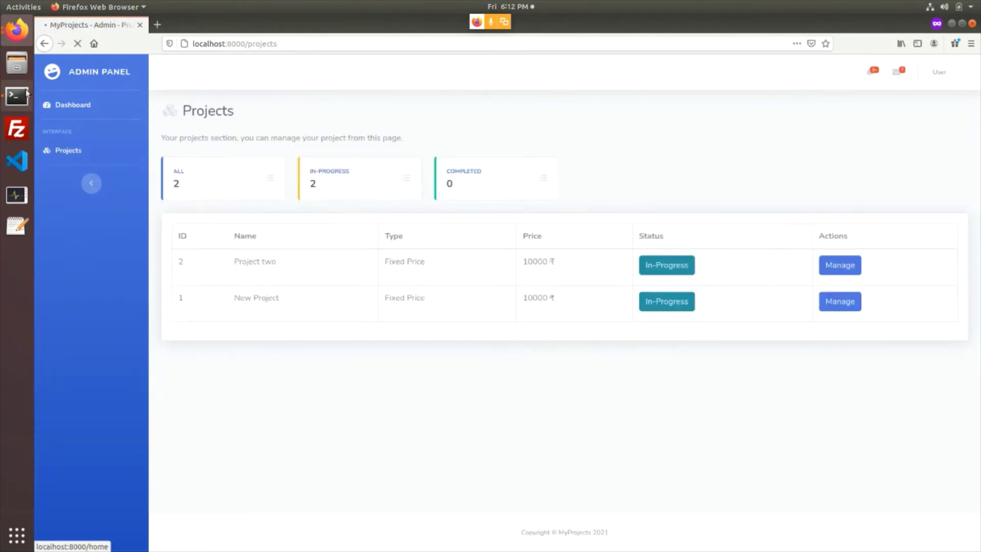
{"action": "left_click", "coordinate": [16, 30]}
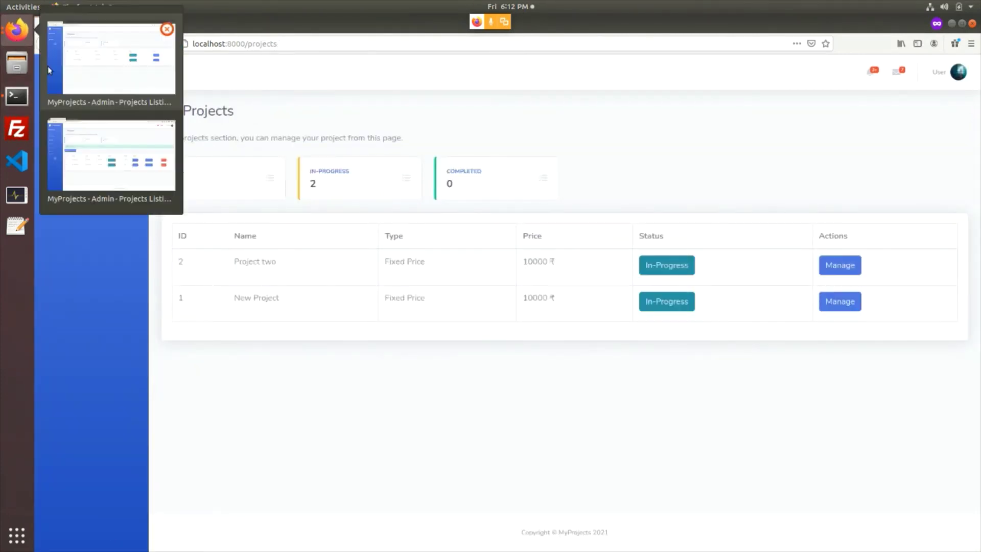
{"action": "left_click", "coordinate": [101, 148]}
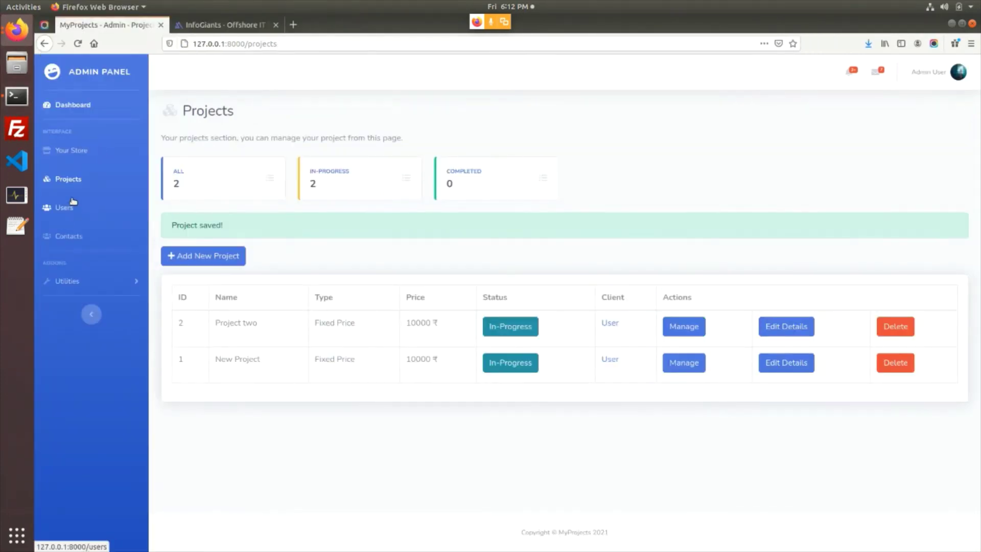
Open Contacts and start a new contact, leaving focus in the First Name field
{"action": "left_click", "coordinate": [71, 236]}
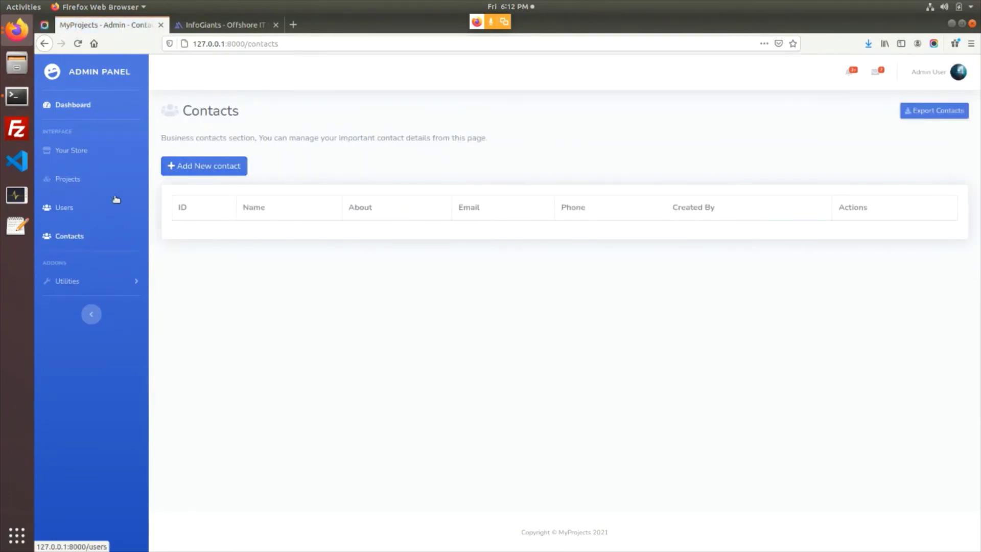
{"action": "left_click", "coordinate": [214, 171]}
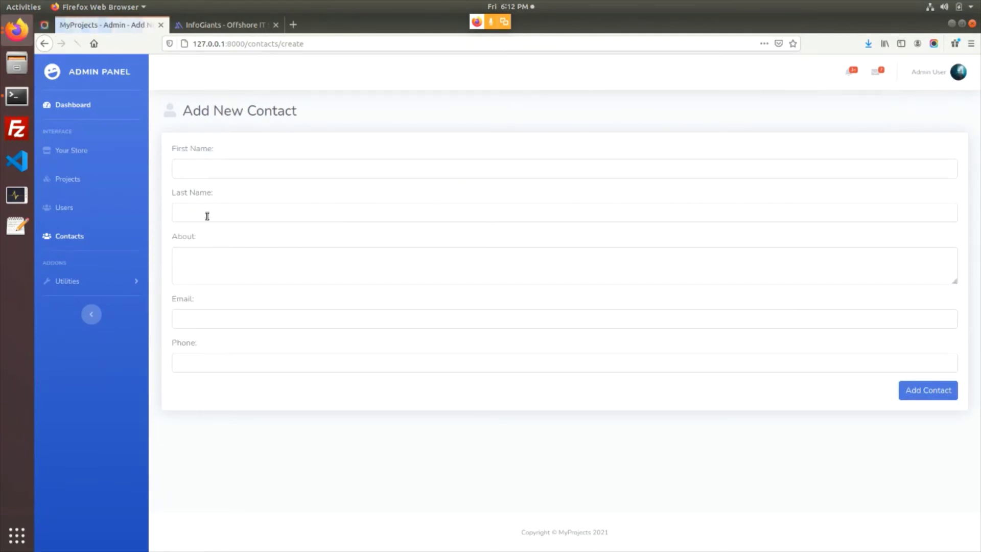
{"action": "left_click", "coordinate": [212, 172]}
{"action": "left_click", "coordinate": [211, 215]}
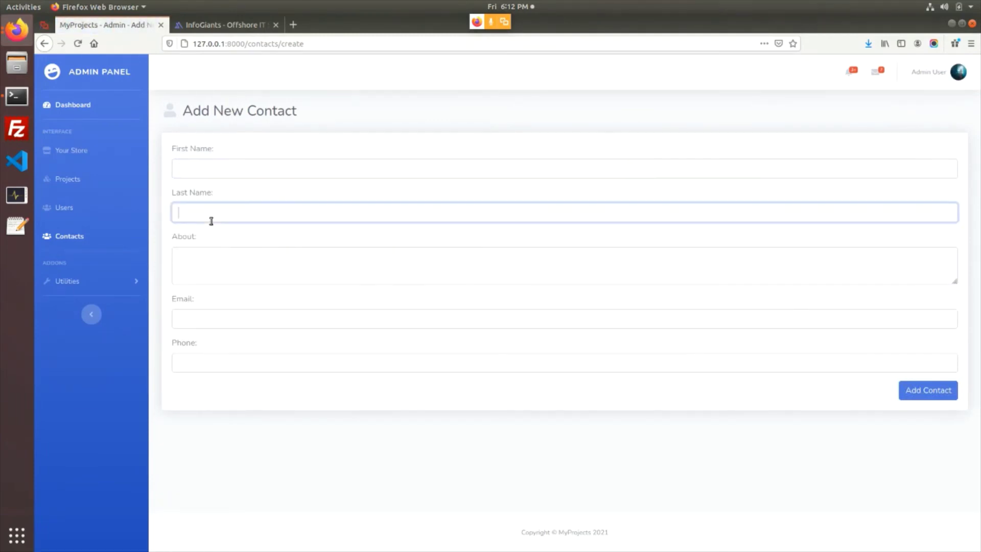
{"action": "left_click", "coordinate": [211, 168]}
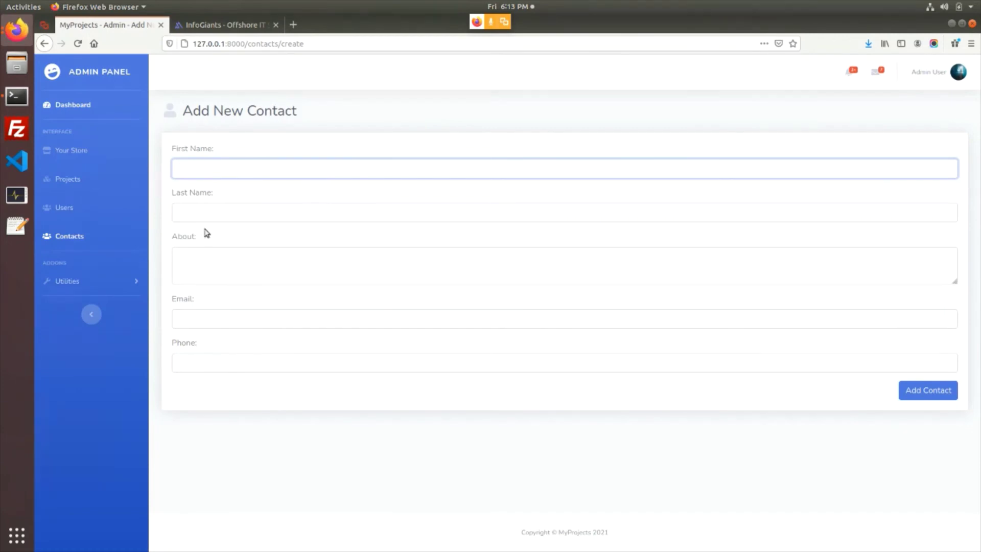
Open Utilities > Categories and select the category names Laravel through Joomla
{"action": "left_click", "coordinate": [75, 281]}
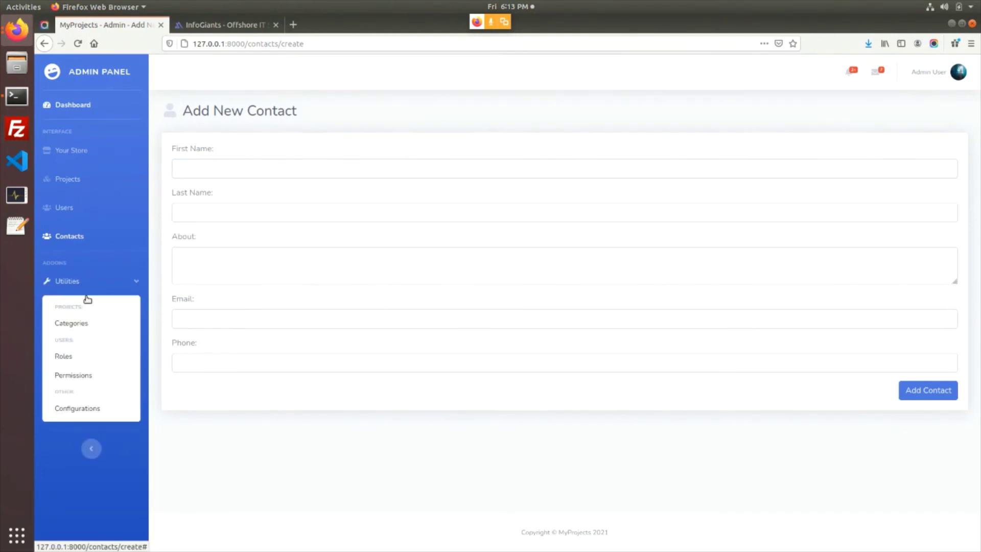
{"action": "left_click", "coordinate": [77, 324]}
{"action": "left_click", "coordinate": [77, 324]}
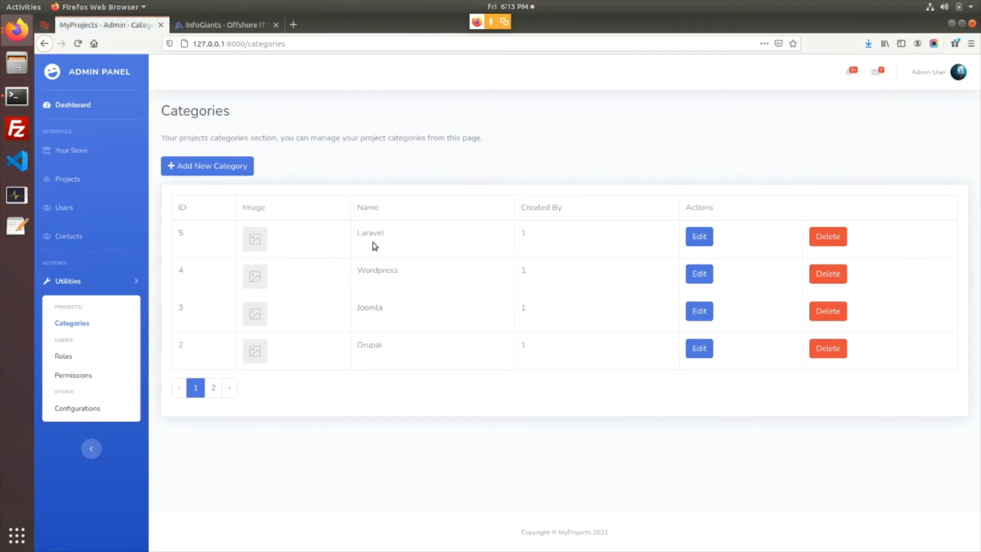
{"action": "left_click_drag", "start_coordinate": [369, 233], "coordinate": [393, 319]}
Check Project two's category choices in Edit Details, leaving it on Wordpress
{"action": "left_click", "coordinate": [132, 181]}
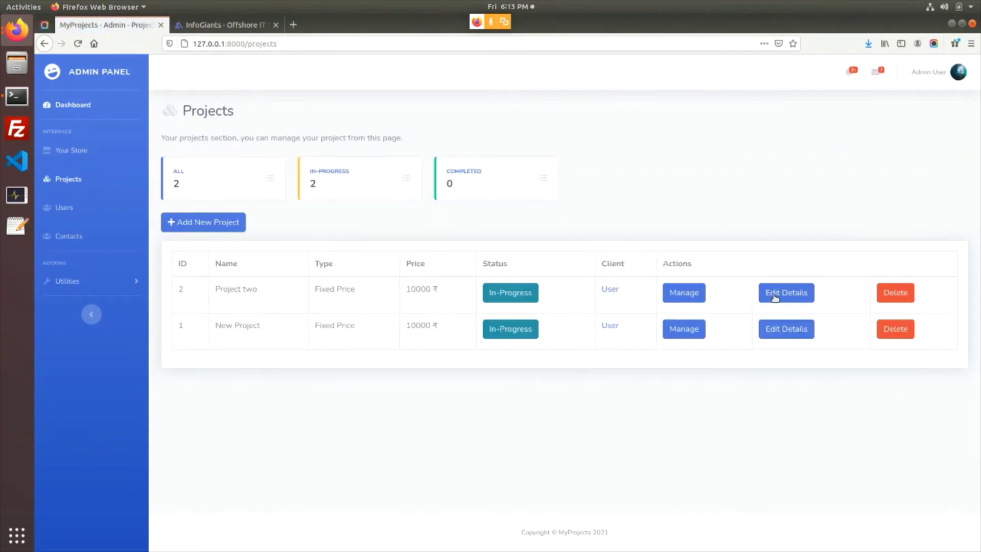
{"action": "left_click", "coordinate": [774, 295]}
{"action": "left_click", "coordinate": [240, 244]}
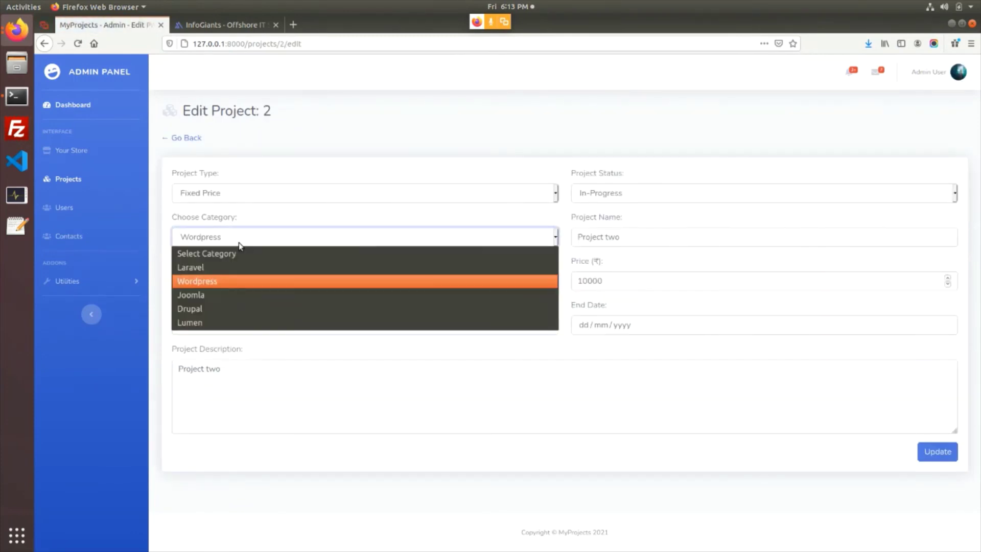
{"action": "left_click", "coordinate": [240, 246]}
Return to Categories, open Add New Category, then go back to the list
{"action": "left_click", "coordinate": [90, 280]}
{"action": "left_click", "coordinate": [74, 322]}
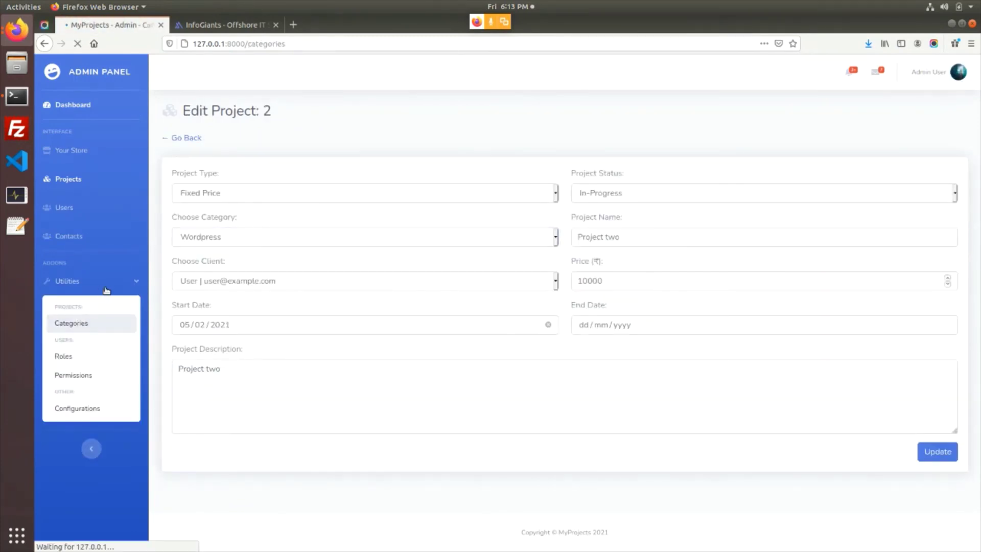
{"action": "left_click", "coordinate": [220, 168]}
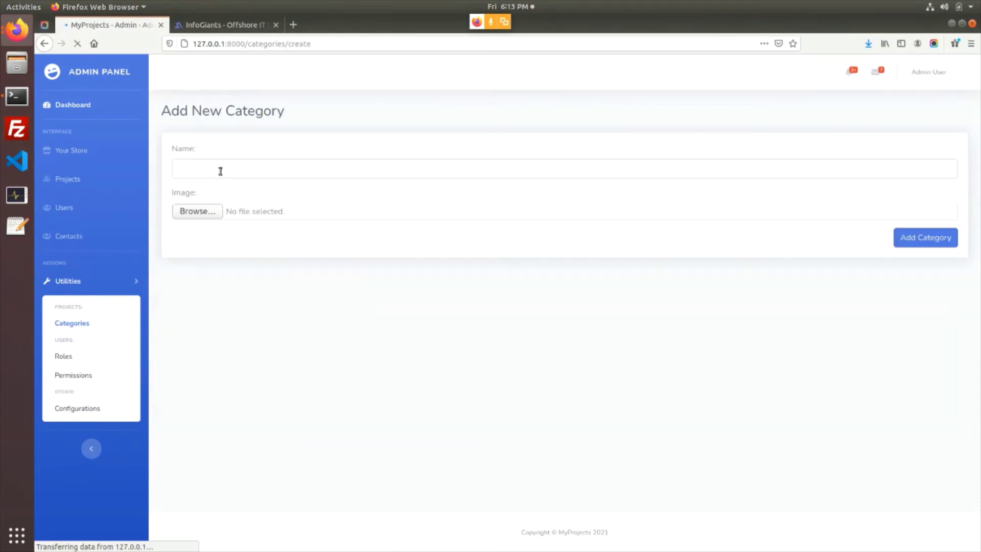
{"action": "left_click", "coordinate": [45, 44]}
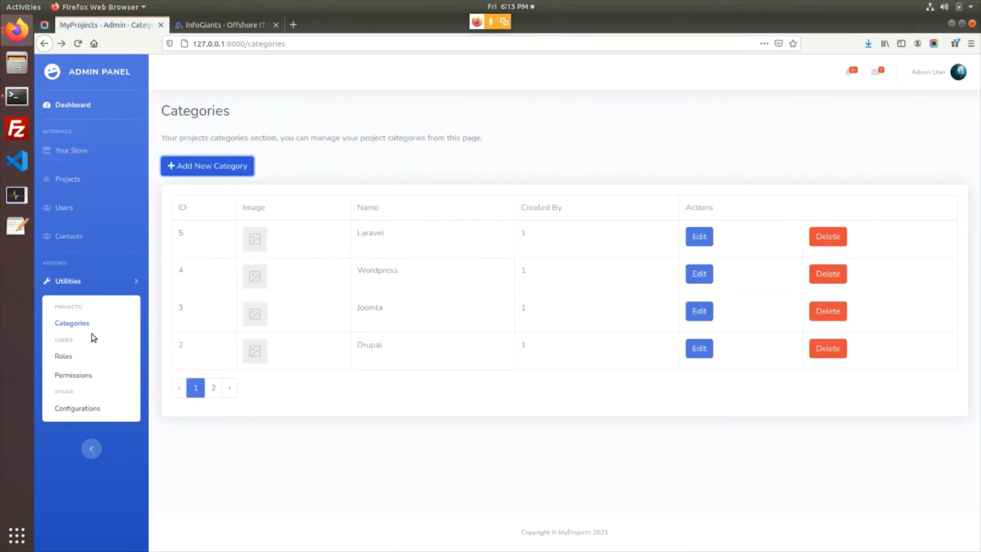
Open the Roles page and select the User and Admin role names
{"action": "left_click", "coordinate": [76, 361]}
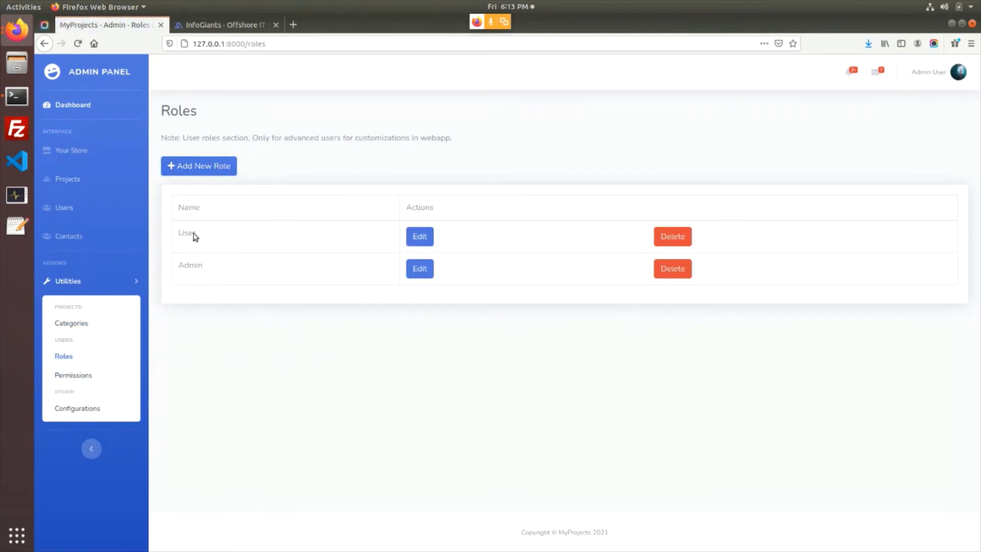
{"action": "left_click_drag", "start_coordinate": [183, 234], "coordinate": [247, 276]}
{"action": "left_click", "coordinate": [213, 266]}
{"action": "left_click_drag", "start_coordinate": [192, 237], "coordinate": [317, 270]}
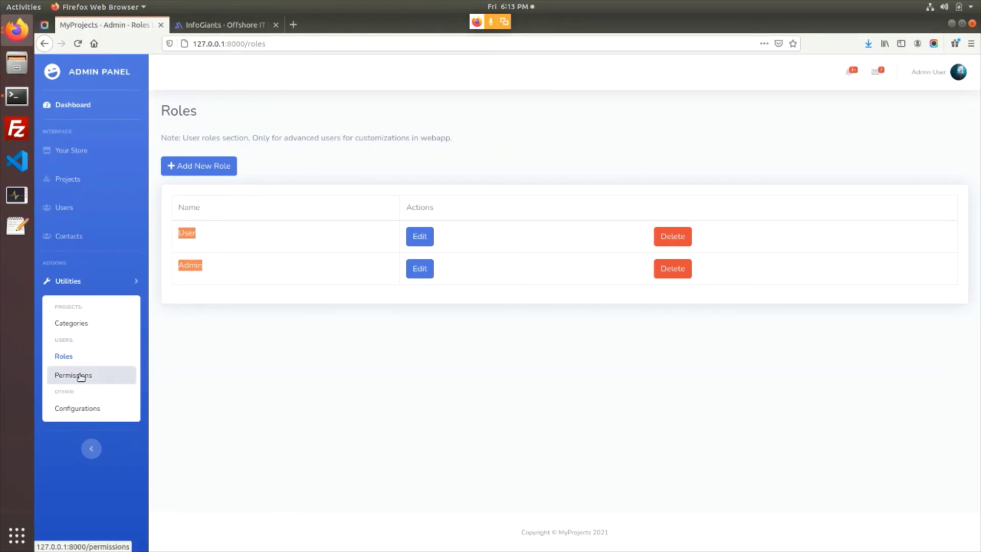
Select the Delete Contact, Edit Contact and Create Contact permission names, then open Configurations
{"action": "left_click", "coordinate": [102, 374]}
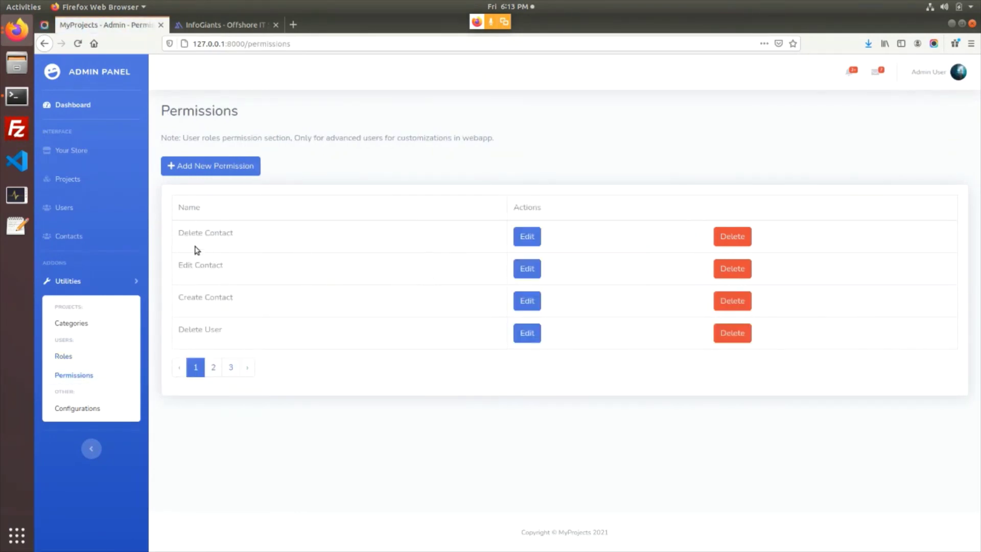
{"action": "left_click_drag", "start_coordinate": [190, 236], "coordinate": [244, 320]}
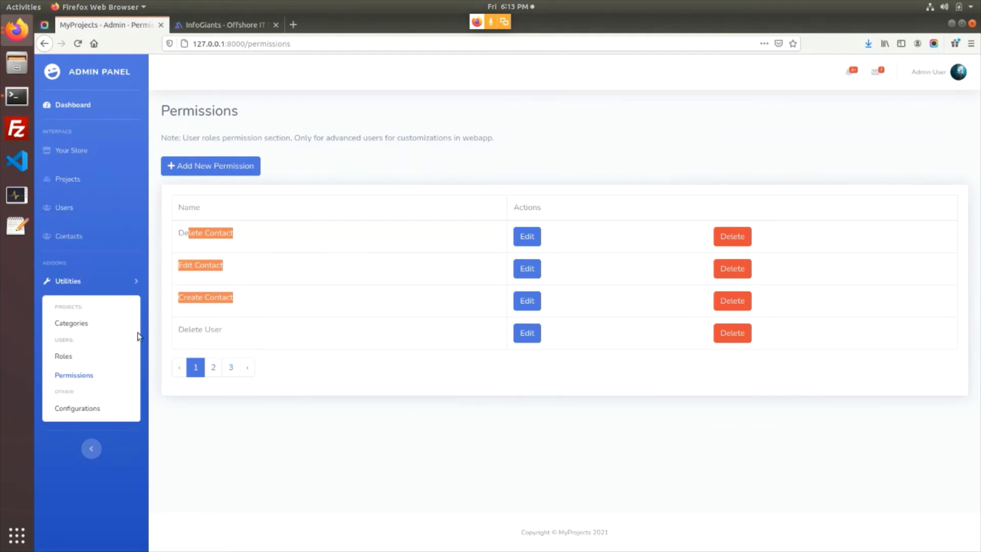
{"action": "left_click_drag", "start_coordinate": [192, 232], "coordinate": [234, 316]}
{"action": "left_click", "coordinate": [201, 254]}
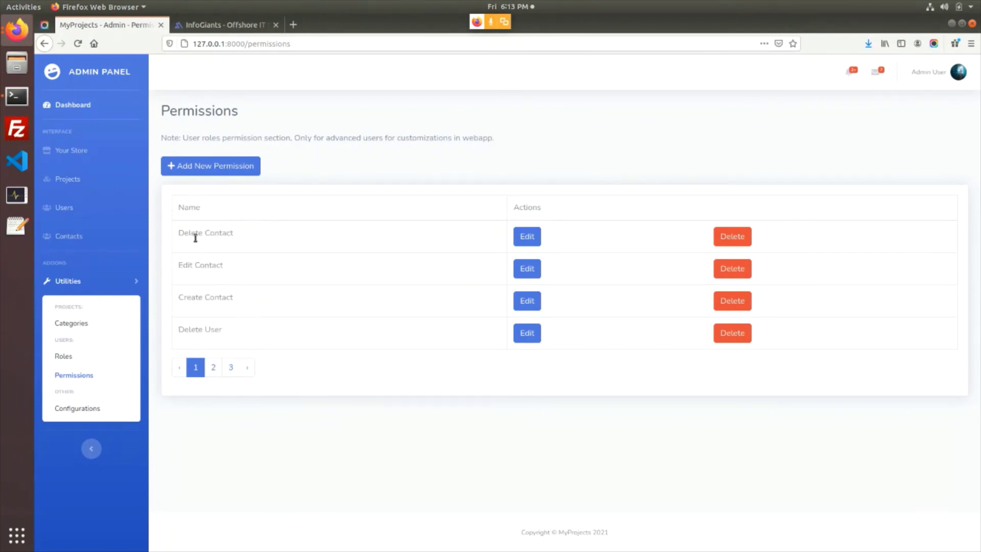
{"action": "left_click_drag", "start_coordinate": [195, 236], "coordinate": [229, 321]}
{"action": "left_click", "coordinate": [92, 408]}
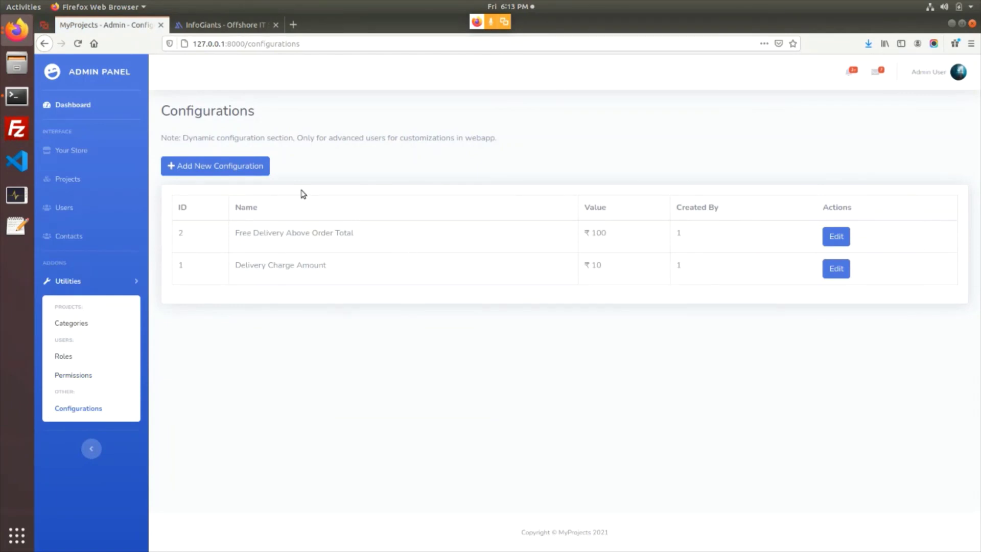
Start a new configuration, try its Path and Value fields, go back, then open the Dashboard
{"action": "left_click", "coordinate": [255, 173]}
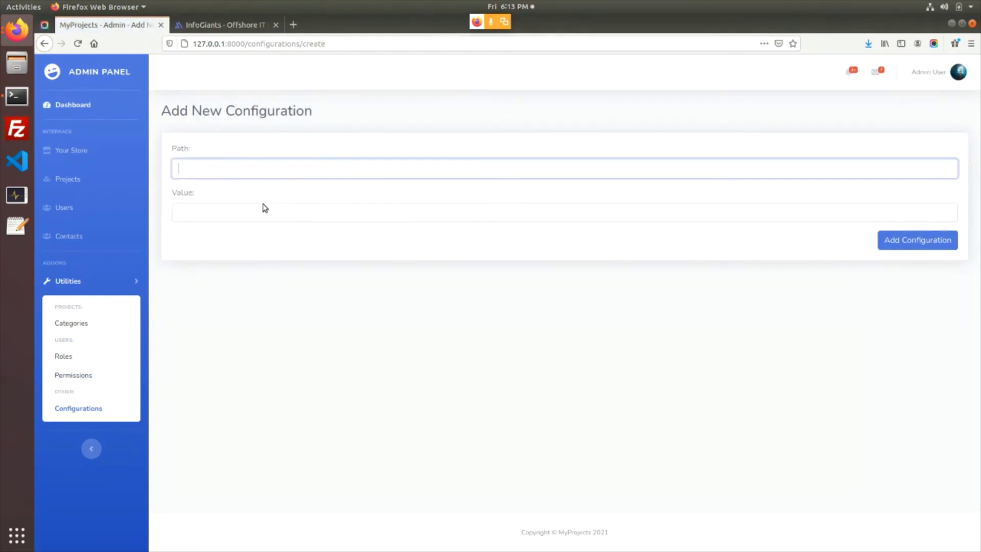
{"action": "left_click", "coordinate": [272, 214]}
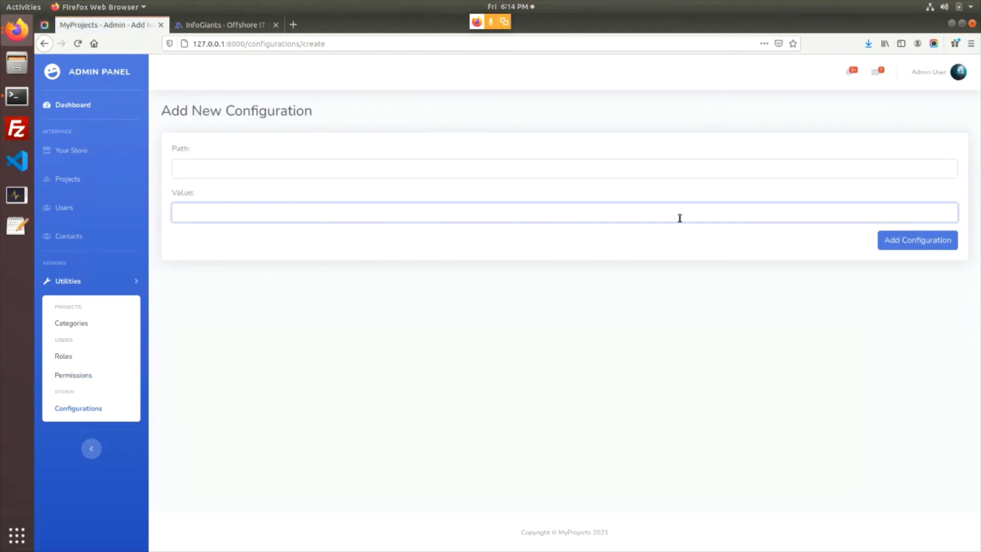
{"action": "left_click", "coordinate": [45, 44]}
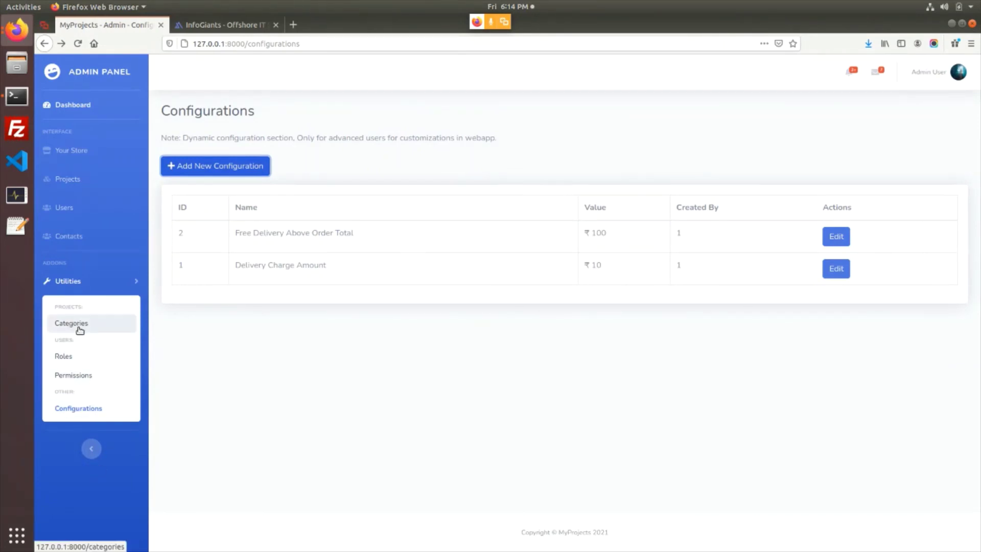
{"action": "left_click", "coordinate": [75, 105]}
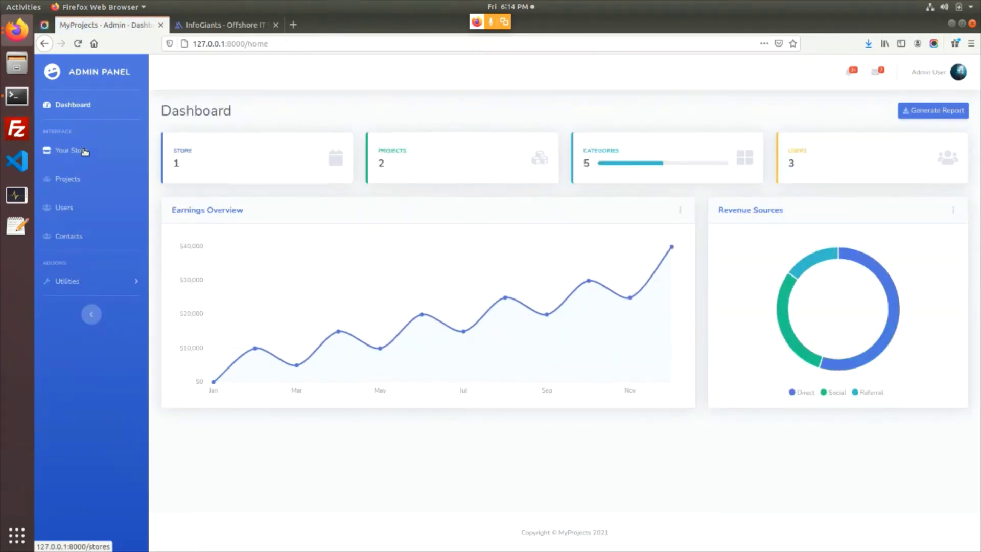
Try Hourly Price in Project two's Project Type choices, then leave without saving
{"action": "left_click", "coordinate": [73, 187]}
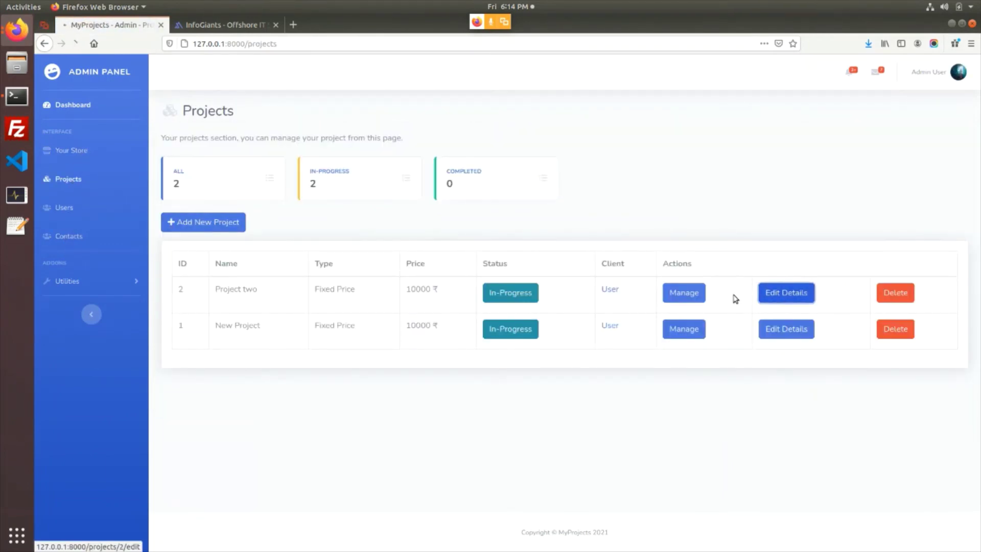
{"action": "left_click", "coordinate": [766, 295]}
{"action": "left_click", "coordinate": [277, 194]}
{"action": "left_click", "coordinate": [277, 194]}
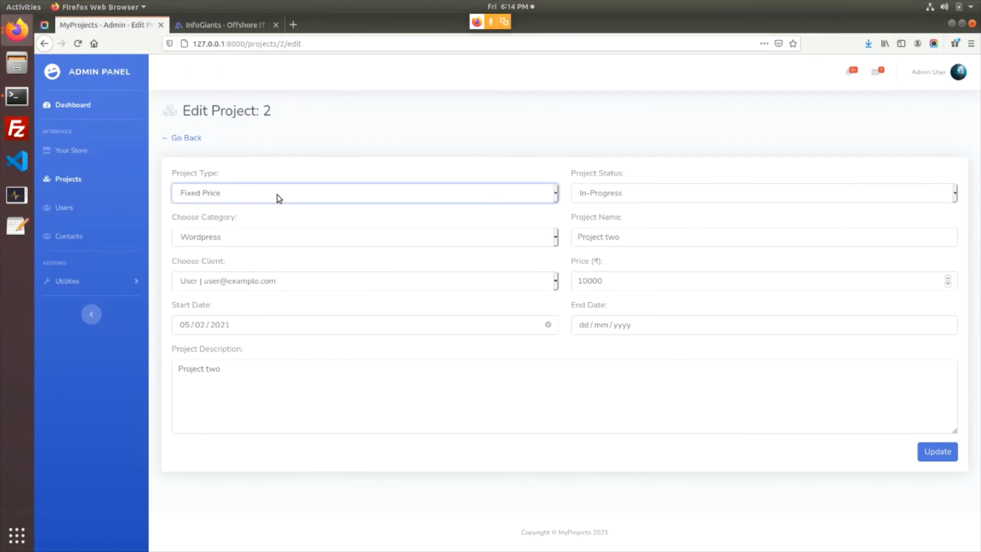
{"action": "left_click", "coordinate": [320, 200]}
{"action": "left_click", "coordinate": [314, 223]}
{"action": "left_click", "coordinate": [70, 182]}
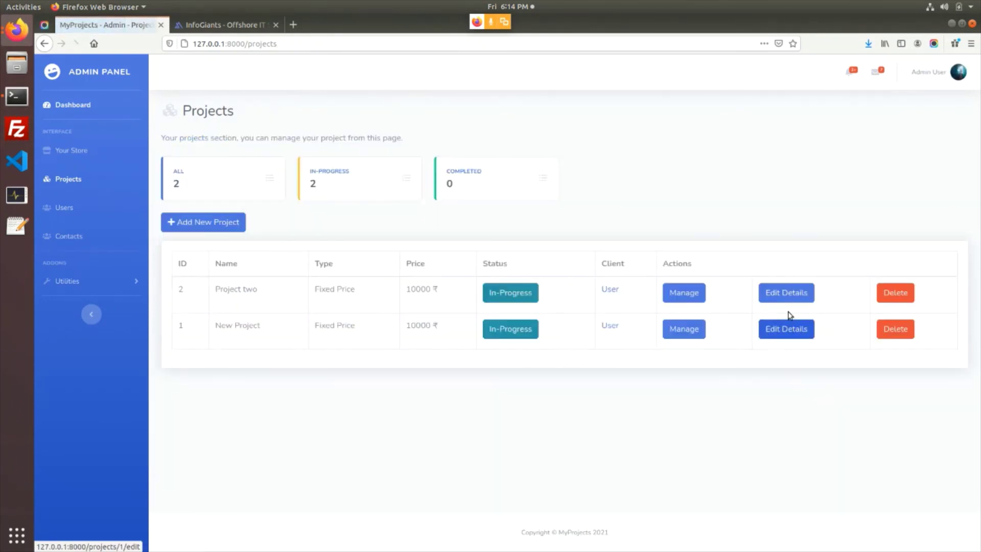
{"action": "left_click", "coordinate": [789, 296]}
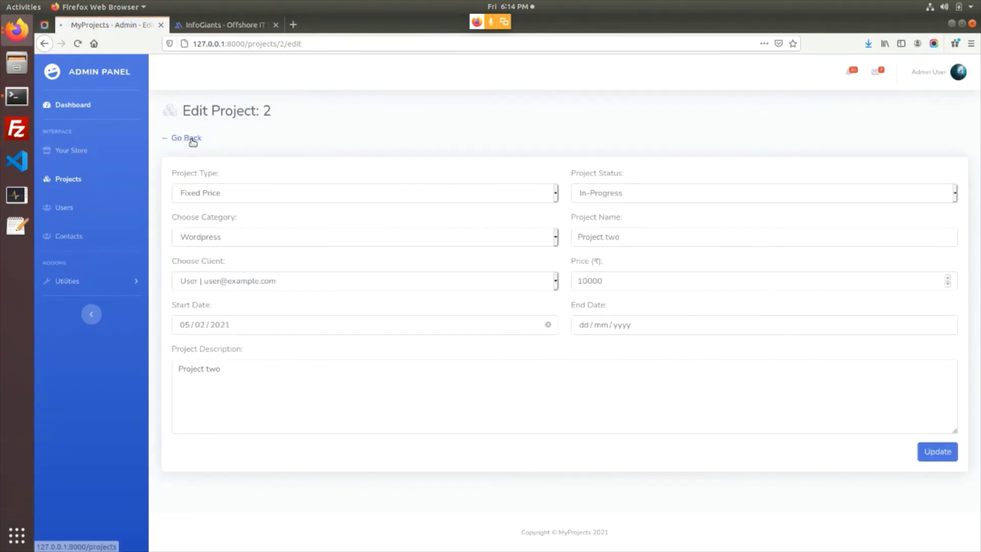
{"action": "left_click", "coordinate": [193, 138]}
Inspect New Project's details, selecting the Task1 and Task2 creators and the 10000 ₹ price
{"action": "left_click", "coordinate": [685, 330]}
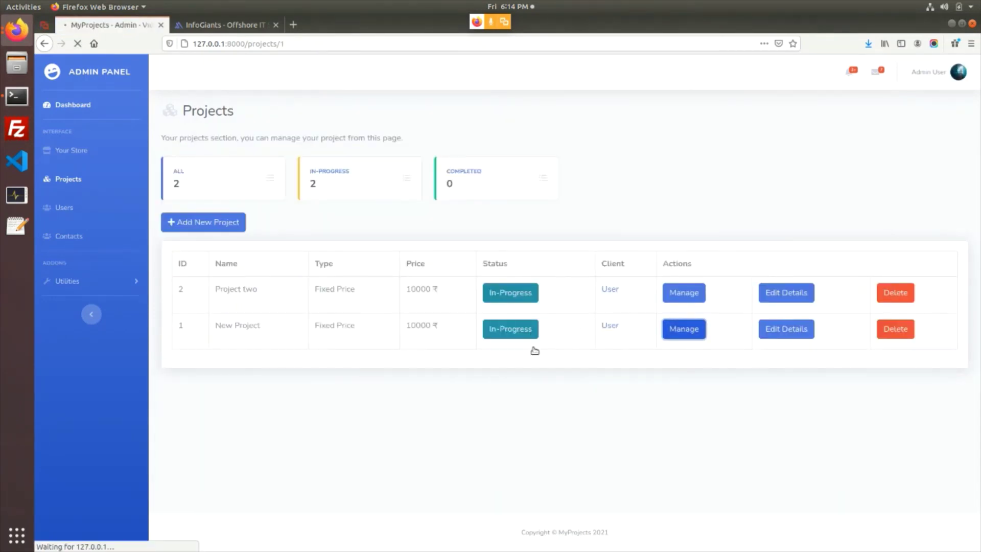
{"action": "scroll", "coordinate": [562, 357], "scroll_direction": "down", "scroll_amount": 3}
{"action": "scroll", "coordinate": [532, 339], "scroll_direction": "down", "scroll_amount": 2}
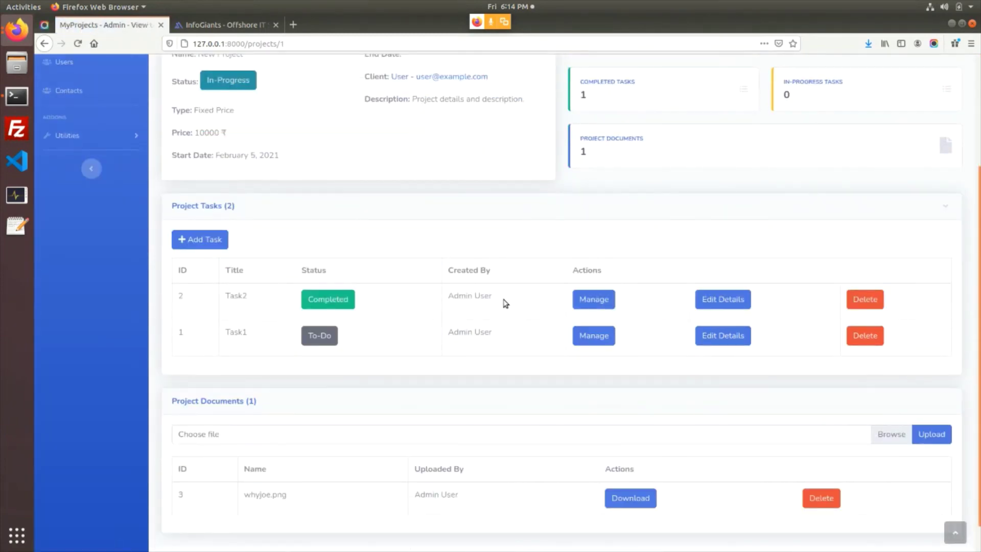
{"action": "mouse_move", "coordinate": [503, 302]}
{"action": "left_mouse_down"}
{"action": "mouse_move", "coordinate": [448, 296]}
{"action": "mouse_move", "coordinate": [510, 300]}
{"action": "left_mouse_up"}
{"action": "left_click_drag", "start_coordinate": [459, 332], "coordinate": [538, 365]}
{"action": "scroll", "coordinate": [299, 407], "scroll_direction": "up", "scroll_amount": 5}
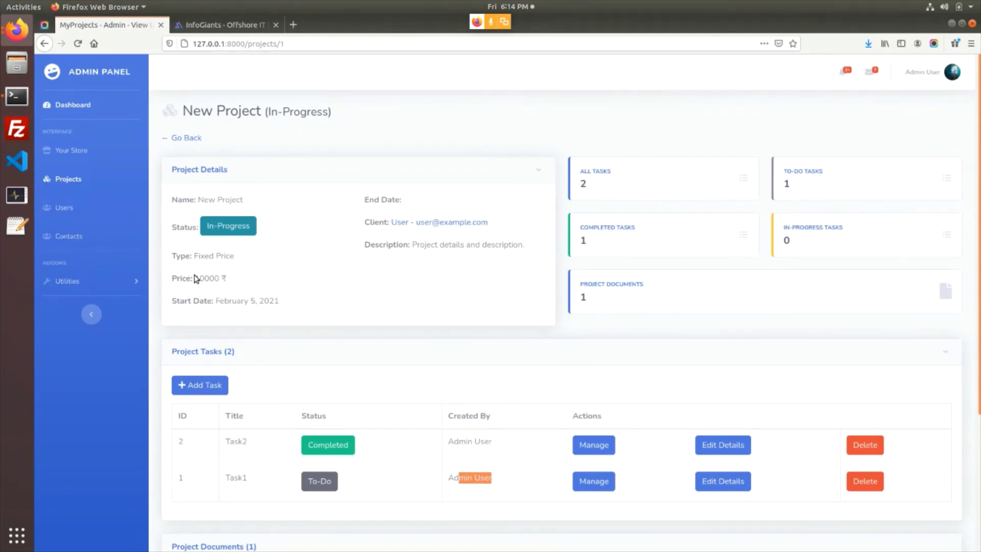
{"action": "left_click_drag", "start_coordinate": [199, 279], "coordinate": [233, 287]}
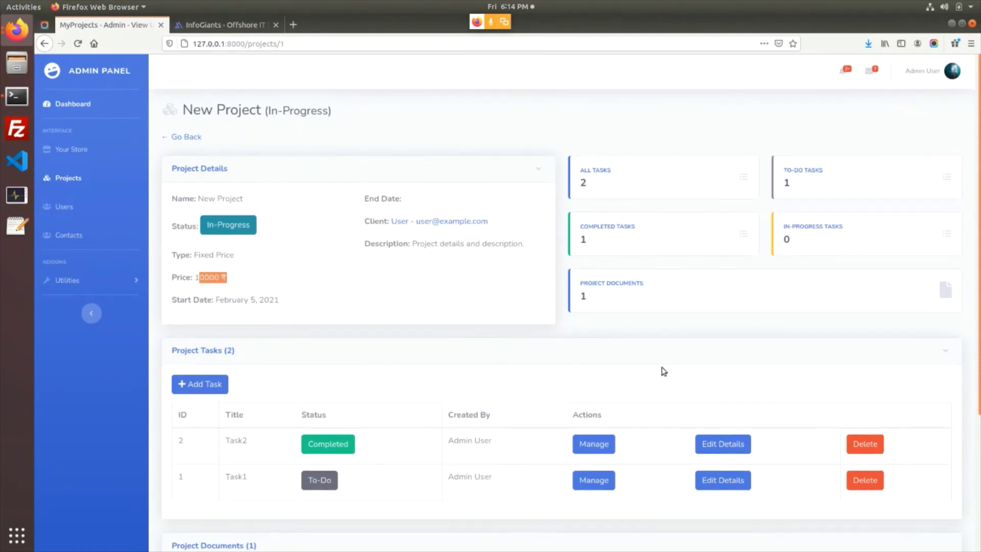
{"action": "scroll", "coordinate": [444, 374], "scroll_direction": "down", "scroll_amount": 4}
{"action": "scroll", "coordinate": [322, 394], "scroll_direction": "up", "scroll_amount": 4}
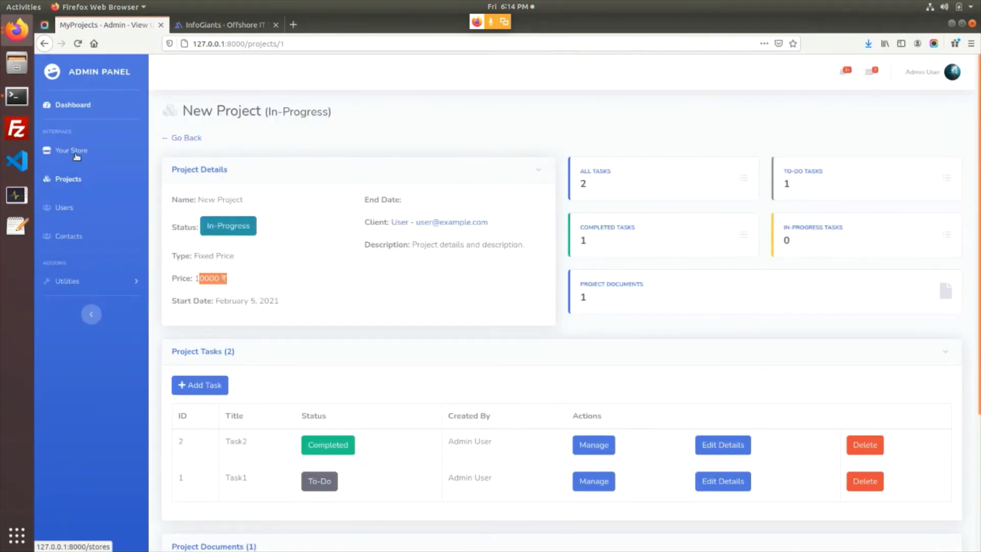
{"action": "left_click_drag", "start_coordinate": [184, 279], "coordinate": [236, 282]}
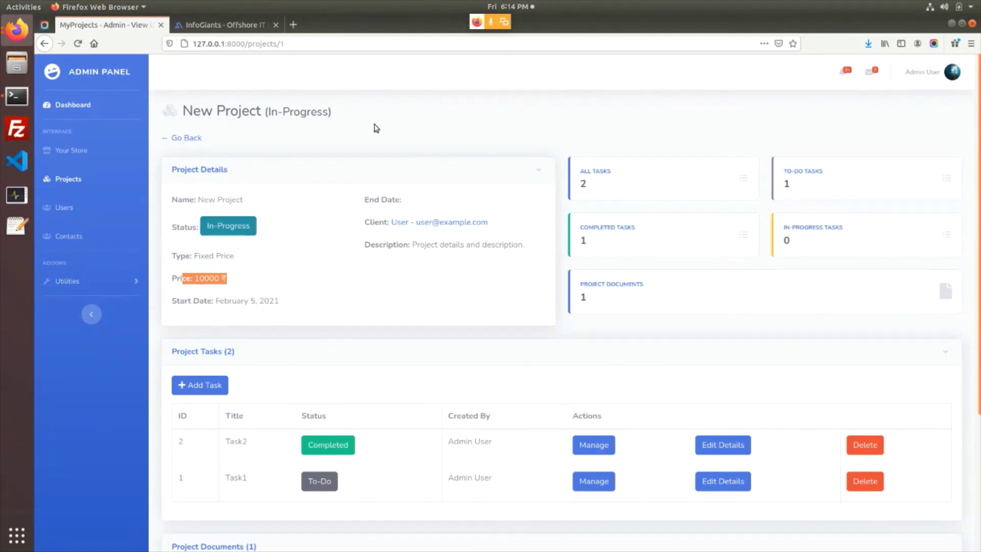
{"action": "left_click", "coordinate": [73, 104]}
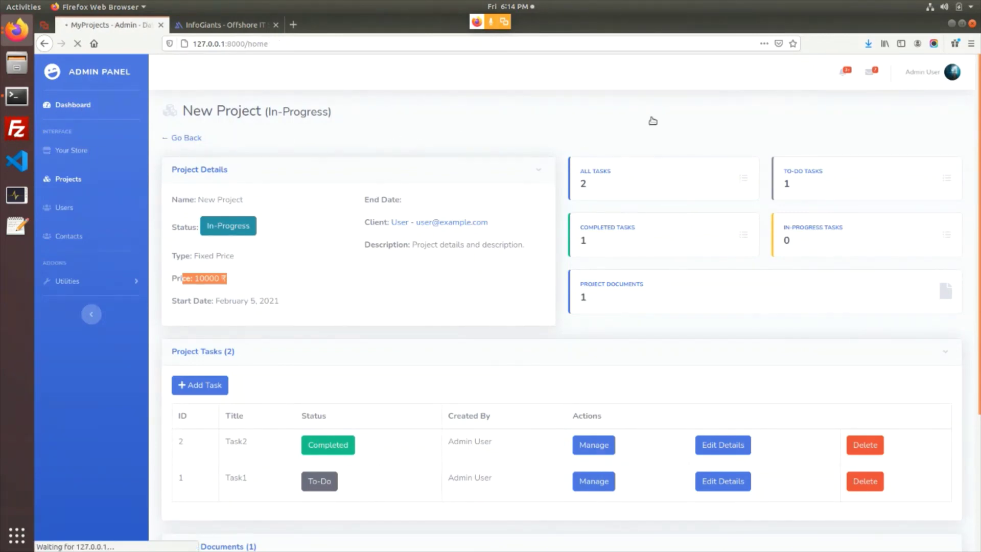
Check the alerts and messages notification lists, then close them
{"action": "left_click", "coordinate": [856, 74]}
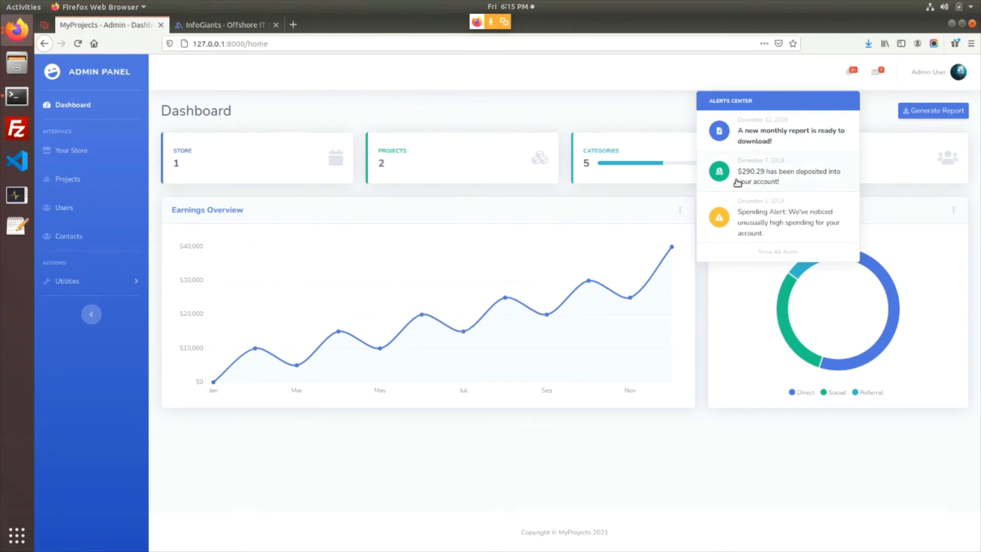
{"action": "left_click", "coordinate": [876, 73]}
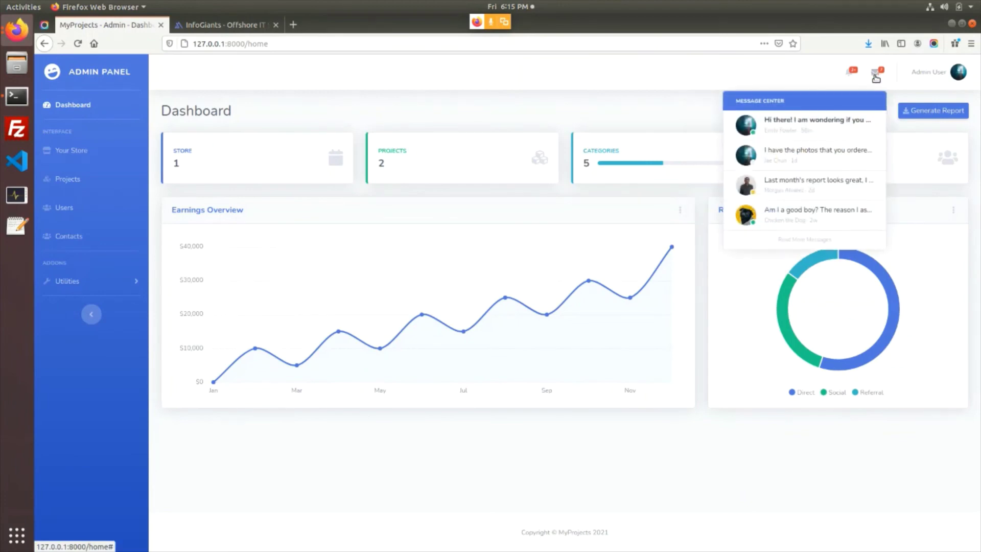
{"action": "left_click", "coordinate": [751, 84]}
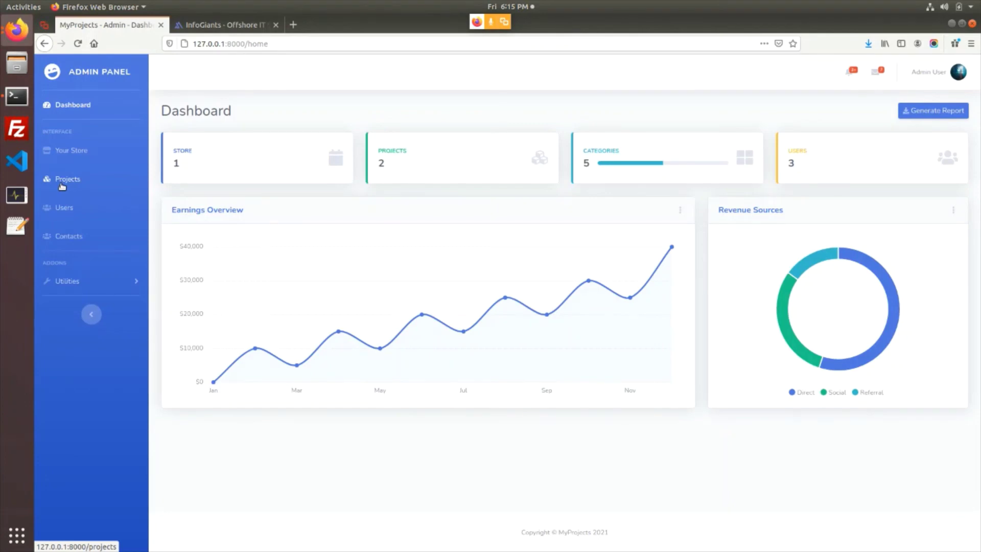
View the admin Projects and Users lists, then switch to the InfoGiants website
{"action": "left_click", "coordinate": [65, 183]}
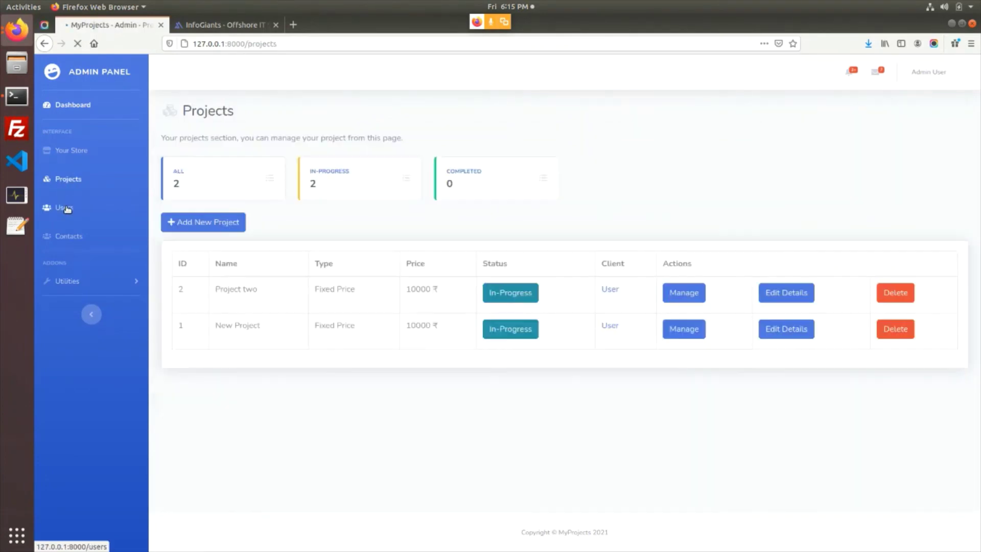
{"action": "left_click", "coordinate": [71, 207]}
{"action": "left_click", "coordinate": [78, 181]}
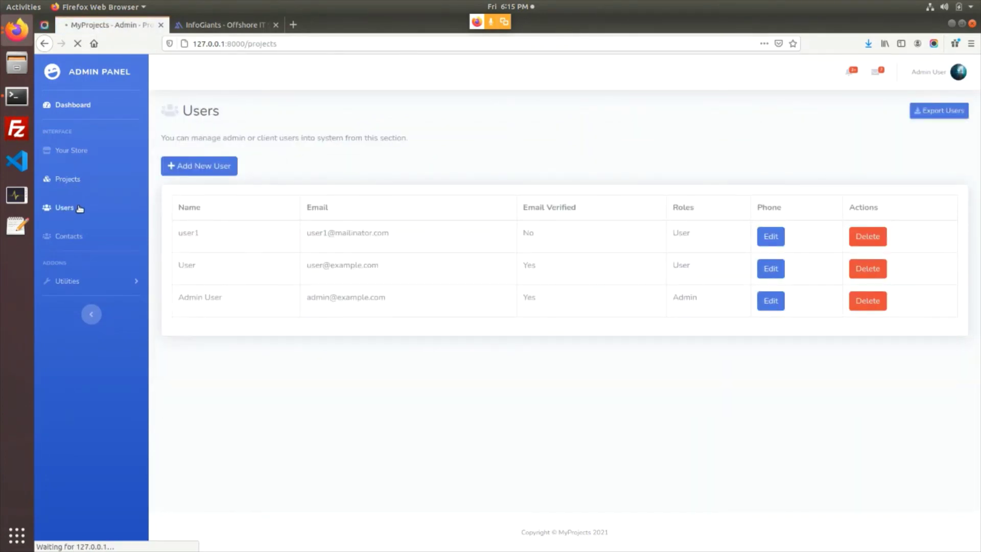
{"action": "left_click", "coordinate": [66, 209]}
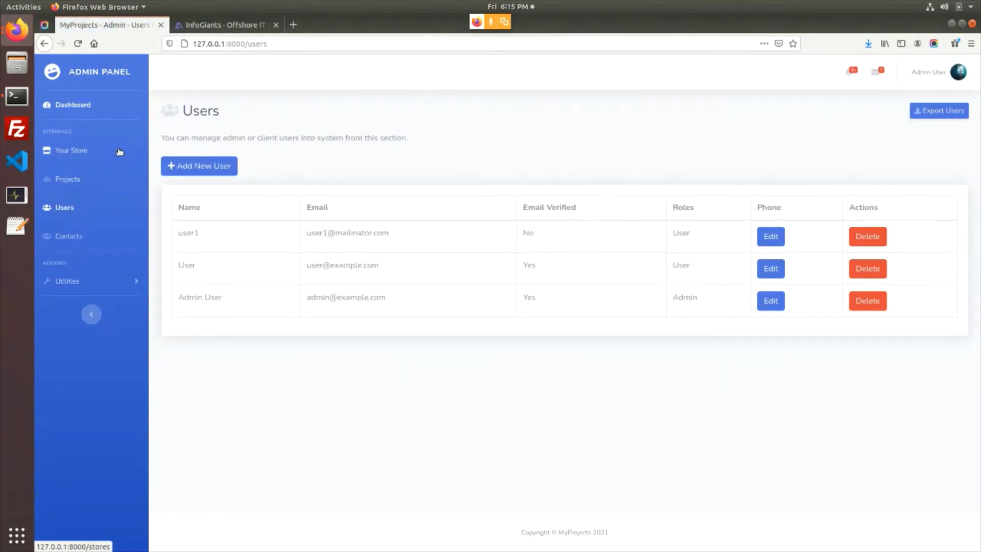
{"action": "left_click", "coordinate": [214, 24]}
Browse InfoGiants' Freebies category of five free products, then return to the MyProjects Users page
{"action": "scroll", "coordinate": [304, 261], "scroll_direction": "up", "scroll_amount": 20}
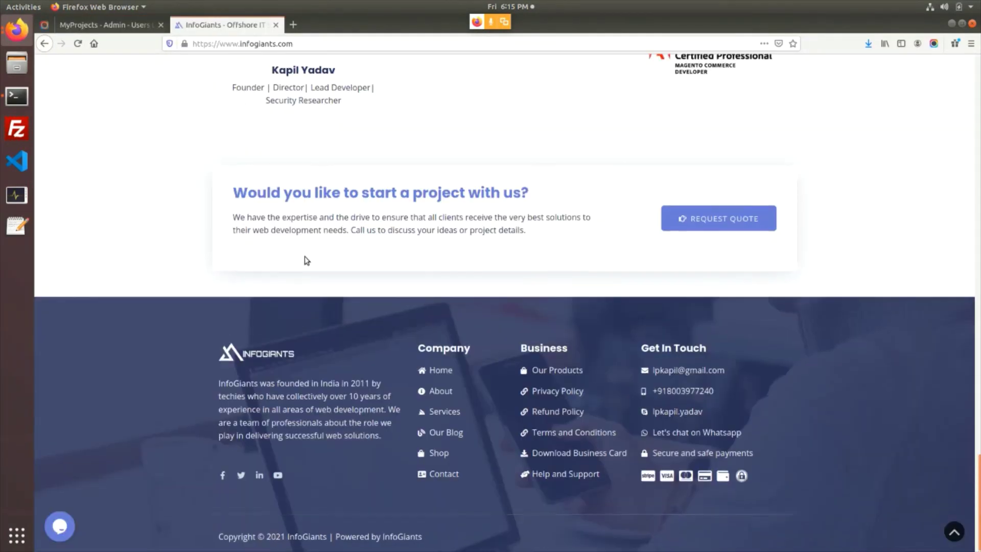
{"action": "scroll", "coordinate": [298, 268], "scroll_direction": "up", "scroll_amount": 10}
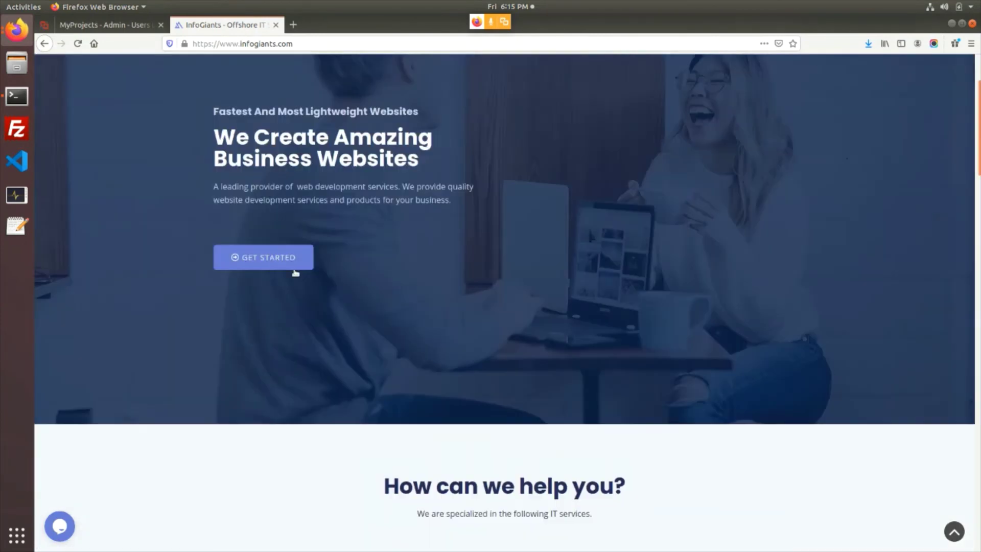
{"action": "left_click", "coordinate": [648, 82]}
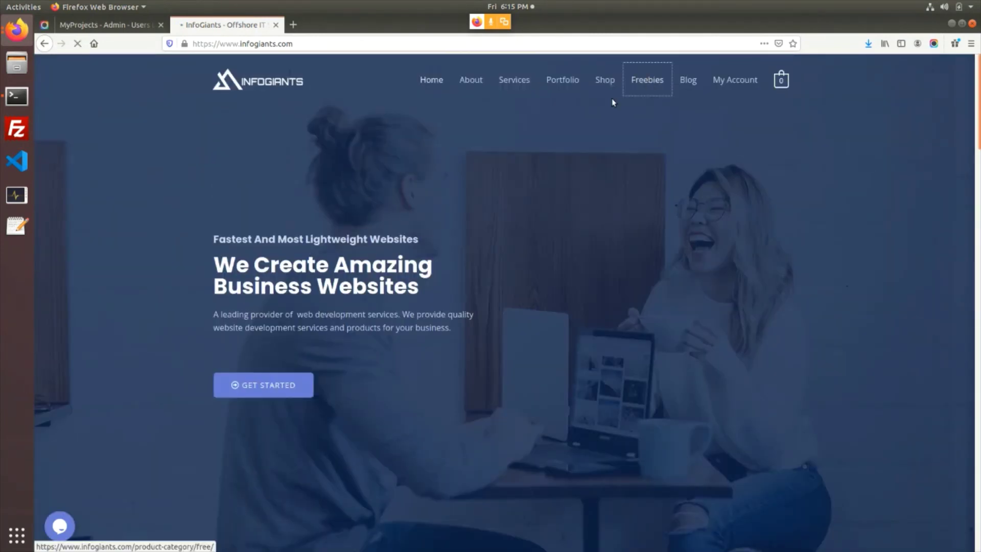
{"action": "scroll", "coordinate": [405, 306], "scroll_direction": "down", "scroll_amount": 7}
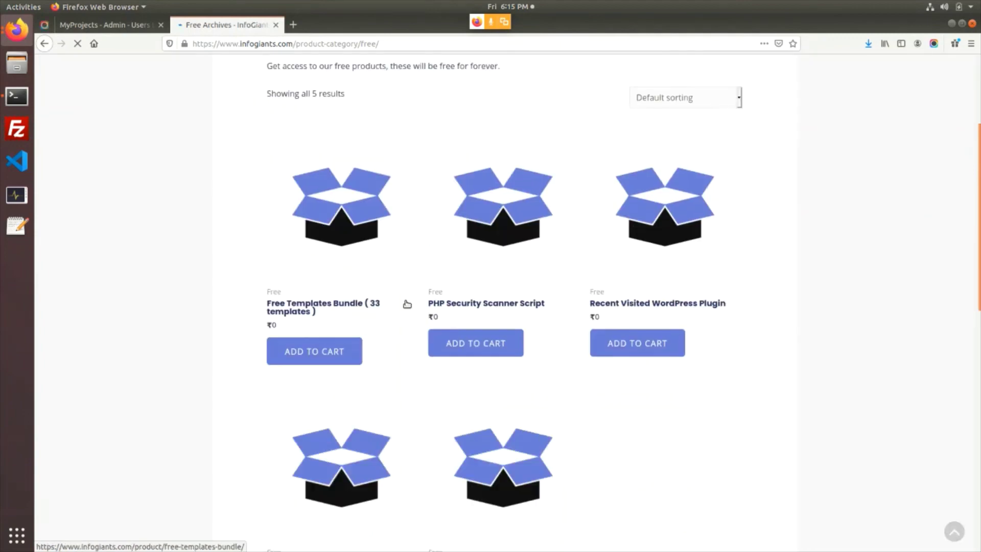
{"action": "scroll", "coordinate": [258, 212], "scroll_direction": "up", "scroll_amount": 7}
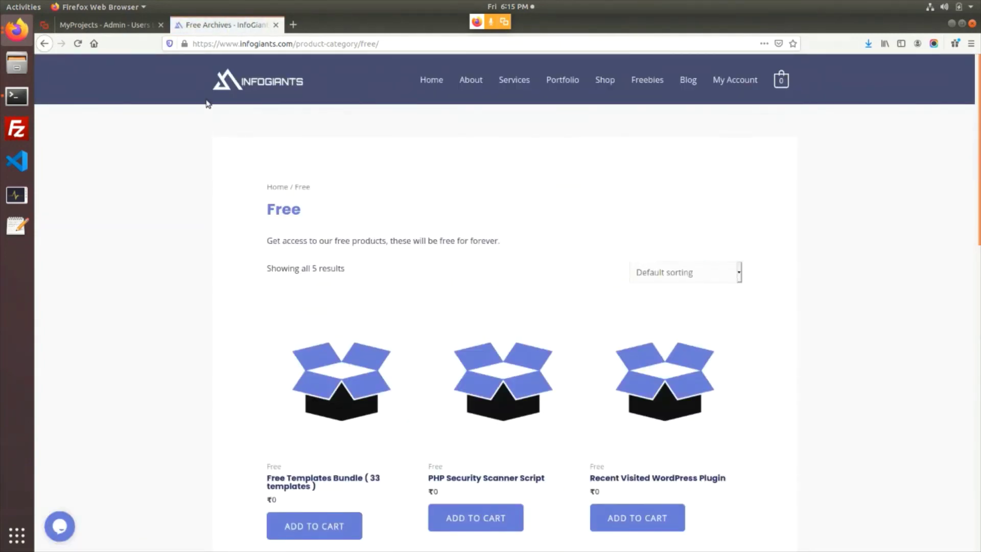
{"action": "left_click", "coordinate": [116, 28]}
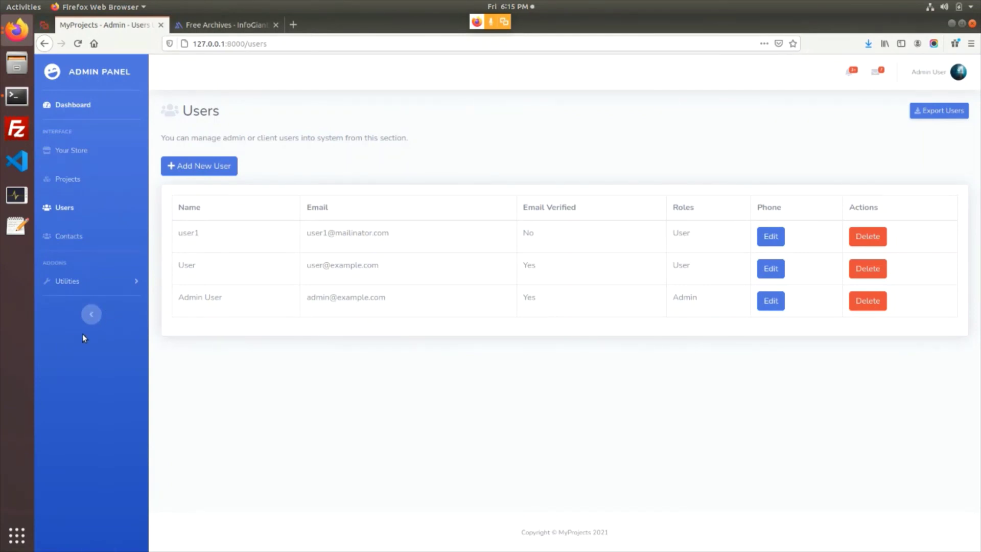
Open the admin Dashboard showing store, project, category and user counts
{"action": "left_click", "coordinate": [75, 106]}
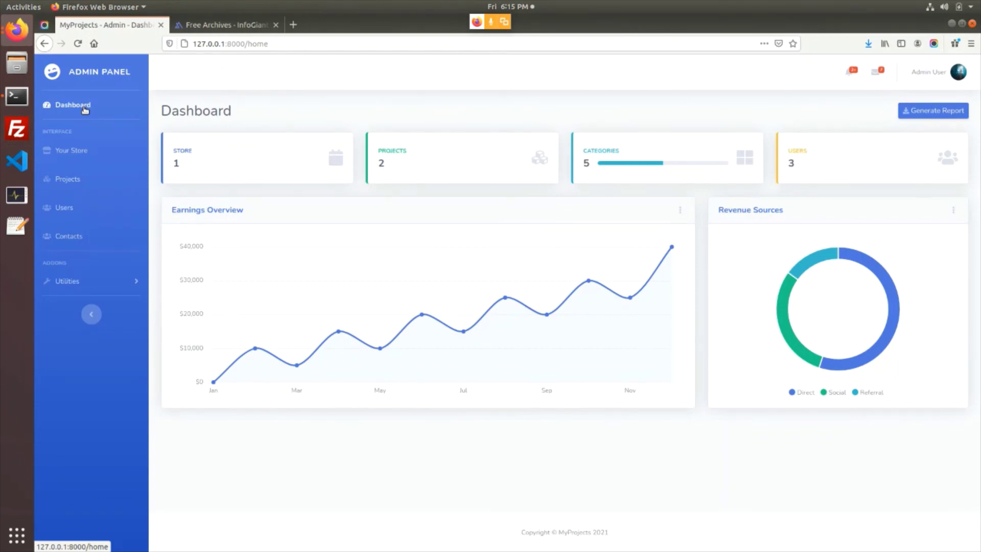
On InfoGiants, go to the home page and follow GET STARTED to the Contact page
{"action": "left_click", "coordinate": [205, 26]}
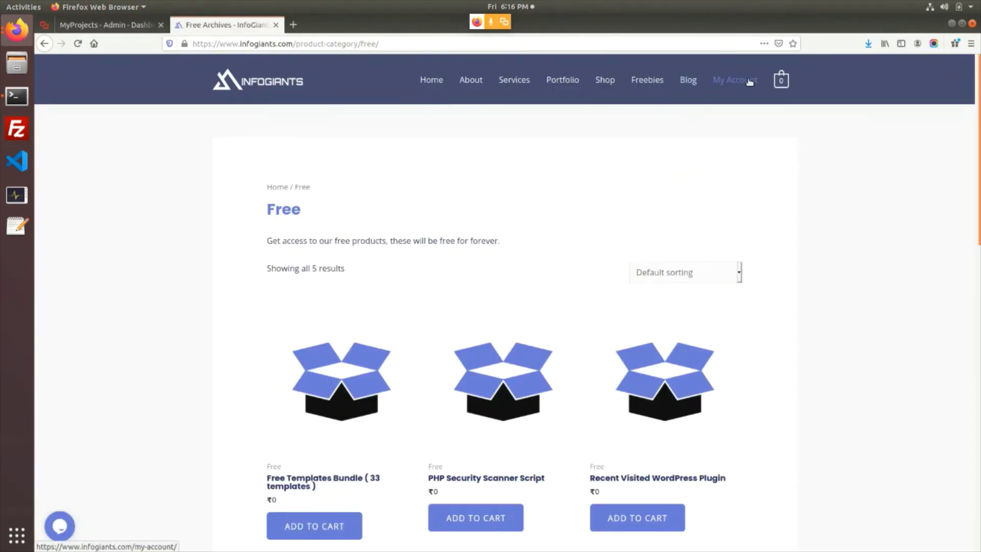
{"action": "left_click", "coordinate": [284, 87]}
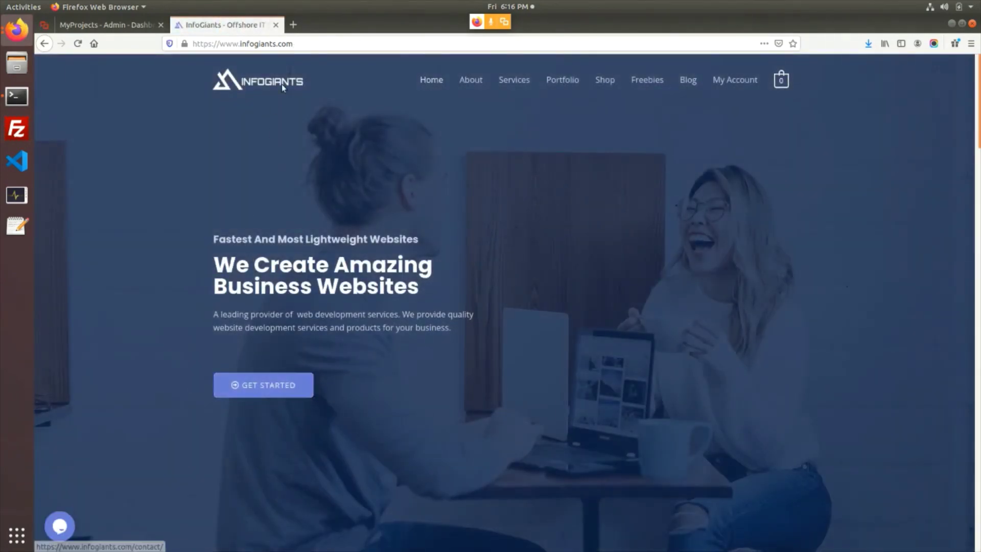
{"action": "key", "text": "ctrl+l"}
{"action": "left_click", "coordinate": [274, 393]}
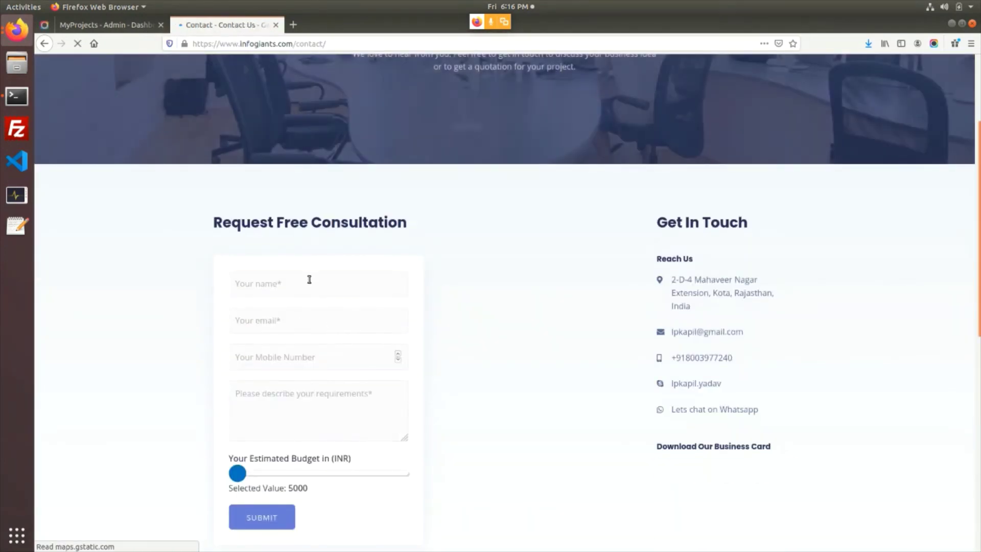
Step through the consultation form's name, email, mobile and requirements fields, then scroll to the footer
{"action": "left_click", "coordinate": [308, 281]}
{"action": "left_click", "coordinate": [303, 319]}
{"action": "left_click", "coordinate": [306, 357]}
{"action": "left_click", "coordinate": [289, 399]}
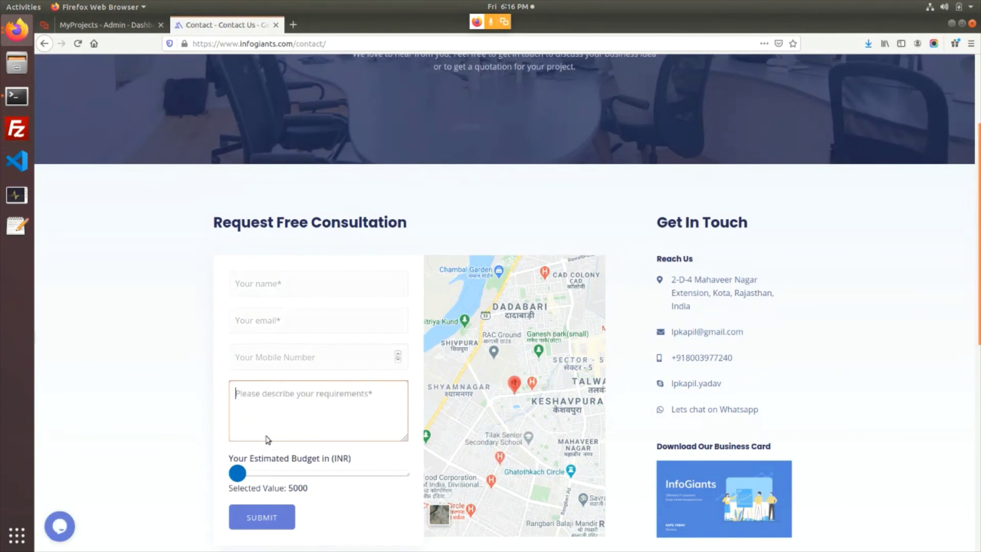
{"action": "scroll", "coordinate": [367, 394], "scroll_direction": "down", "scroll_amount": 3}
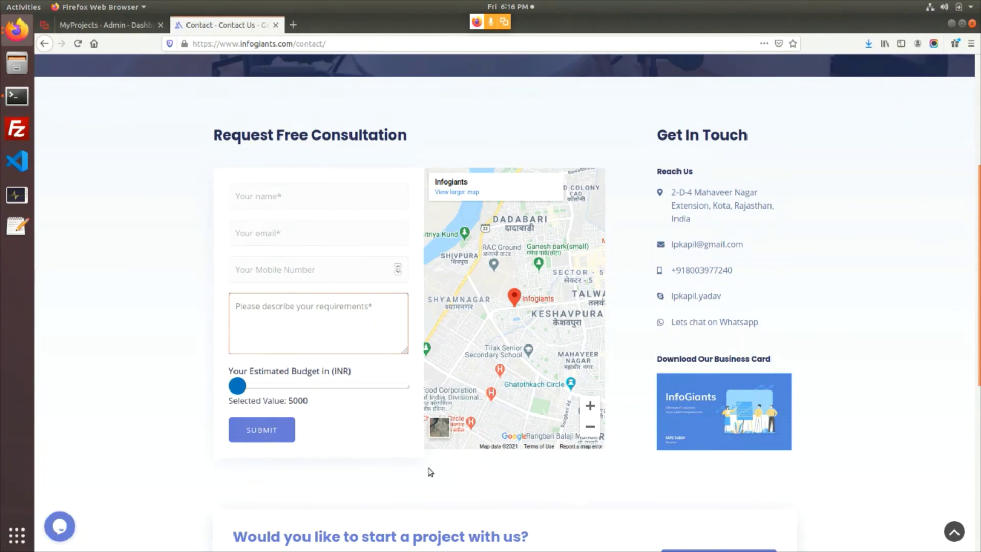
{"action": "scroll", "coordinate": [402, 479], "scroll_direction": "down", "scroll_amount": 10}
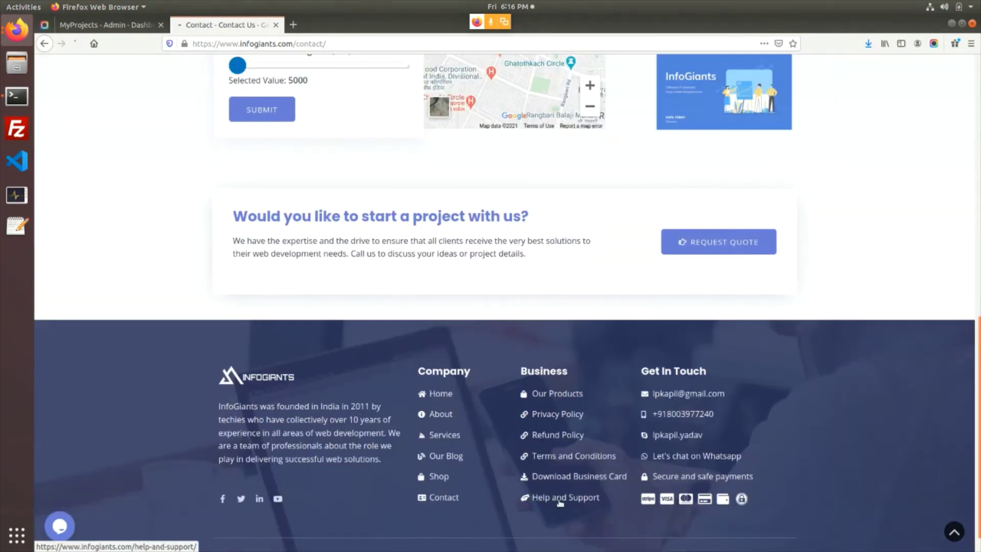
Open the footer's Help and Support page and view the Skype Chat and Call Us support options
{"action": "left_click", "coordinate": [559, 499]}
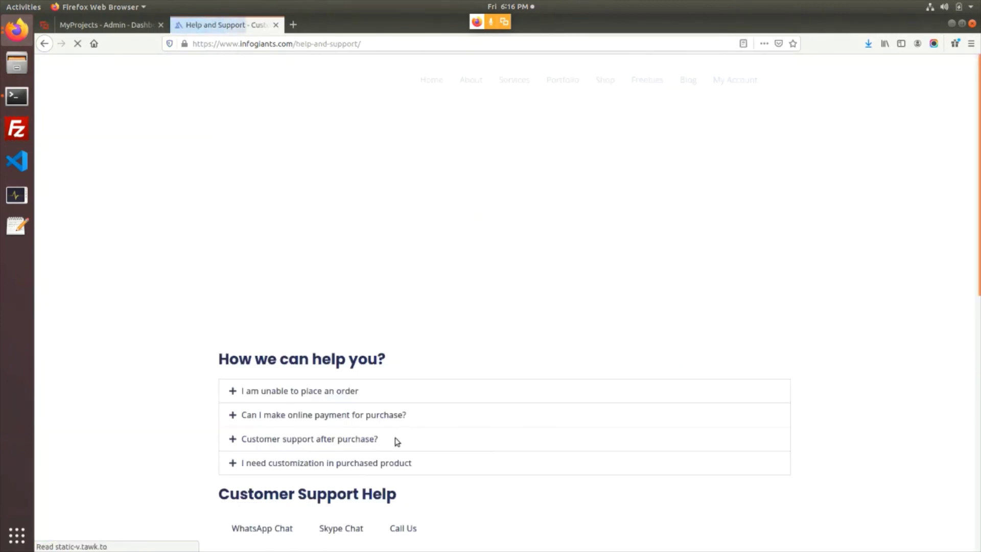
{"action": "scroll", "coordinate": [398, 435], "scroll_direction": "down", "scroll_amount": 7}
{"action": "scroll", "coordinate": [348, 367], "scroll_direction": "down", "scroll_amount": 4}
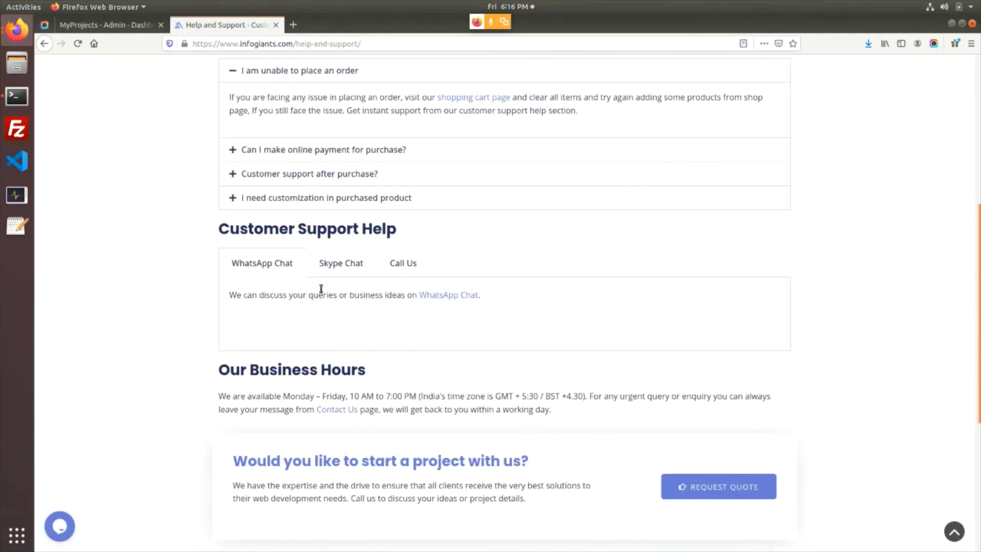
{"action": "left_click", "coordinate": [341, 262]}
{"action": "left_click", "coordinate": [403, 265]}
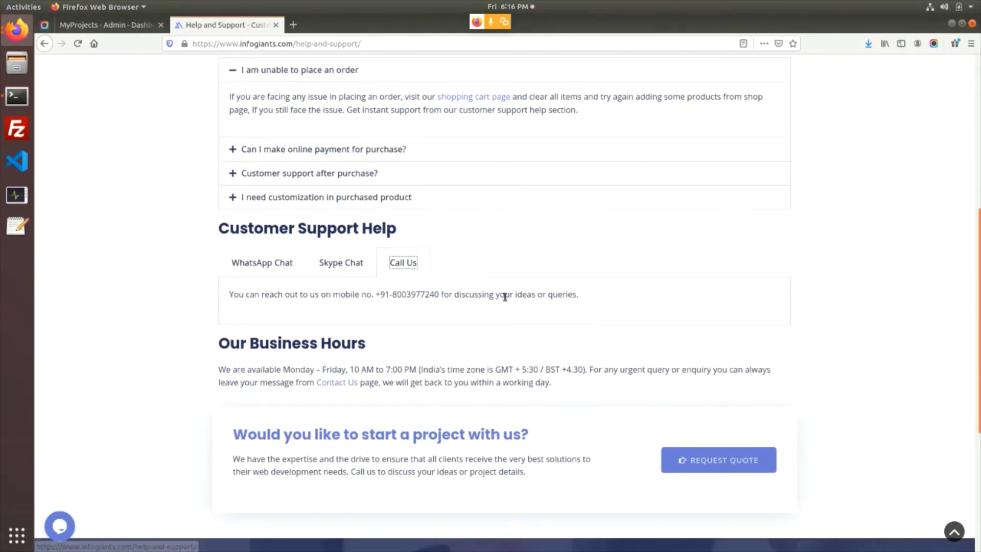
Highlight the Monday–Friday, 10 AM to 7:00 PM business hours, then return to the InfoGiants home page
{"action": "scroll", "coordinate": [452, 295], "scroll_direction": "down", "scroll_amount": 3}
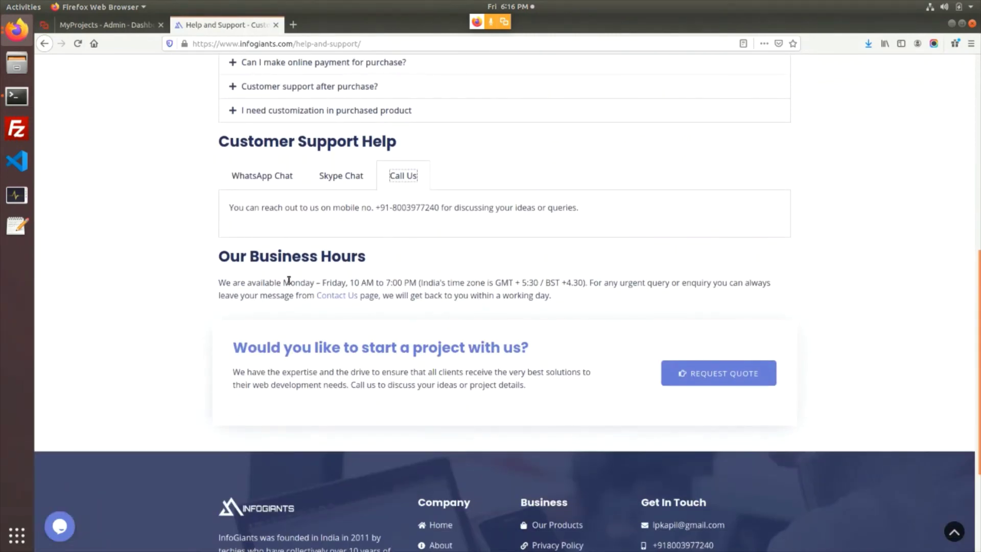
{"action": "left_click_drag", "start_coordinate": [282, 282], "coordinate": [415, 282]}
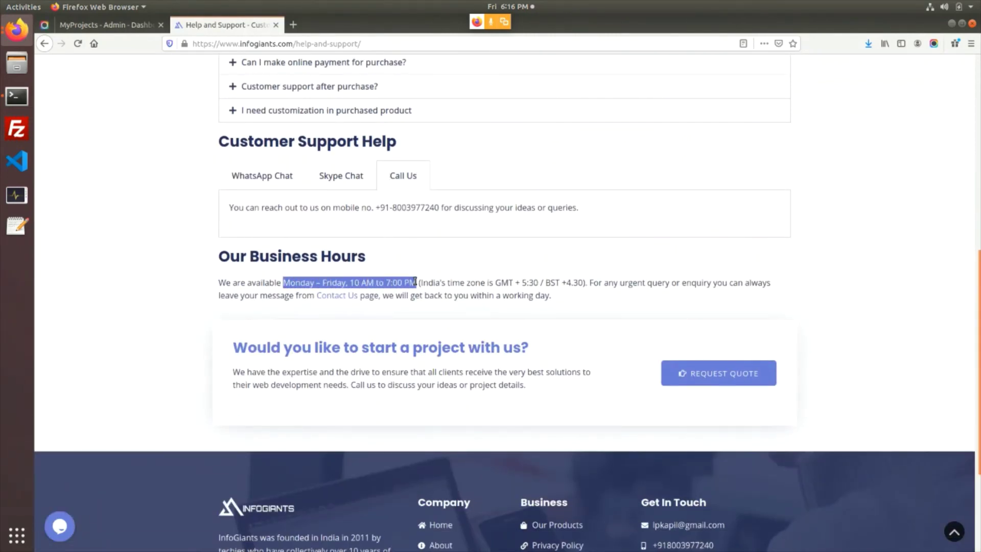
{"action": "left_click_drag", "start_coordinate": [978, 423], "coordinate": [978, 228]}
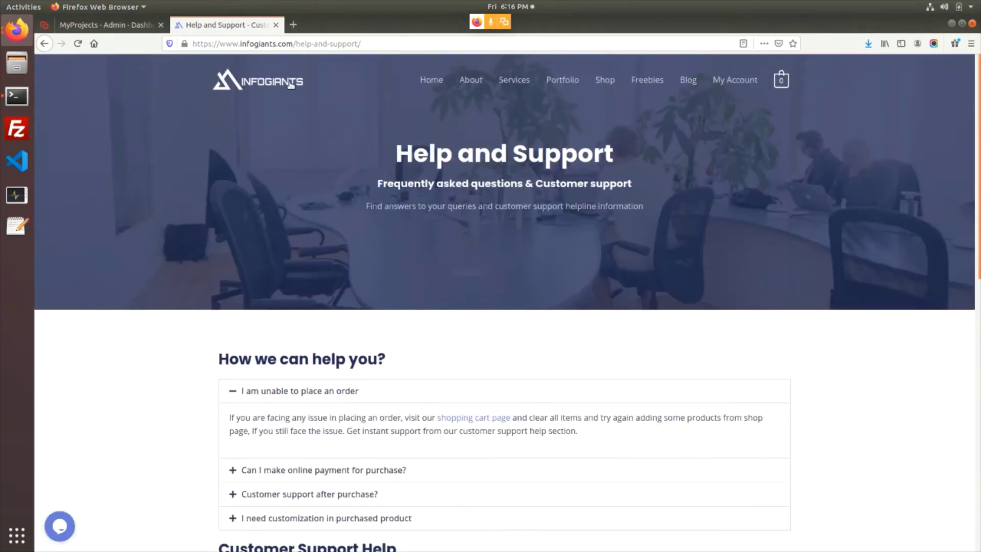
{"action": "left_click", "coordinate": [291, 85]}
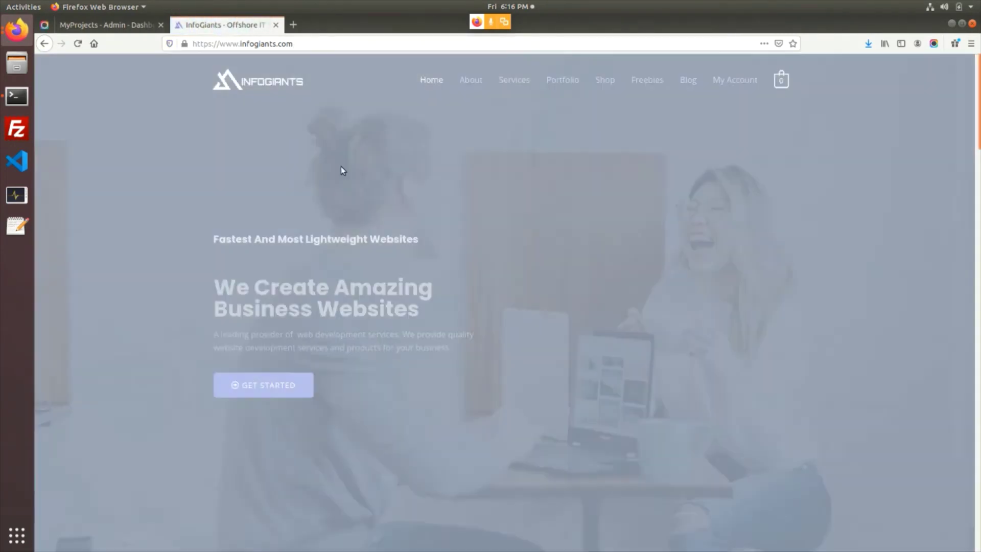
Return to MyProjects and reload the admin Dashboard showing 1 store, 2 projects, 5 categories and 3 users
{"action": "left_click", "coordinate": [123, 30]}
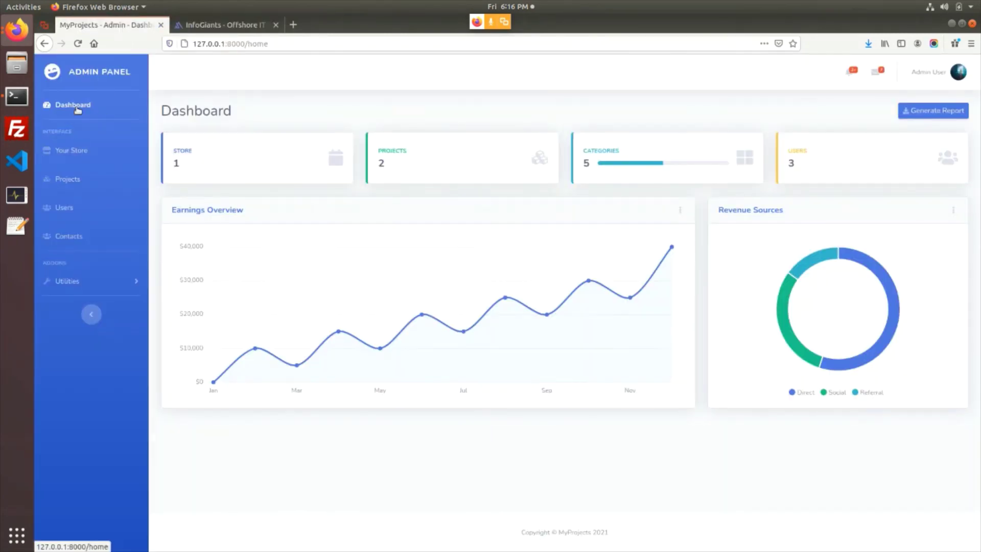
{"action": "left_click", "coordinate": [210, 26]}
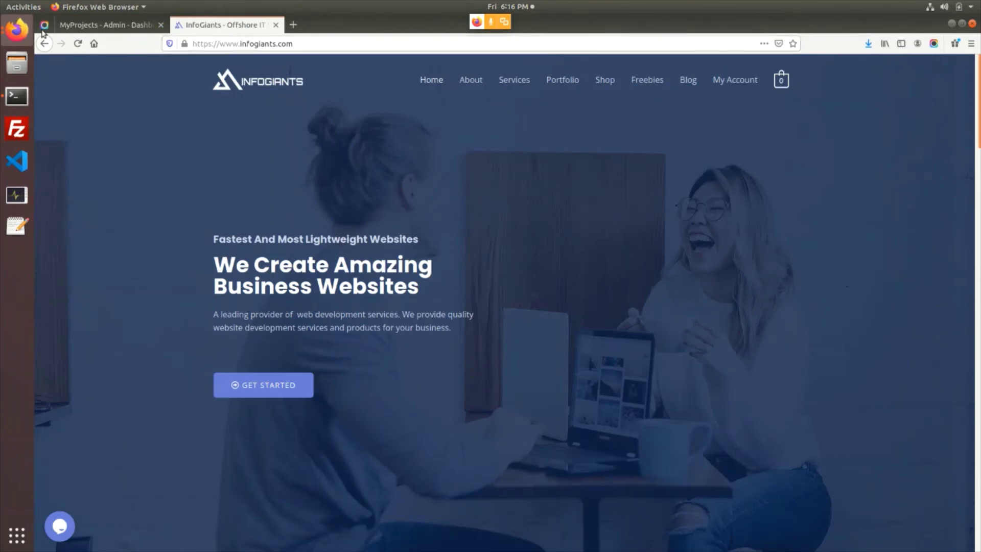
{"action": "left_click", "coordinate": [89, 24]}
{"action": "left_click", "coordinate": [77, 105]}
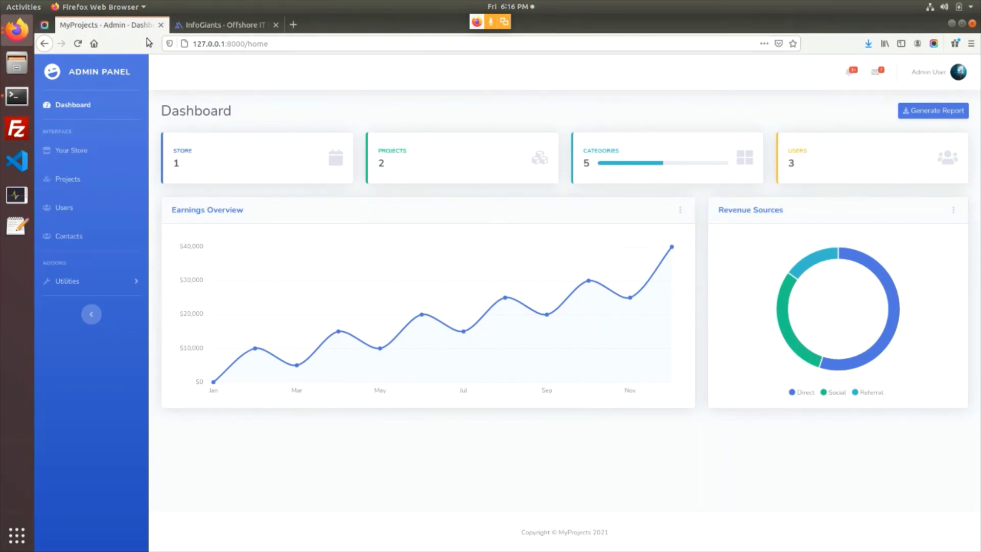
{"action": "left_click", "coordinate": [504, 22]}
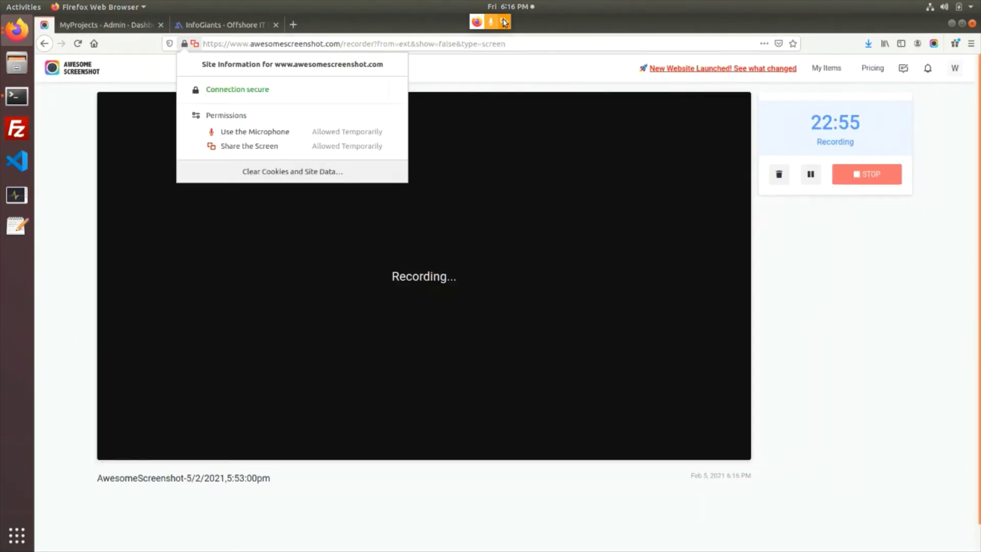